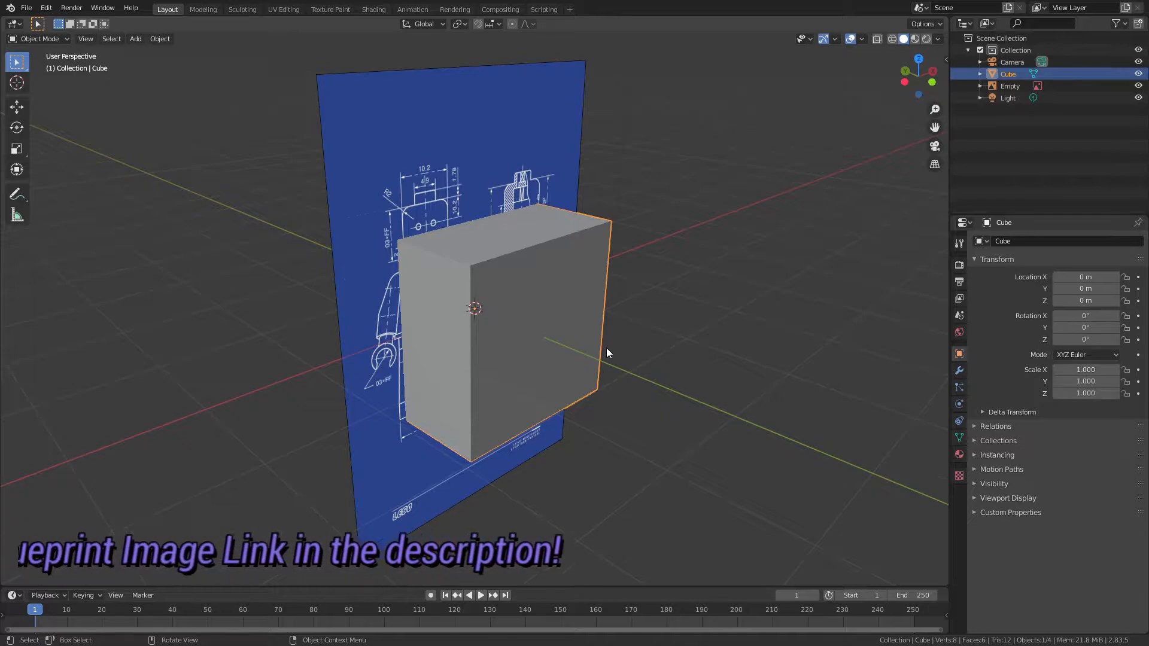
- Scale the cube to 0.3 while viewing it from the front with X-ray turned on
key(KP_1)
key(alt+z)
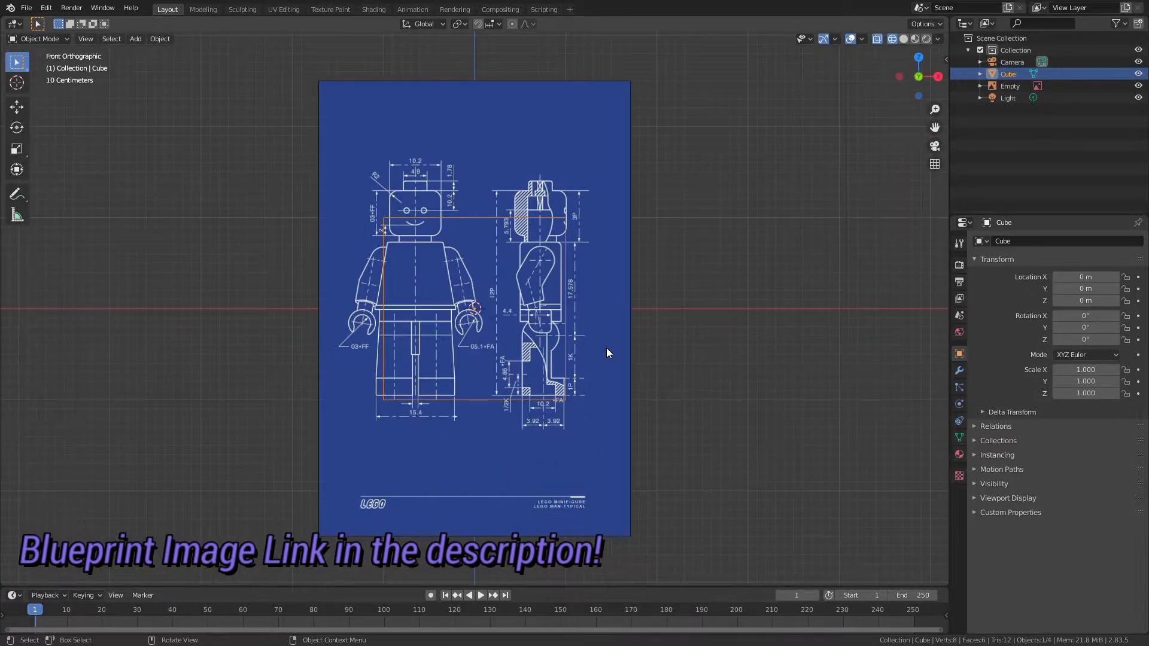
text(s.3)
key(Return)
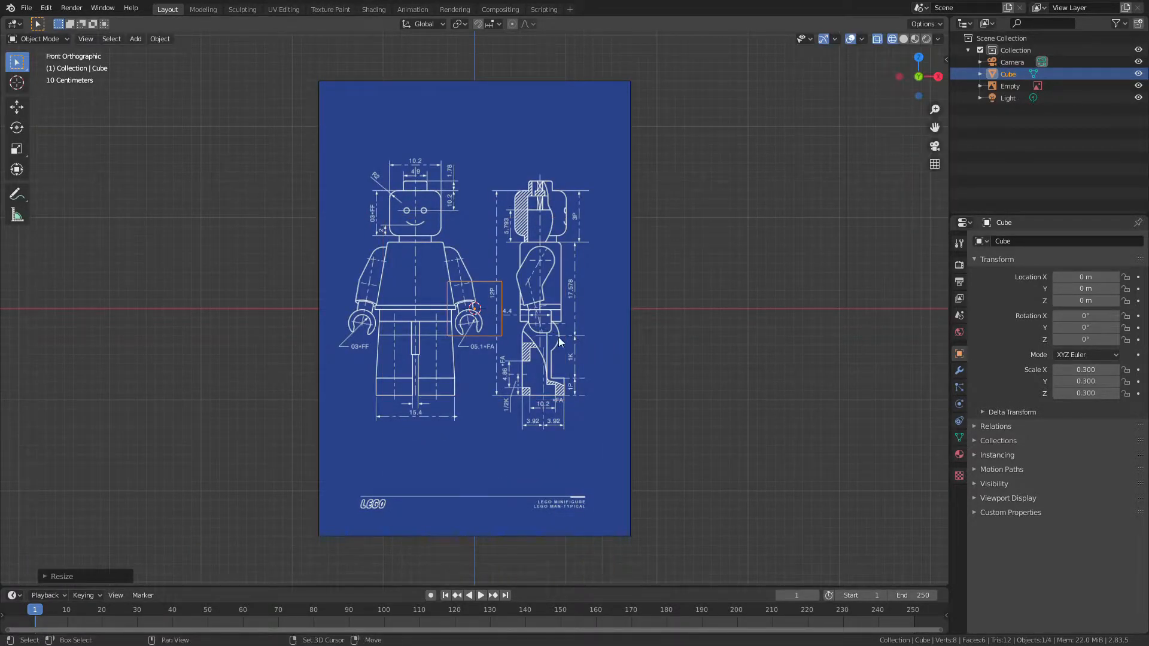
scroll(519, 289, up, 5)
key(g)
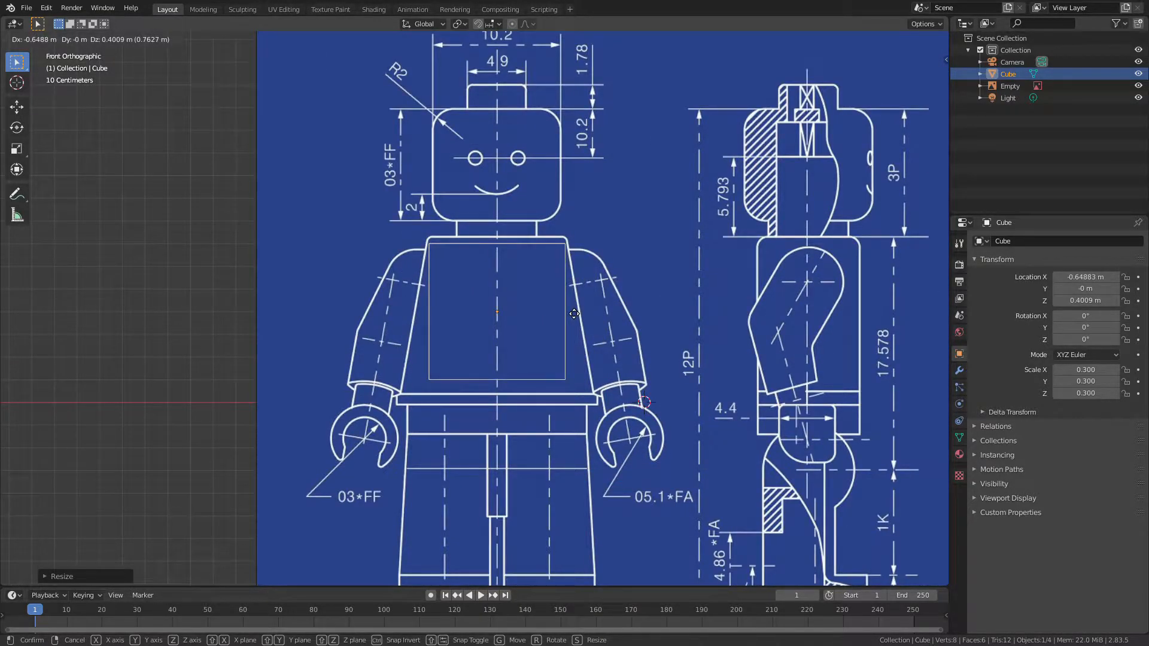
key(Escape)
- Move the blueprint image so the torso of its front-view figure is centred over the small cube
scroll(606, 310, down, 6)
click(606, 310)
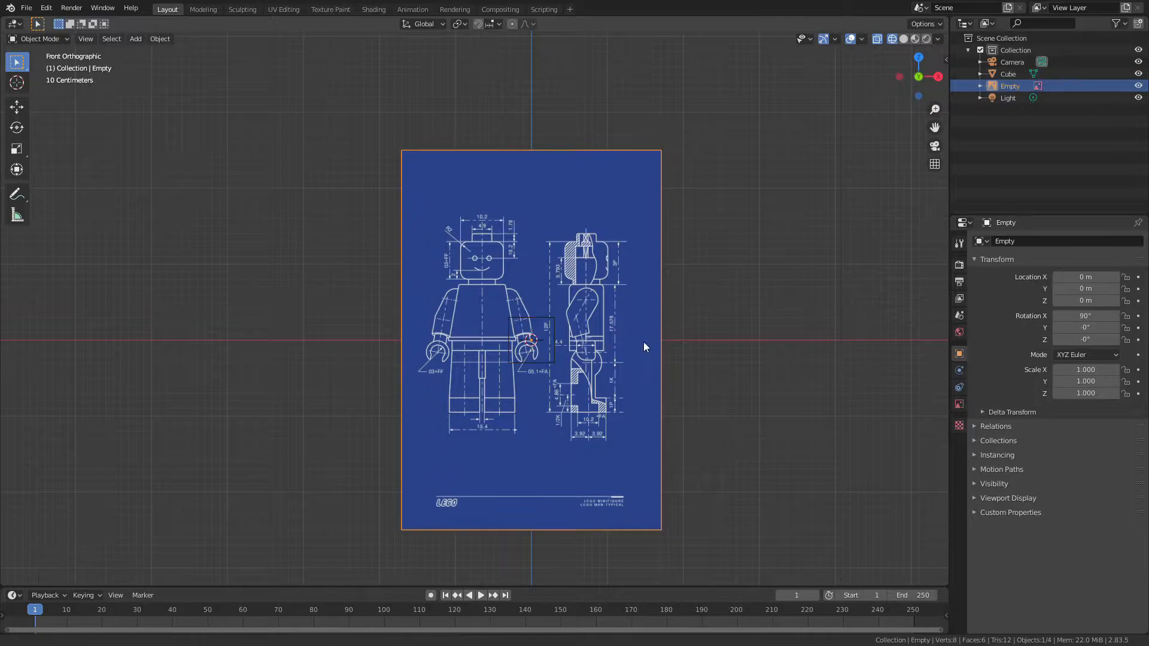
scroll(644, 343, up, 4)
key(g)
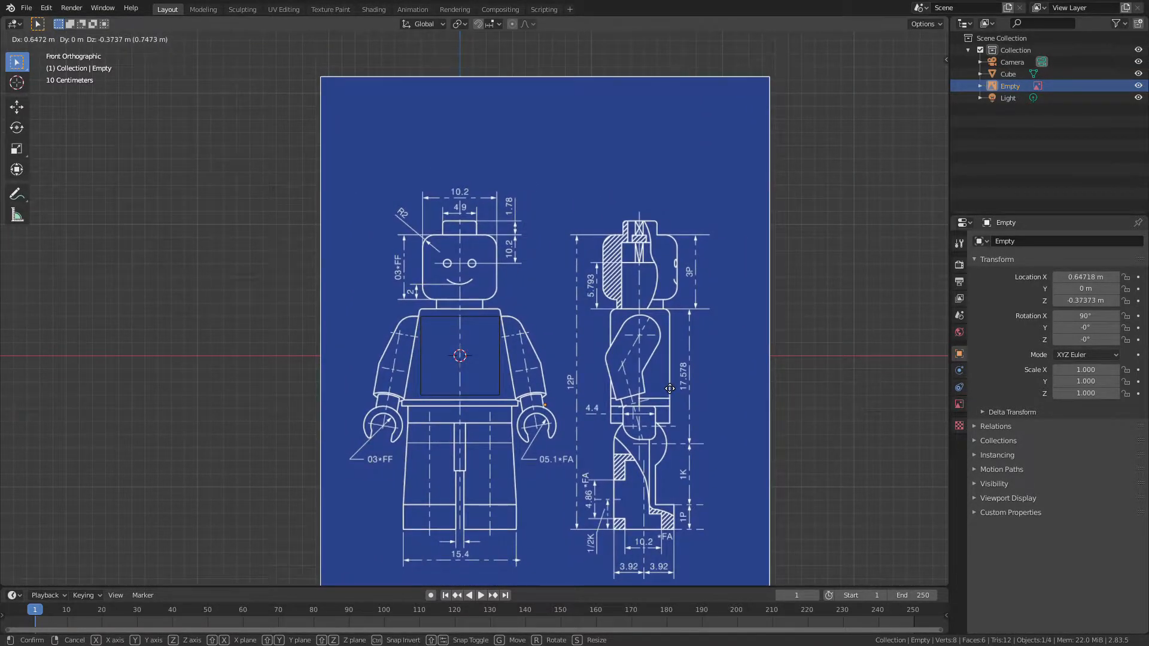
click(669, 388)
- Cut a centred vertical edge loop through the cube
scroll(527, 379, up, 3)
click(518, 379)
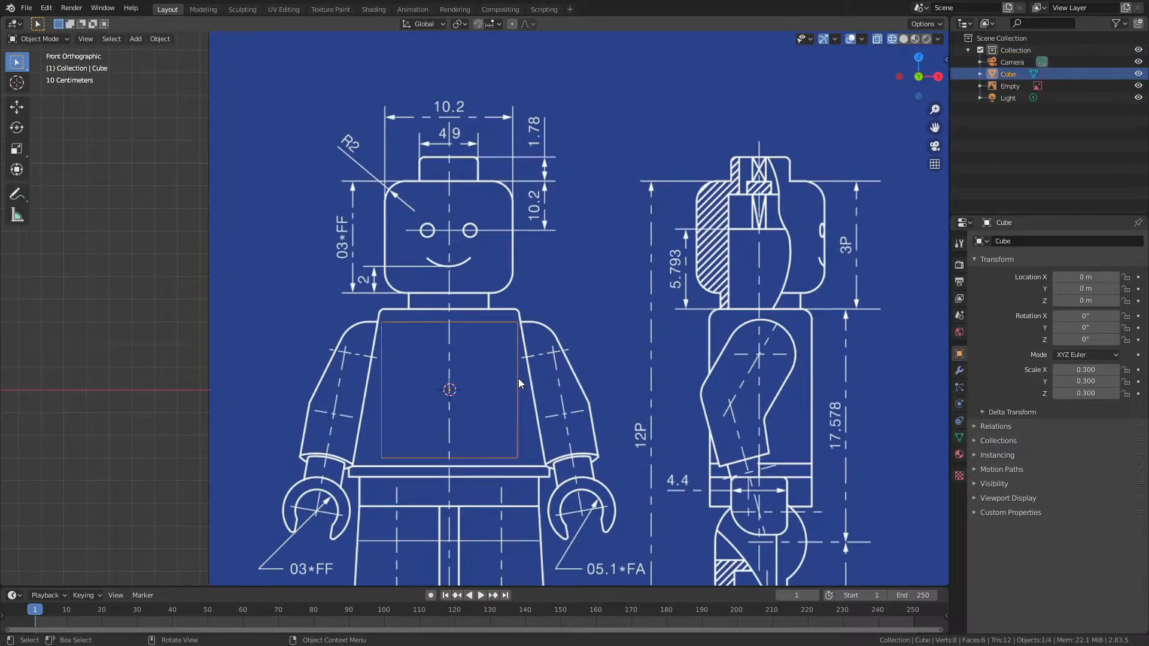
key(Tab)
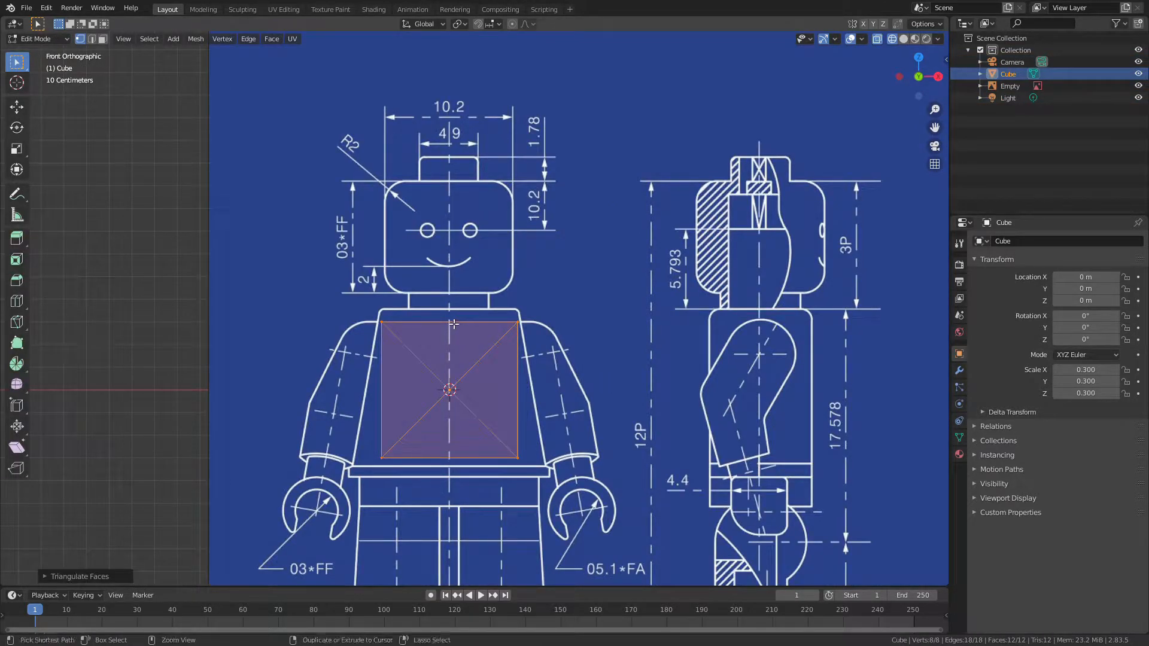
click(454, 323)
right_click(453, 323)
- Delete the vertices of the cube's half at negative X, keeping the half beyond the centre loop
key(a)
key(a)
key(c)
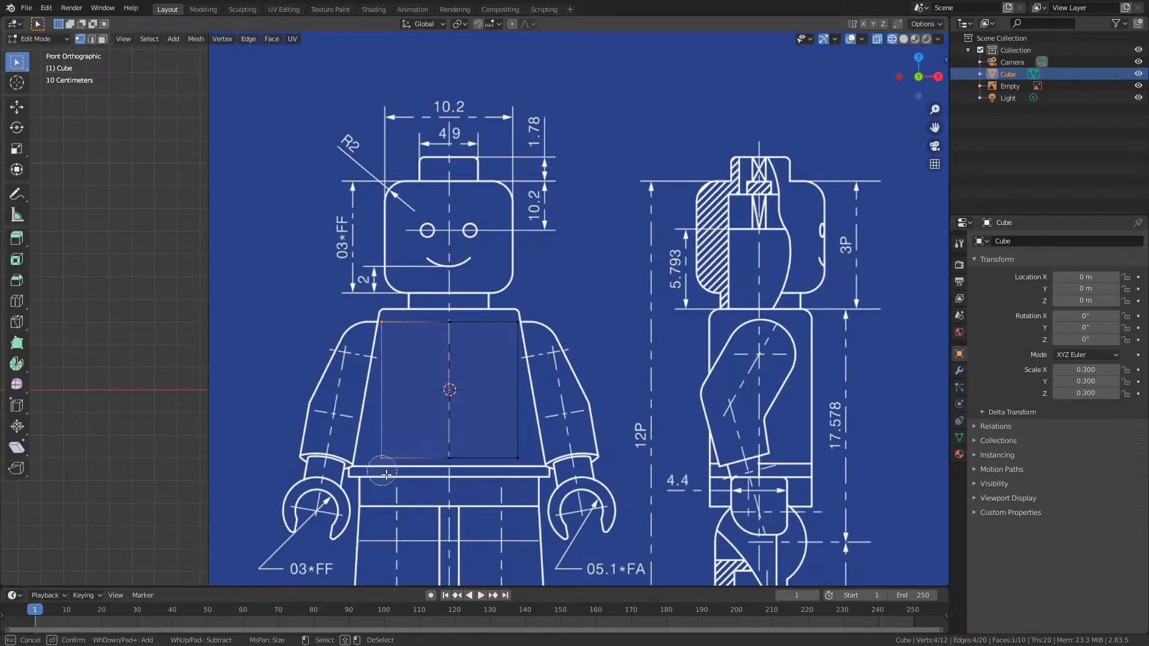
key(x)
click(390, 467)
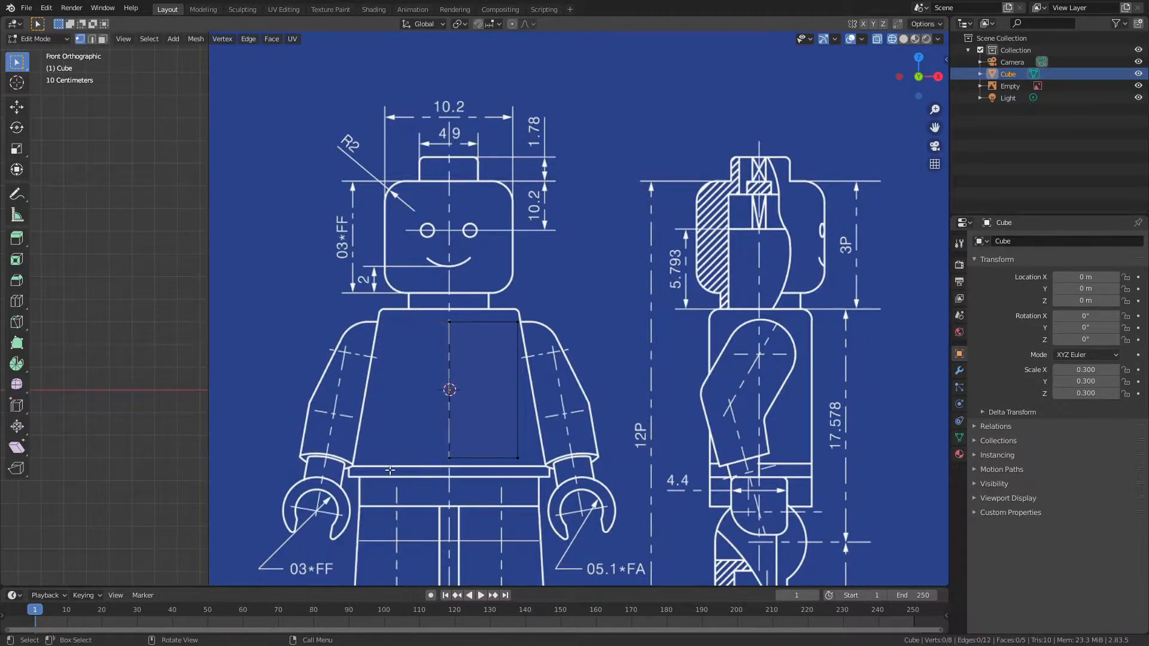
- Add a Mirror modifier on the X axis to the half cube
key(Tab)
click(959, 371)
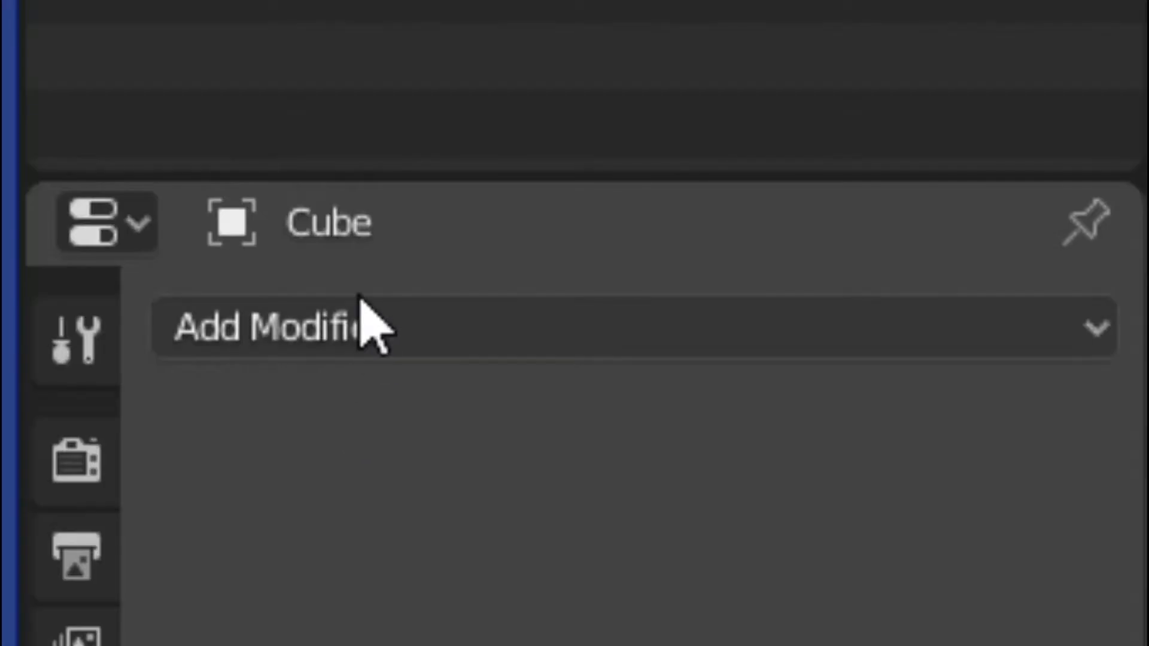
click(1013, 240)
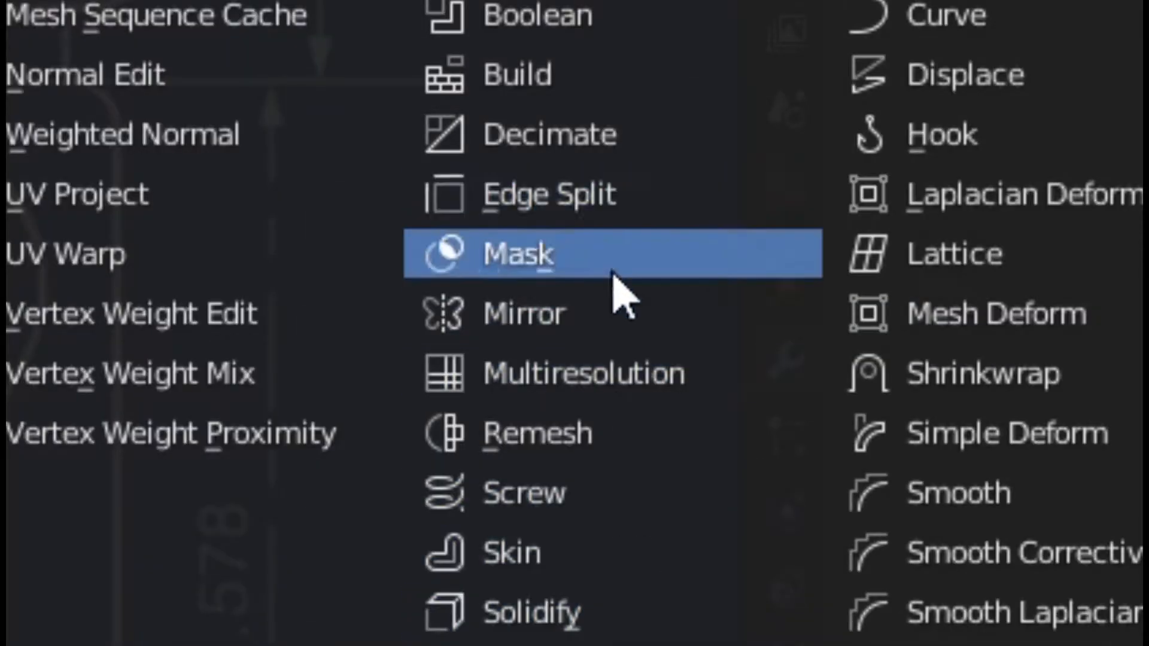
click(609, 313)
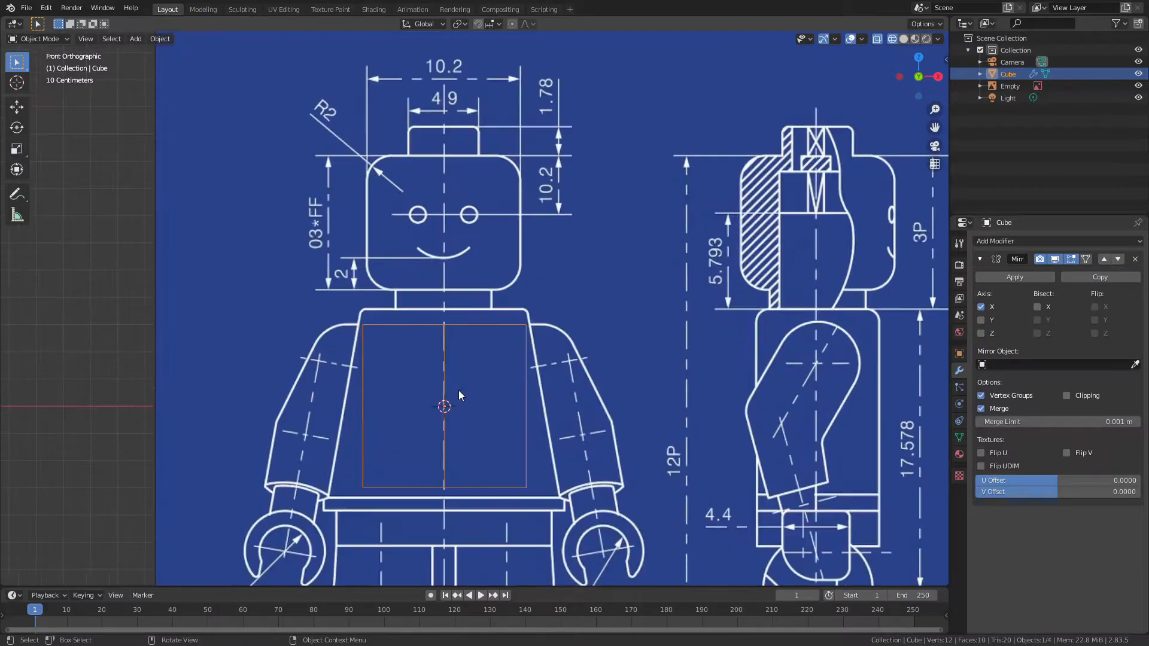
- Raise the half cube's upper vertices along Z to the blueprint's shoulder line
scroll(458, 395, up, 1)
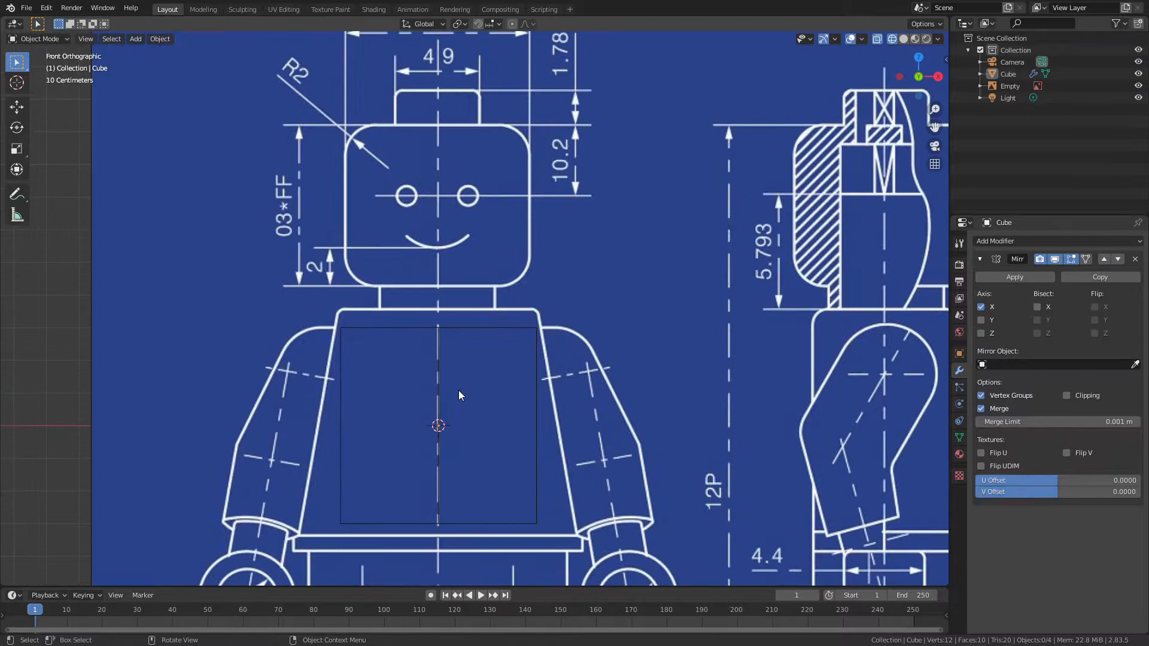
key(Tab)
key(c)
click(446, 333)
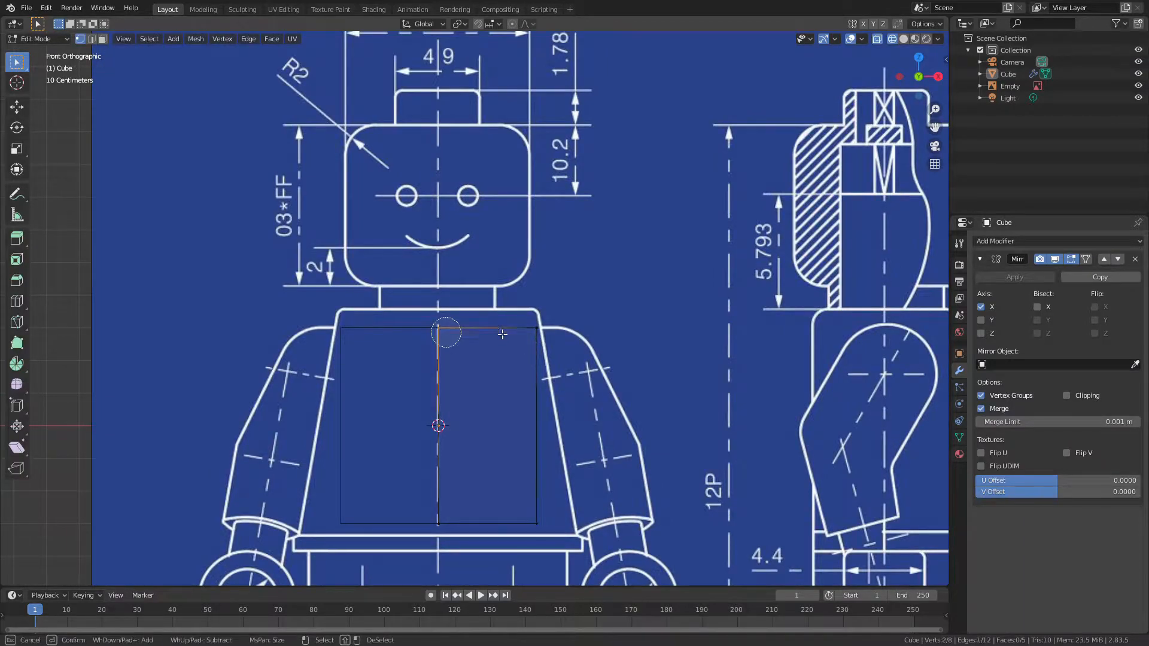
key(g)
key(z)
click(601, 319)
- Lower the half cube's bottom vertices along Z to the blueprint's line above the waist strip
key(alt+a)
key(c)
key(g)
key(z)
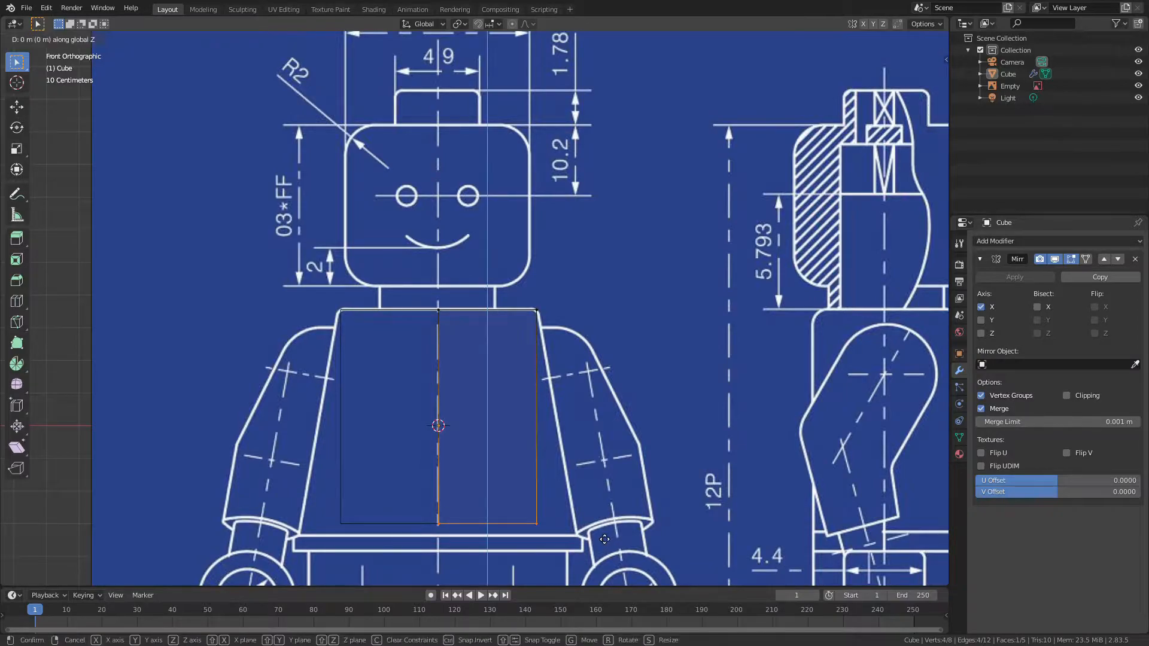
click(608, 573)
- Move the bottom outer vertices about 0.12 m outward along X to follow the torso's sloped side
key(alt+a)
key(c)
click(530, 542)
right_click(545, 545)
key(g)
key(x)
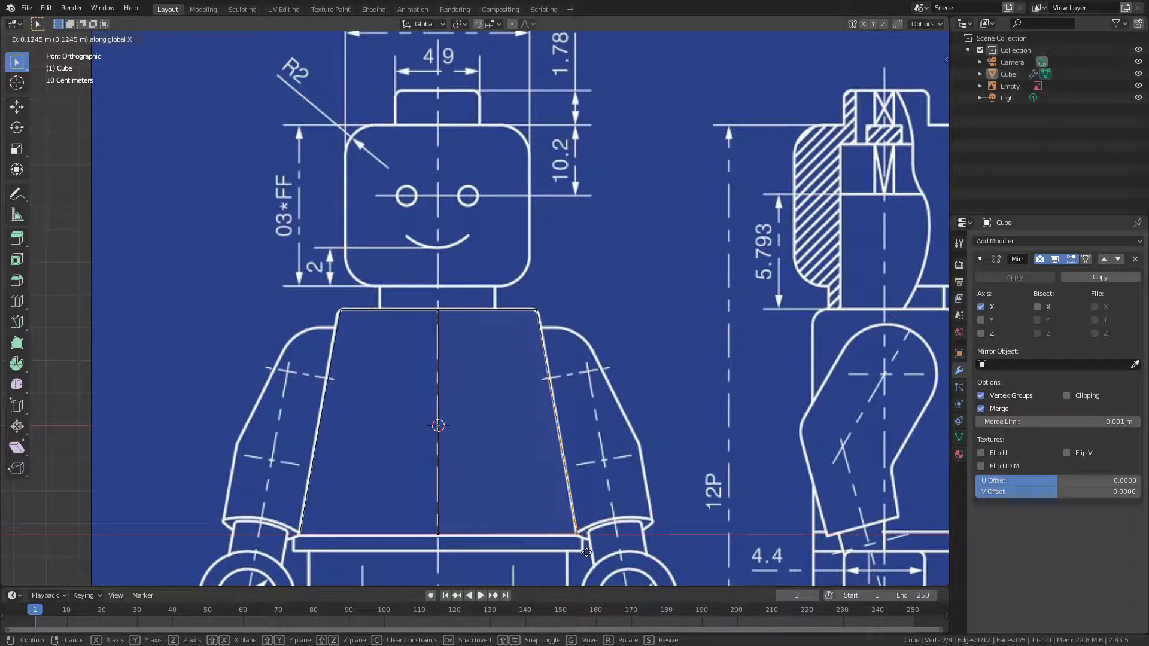
click(586, 553)
key(alt+a)
- Extrude the torso's bottom face about 0.05 m downward to form the waist strip
shift+middle_drag(587, 552, 608, 460)
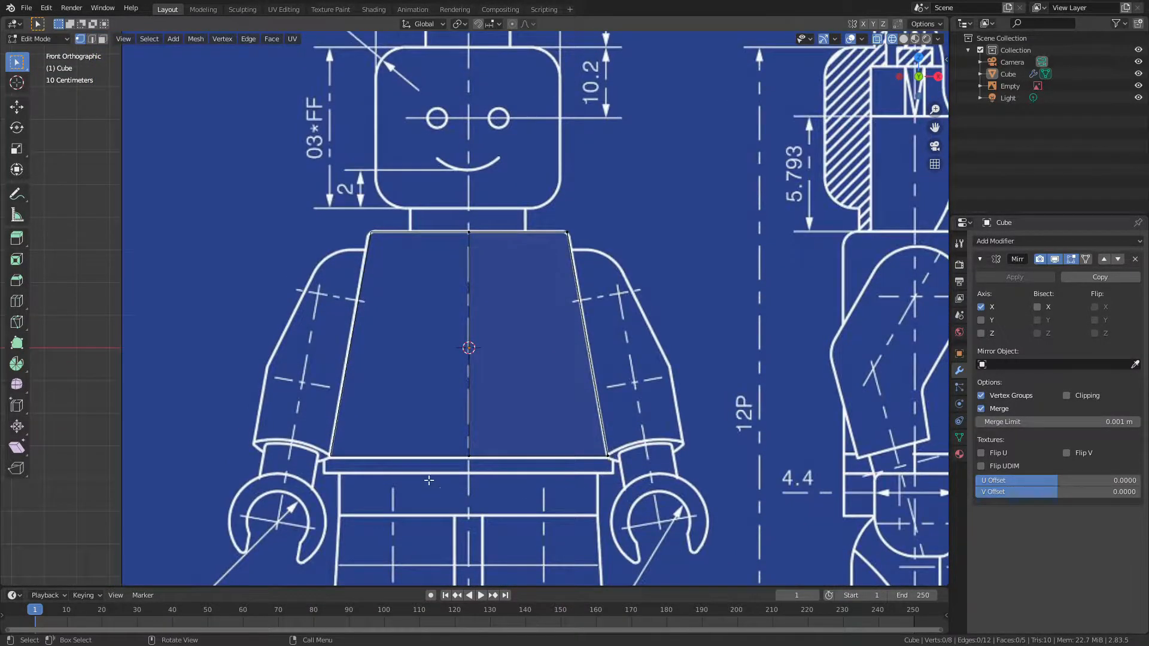
key(ctrl+r)
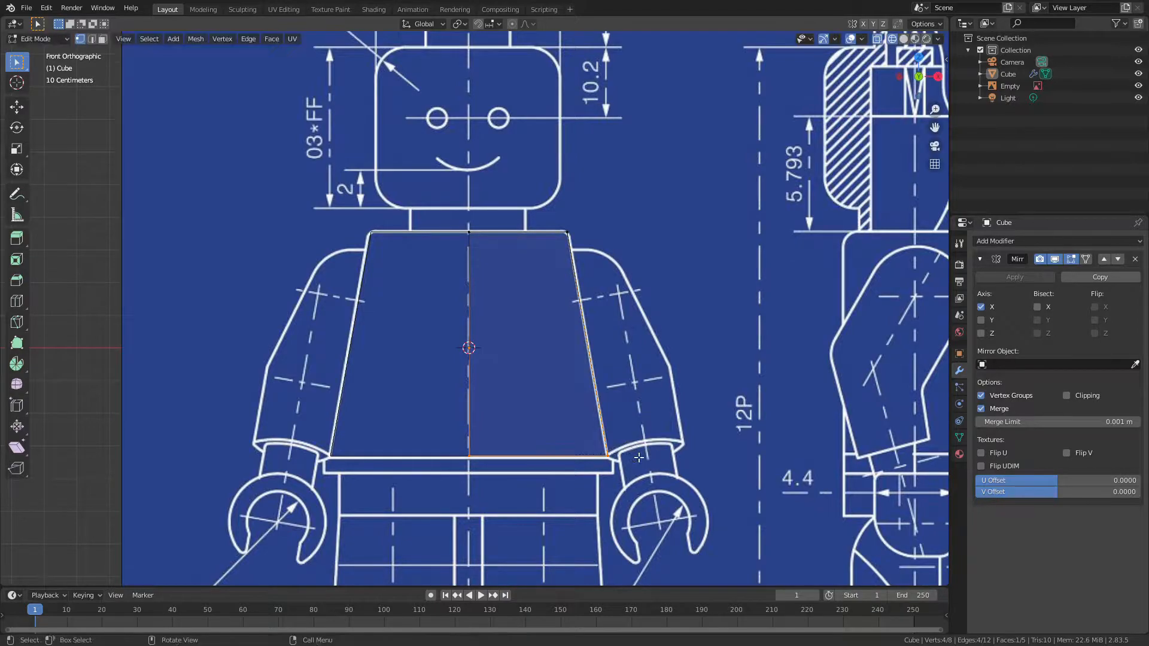
click(640, 459)
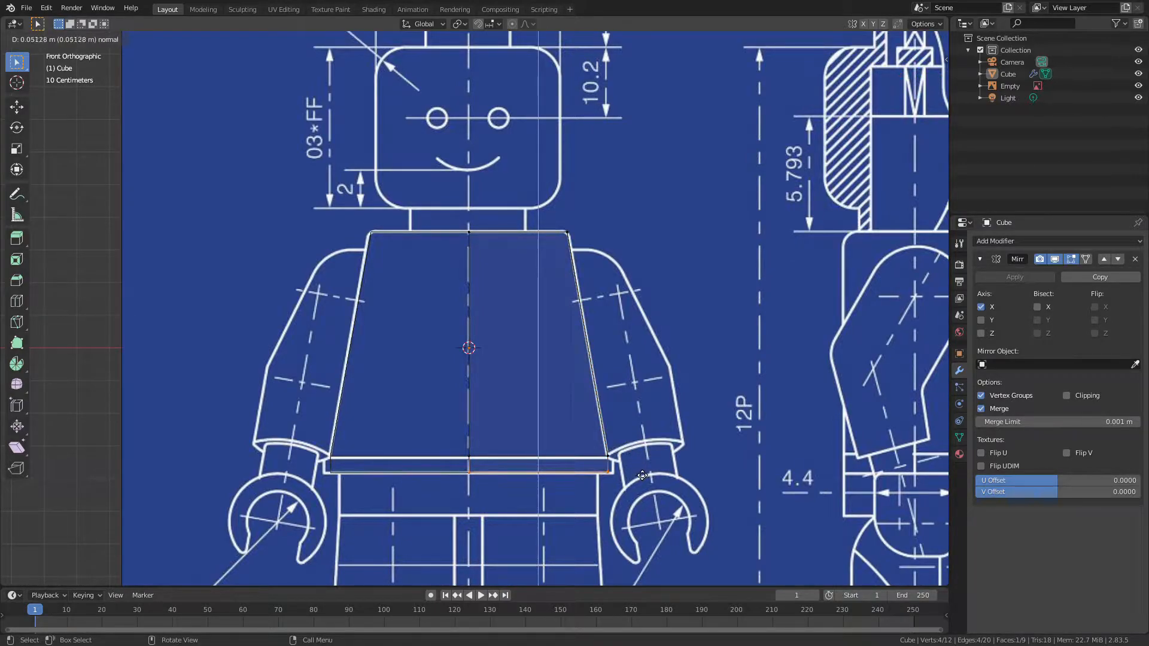
click(642, 475)
key(alt+a)
- Extrude the waist strip's outer side face about 0.015 m outward and scale it down slightly to fit the blueprint
drag(629, 480, 601, 450)
key(e)
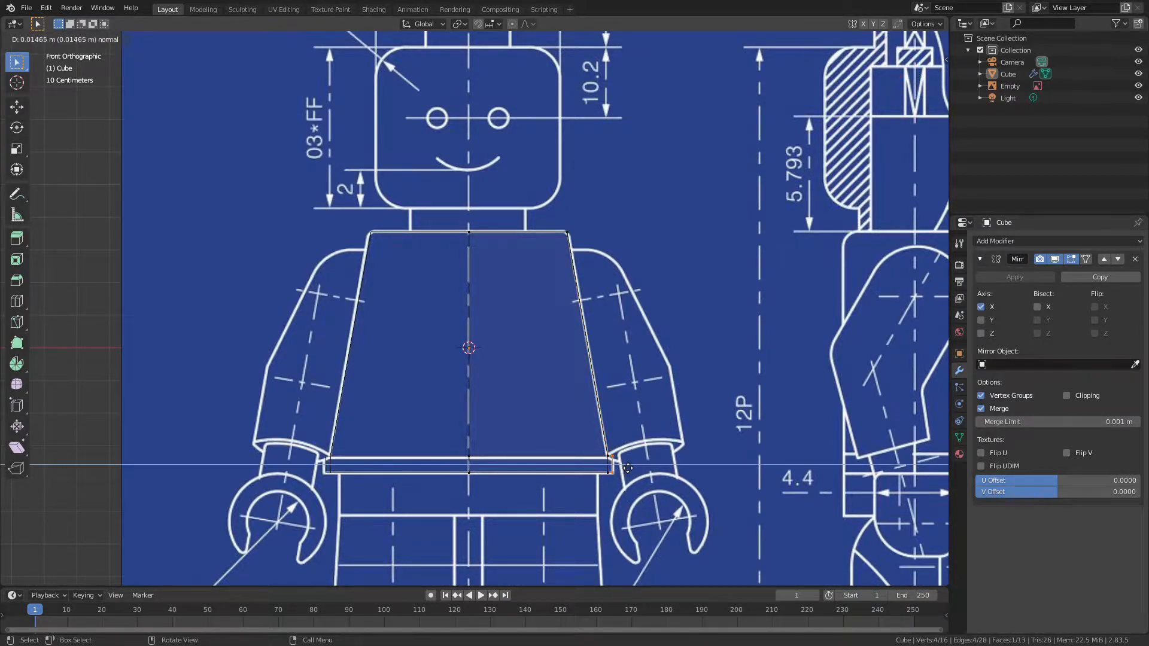
click(627, 470)
key(s)
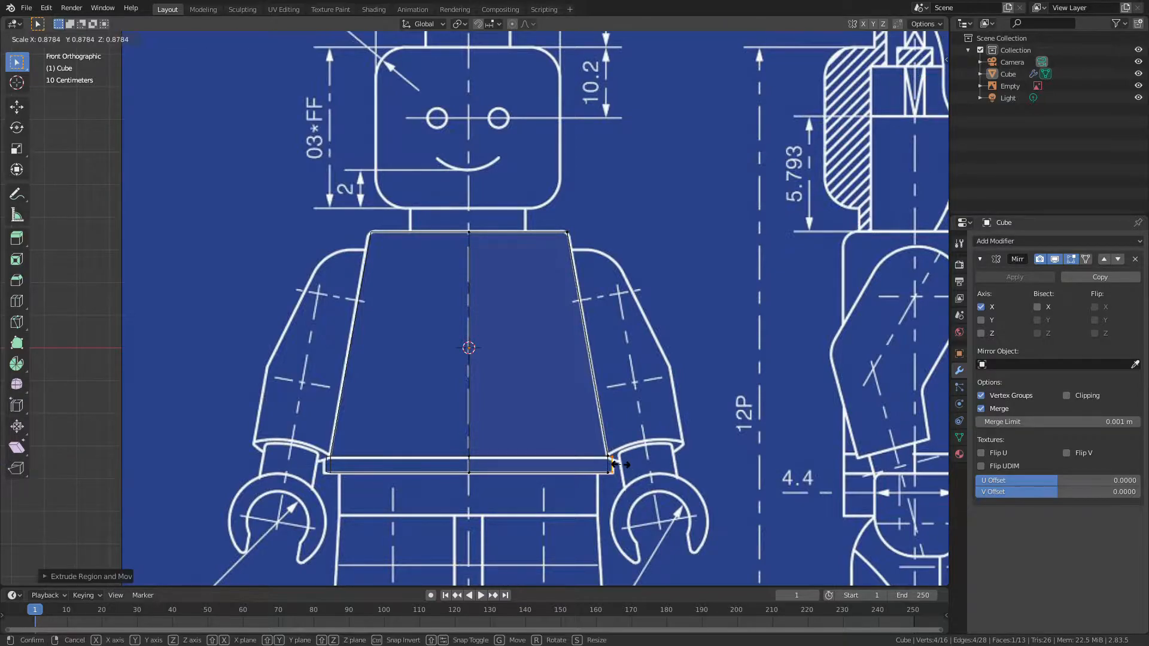
click(623, 471)
key(Tab)
- Add a cylinder and raise it along Z onto the blueprint's head
click(561, 335)
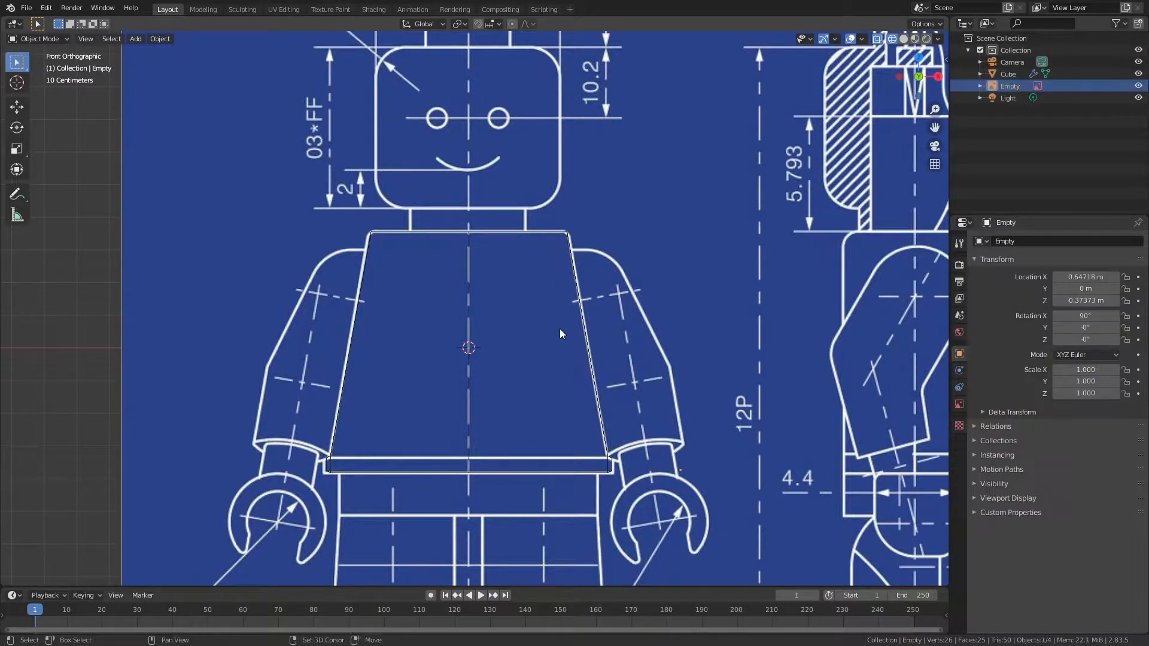
shift+middle_drag(561, 336, 569, 432)
key(shift+a)
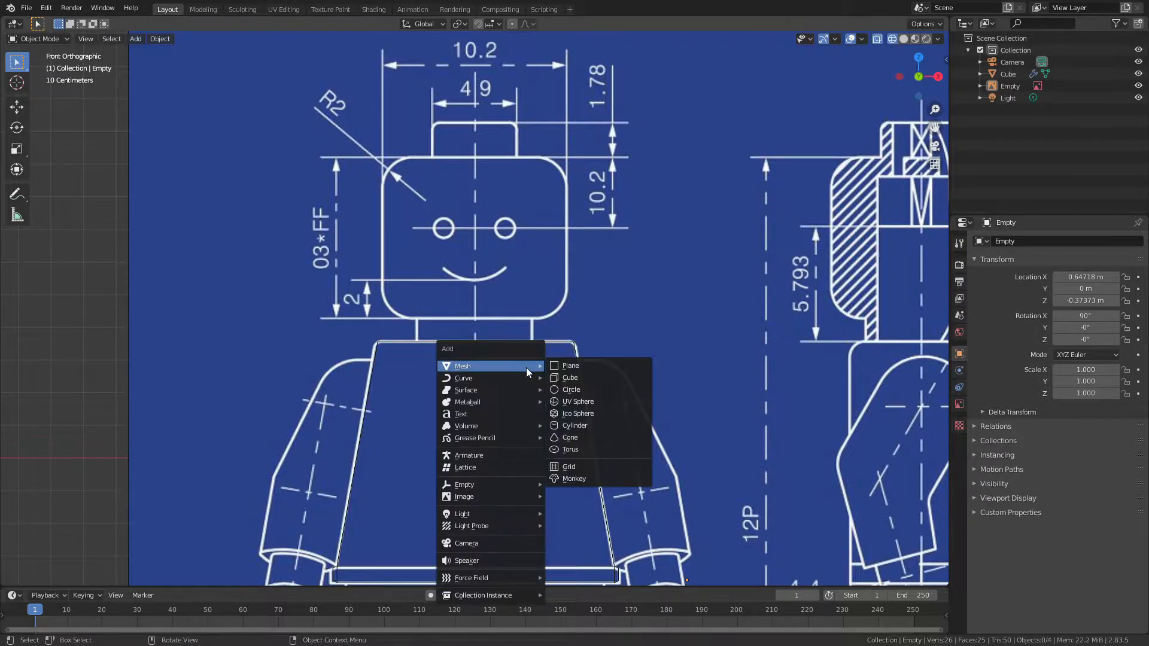
click(581, 419)
key(g)
key(z)
click(607, 212)
- Scale the cylinder down uniformly to the width of the head
key(s)
click(519, 230)
key(s)
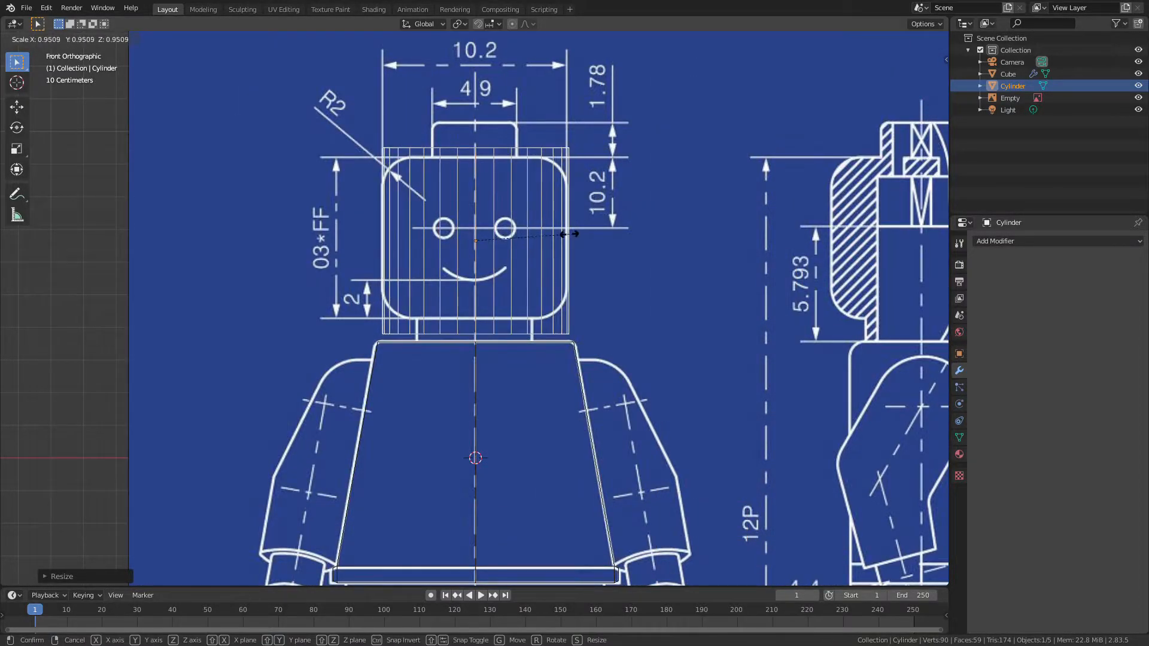
click(571, 228)
- Shorten the head cylinder by scaling it along Z
scroll(571, 228, up, 2)
shift+middle_drag(645, 181, 645, 247)
key(Tab)
key(Tab)
key(s)
key(z)
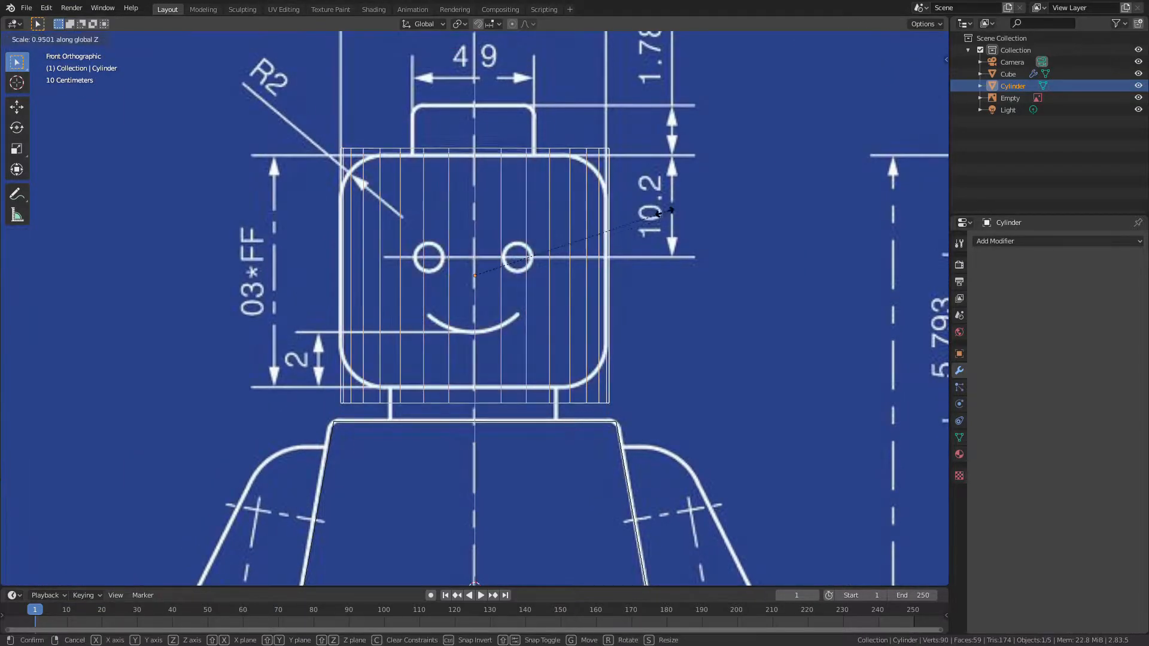
click(596, 219)
- Align the cylinder with the head outline by moving it along Z and X
key(g)
key(z)
click(644, 231)
key(g)
key(x)
click(645, 233)
- Scale the cylinder along Z so it spans only the head's straight sides between the rounded corners
key(s)
key(z)
click(648, 241)
click(647, 241)
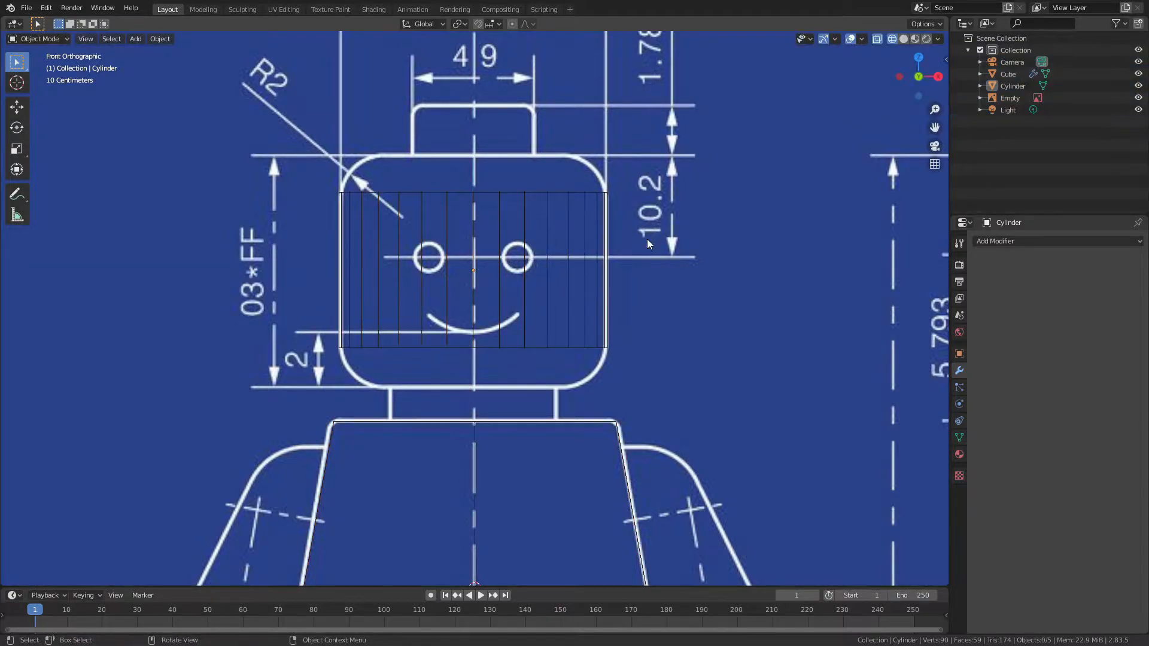
- Extrude the cylinder's top face upward and scale it inward in two passes to start the head's rounded upper edge
click(584, 244)
key(Tab)
key(c)
click(364, 193)
drag(443, 195, 607, 193)
key(Escape)
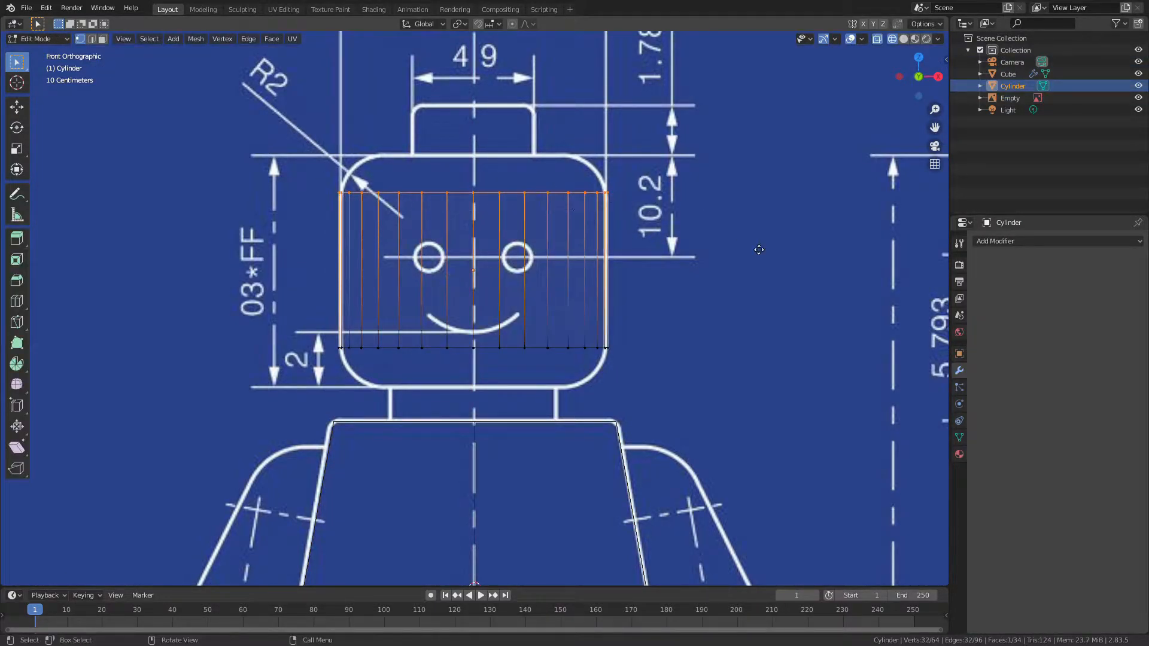
key(e)
click(752, 234)
key(s)
click(745, 232)
key(e)
click(730, 217)
key(s)
click(729, 214)
- Complete the rounded upper edge with three more extrude-and-scale passes up to the top line of the head
key(e)
click(715, 204)
key(s)
click(711, 202)
key(e)
click(712, 192)
key(s)
click(691, 190)
key(e)
click(689, 187)
key(s)
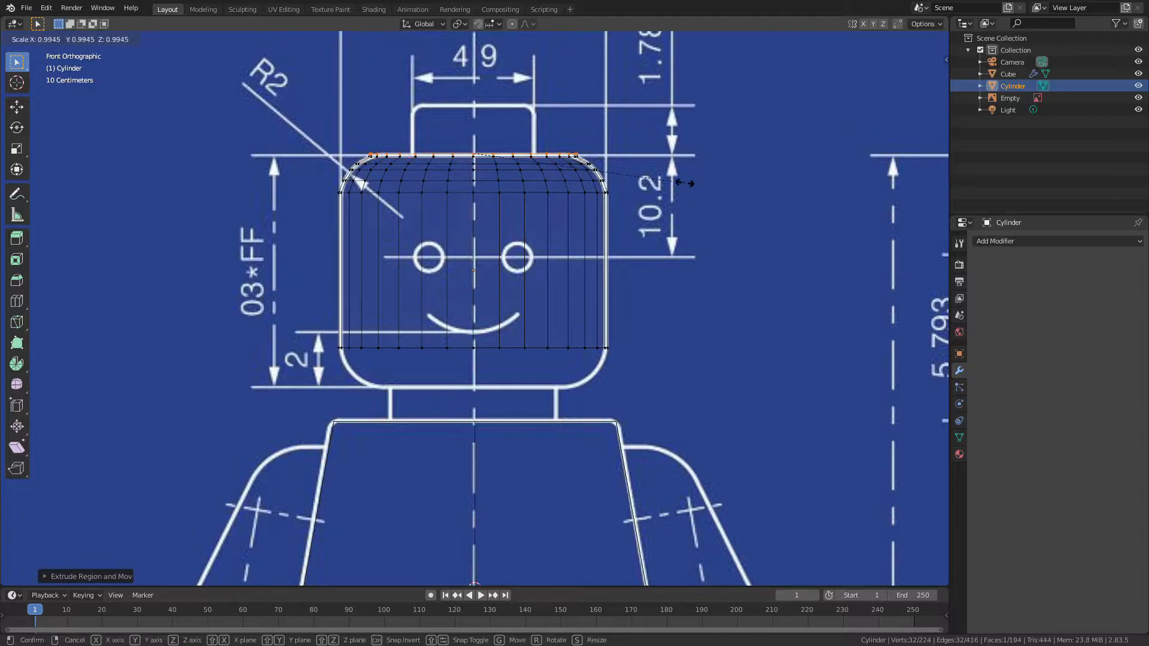
click(696, 193)
- Extrude and shrink the head's top face to the stud's width, and extrude it upward as the stud
key(e)
click(688, 194)
key(s)
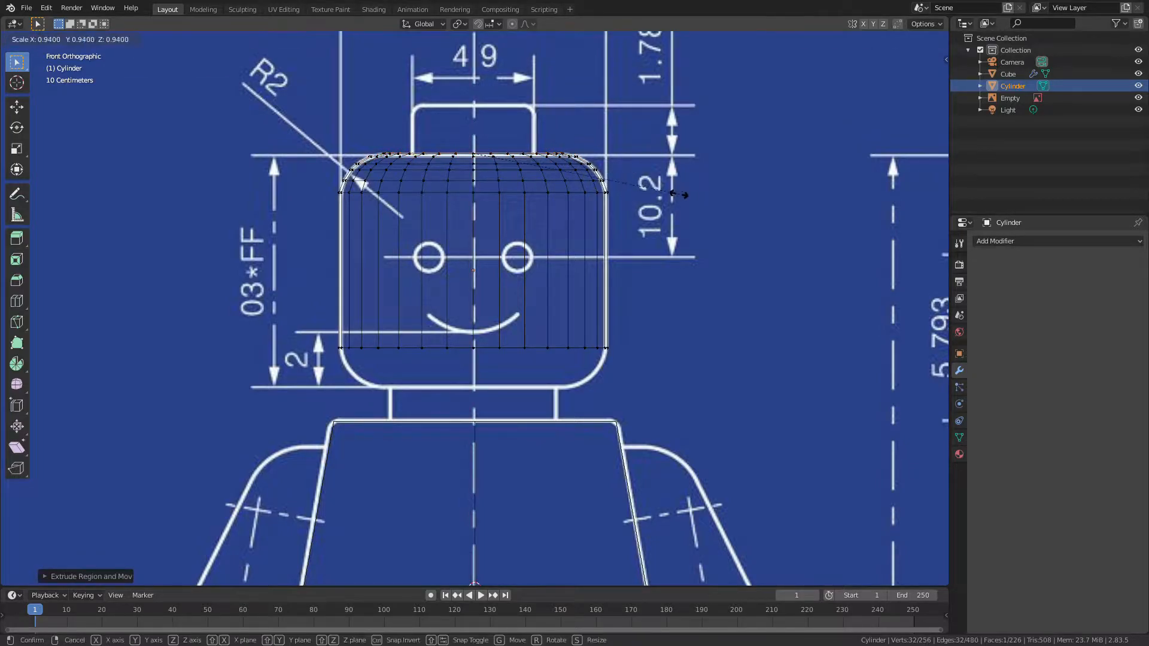
click(622, 180)
key(e)
click(638, 146)
- Round the stud's top edge with two small extrude-and-scale passes and adjust the top face along Z to the blueprint
key(e)
click(634, 140)
key(s)
click(626, 136)
key(e)
click(624, 131)
key(s)
click(614, 128)
key(g)
key(z)
click(617, 130)
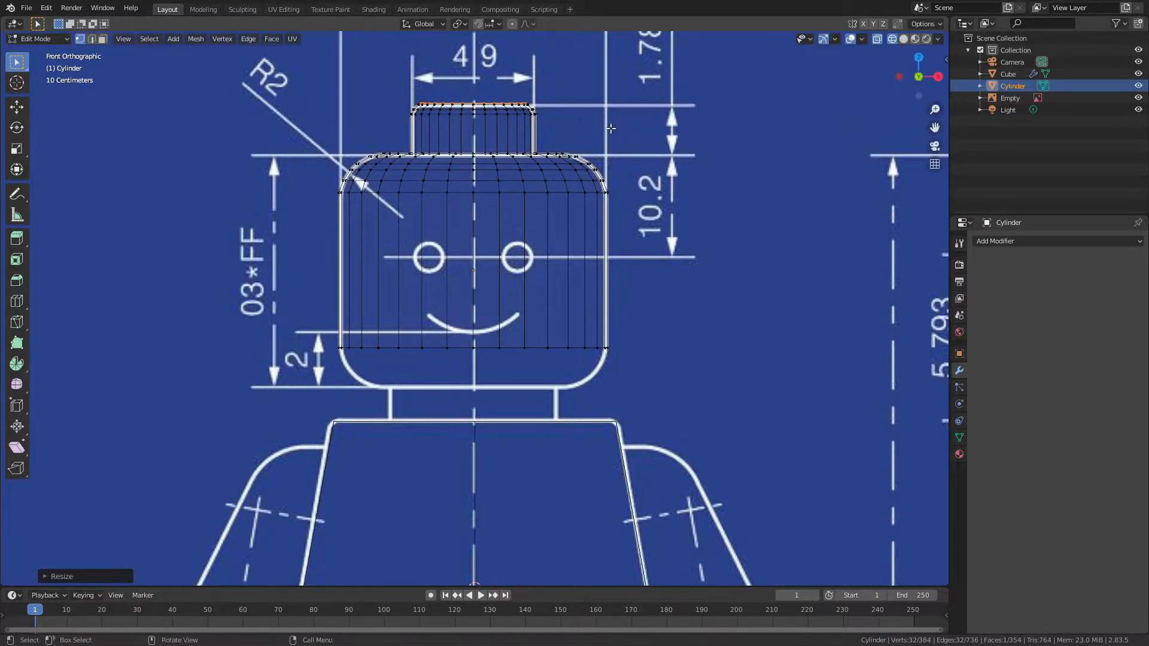
- Extrude the head's bottom face downward and scale it inward in two passes to start the rounded lower edge
key(Tab)
click(609, 321)
click(602, 337)
key(Tab)
shift+middle_drag(475, 359, 477, 325)
key(c)
drag(357, 312, 664, 316)
right_click(731, 317)
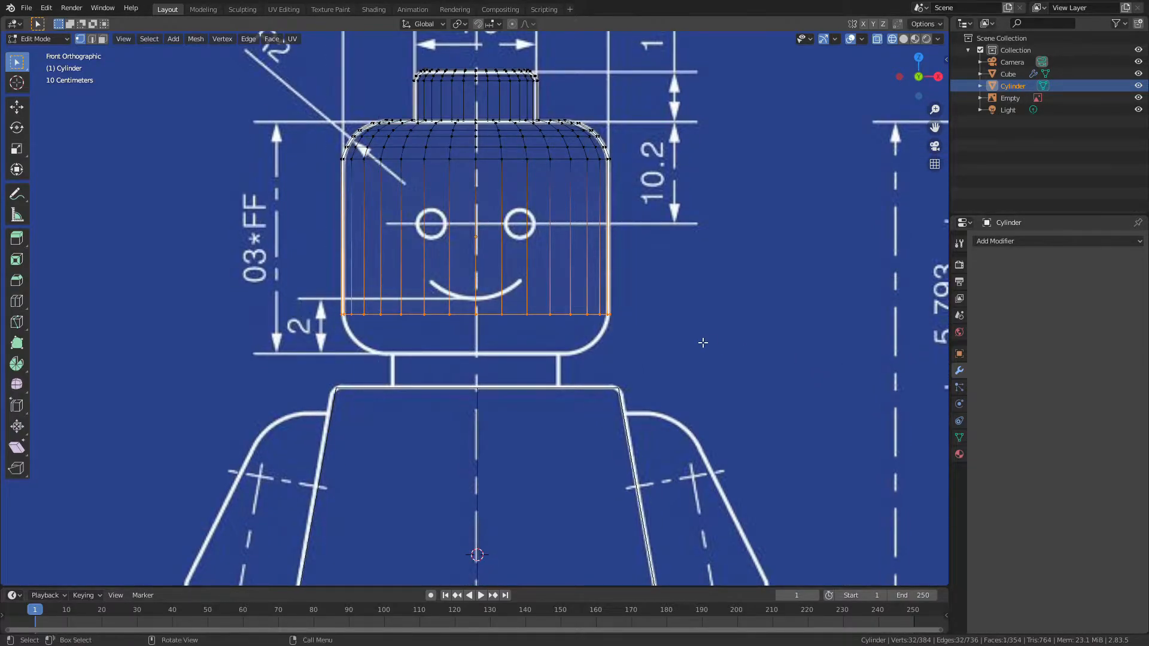
key(e)
click(704, 357)
key(s)
click(695, 352)
key(e)
click(695, 362)
key(s)
click(686, 359)
- Complete the rounded lower edge with two more extrude-and-scale passes down to the bottom line of the head
key(e)
click(681, 366)
key(s)
click(669, 365)
key(e)
click(668, 372)
key(s)
click(641, 367)
- Scale the head's bottom face to the neck's width and extrude it down to the torso's top as the neck
key(e)
click(644, 369)
key(s)
click(619, 401)
key(e)
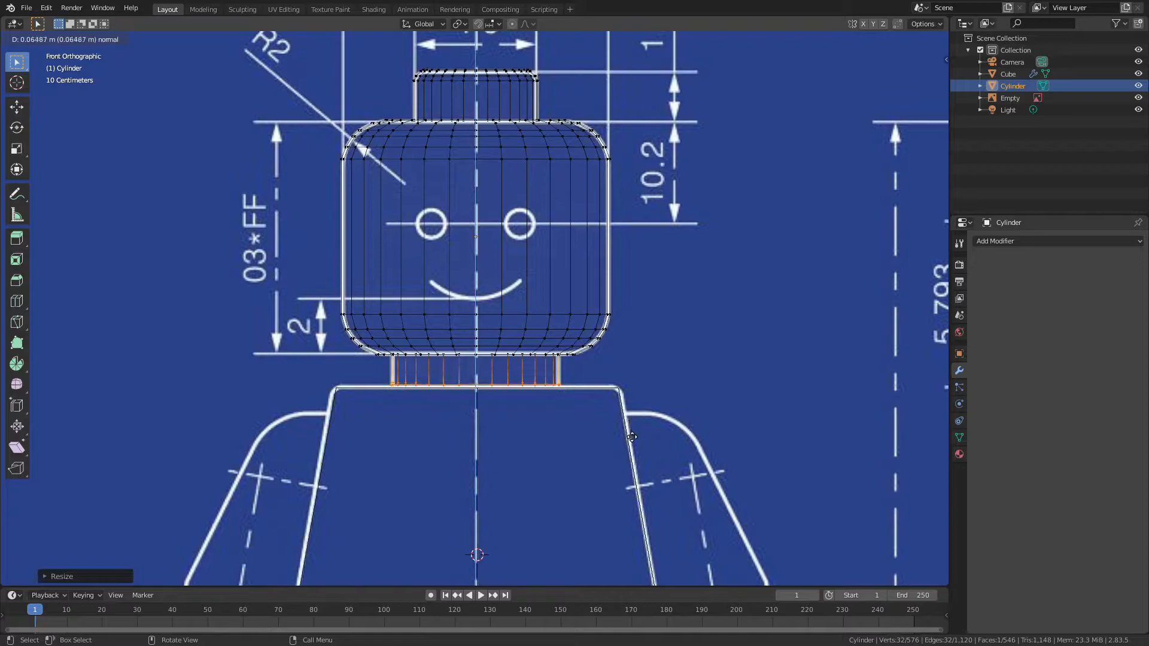
click(632, 443)
key(Tab)
key(shift+z)
- Scale the torso down along Y so it is thinner front to back, and save the file
scroll(601, 416, down, 3)
mouse_move(601, 415)
middle_down()
mouse_move(747, 444)
mouse_move(527, 411)
middle_up()
click(526, 410)
key(s)
key(y)
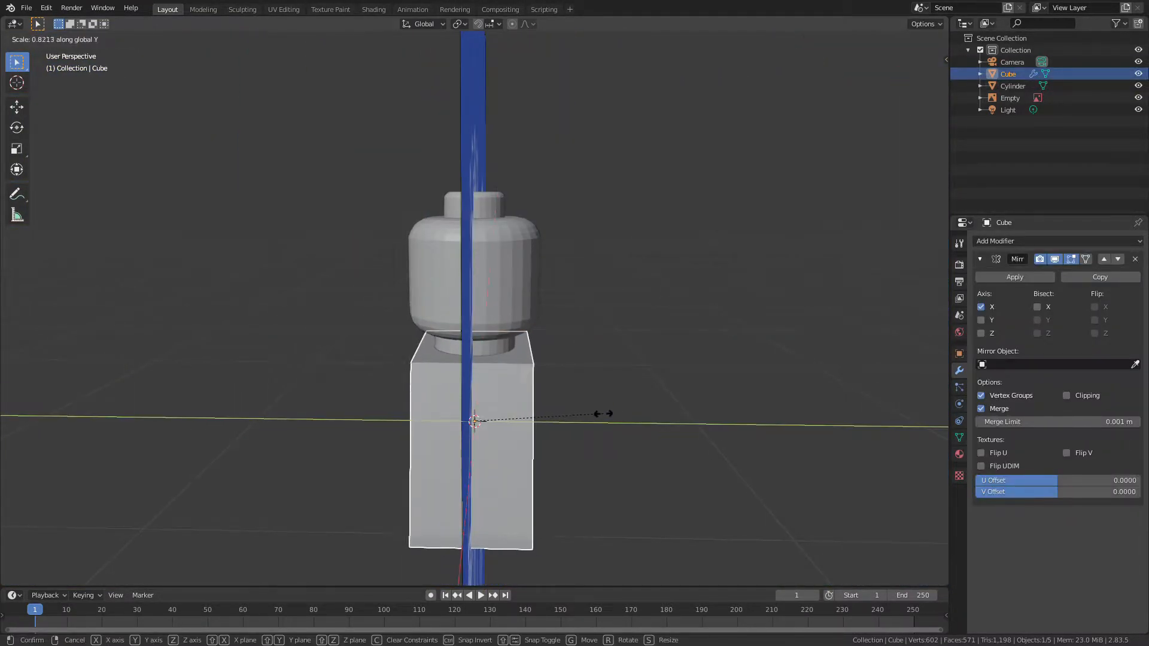
click(591, 409)
click(592, 409)
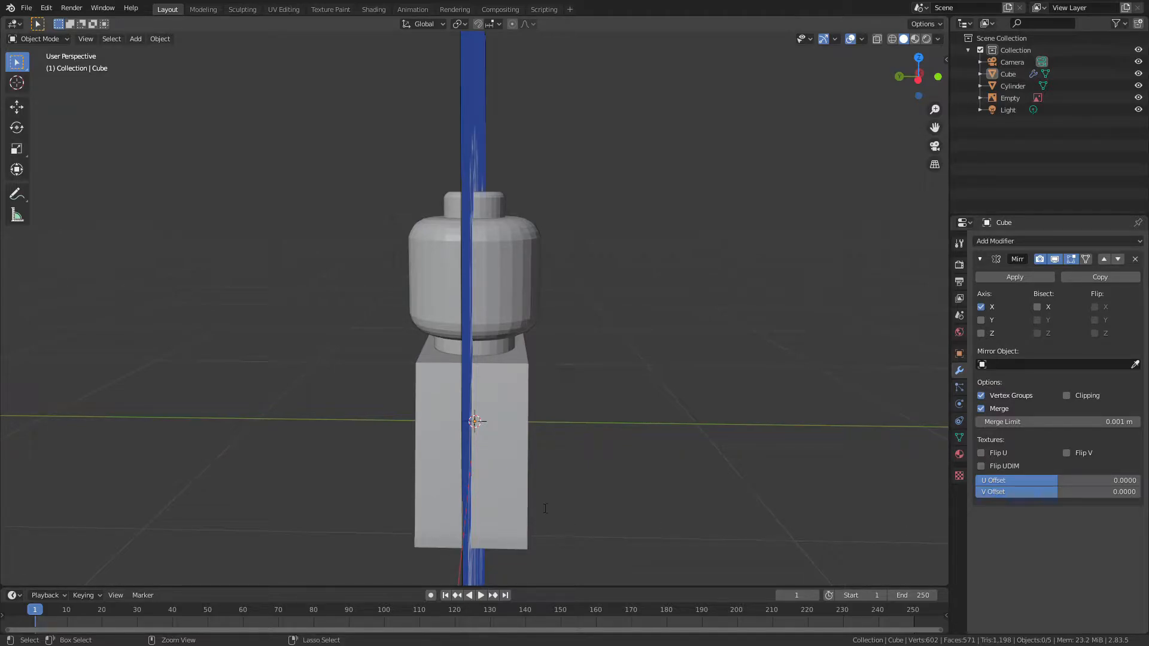
key(ctrl+s)
- Duplicate the blueprint image, offset the copy along X and rotate it -90° about Z for a side reference
mouse_move(749, 465)
middle_down()
mouse_move(532, 412)
mouse_move(565, 420)
mouse_move(540, 429)
mouse_move(554, 429)
mouse_move(545, 312)
middle_up()
key(KP_1)
key(shift+z)
click(550, 400)
shift+middle_drag(601, 416, 601, 342)
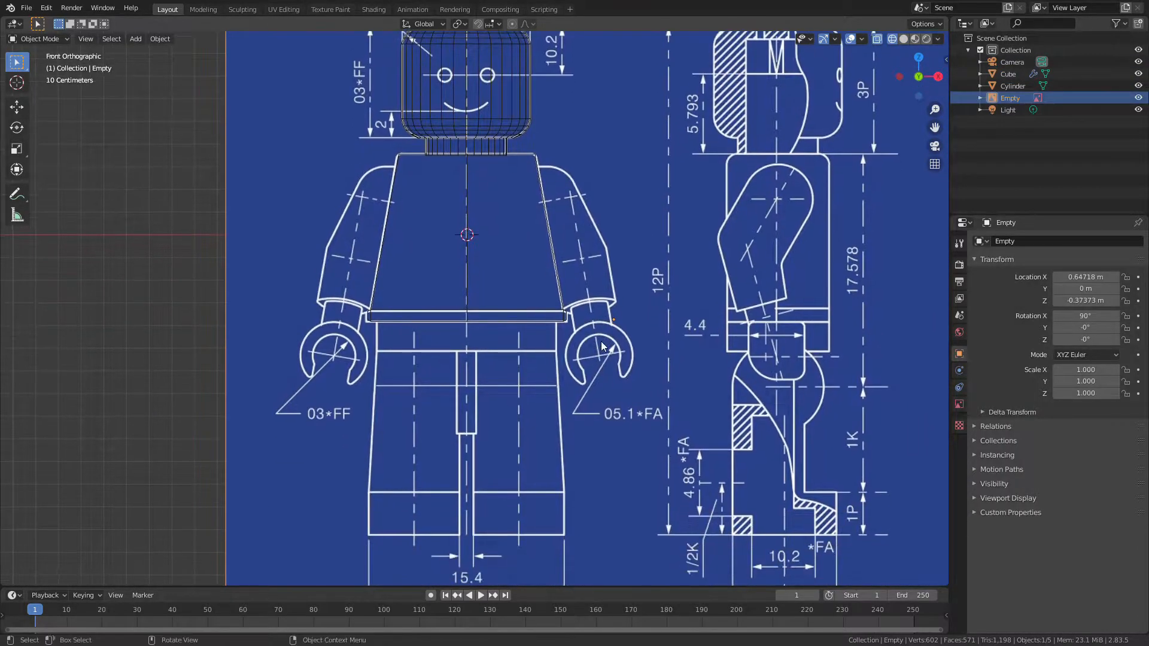
middle_drag(826, 392, 811, 419)
key(shift+d)
key(x)
click(806, 196)
text(rz)
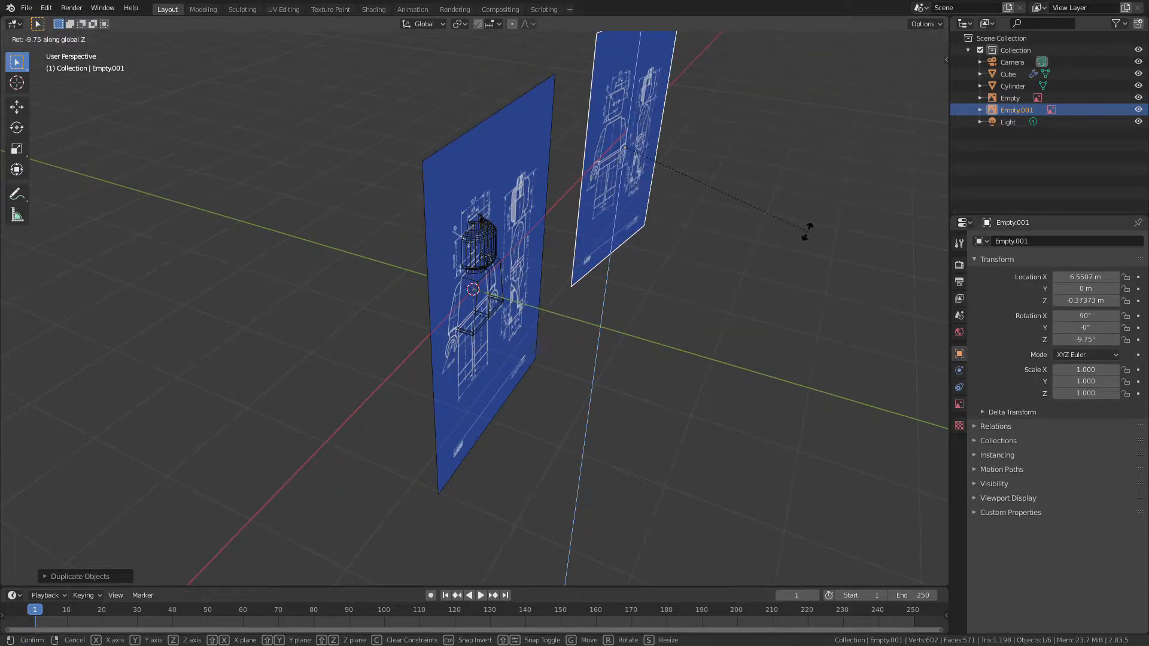
text(-90)
key(Return)
- Move the original blueprint far behind the model along Y and the rotated copy out to about 33 m on X
click(508, 263)
key(g)
key(y)
click(692, 555)
scroll(585, 273, down, 3)
click(584, 273)
key(g)
key(x)
click(705, 116)
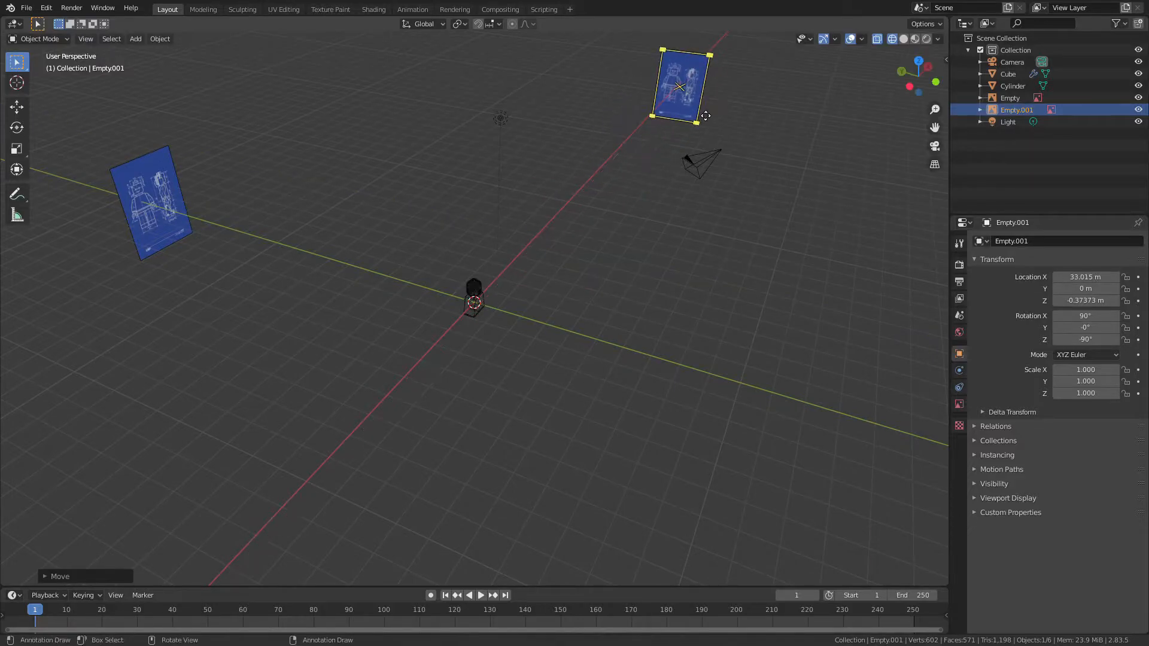
- In the left view, move the rotated blueprint along Y to about 0.72 m so its side drawing lines up with the model
key(KP_3)
scroll(515, 319, up, 8)
scroll(518, 322, down, 3)
key(ctrl+KP_3)
scroll(521, 328, up, 3)
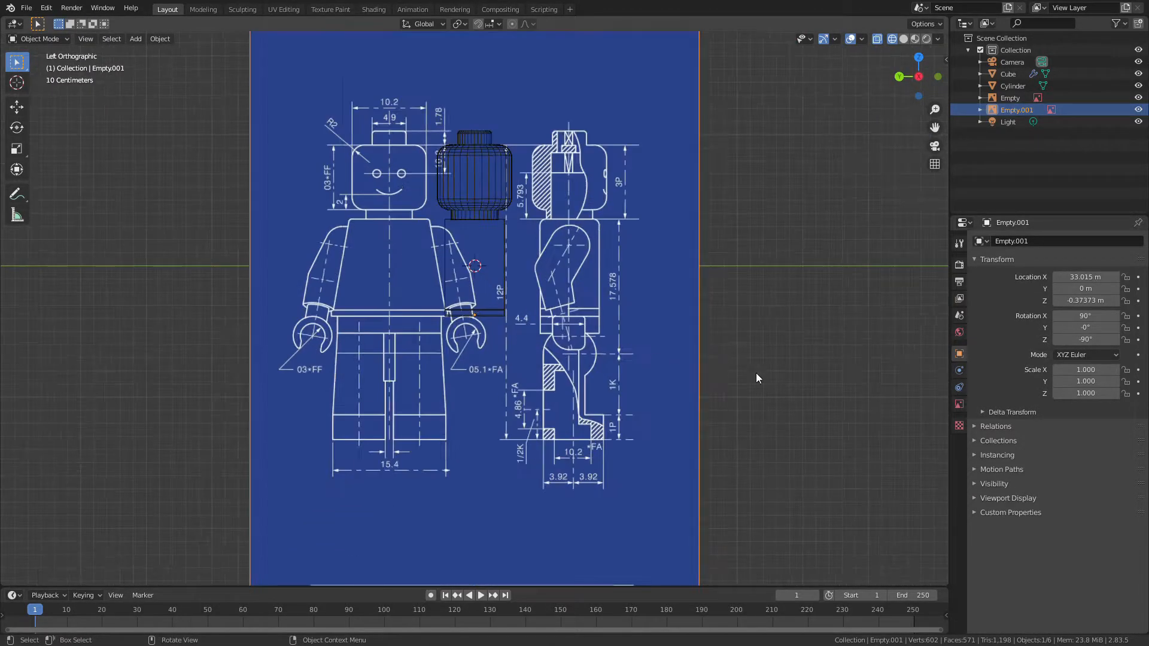
key(g)
key(y)
click(655, 380)
scroll(638, 310, up, 4)
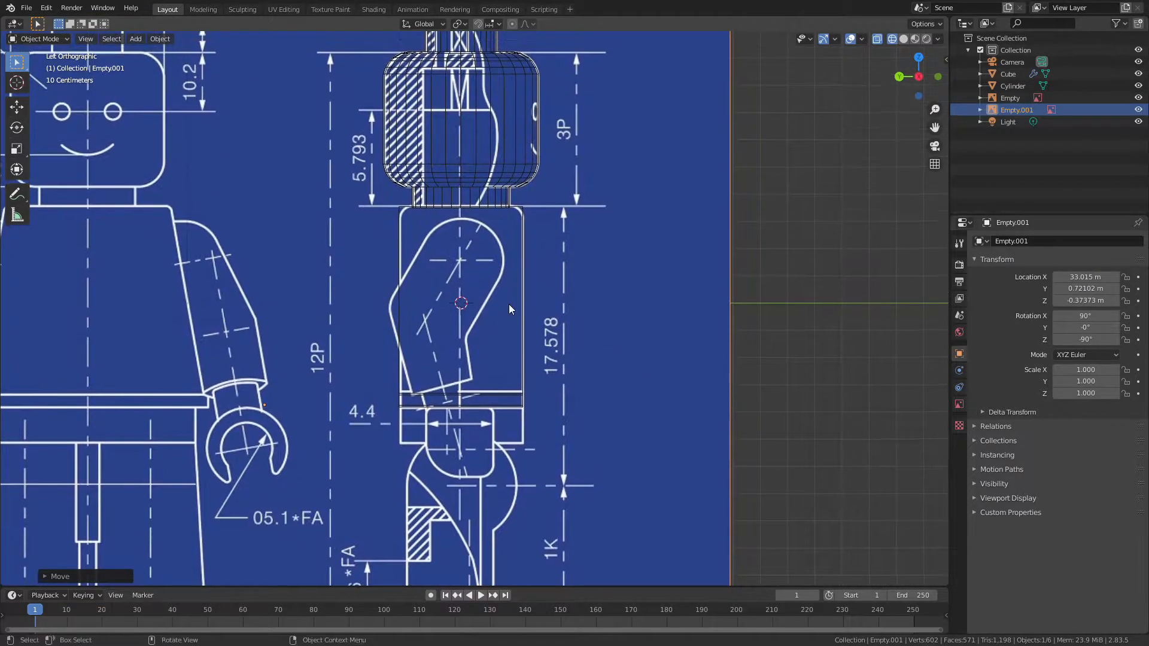
- Extrude the torso's bottom face down about 0.13 m to the blueprint's hip line as the hip block
click(521, 301)
key(a)
key(alt+a)
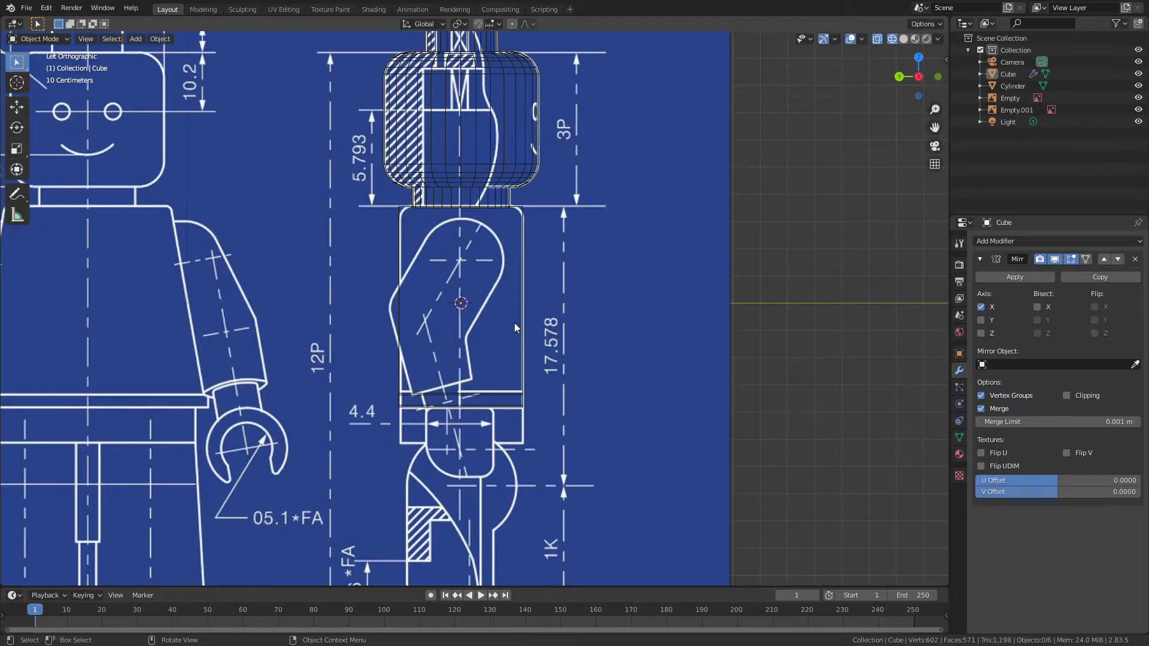
click(525, 402)
key(Tab)
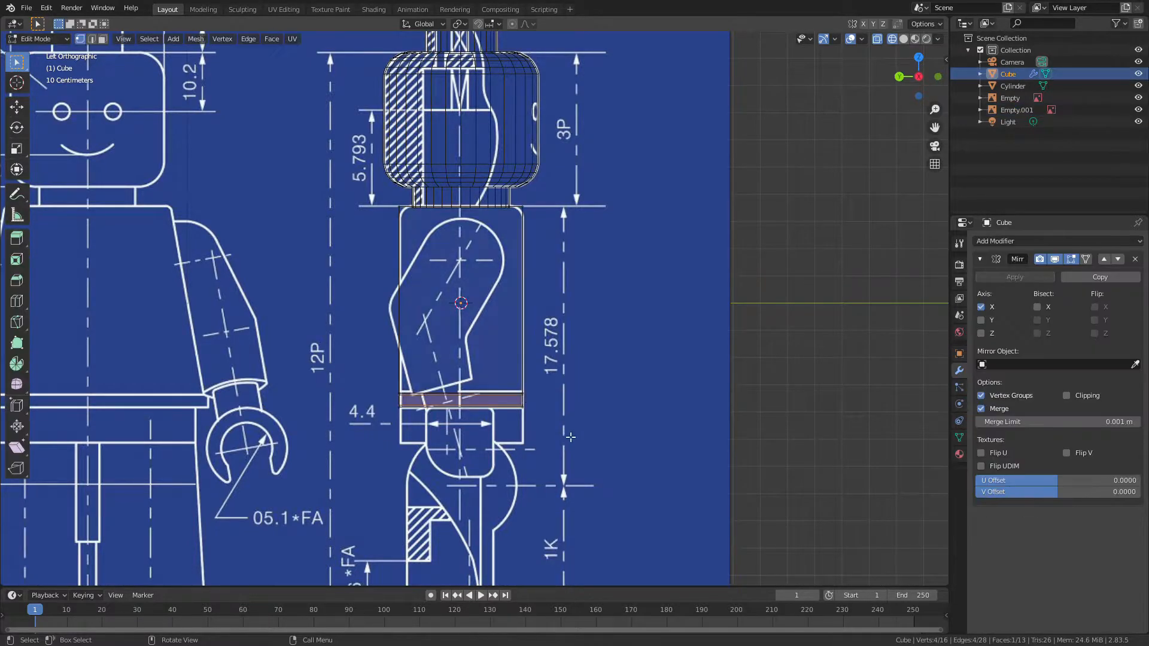
scroll(571, 437, up, 3)
shift+middle_drag(572, 437, 582, 390)
key(KP_1)
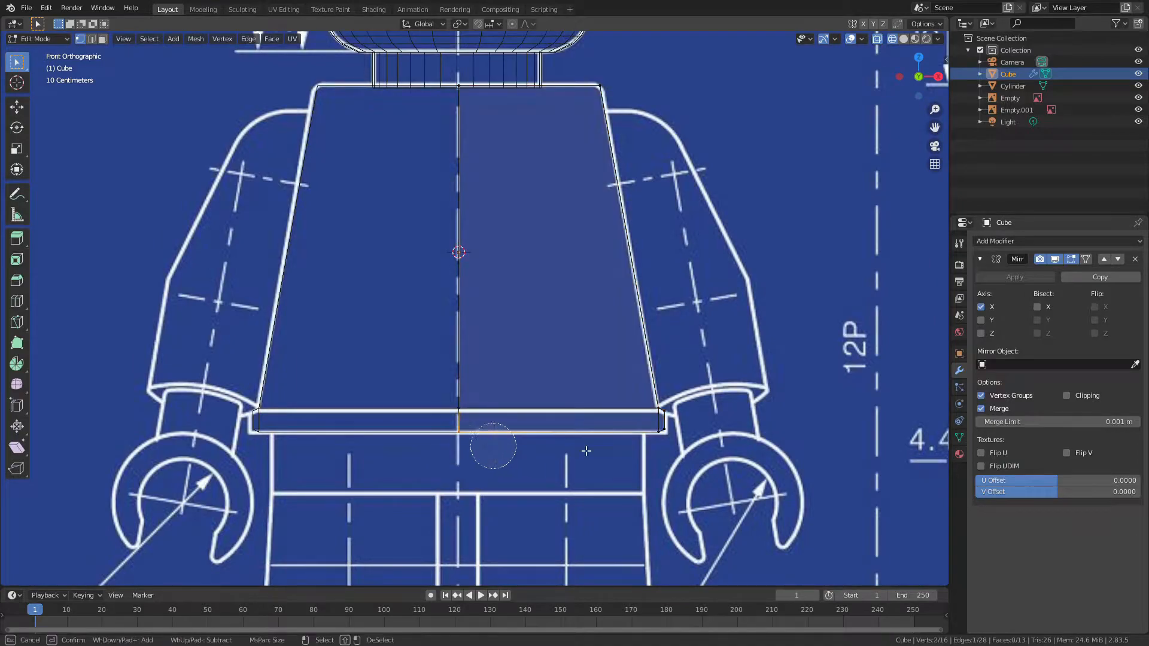
key(e)
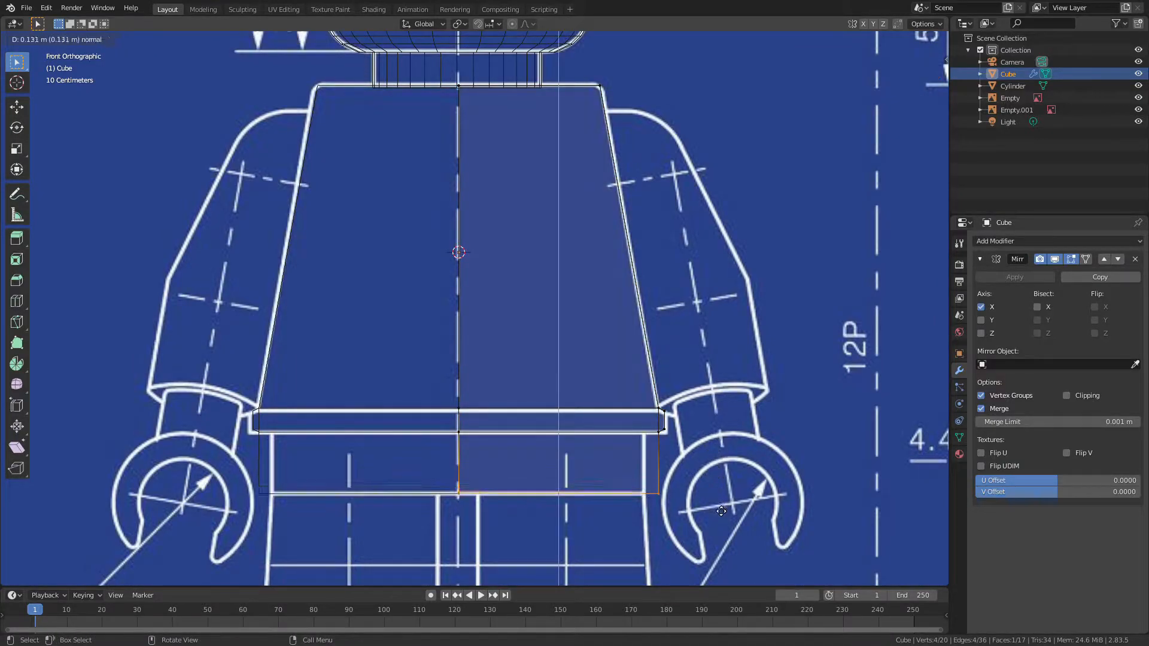
click(721, 511)
- Move the hip block's outer side vertices inward about 0.03 m along X to the blueprint's hip edge
key(alt+a)
key(c)
drag(653, 475, 655, 479)
right_click(655, 479)
key(g)
key(x)
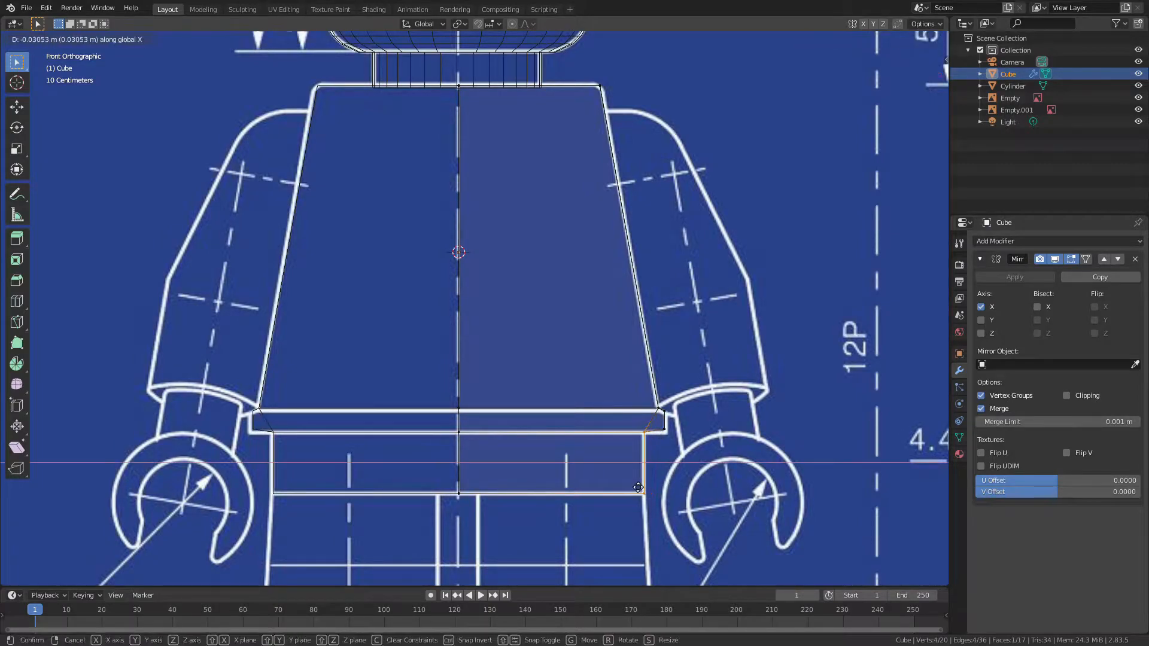
click(639, 483)
key(alt+a)
- Add a vertical loop cut through the torso half and slide it beside the center line, at the crotch strip's edge
shift+middle_drag(567, 511, 555, 473)
key(ctrl+r)
click(536, 446)
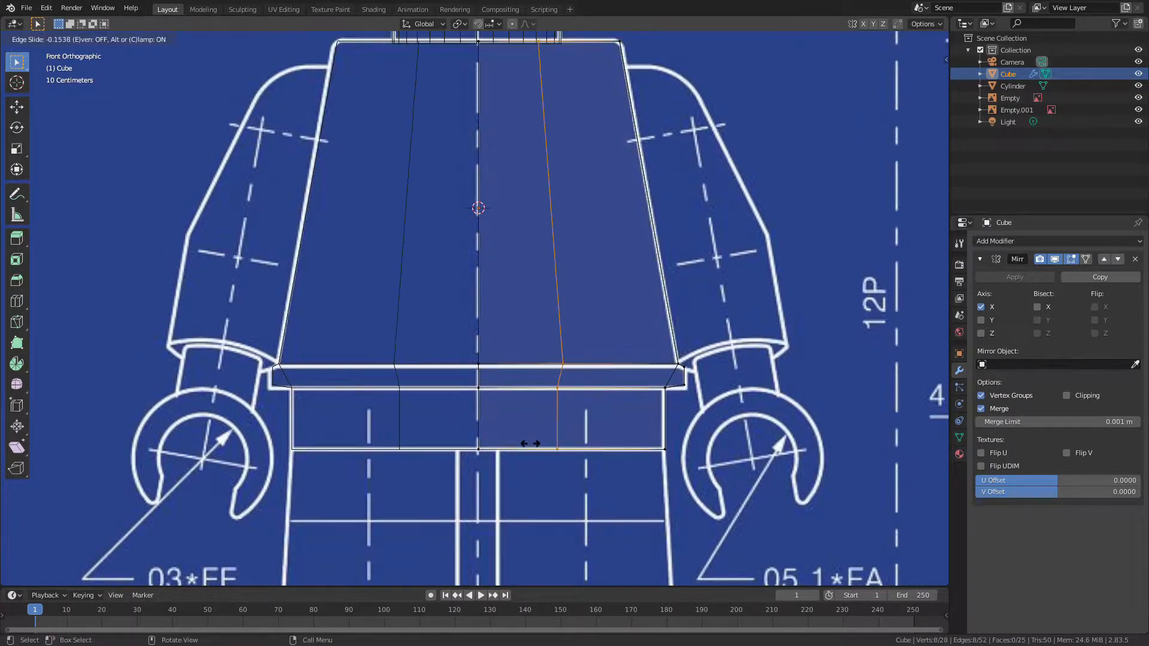
click(472, 448)
key(alt+a)
key(c)
click(486, 461)
right_click(487, 462)
shift+middle_drag(593, 487, 645, 326)
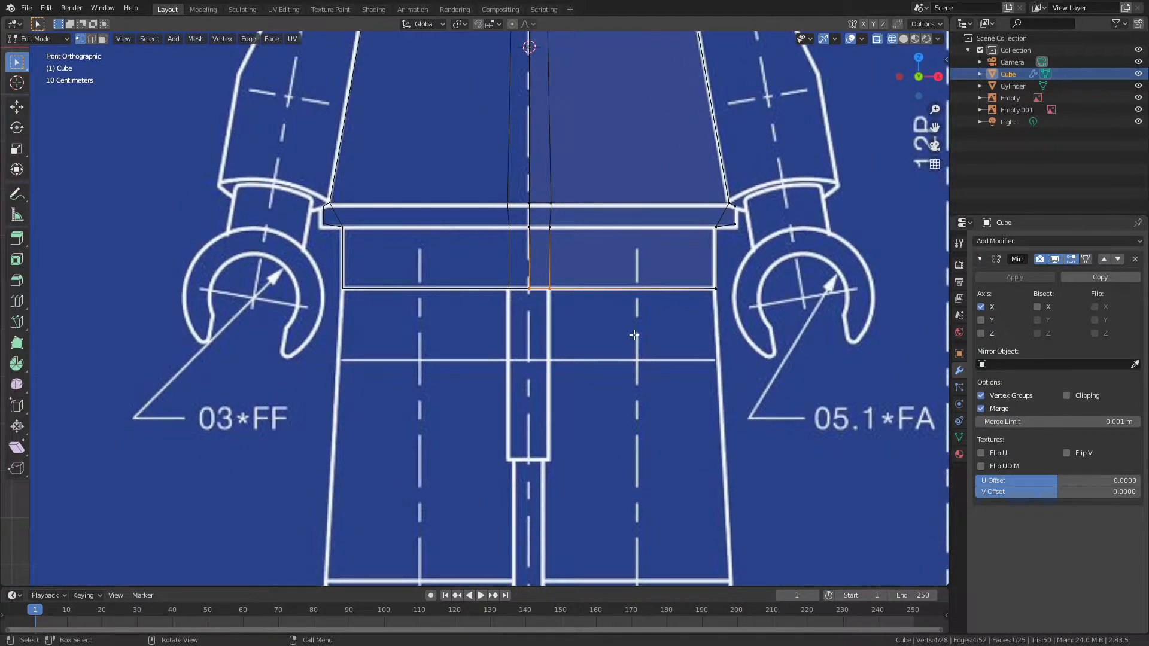
scroll(634, 335, down, 5)
key(alt+a)
scroll(664, 339, up, 2)
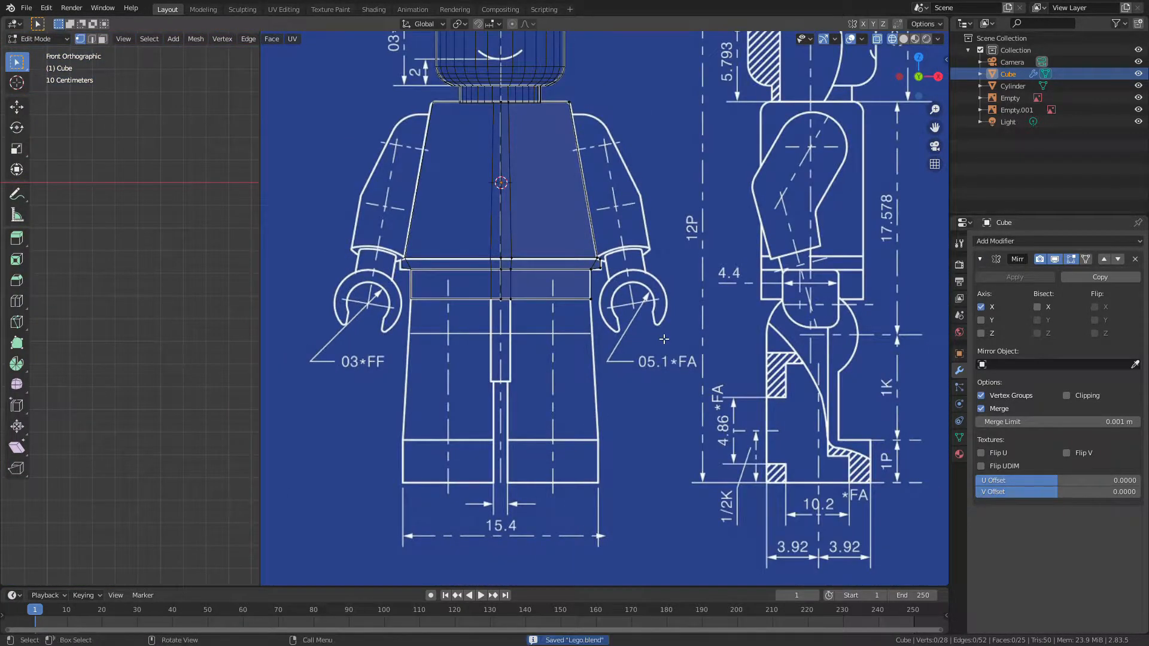
scroll(664, 339, down, 2)
- Leave the torso mesh and move the rotated side blueprint back along X, close to the minifigure
key(KP_3)
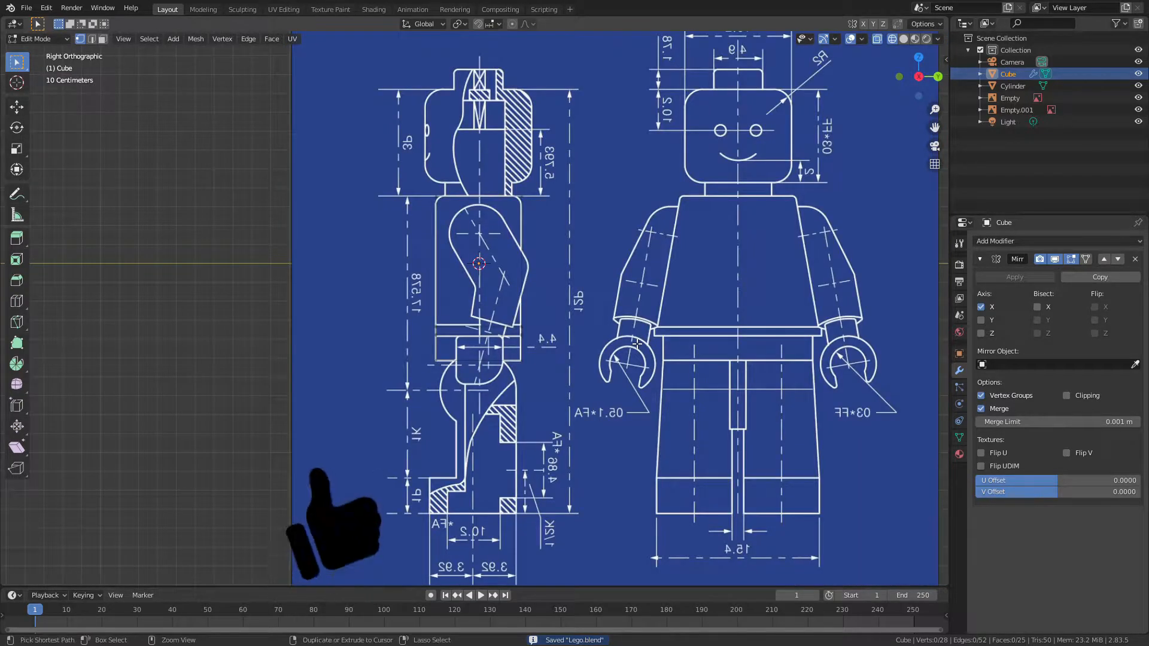
key(ctrl+KP_3)
key(a)
key(alt+a)
middle_drag(638, 343, 583, 368)
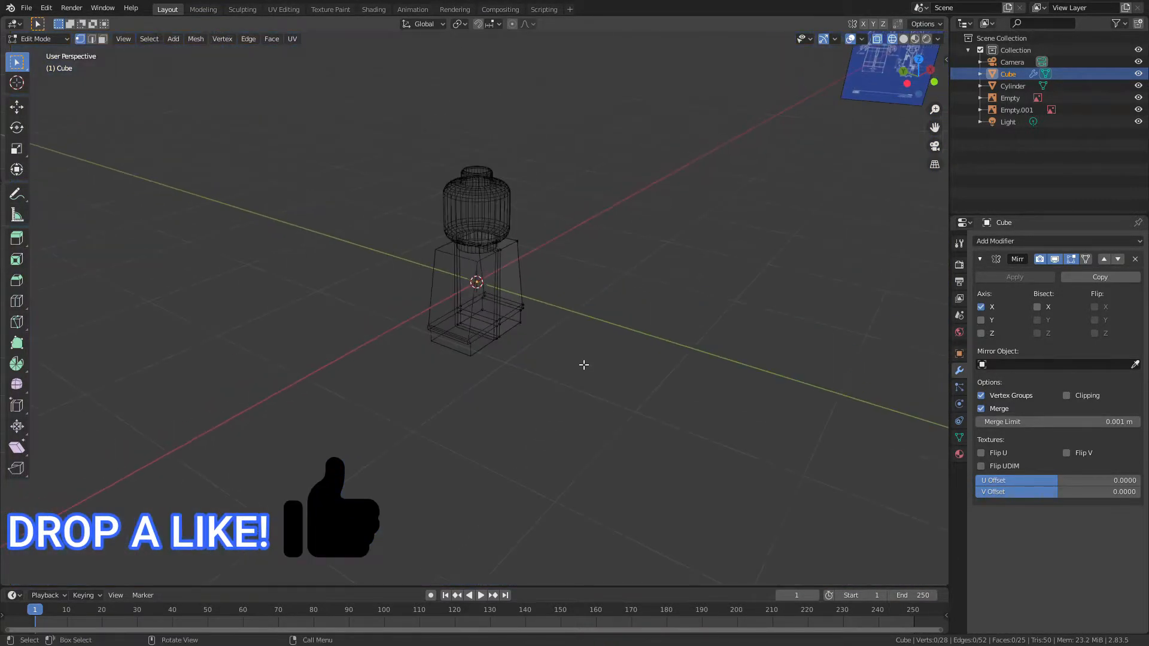
key(Tab)
click(860, 87)
key(g)
key(x)
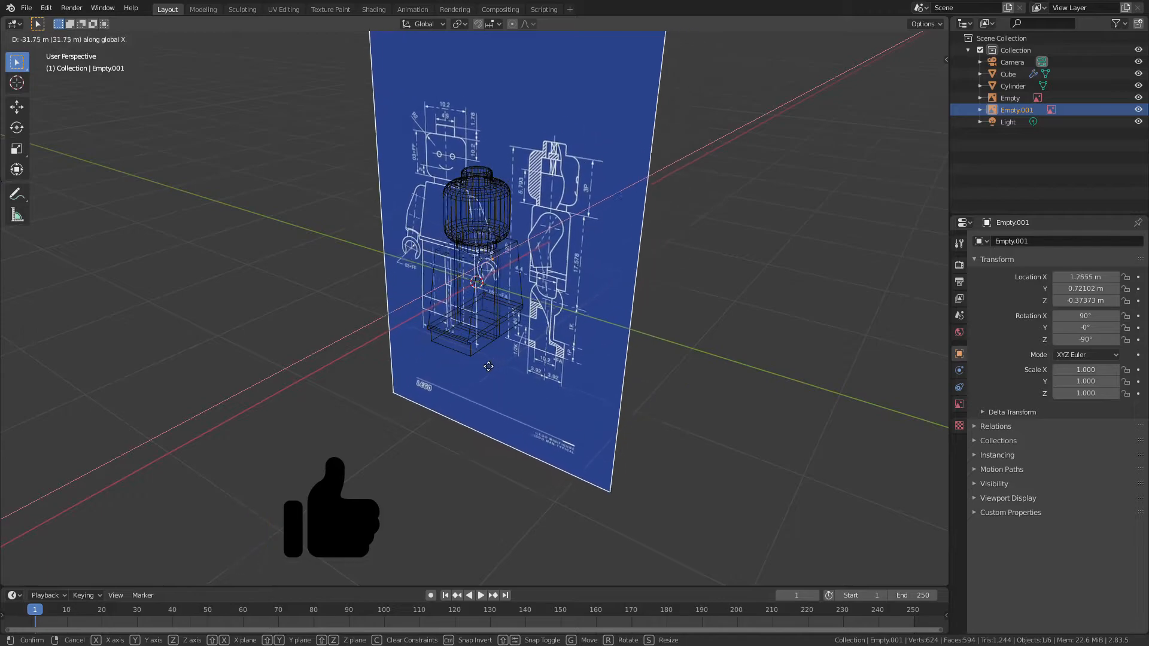
click(477, 366)
- Center the side blueprint on the minifigure along X, at about -0.02 m, and return to the left view
middle_drag(536, 348, 473, 354)
key(g)
key(x)
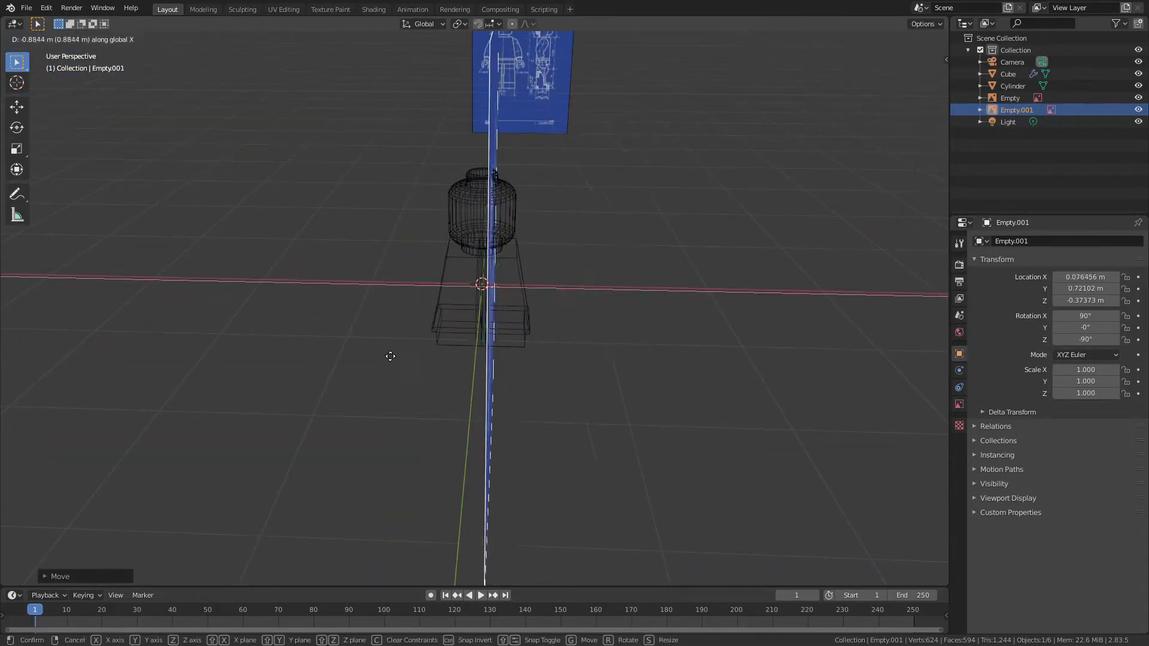
click(376, 354)
key(ctrl+KP_3)
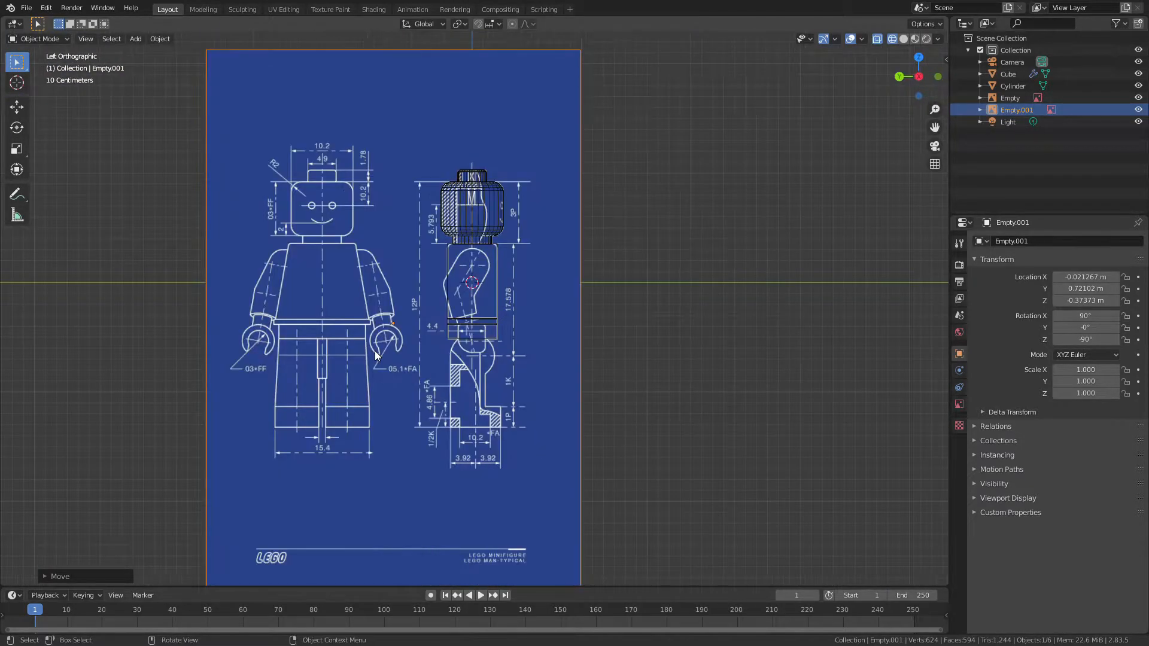
- Add a mesh cylinder, rotate it 90° about Y and scale it by 0.25
scroll(375, 351, up, 5)
click(473, 347)
shift+middle_drag(497, 368, 512, 307)
key(alt+a)
key(shift+a)
mouse_move(515, 327)
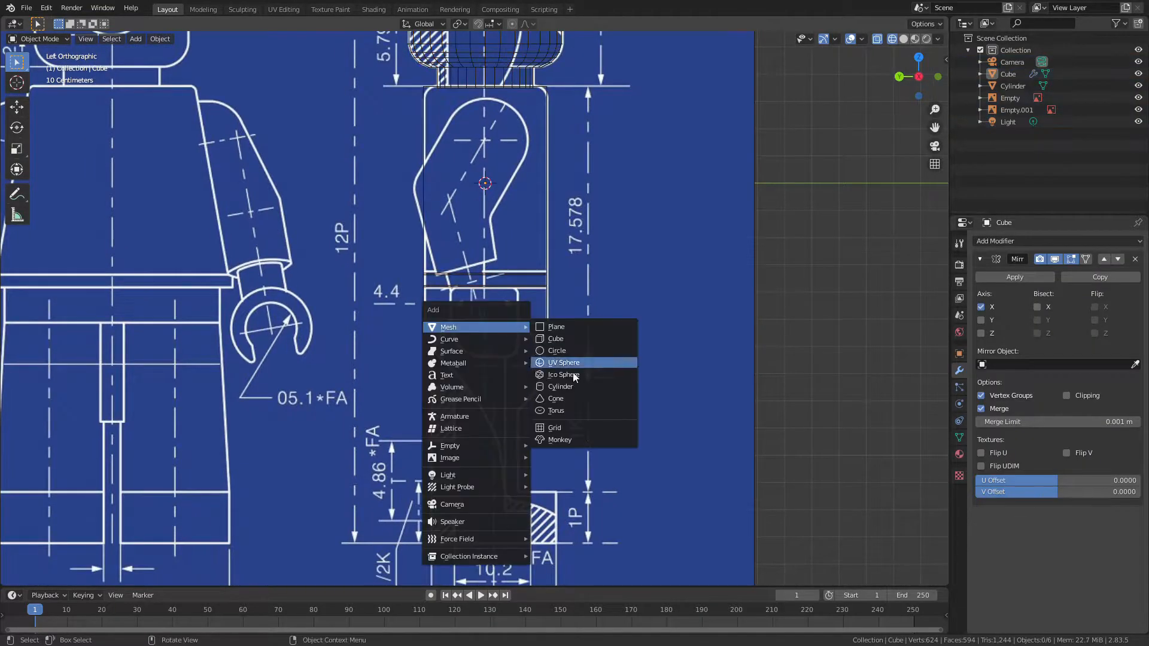
click(560, 387)
text(ry90)
key(Return)
text(s0.25)
key(Return)
- Move the new cylinder down along Z to the hip joint and scale it by about 0.81 to the blueprint's leg circle
key(g)
key(z)
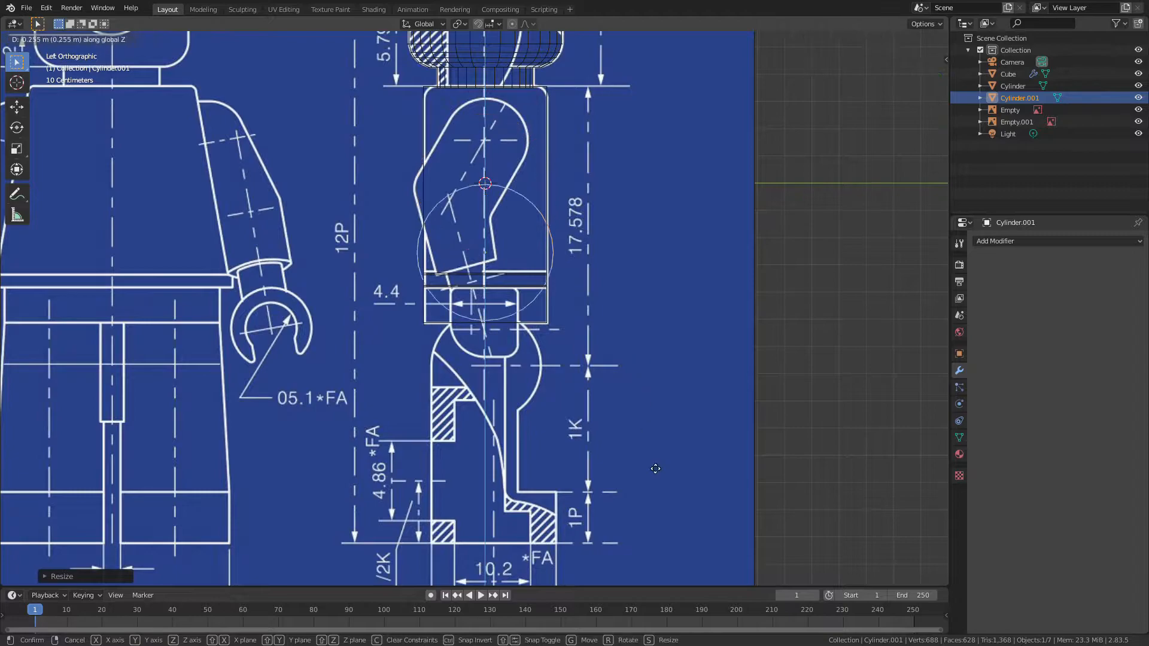
click(660, 538)
key(s)
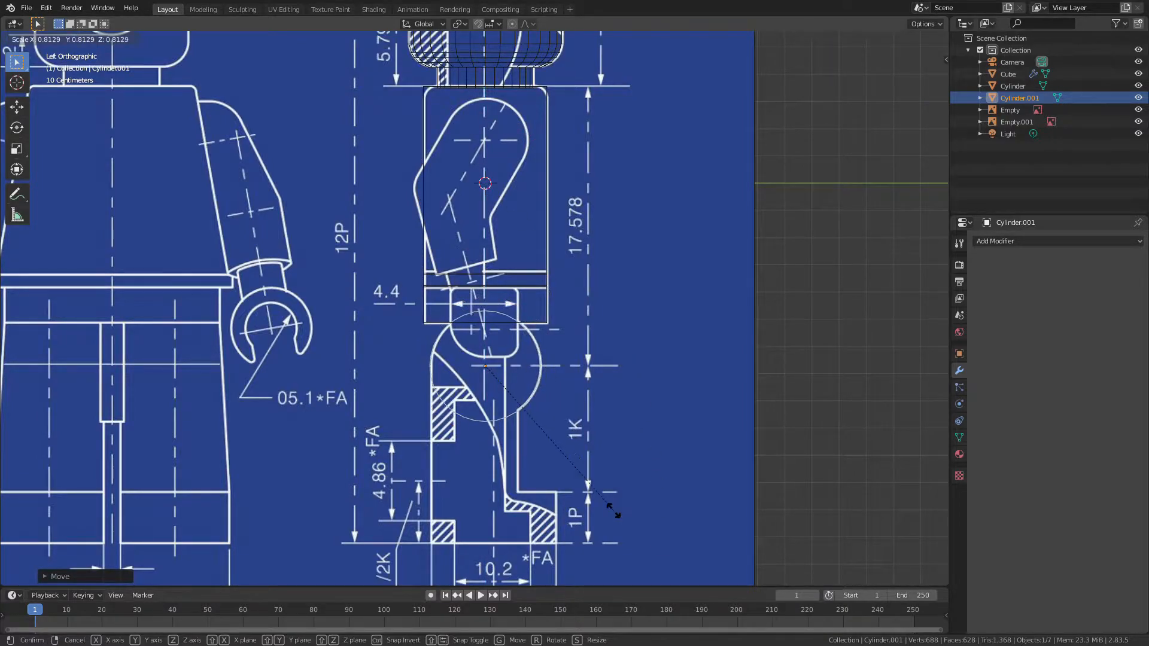
click(612, 508)
scroll(615, 499, up, 3)
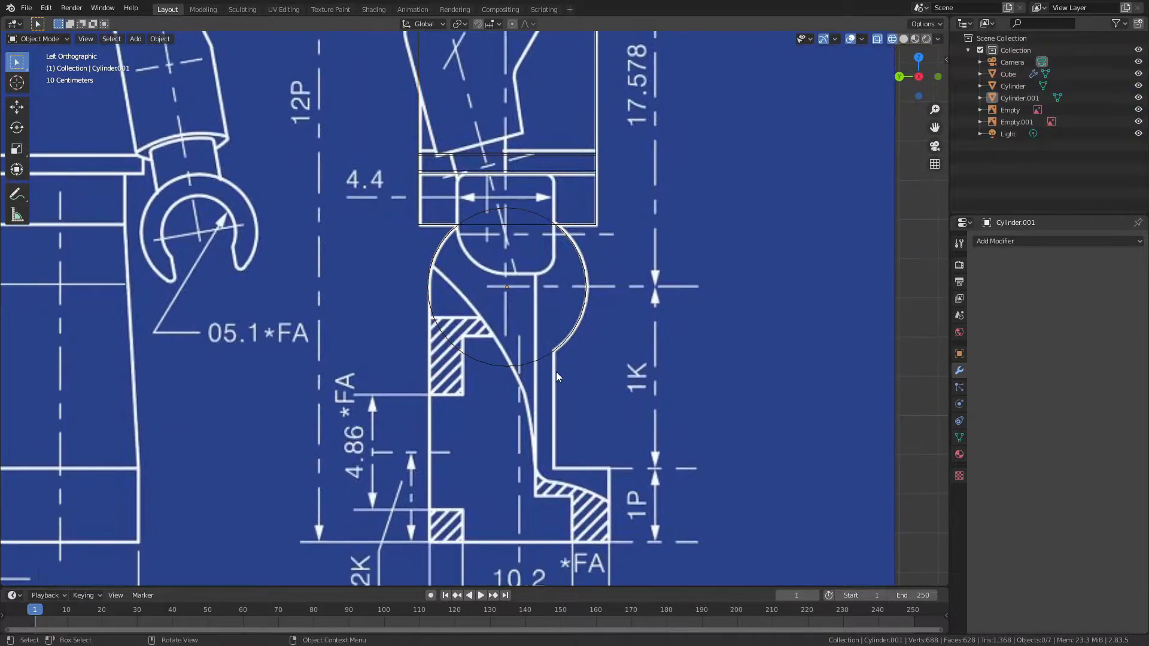
- In the front view, move the hip cylinder along X onto one leg's center line and scale it along X to the leg's width
key(KP_1)
key(g)
key(x)
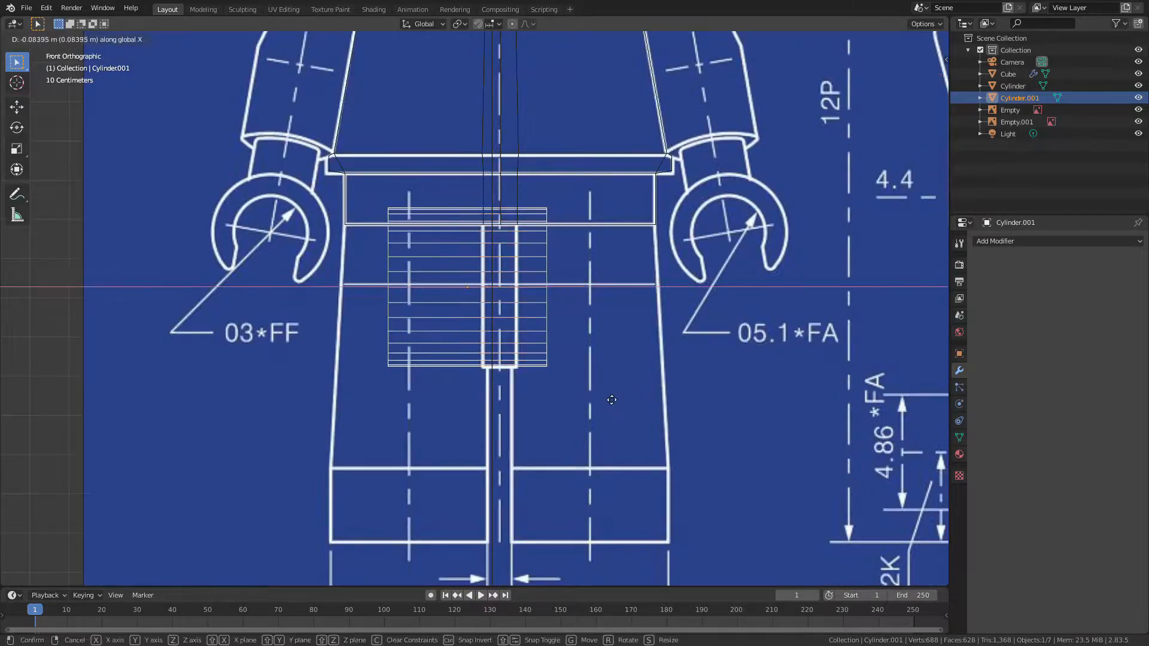
click(568, 412)
key(s)
key(x)
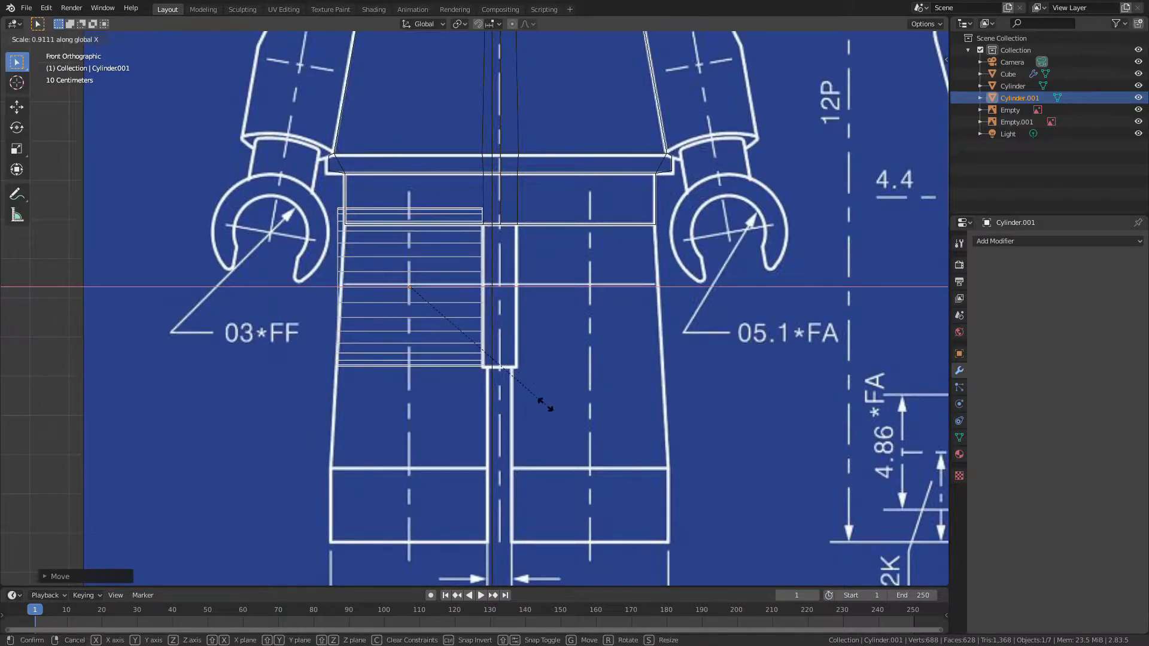
click(550, 405)
key(alt+a)
- Select the hip cylinder's outer end face and rotate it in the front view to match the leg's slanted side
click(430, 360)
click(430, 360)
key(Tab)
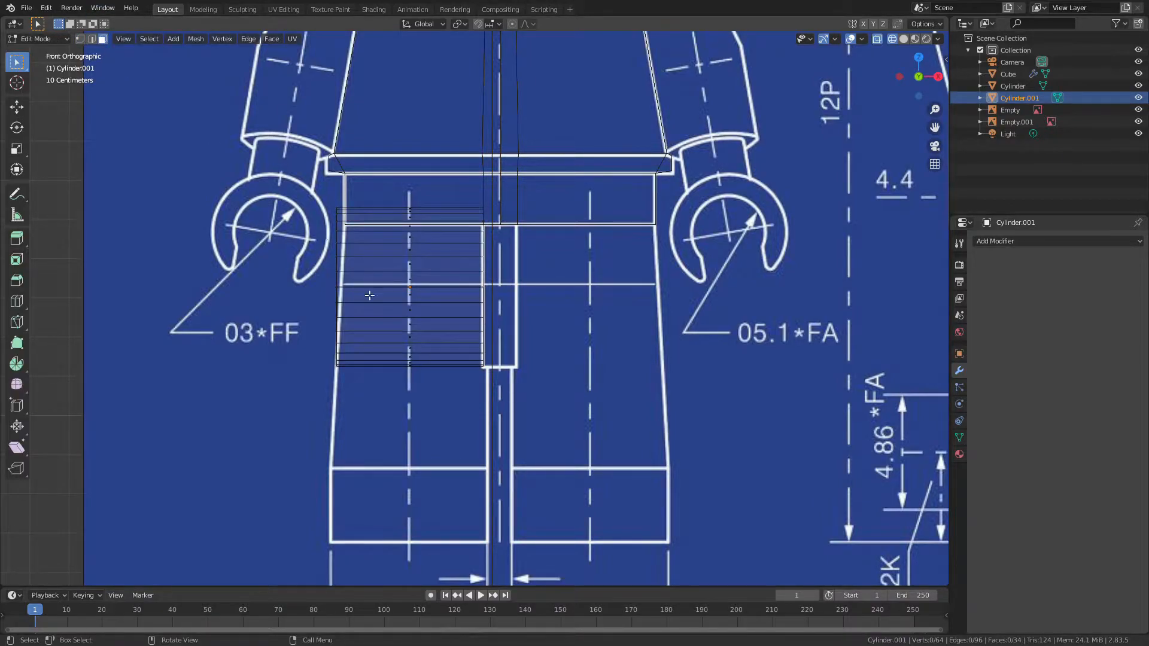
scroll(378, 316, down, 2)
scroll(359, 302, up, 1)
middle_drag(342, 289, 368, 295)
click(368, 294)
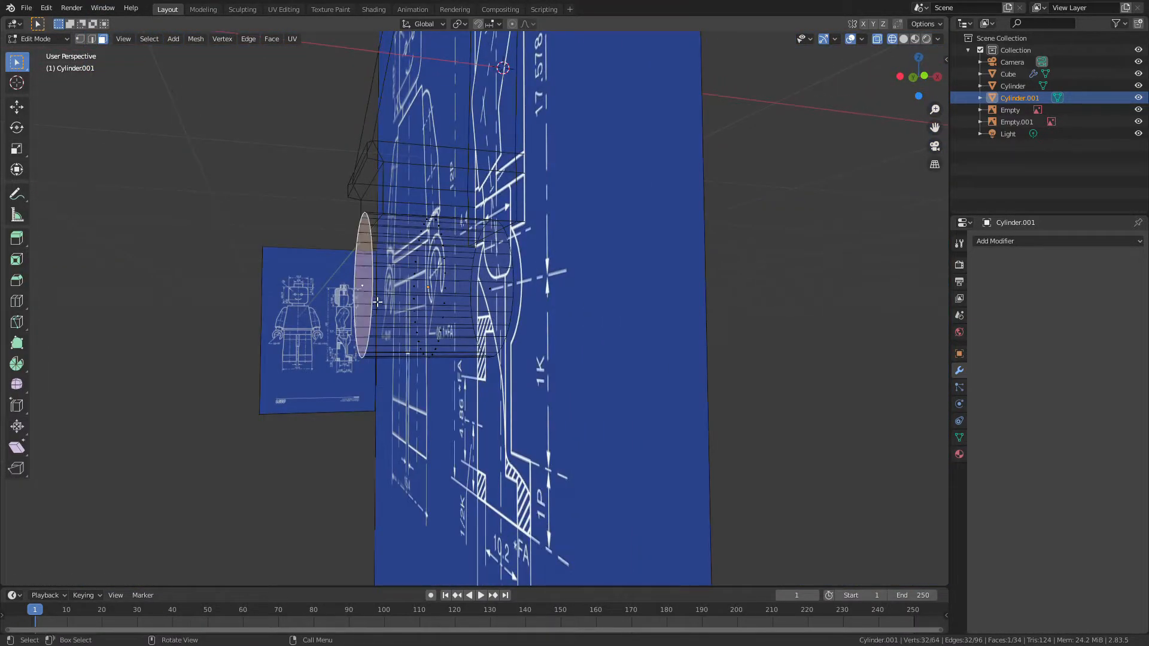
key(KP_1)
key(r)
click(455, 226)
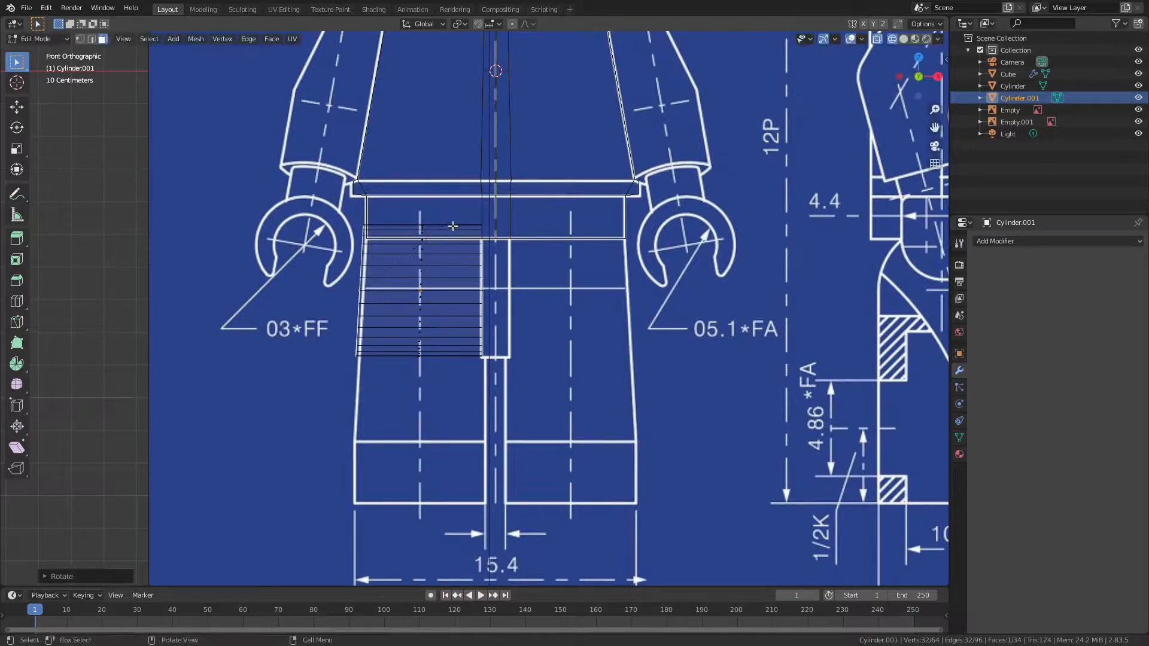
- Move the slanted end face inward about 0.013 m along X to the leg outline, leave mesh editing and save the file
key(g)
key(y)
key(x)
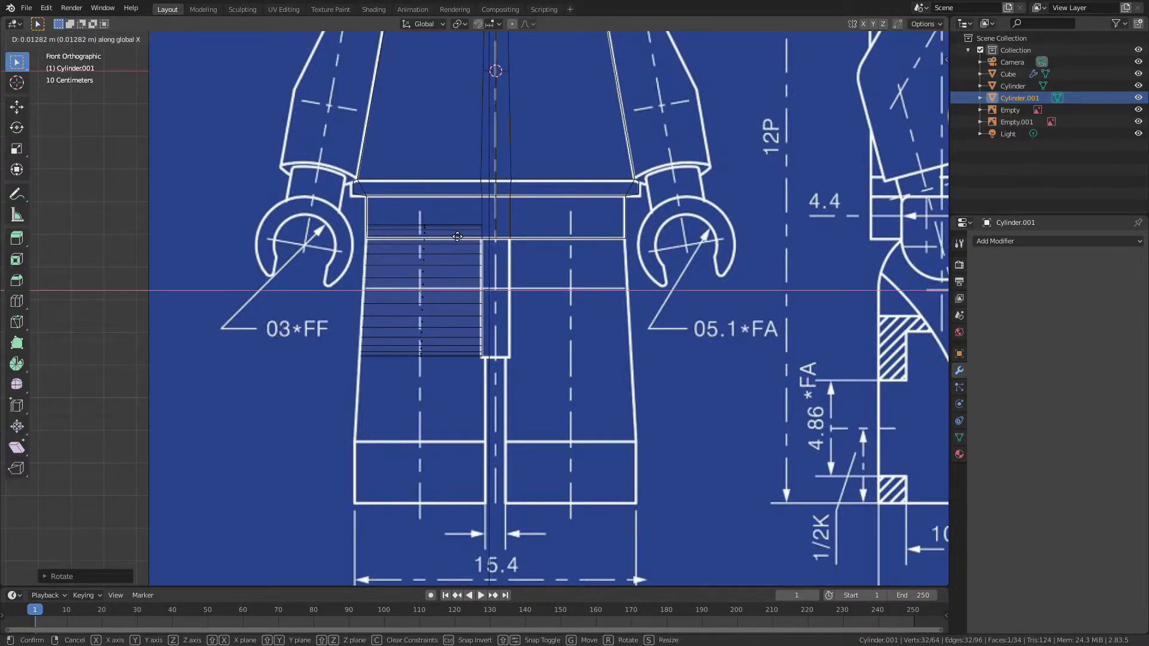
click(455, 238)
key(Tab)
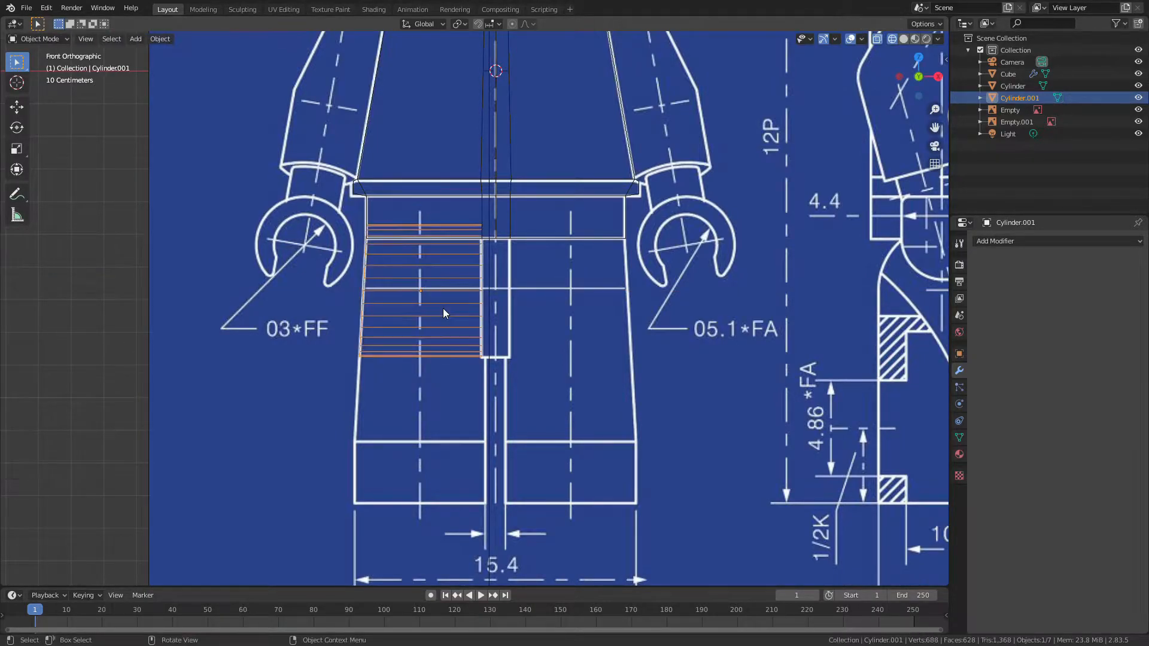
click(443, 307)
click(444, 305)
key(ctrl+s)
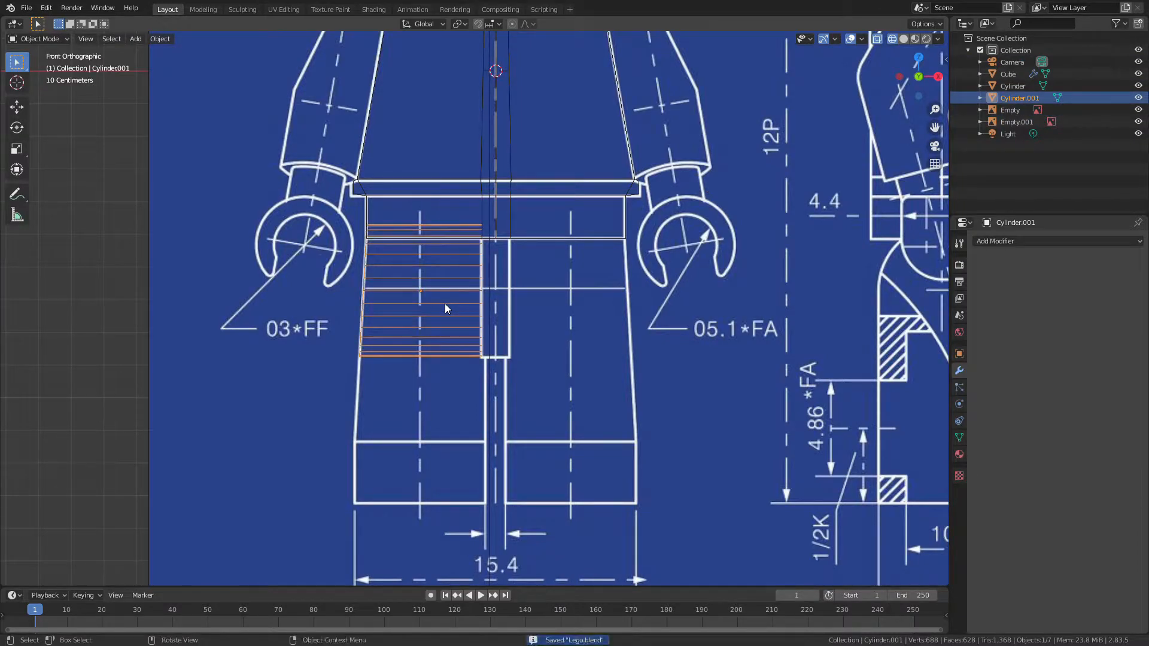
- Add a mesh cube and scale it down to about 0.25
key(shift+a)
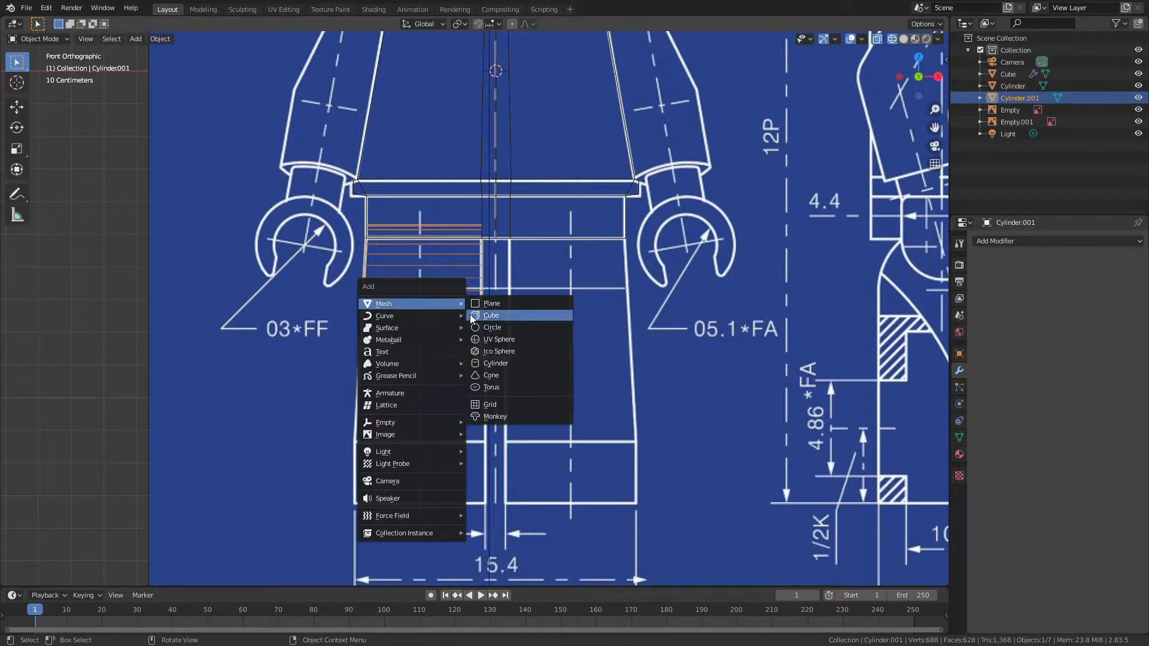
click(479, 315)
text(s.253.)
key(BackSpace)
key(Return)
- In the front view, scale the new cube to the leg's width and place it at the foot of the leg under the hip cylinder
key(g)
click(520, 77)
key(s)
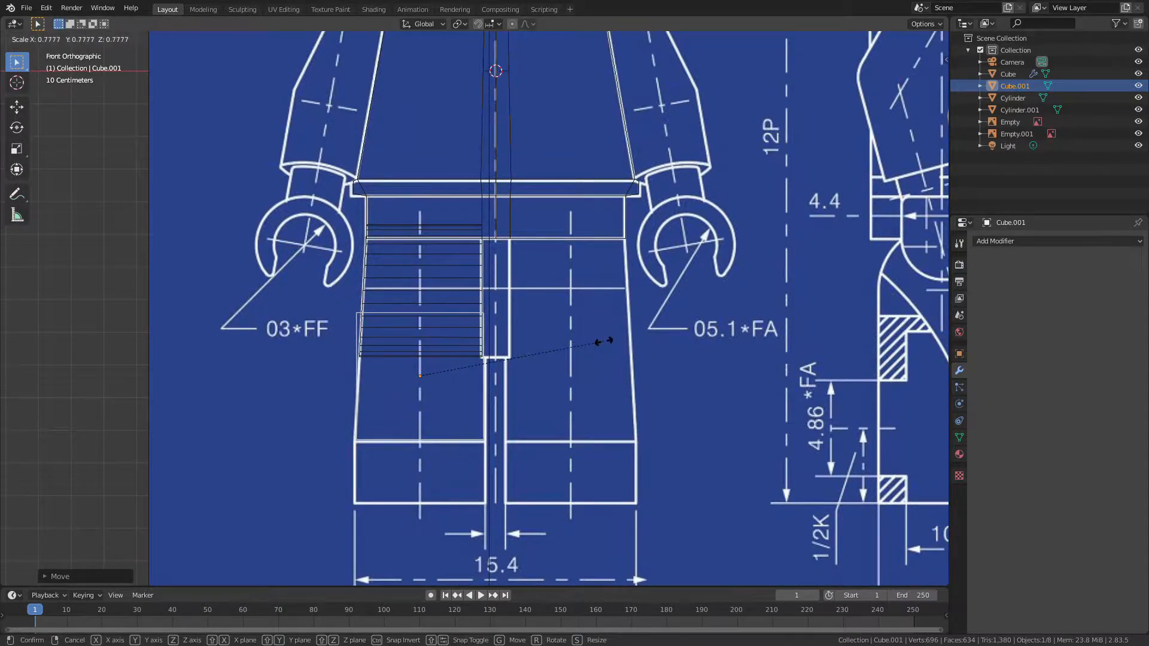
click(609, 340)
scroll(602, 306, down, 1)
key(g)
click(605, 362)
scroll(605, 362, down, 1)
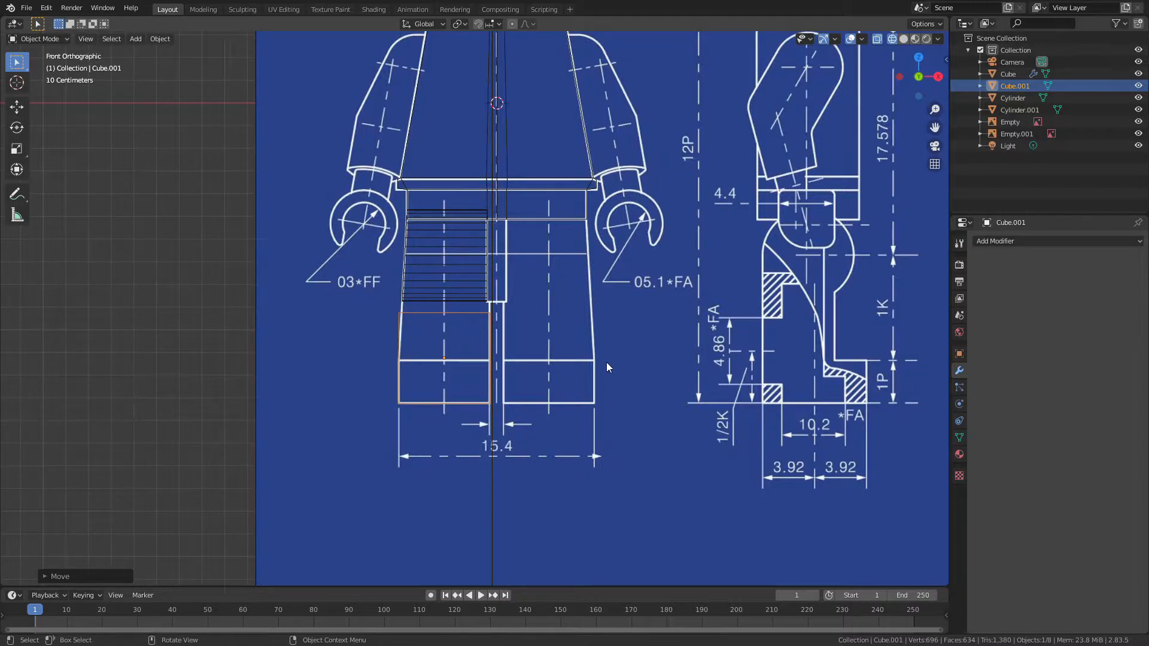
- In the left view, scale the leg cube along Y to the leg's depth and shift it about 0.038 m along Y onto the outline
key(KP_3)
key(ctrl+KP_3)
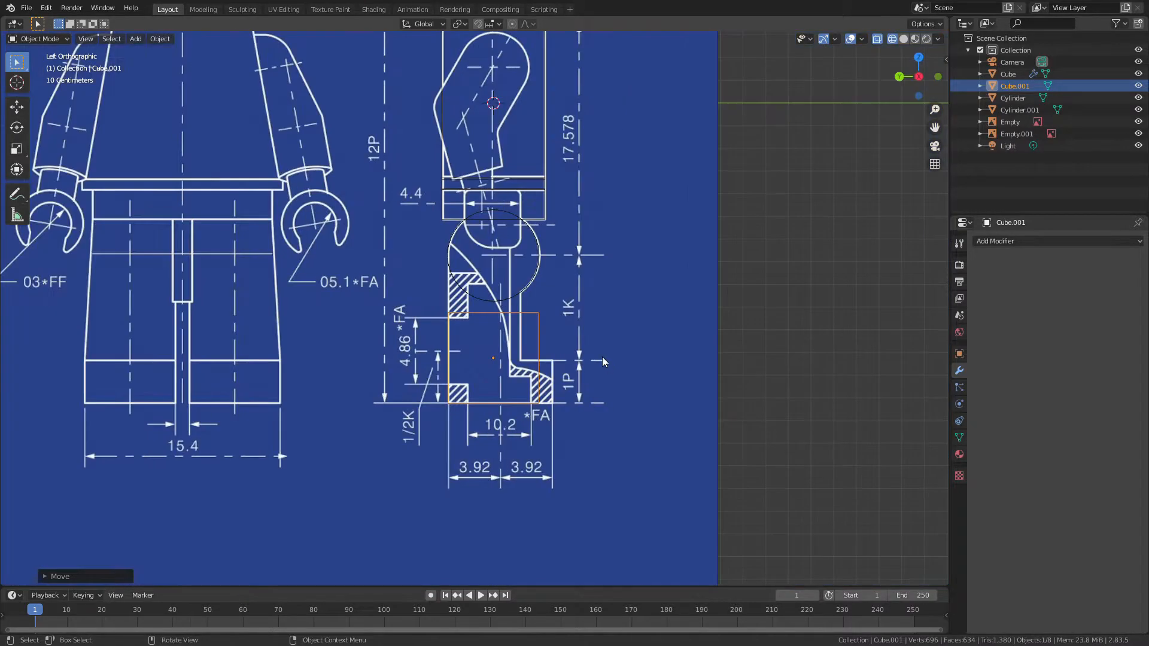
scroll(602, 361, up, 3)
key(s)
key(y)
click(649, 381)
key(g)
key(x)
key(y)
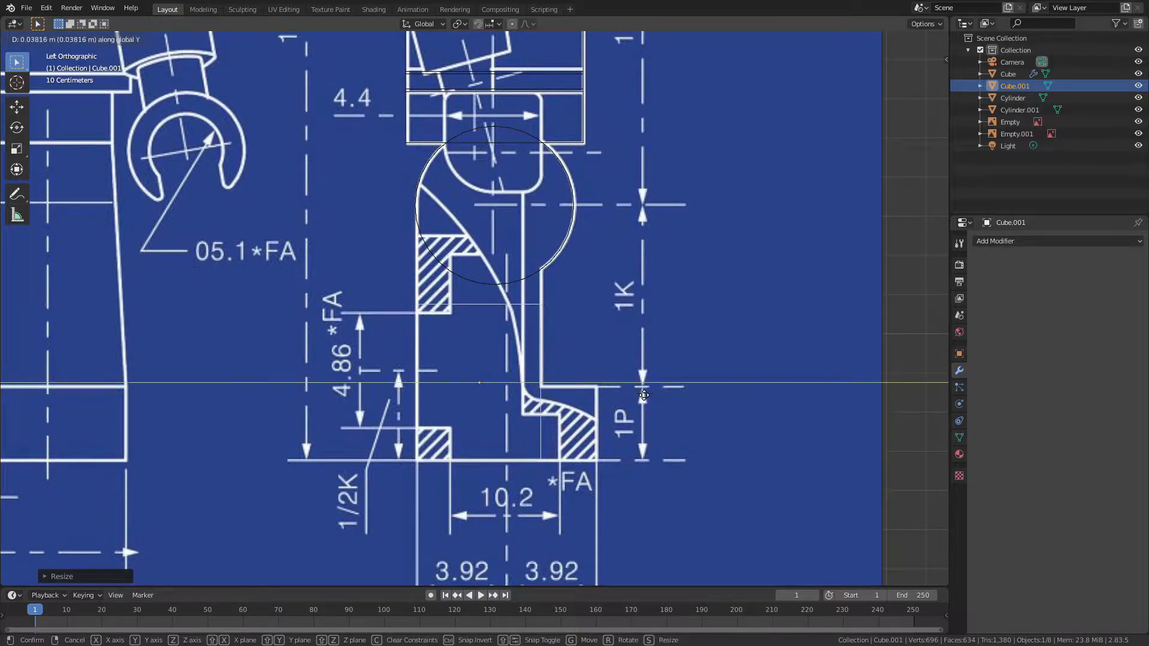
click(644, 395)
- Move the leg cube's top face up along Z to about the center of the hip cylinder
key(Tab)
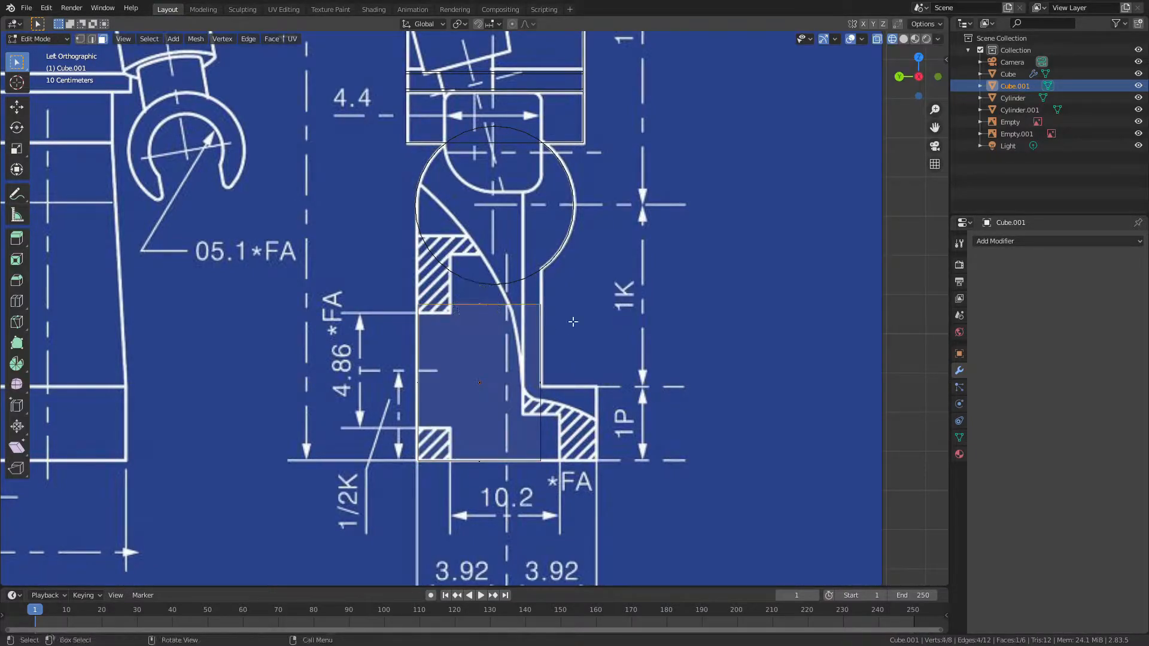
key(g)
key(z)
click(588, 228)
key(Tab)
key(g)
key(y)
scroll(531, 383, down, 2)
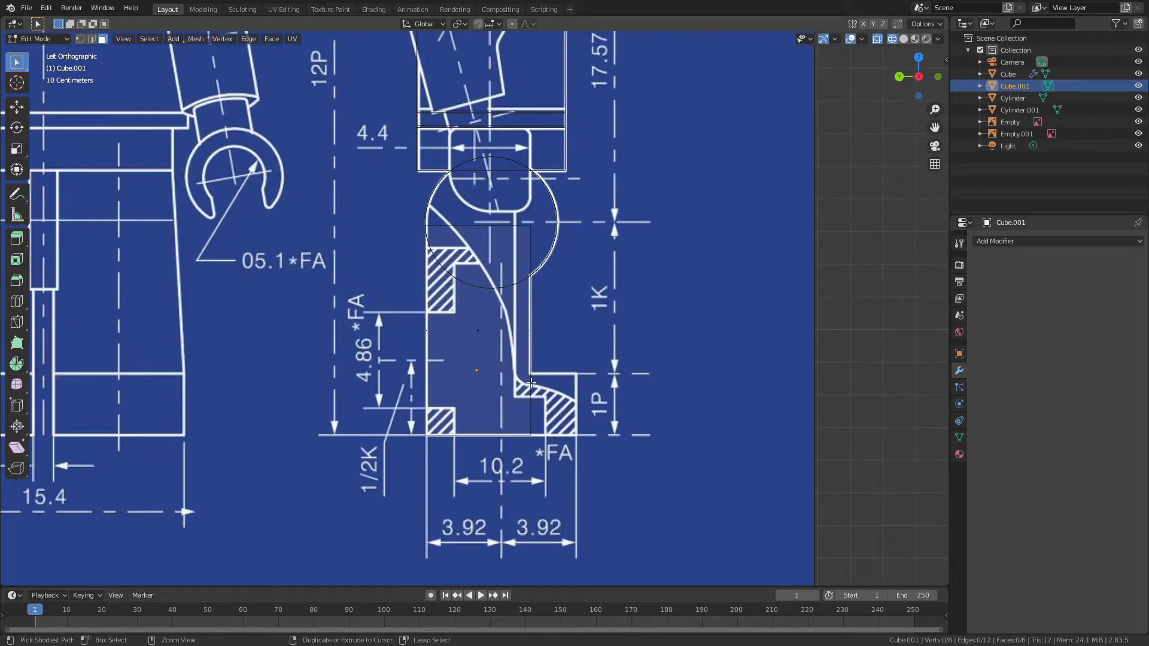
- Add a horizontal loop cut at the foot's upper line and extrude the lower front face about 0.137 m to form the foot
key(ctrl+r)
click(531, 383)
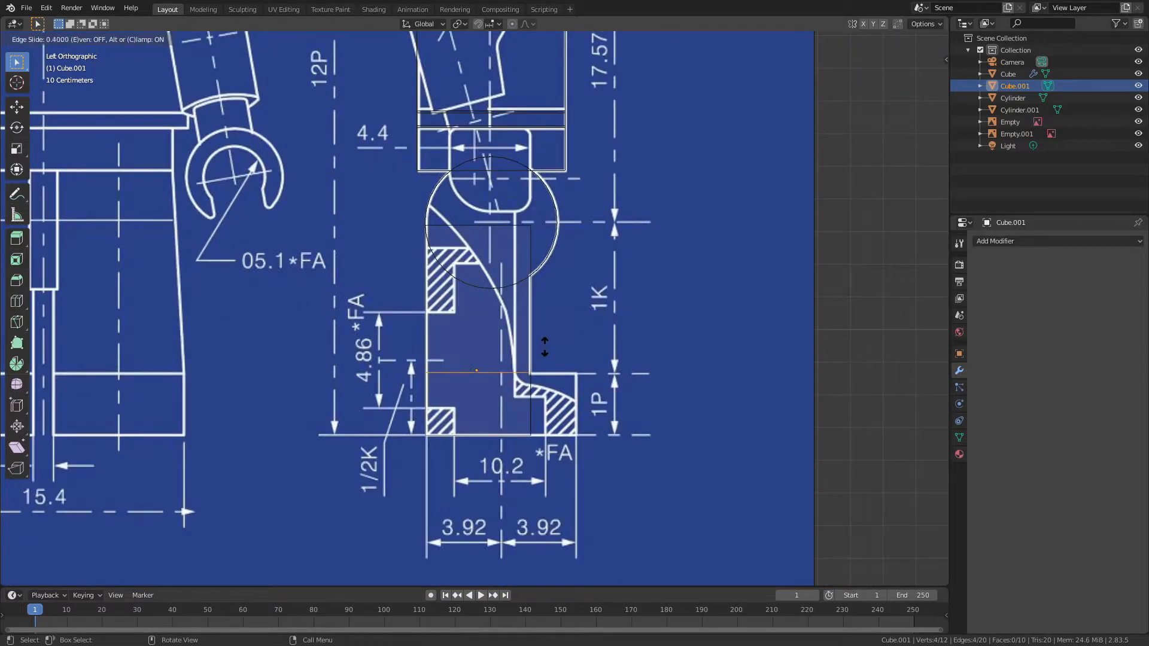
click(544, 350)
click(543, 397)
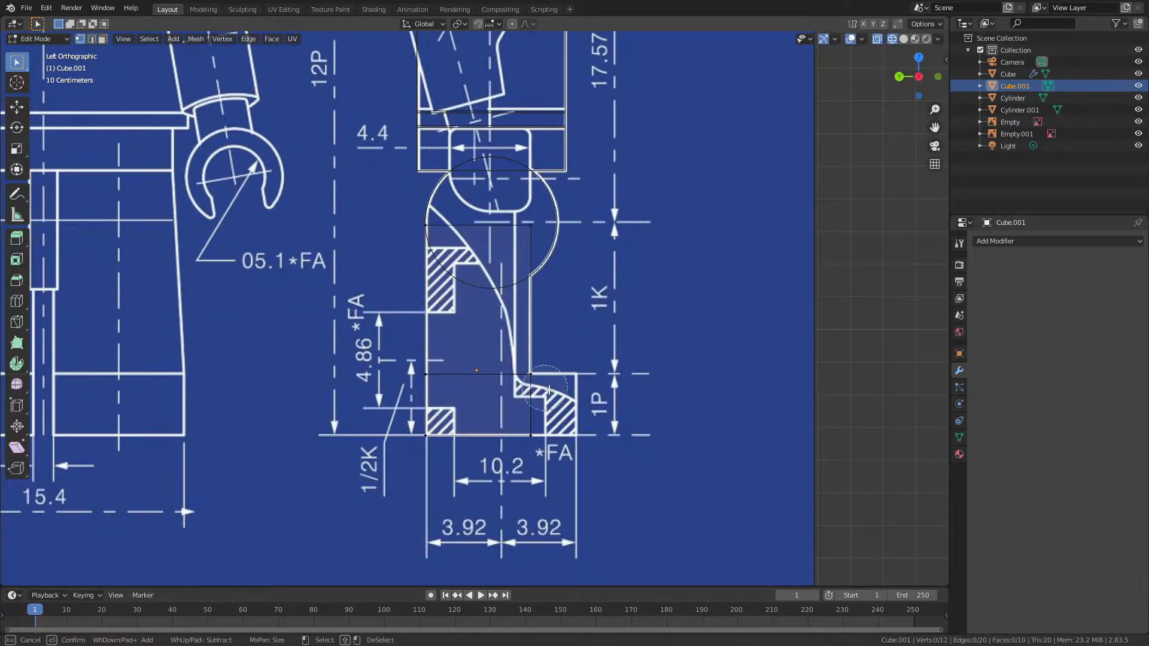
key(e)
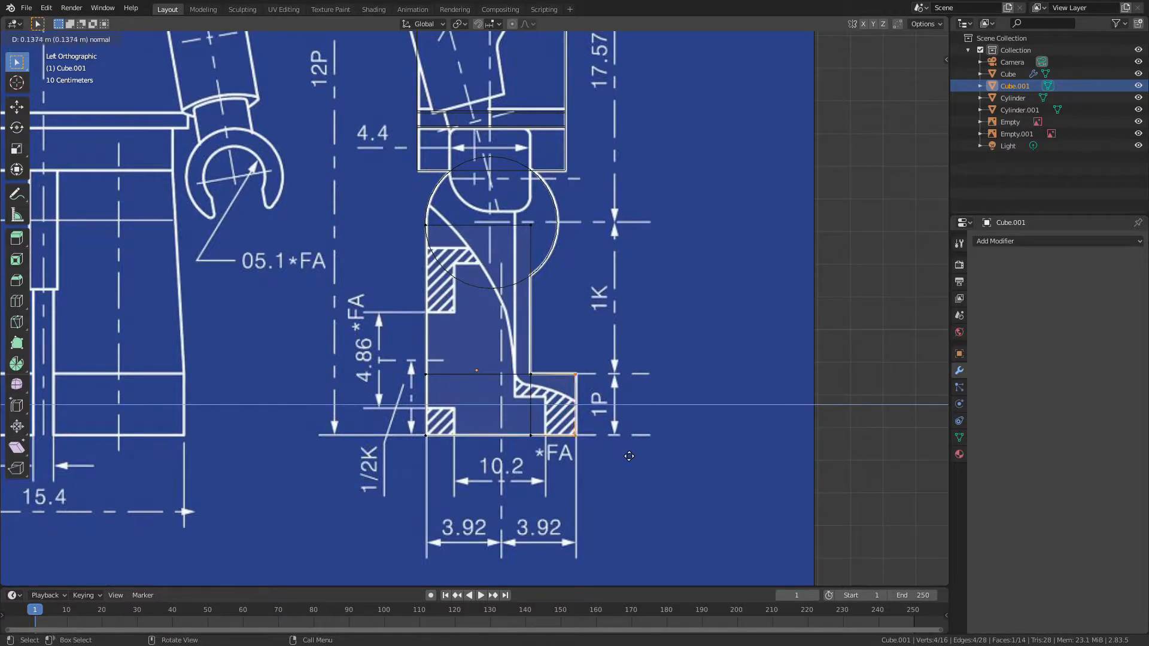
click(625, 455)
key(Tab)
- Examine the leg block and hip cylinder together in solid shading from an angled view
scroll(614, 440, down, 3)
mouse_move(616, 415)
middle_down()
mouse_move(488, 441)
mouse_move(464, 401)
mouse_move(490, 361)
mouse_move(443, 329)
mouse_move(526, 314)
middle_up()
click(463, 400)
key(shift+z)
key(alt+a)
scroll(468, 387, down, 3)
scroll(443, 329, up, 5)
click(526, 313)
key(g)
key(y)
key(x)
right_click(529, 314)
- In the front view, move the leg block's upper outer vertices inward about 0.025 m along X to match the slanted outline
key(KP_1)
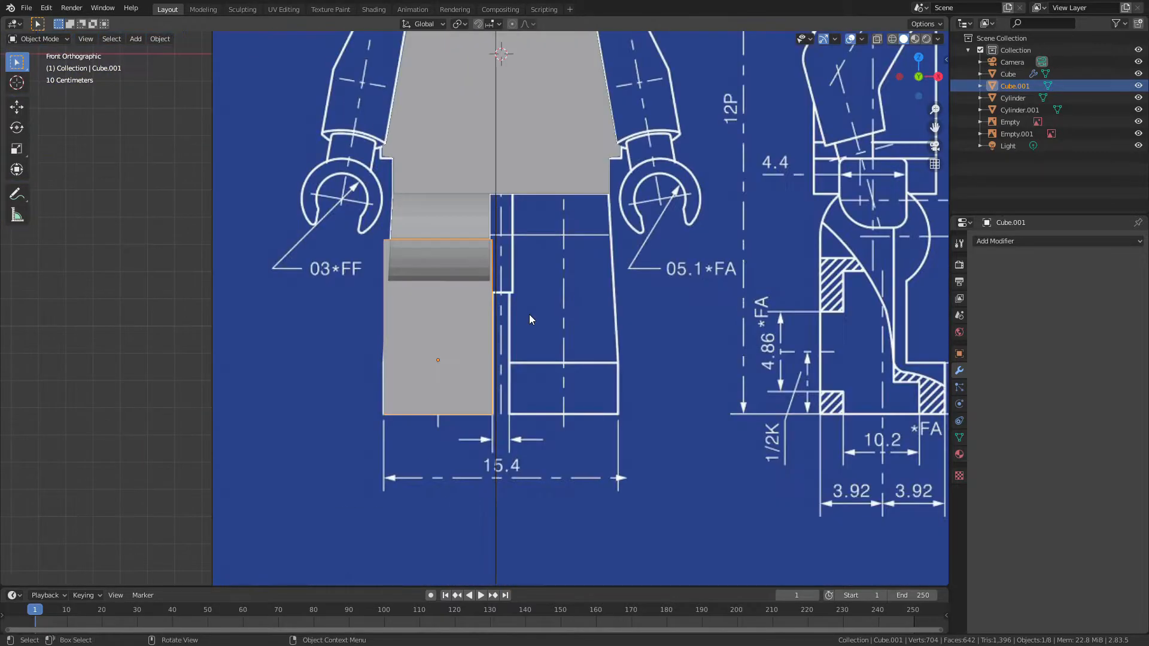
key(shift+z)
key(alt+a)
click(387, 326)
click(384, 323)
key(Tab)
key(alt+a)
scroll(389, 290, up, 4)
key(c)
drag(408, 233, 377, 186)
key(Escape)
key(g)
key(x)
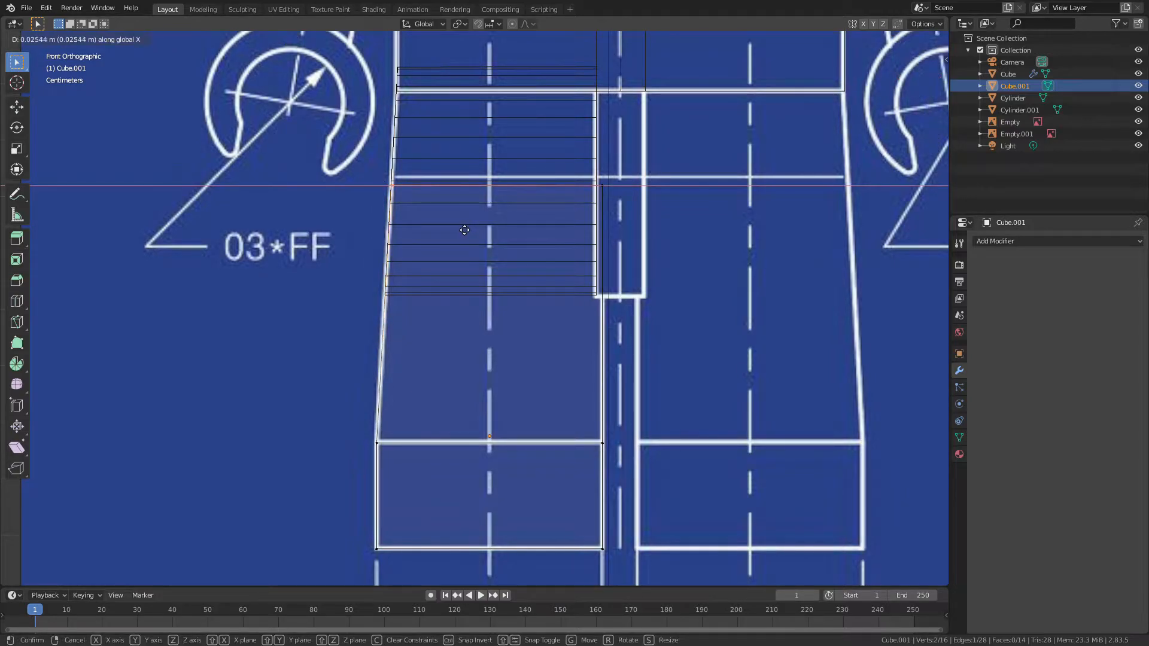
click(461, 230)
- Return to solid shading, nudge the leg block's mesh geometry along Y, leave mesh editing and save the file
key(alt+a)
key(shift+z)
mouse_move(461, 231)
middle_down()
mouse_move(534, 258)
mouse_move(485, 262)
middle_up()
key(Tab)
key(alt+a)
click(490, 321)
key(Tab)
key(a)
drag(376, 214, 513, 313)
mouse_move(541, 271)
middle_down()
mouse_move(531, 276)
mouse_move(559, 272)
middle_up()
key(g)
key(y)
click(536, 275)
key(Tab)
key(alt+a)
scroll(536, 274, down, 4)
scroll(559, 274, down, 5)
key(ctrl+s)
middle_drag(534, 235, 444, 236)
key(KP_1)
scroll(502, 377, up, 3)
click(504, 381)
scroll(538, 340, up, 3)
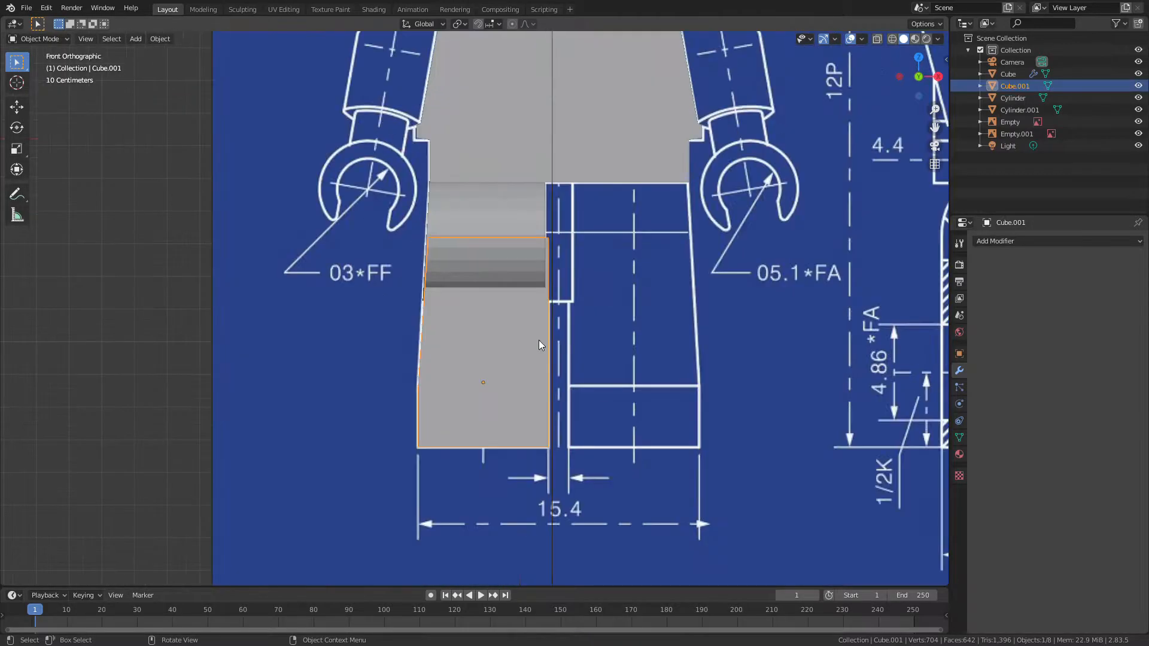
shift+middle_drag(538, 344, 493, 350)
- Extrude the hip cylinder's inner end face along its axis to the center line between the legs
click(510, 243)
key(shift+a)
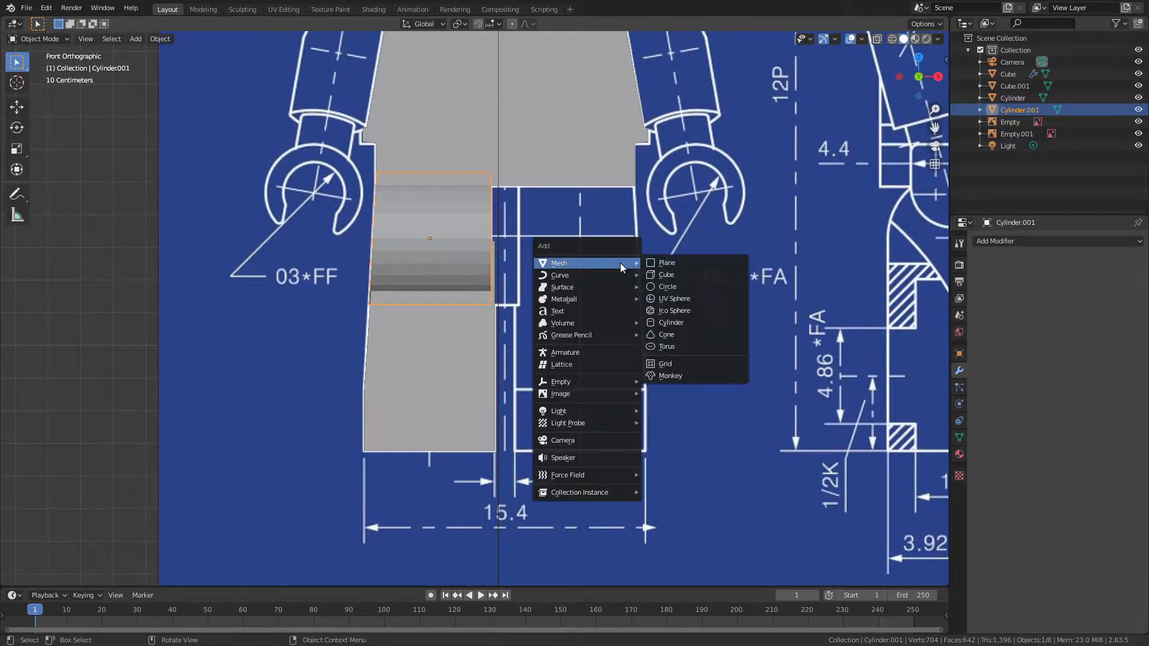
key(Escape)
key(Tab)
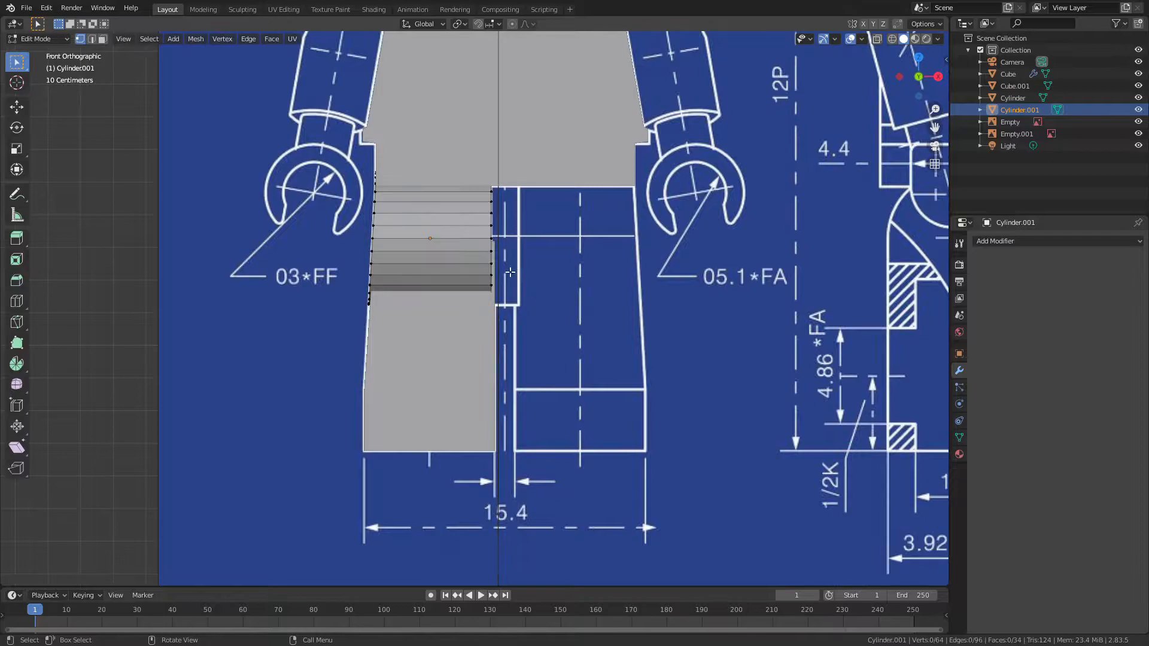
middle_drag(514, 267, 412, 233)
click(103, 39)
middle_drag(179, 96, 315, 160)
mouse_move(554, 264)
middle_down()
mouse_move(514, 285)
mouse_move(449, 284)
middle_up()
key(shift+z)
click(490, 253)
key(KP_1)
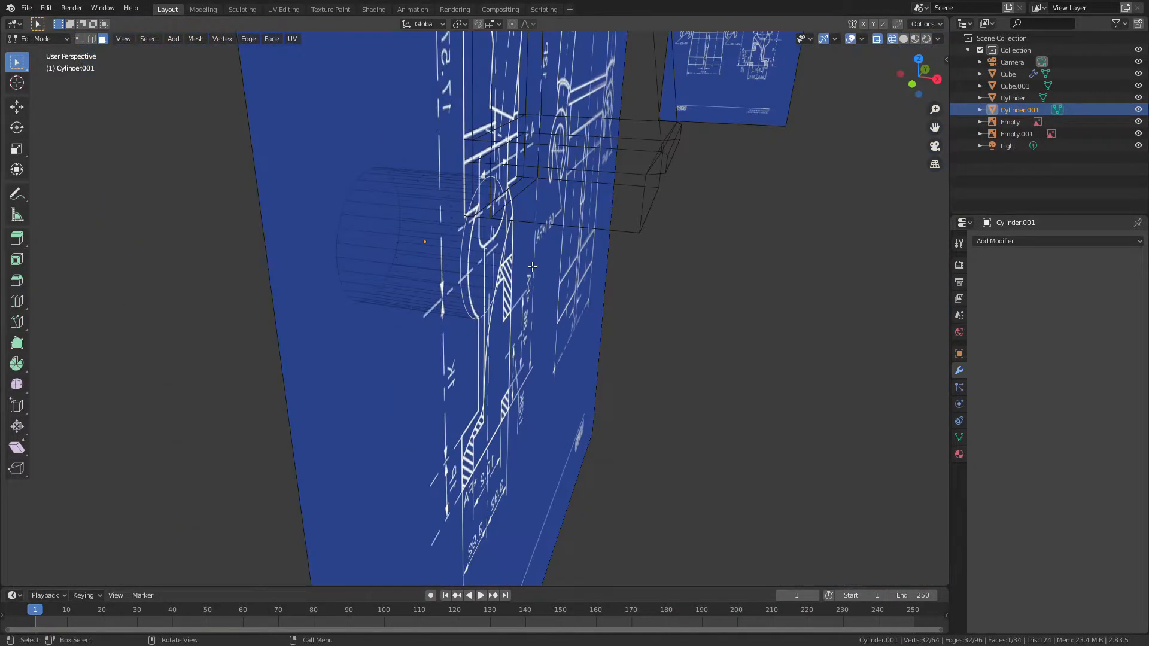
key(e)
click(542, 266)
- Snap the 3D cursor to the extruded end face and set the hip cylinder's origin to the 3D cursor
middle_drag(538, 264, 463, 293)
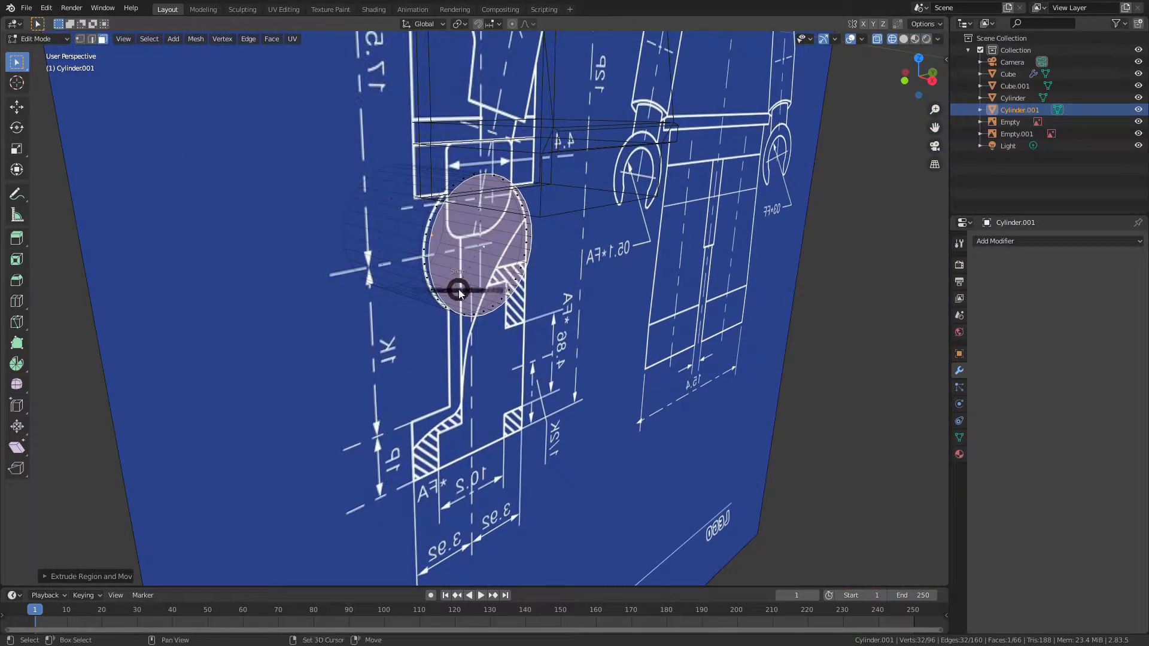
key(shift+s)
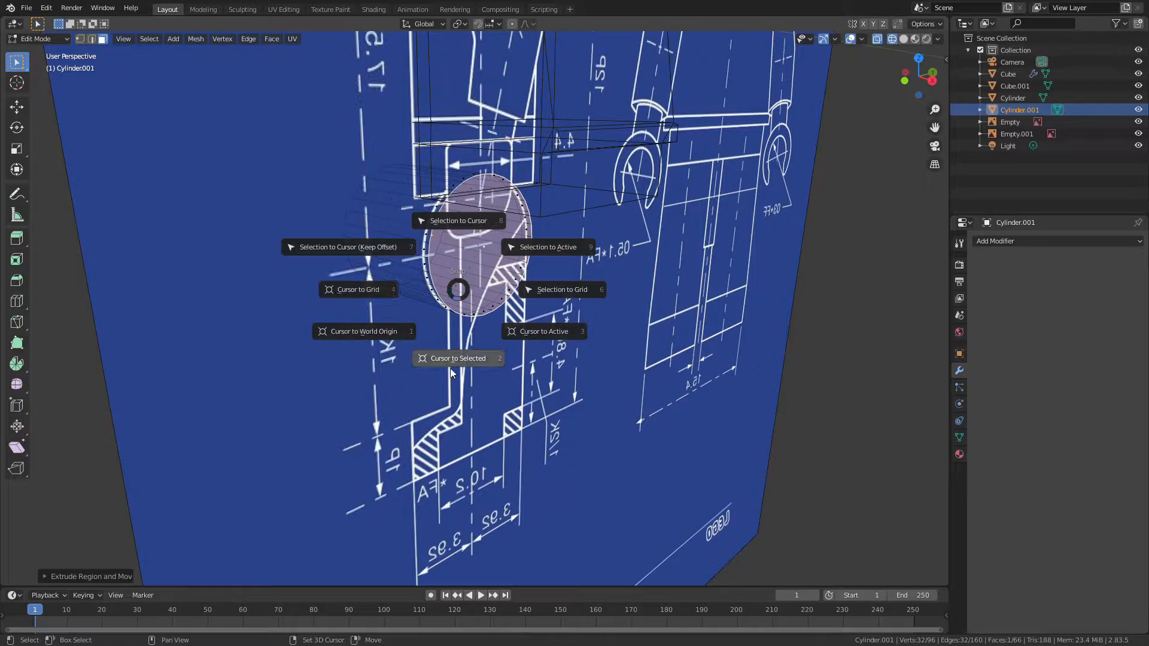
click(455, 364)
middle_drag(500, 355, 536, 341)
key(Tab)
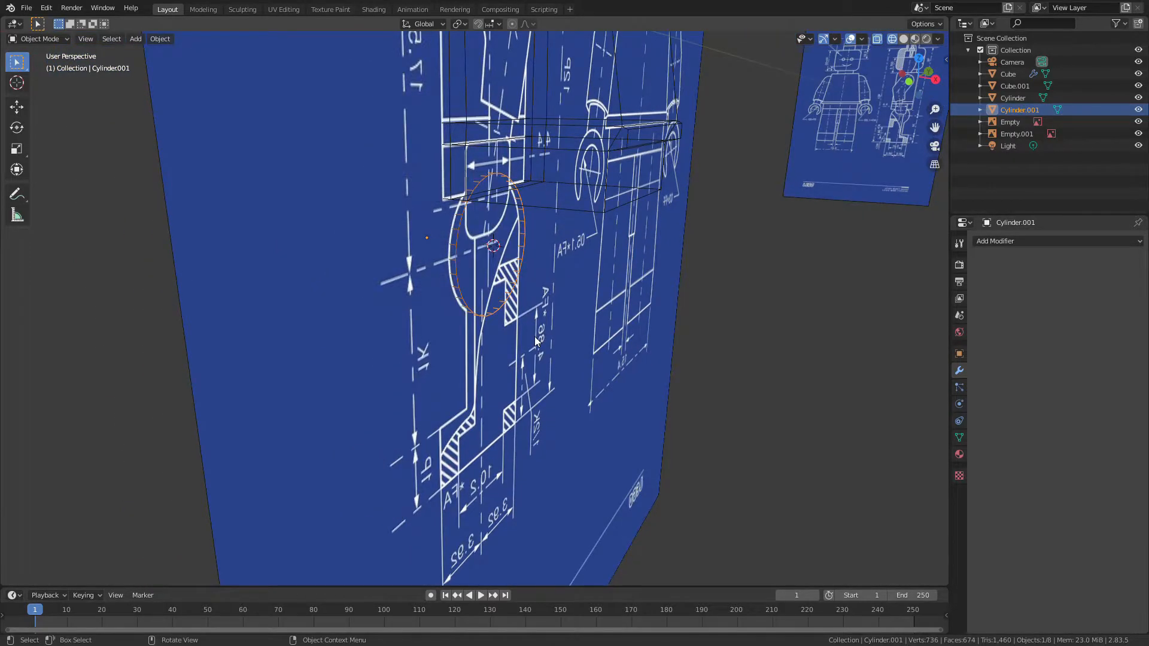
click(133, 40)
mouse_move(160, 39)
mouse_move(182, 66)
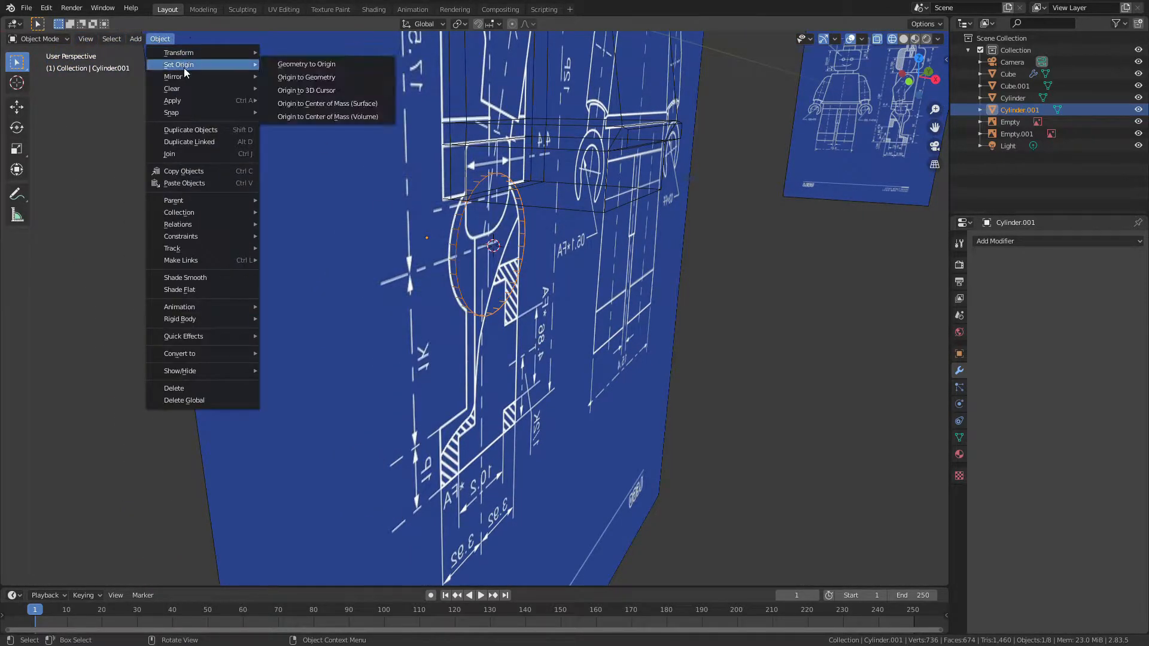
click(303, 95)
middle_drag(303, 95, 549, 267)
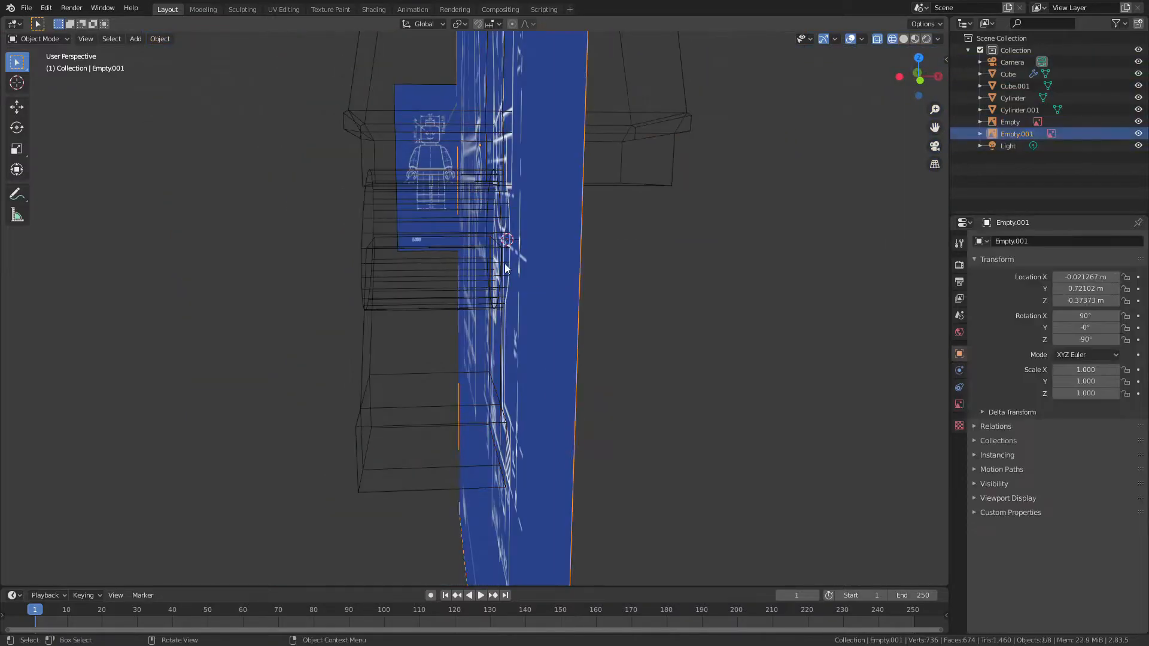
- Add a Mirror modifier to the hip cylinder with only the Z axis enabled, display it in solid shading and save the file
click(1017, 241)
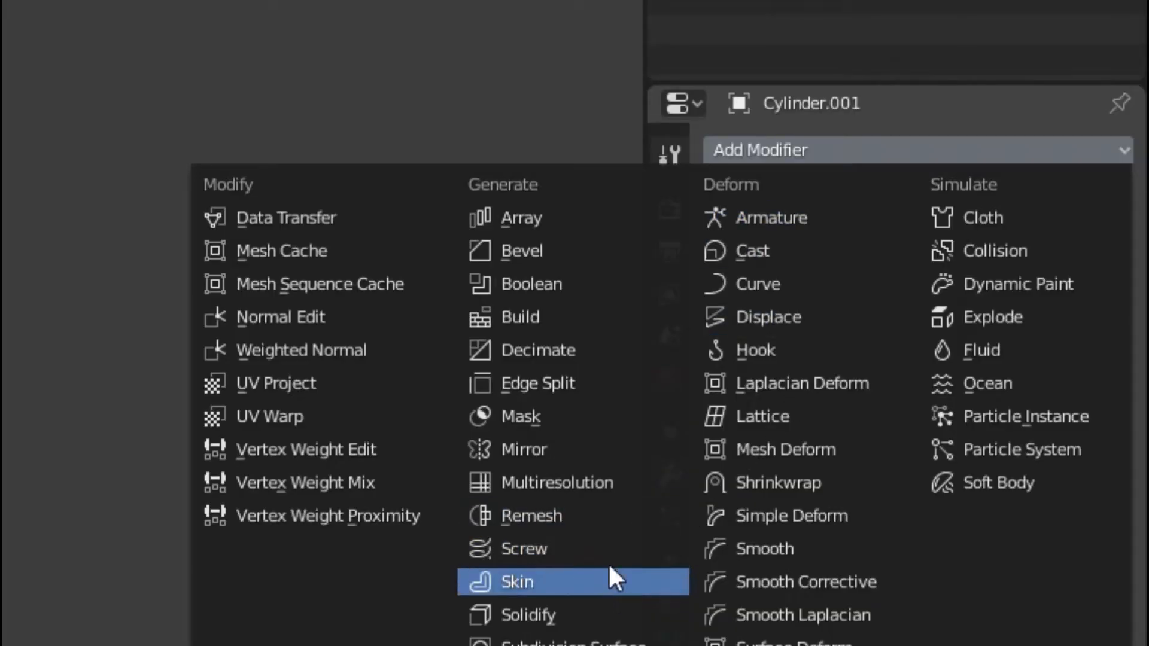
click(630, 438)
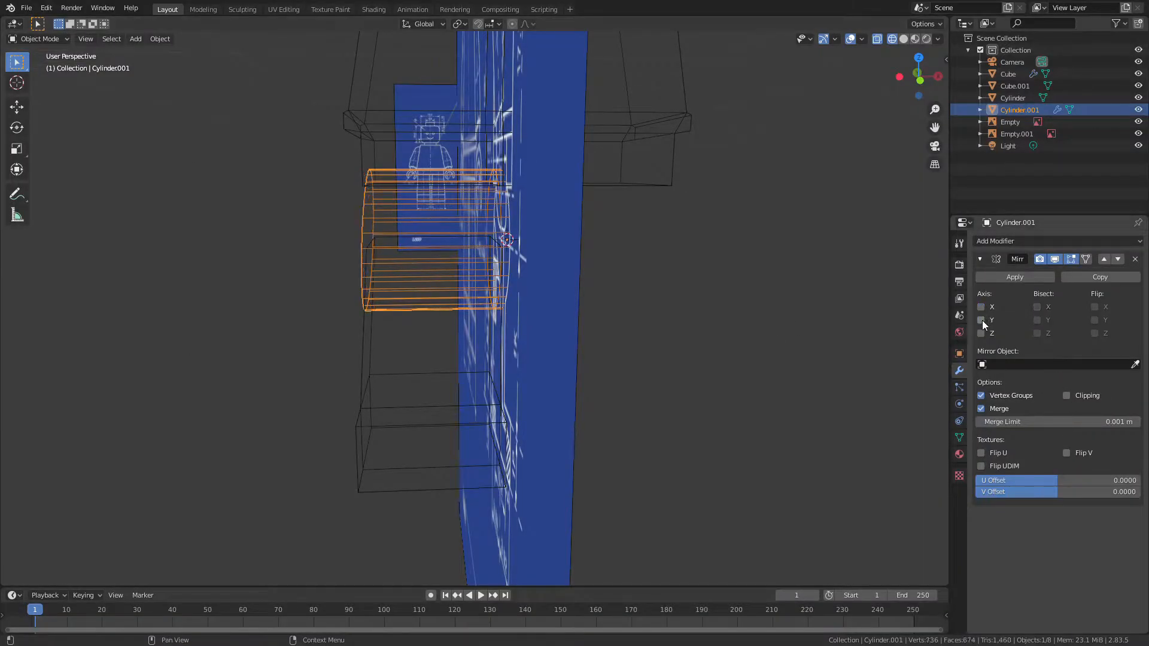
click(981, 320)
click(981, 333)
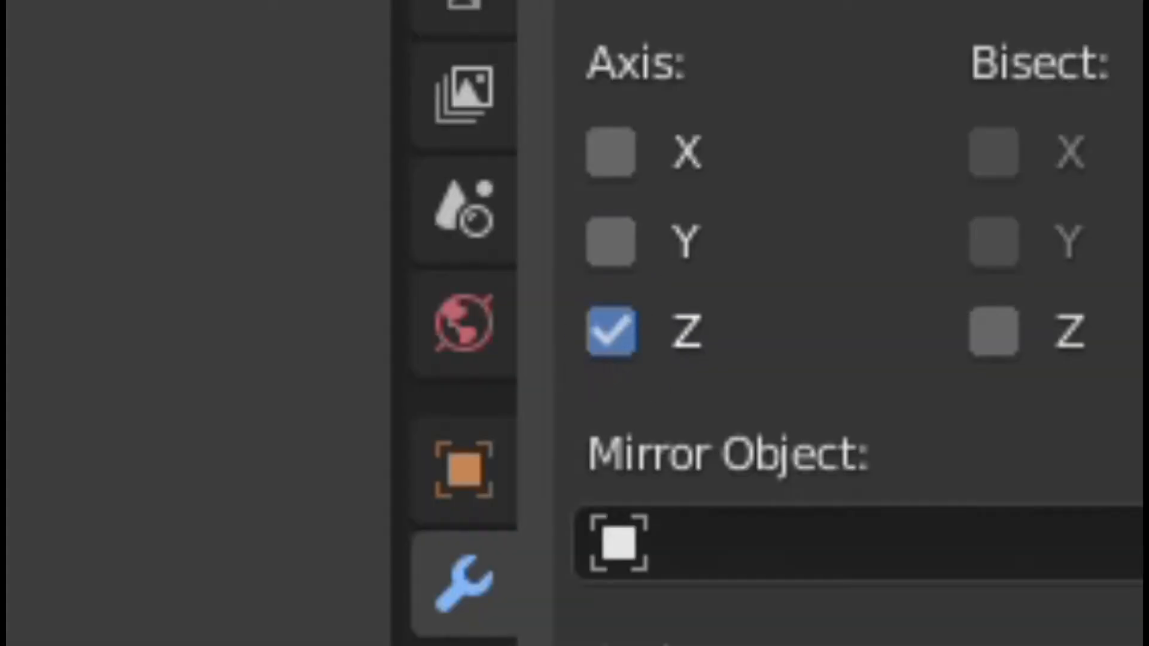
key(z)
click(735, 285)
click(648, 285)
mouse_move(651, 284)
middle_down()
mouse_move(645, 269)
mouse_move(565, 271)
mouse_move(491, 292)
mouse_move(476, 279)
middle_up()
key(ctrl+s)
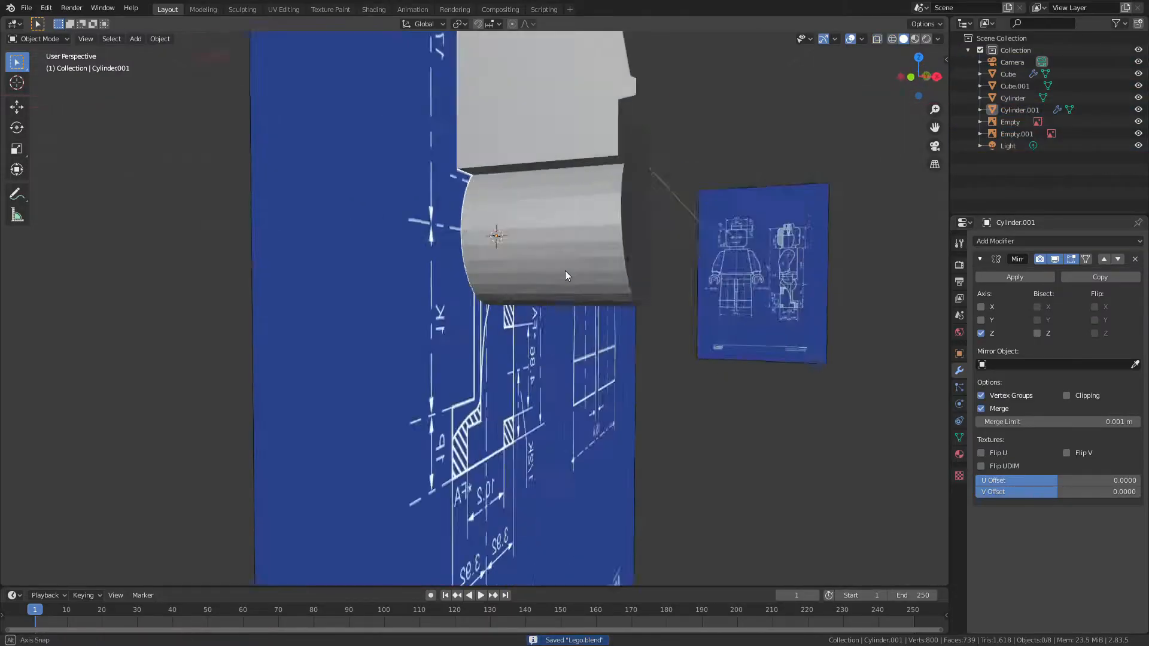
- Set the leg block's origin to the 3D cursor and add a Mirror modifier on the X axis
key(KP_1)
key(shift+z)
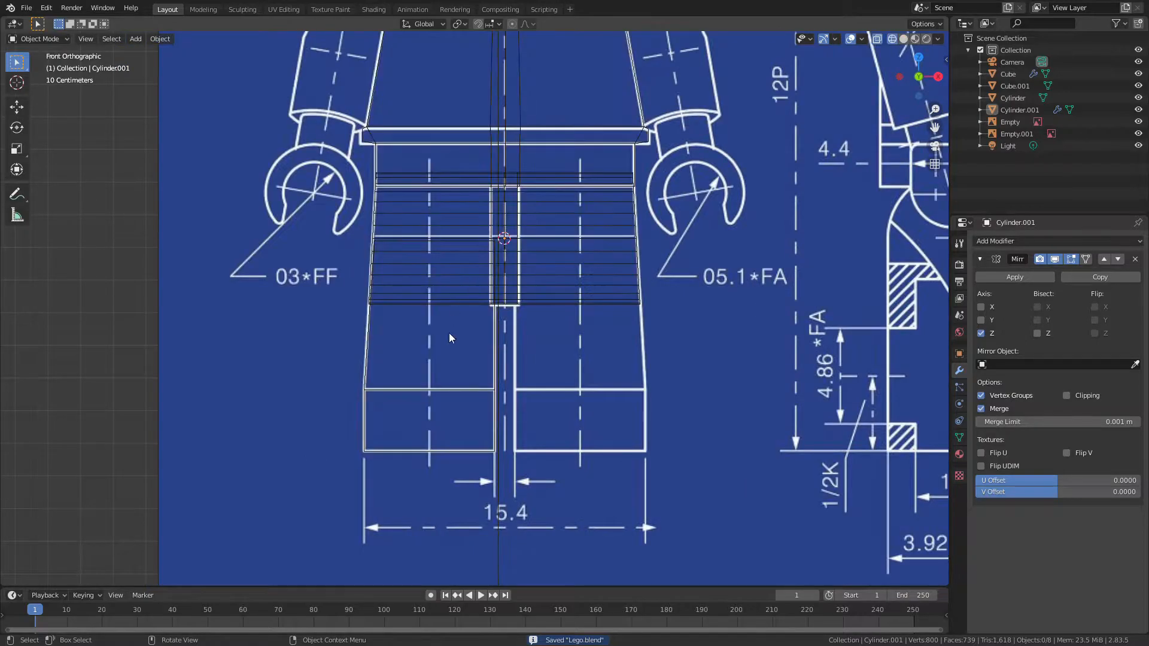
click(450, 321)
scroll(490, 398, up, 2)
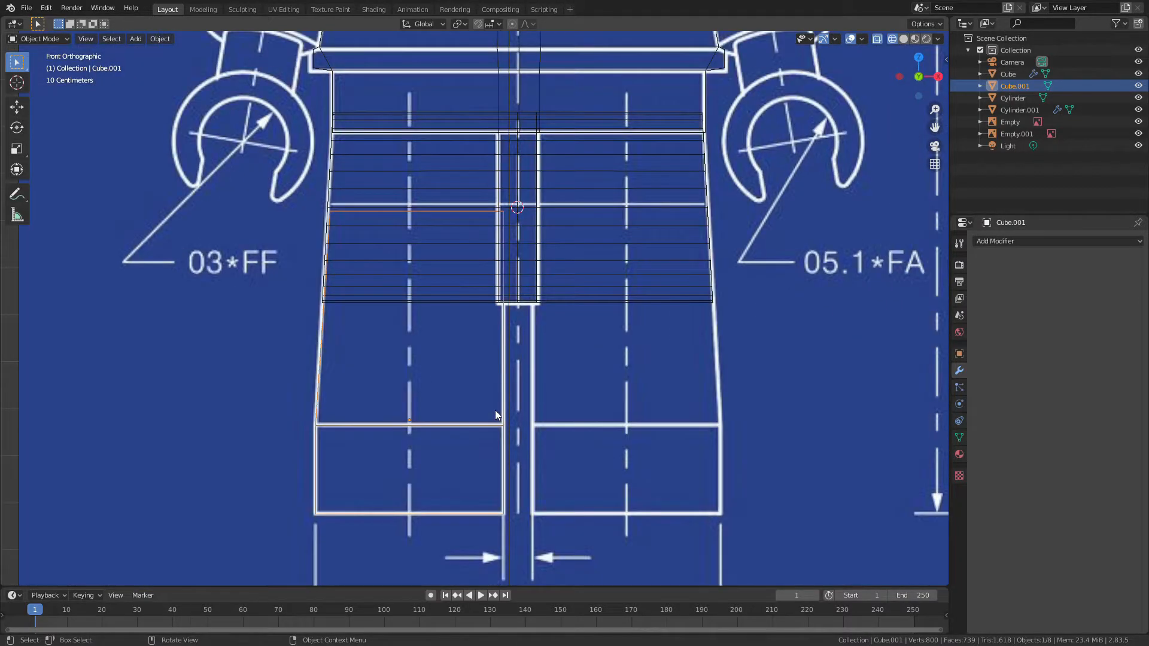
click(161, 39)
mouse_move(171, 63)
click(311, 84)
click(1018, 241)
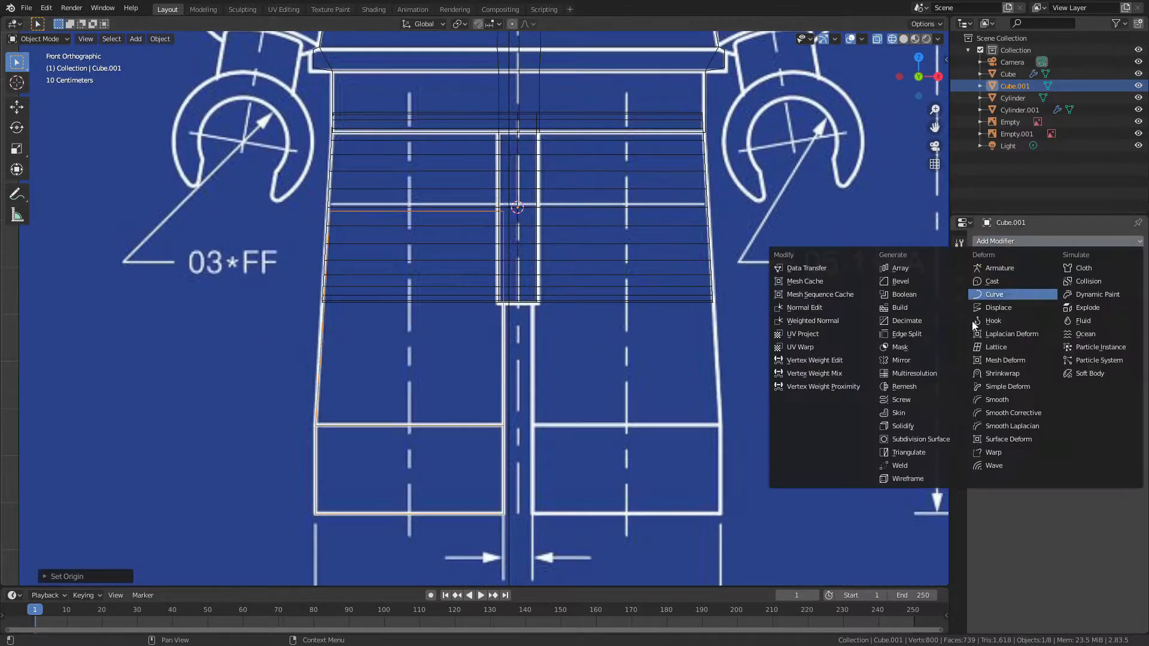
click(916, 359)
- Deselect everything, display the model in solid shading and save the file
key(a)
key(alt+a)
key(z)
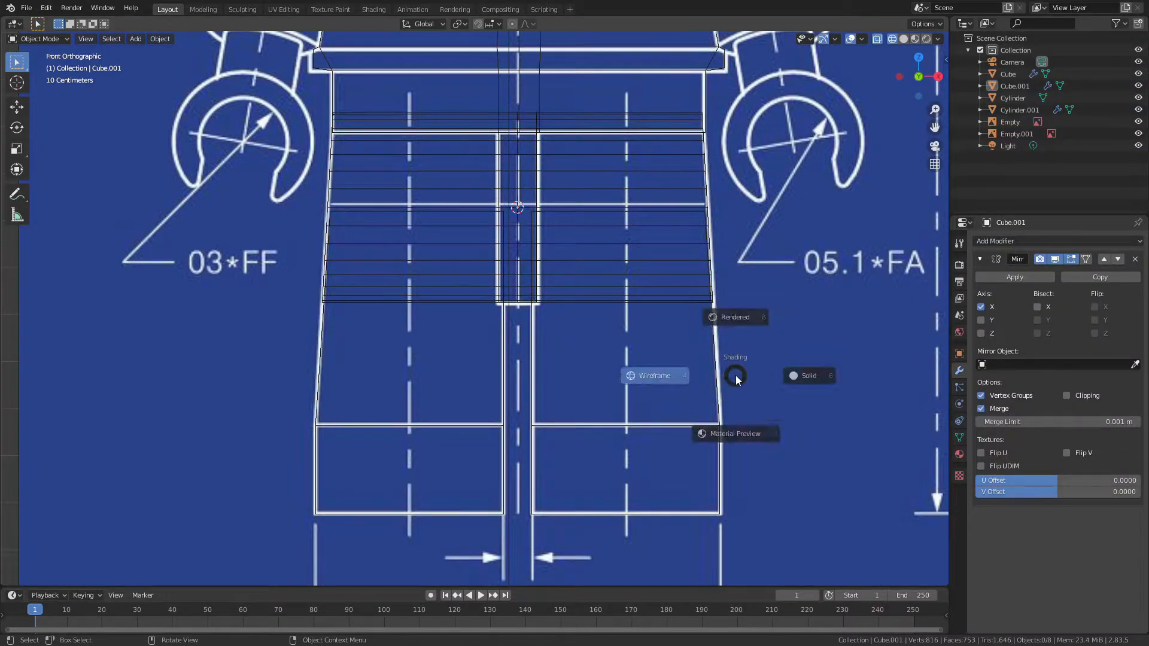
click(772, 377)
scroll(737, 379, down, 5)
key(ctrl+s)
- Move the side reference image along X to about 6.92 m, clear of the model, and deselect it
middle_drag(741, 380, 819, 392)
click(617, 383)
key(g)
key(y)
key(x)
click(174, 329)
key(alt+a)
- Compare the whole minifigure with the blueprints in the front and left views
scroll(174, 329, down, 4)
middle_drag(173, 329, 293, 338)
scroll(261, 328, up, 4)
key(KP_1)
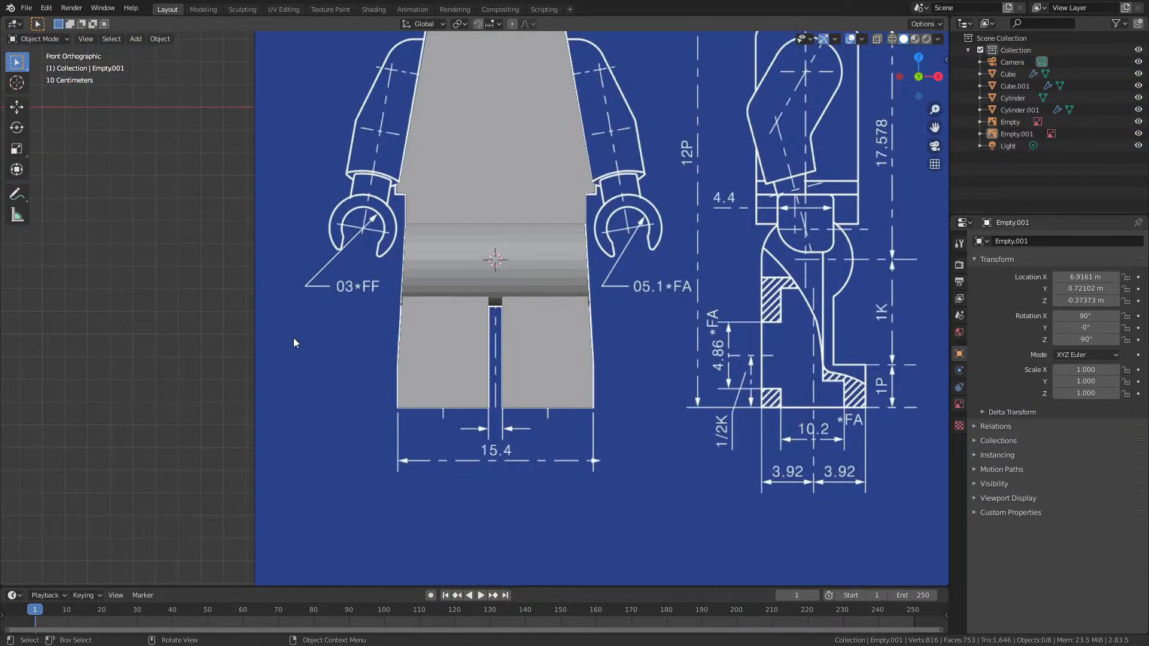
scroll(332, 296, down, 3)
ctrl+middle_drag(332, 296, 345, 276)
shift+middle_drag(345, 275, 338, 346)
key(ctrl+KP_3)
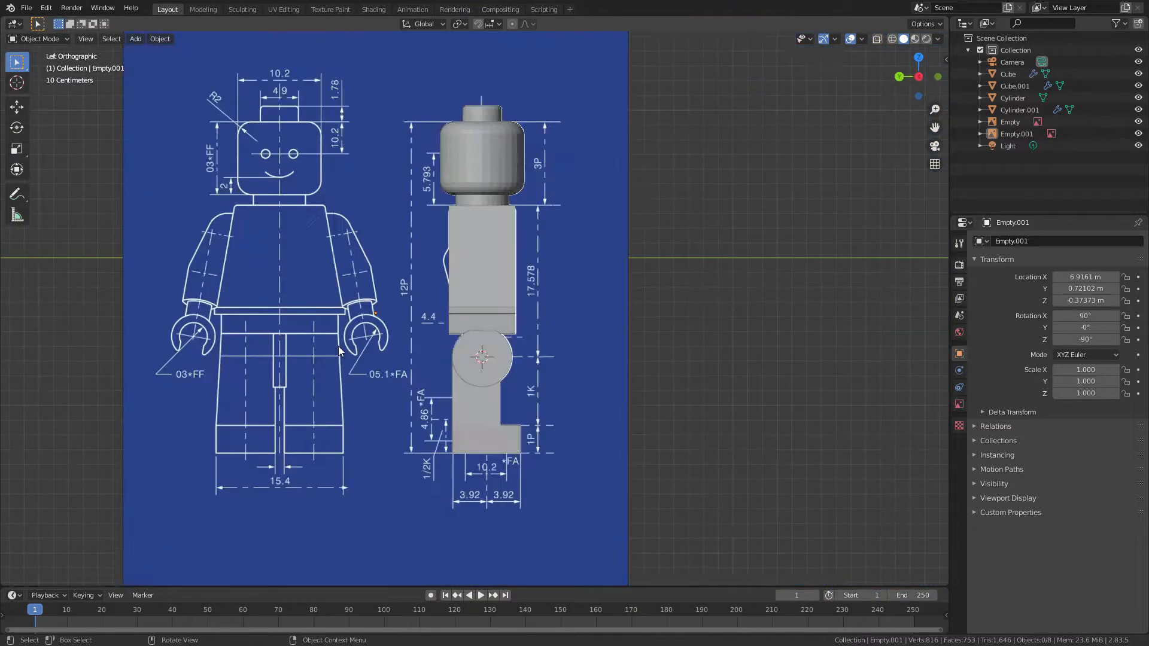
scroll(339, 346, up, 5)
scroll(394, 295, down, 2)
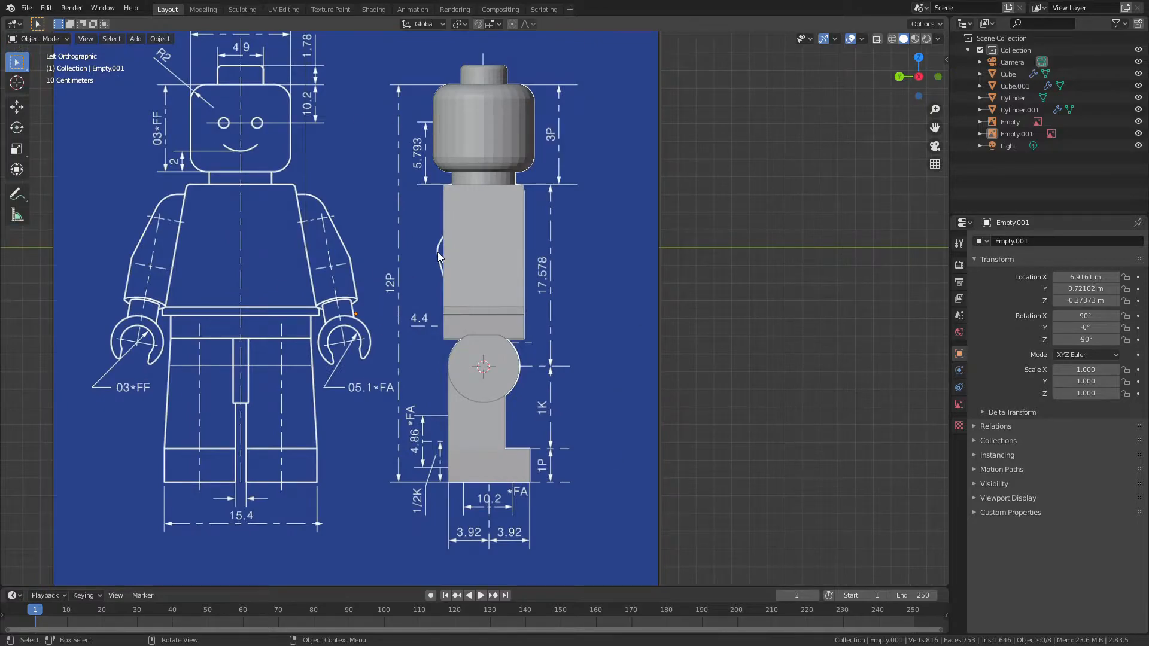
- Inset the top face of the head's stud by scaling it and extrude the inner face
key(KP_1)
middle_drag(437, 252, 463, 341)
click(489, 207)
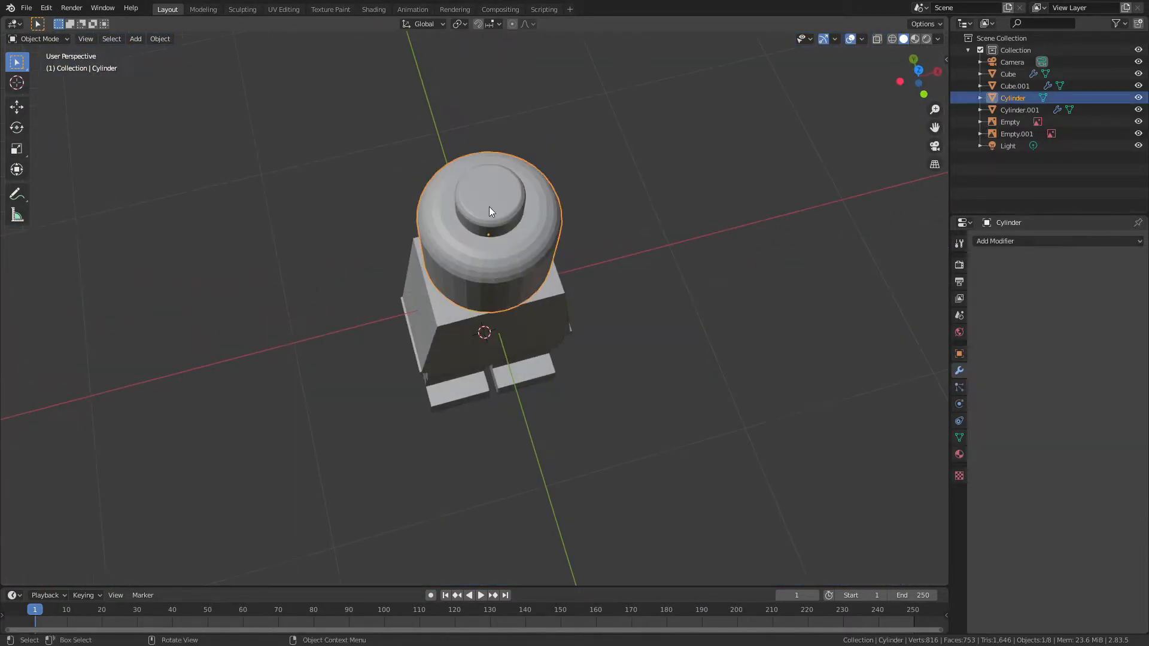
key(Tab)
scroll(121, 87, up, 1)
click(471, 145)
shift+middle_drag(576, 224, 572, 249)
scroll(572, 249, up, 2)
mouse_move(674, 318)
middle_down()
mouse_move(677, 295)
mouse_move(679, 340)
middle_up()
key(s)
click(680, 316)
key(e)
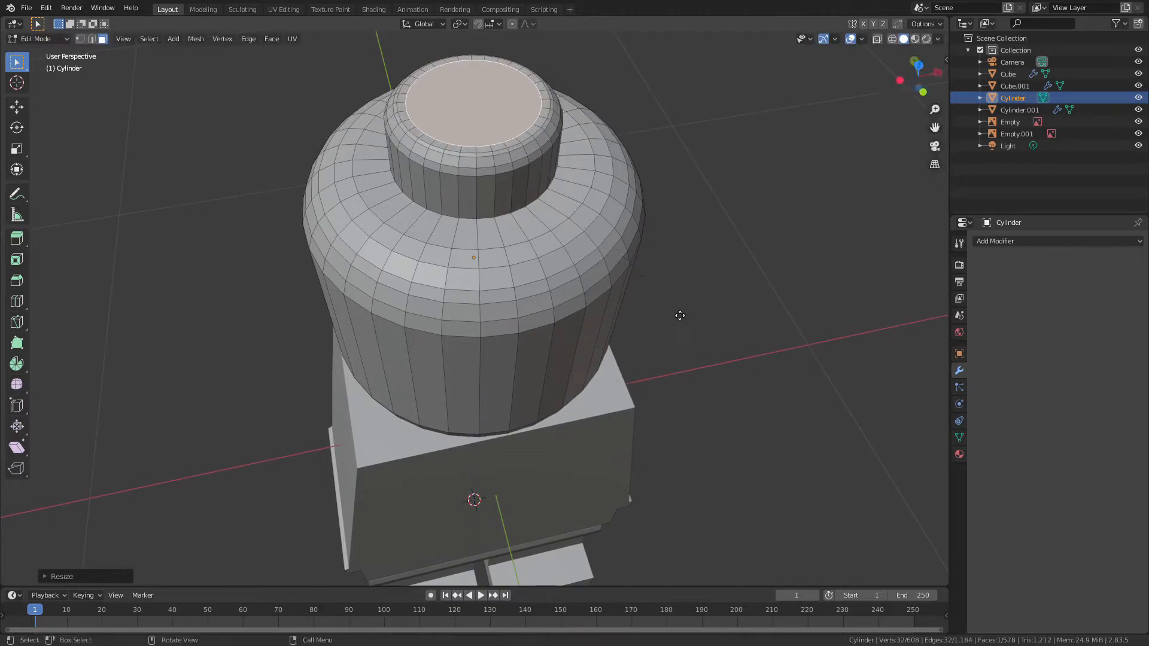
click(680, 339)
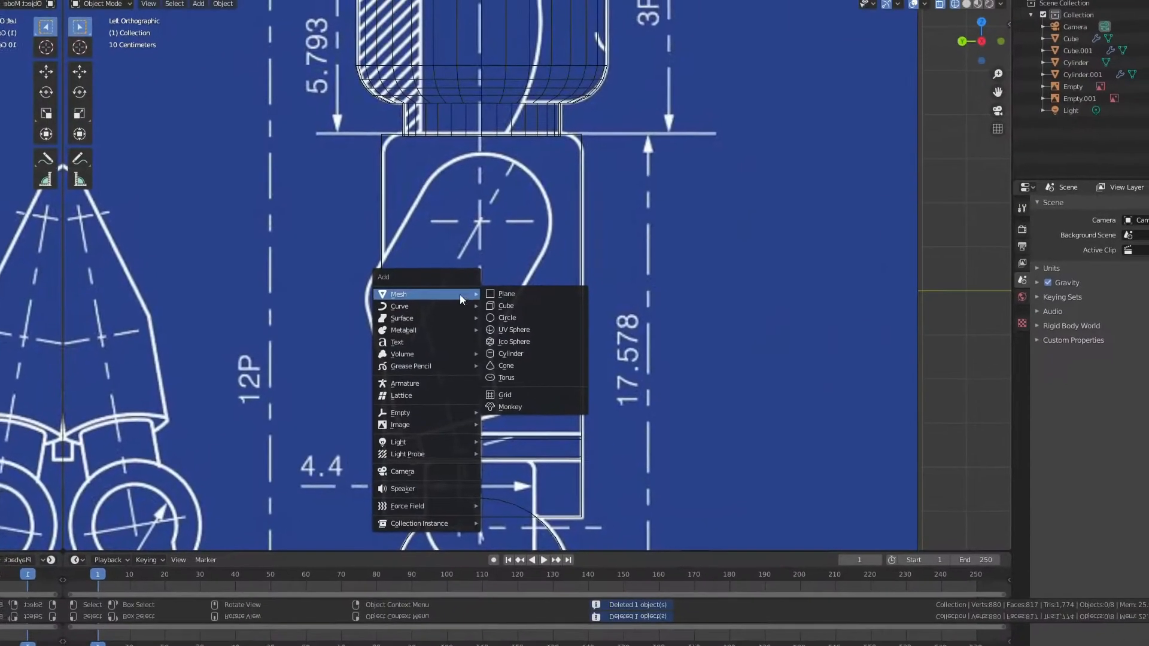
- Add a cylinder scaled to 0.15, tilt it and place it over the forearm of the side blueprint
click(510, 354)
text(s0.15)
key(Return)
key(g)
click(582, 206)
key(r)
click(542, 154)
key(g)
click(561, 246)
- Resize the cylinder to the forearm's width and rotate it to match the forearm's tilt in the side view
key(s)
click(576, 279)
key(s)
click(564, 298)
key(r)
click(584, 329)
- In the front view, move the cylinder along X onto the forearm beside the torso and rotate it to the arm's angle
key(KP_1)
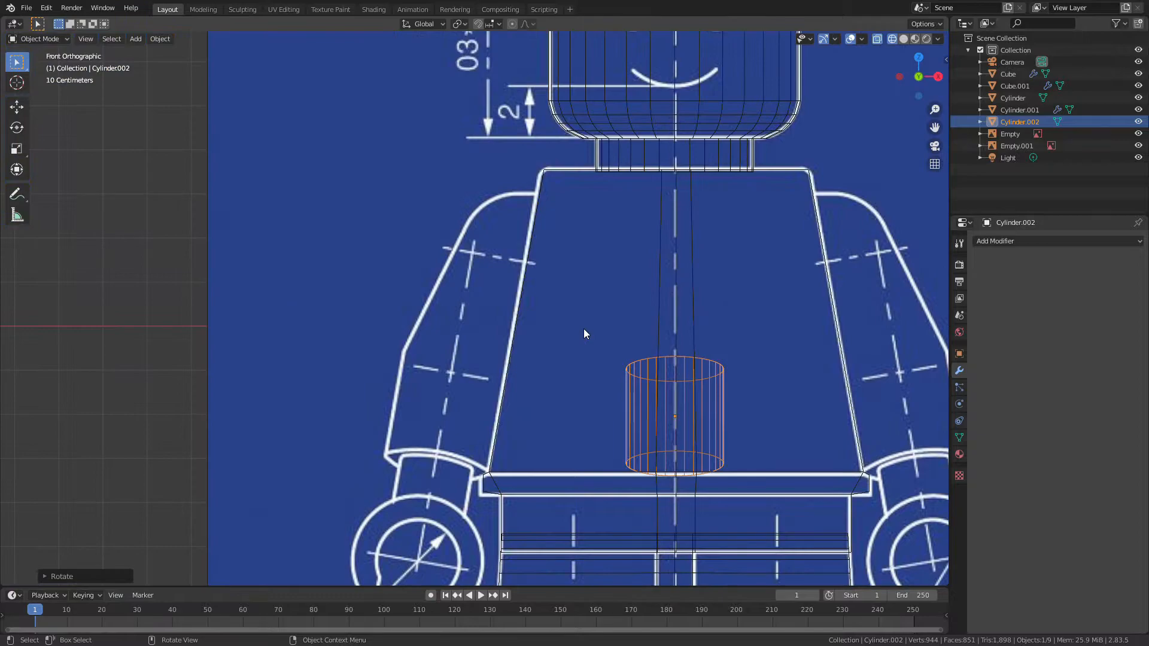
key(g)
key(x)
click(359, 341)
key(r)
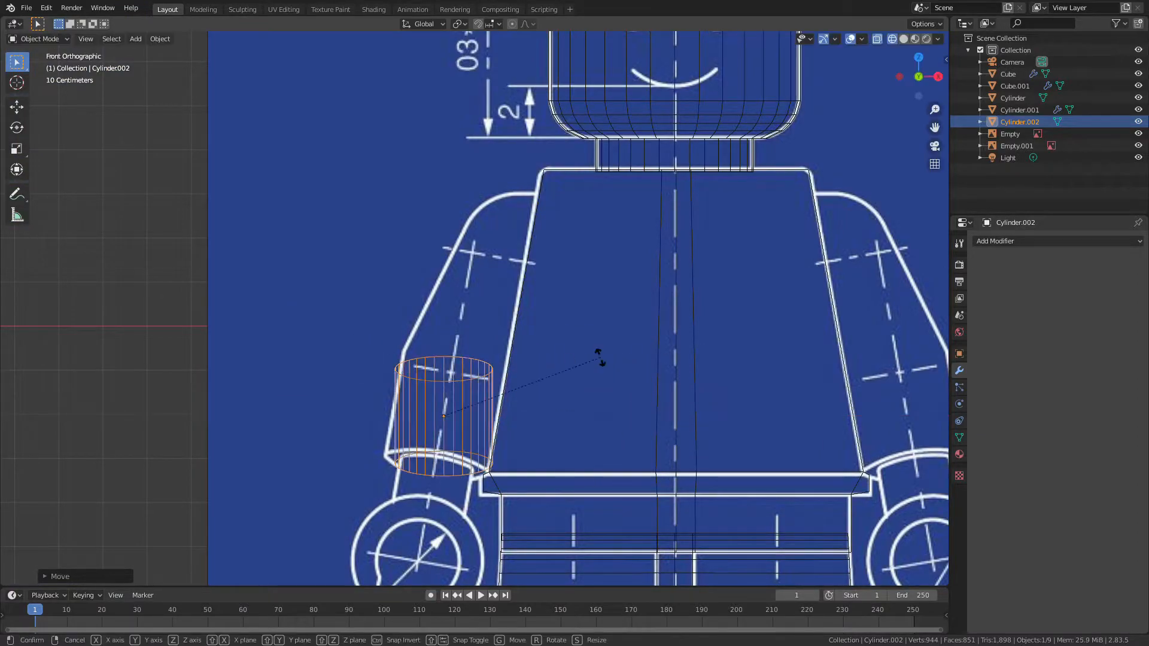
click(627, 382)
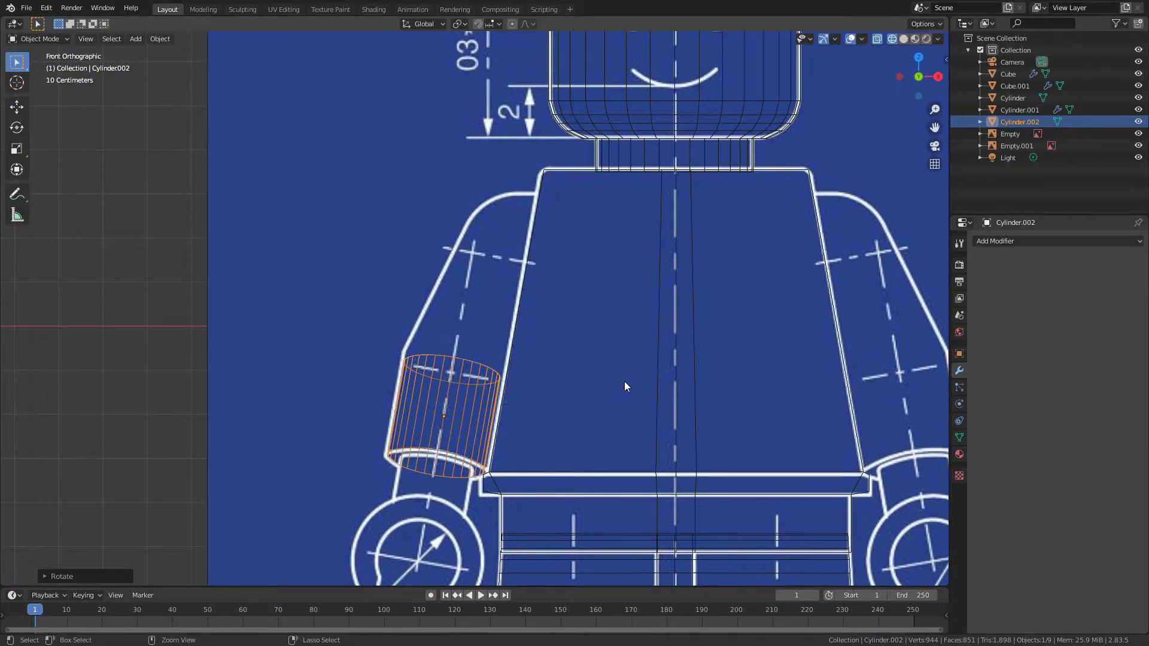
- In the left view, edit the arm cylinder's mesh and move its upper face slightly down the forearm
key(KP_3)
click(362, 385)
click(362, 385)
key(Tab)
key(alt+a)
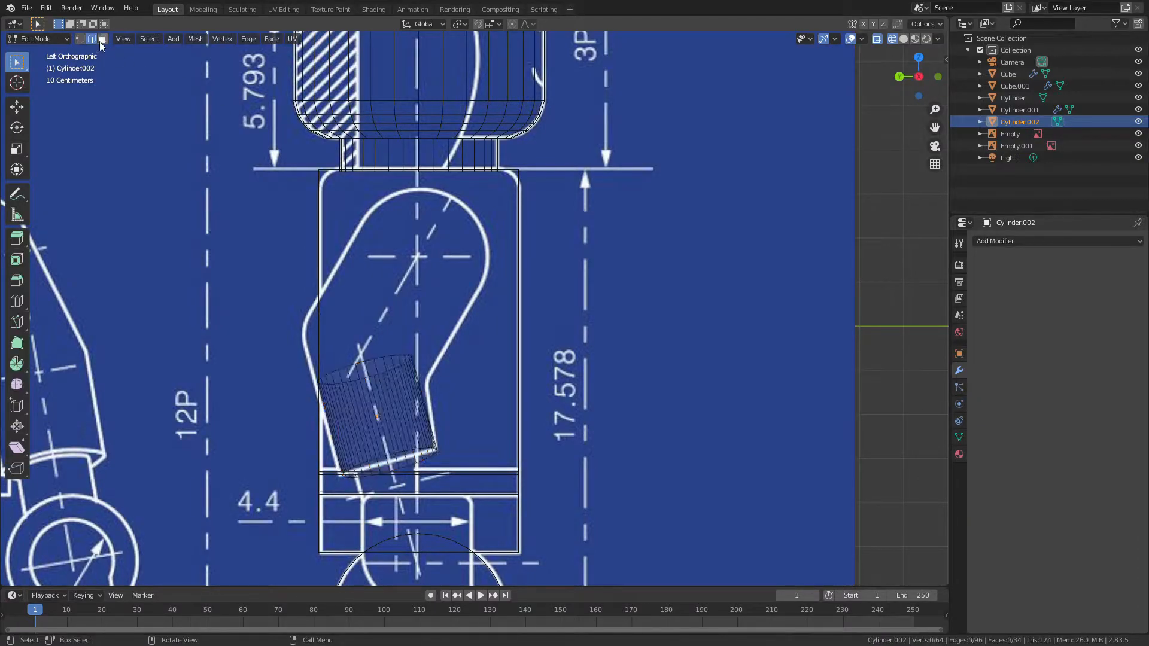
click(374, 377)
shift+scroll(478, 407, up, 2)
key(g)
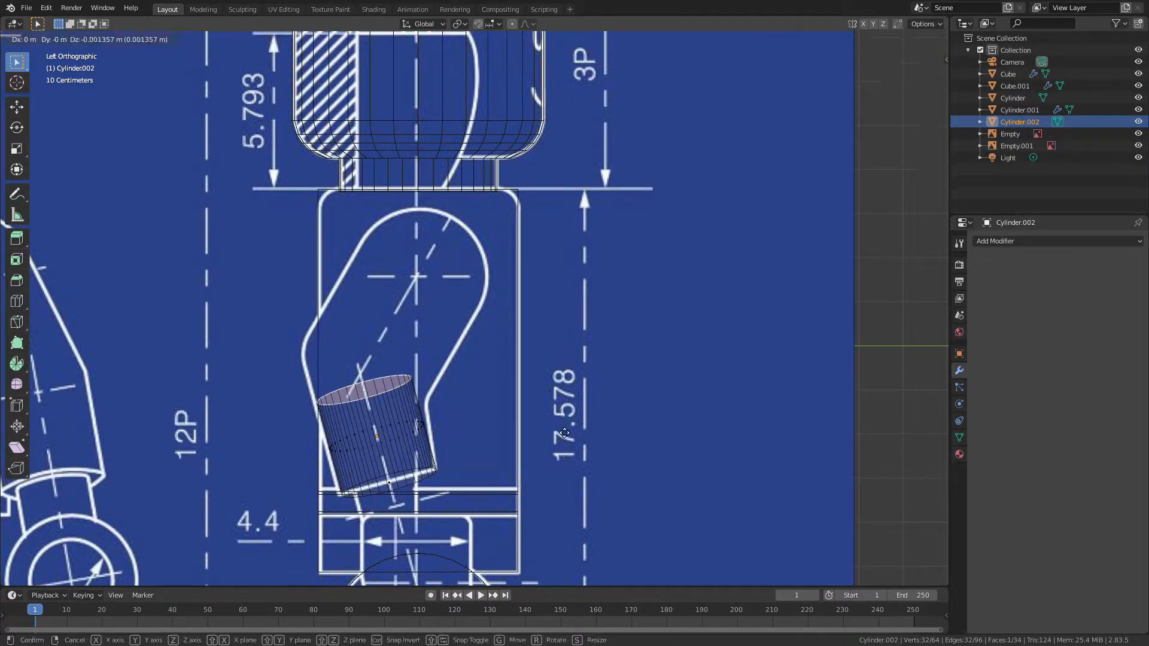
click(567, 446)
- Extrude the cylinder's upper face through the elbow, rotate it toward the upper arm and scale it along Y
key(e)
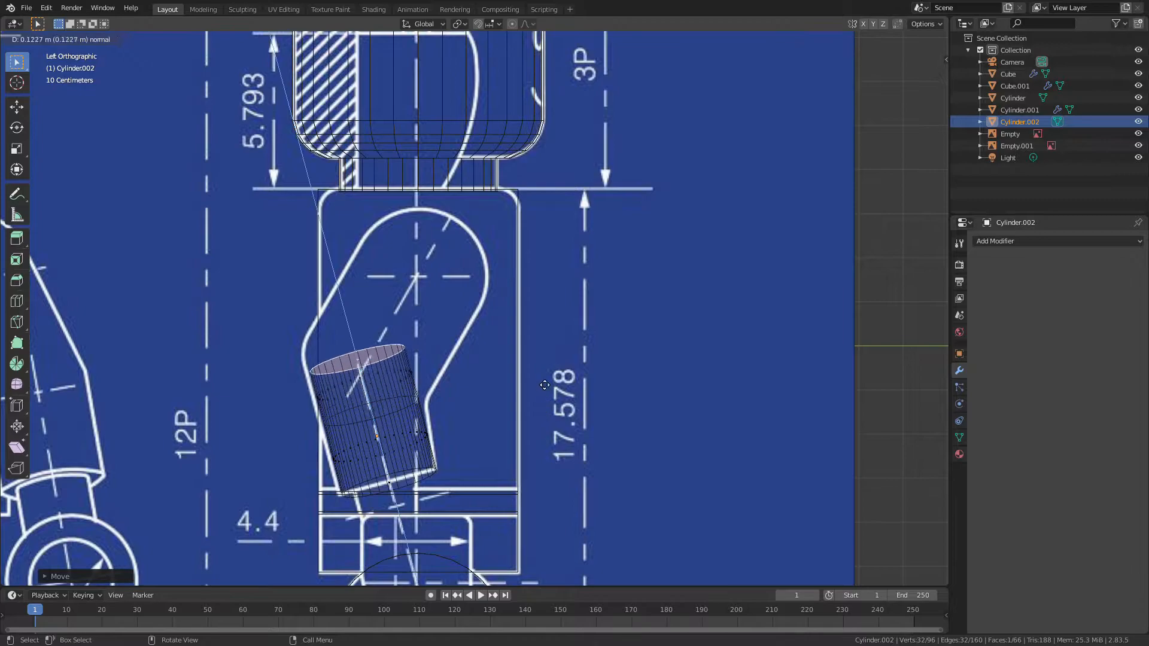
click(585, 413)
key(r)
click(587, 410)
key(s)
key(y)
click(678, 429)
- Extrude the end face up toward the shoulder and rotate it to follow the upper-arm outline
key(e)
click(726, 441)
key(r)
click(757, 416)
- Leave mesh editing and check the arm in solid shading from the front, back and side
key(Tab)
key(z)
click(770, 407)
key(alt+a)
middle_drag(770, 407, 627, 389)
key(KP_5)
key(KP_1)
key(ctrl+KP_1)
key(KP_1)
key(ctrl+KP_3)
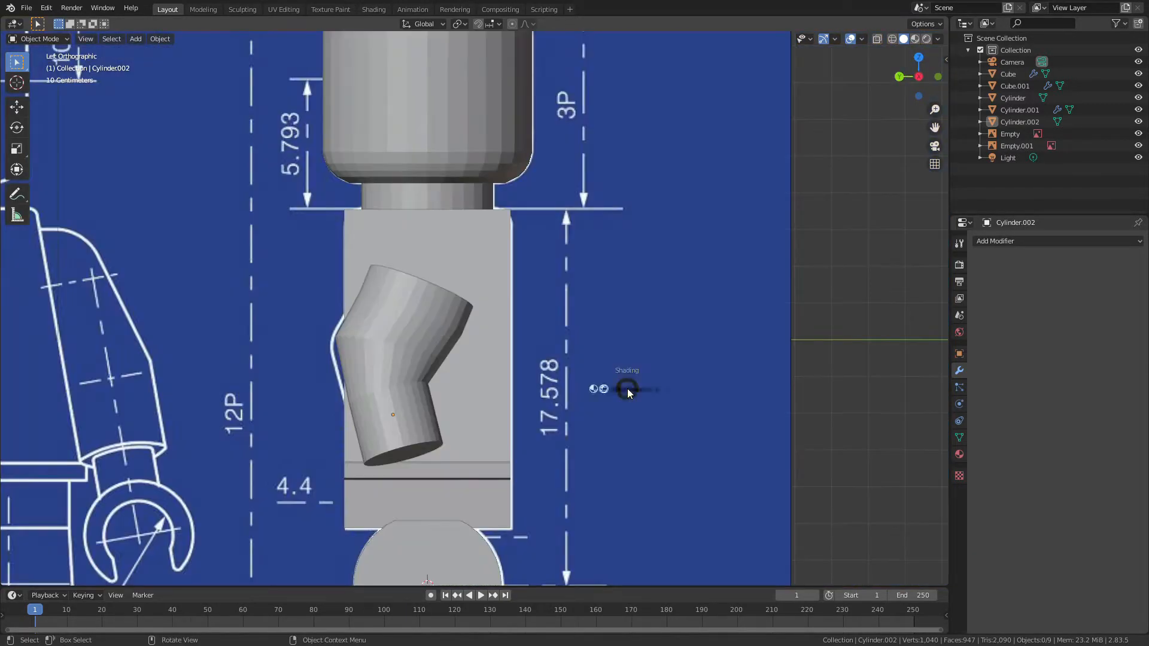
- Show the model in wireframe and edit the arm mesh with edge selection and nothing selected
key(shift+z)
click(373, 338)
key(Tab)
scroll(381, 341, up, 2)
shift+middle_drag(380, 341, 399, 333)
key(alt+a)
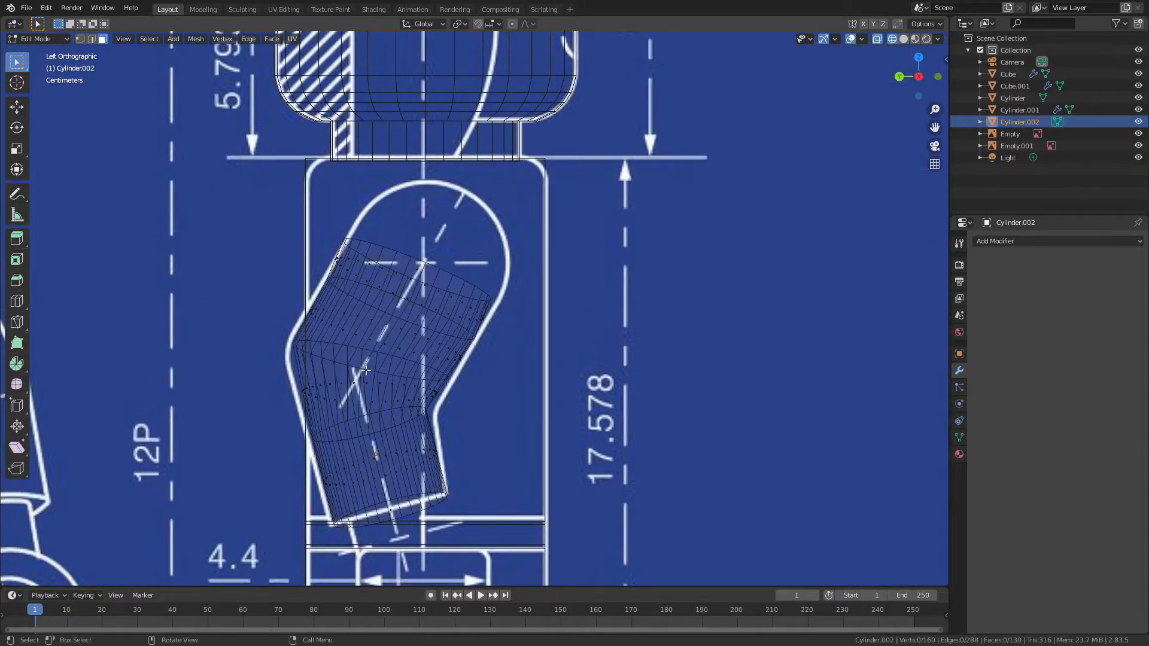
click(91, 39)
key(alt+a)
key(a)
right_click(356, 368)
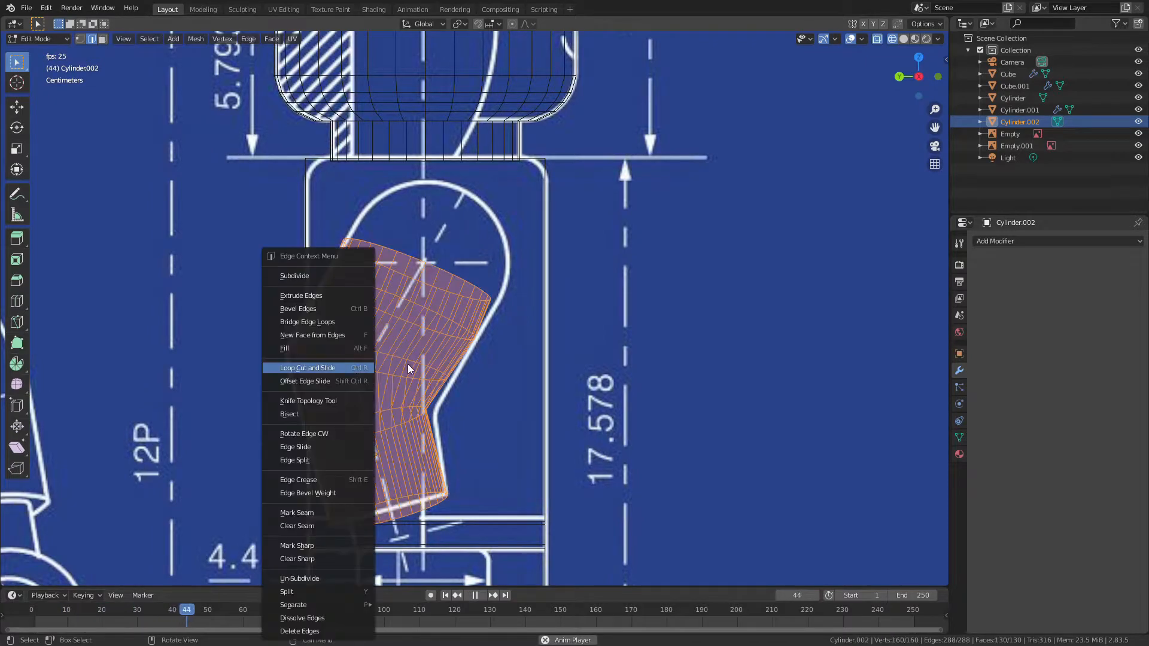
key(space)
right_click(393, 378)
click(424, 386)
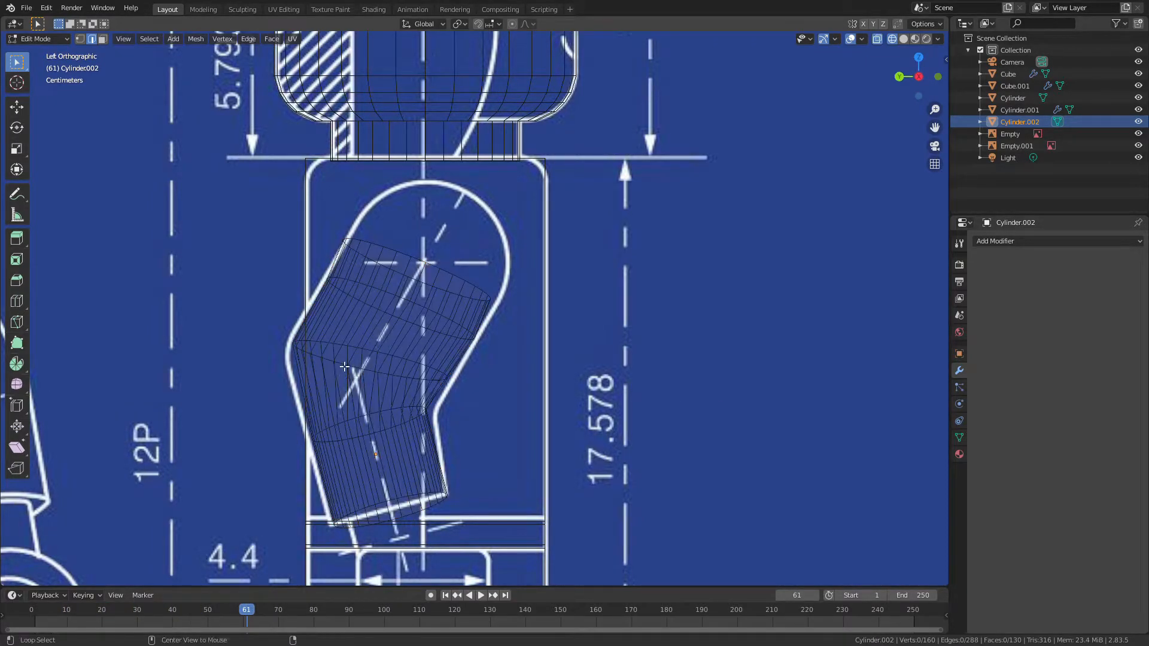
- Scale the arm's elbow edge loop and the loop above it to meet the side blueprint outline
key(s)
click(514, 390)
click(514, 390)
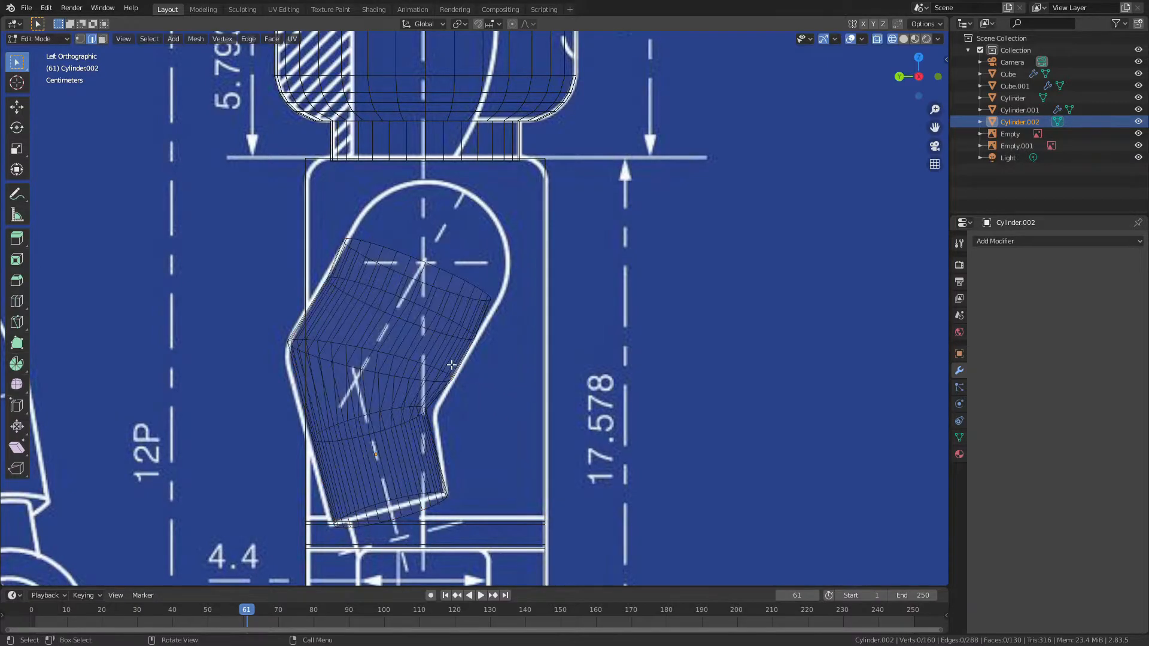
alt+click(390, 320)
key(s)
click(579, 375)
click(578, 373)
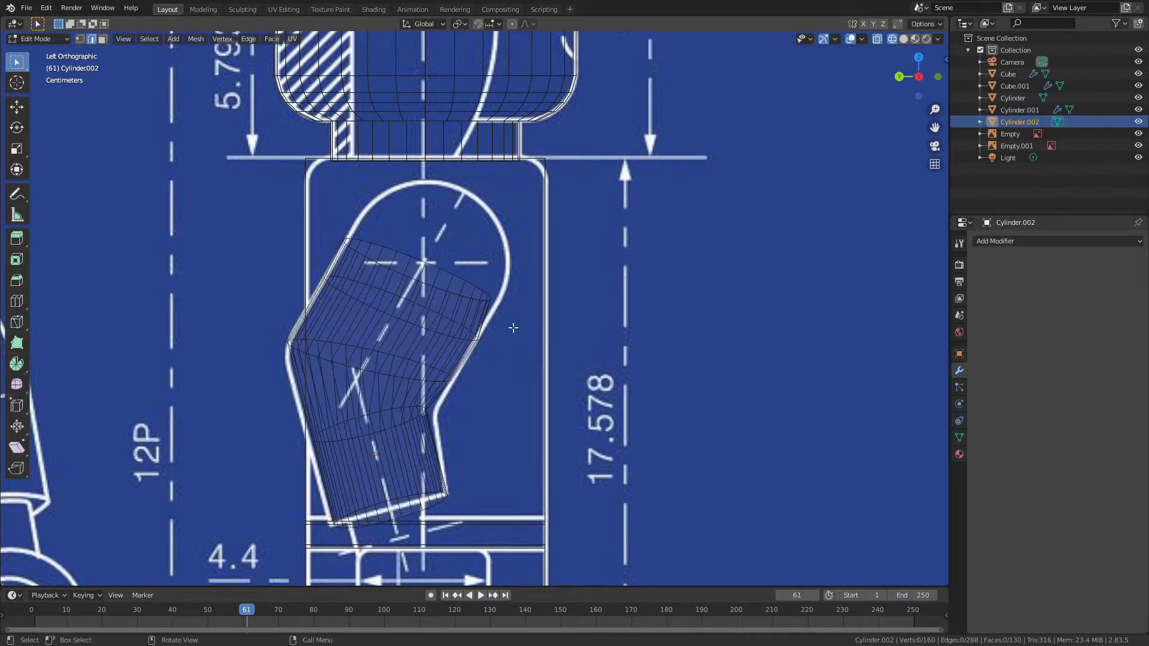
- Scale and shift the edge loop at the arm's shoulder end to fit the side outline
alt+click(439, 271)
key(s)
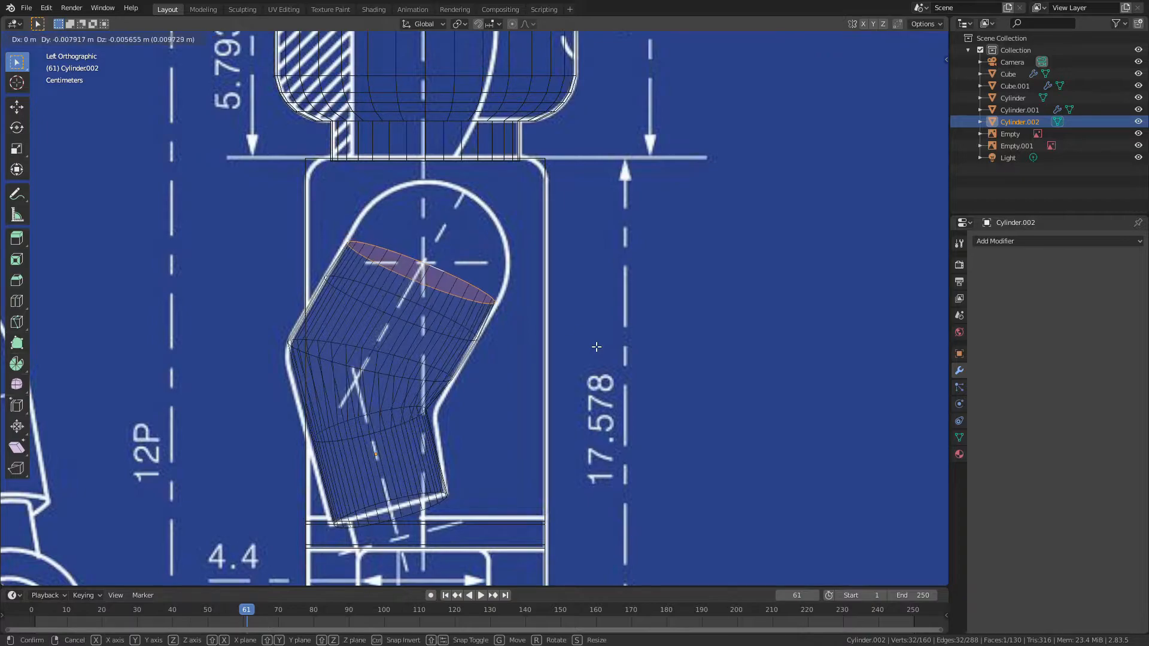
key(y)
click(605, 349)
- Scale up the edge loop below the elbow and reposition it within the forearm outline
click(558, 407)
key(s)
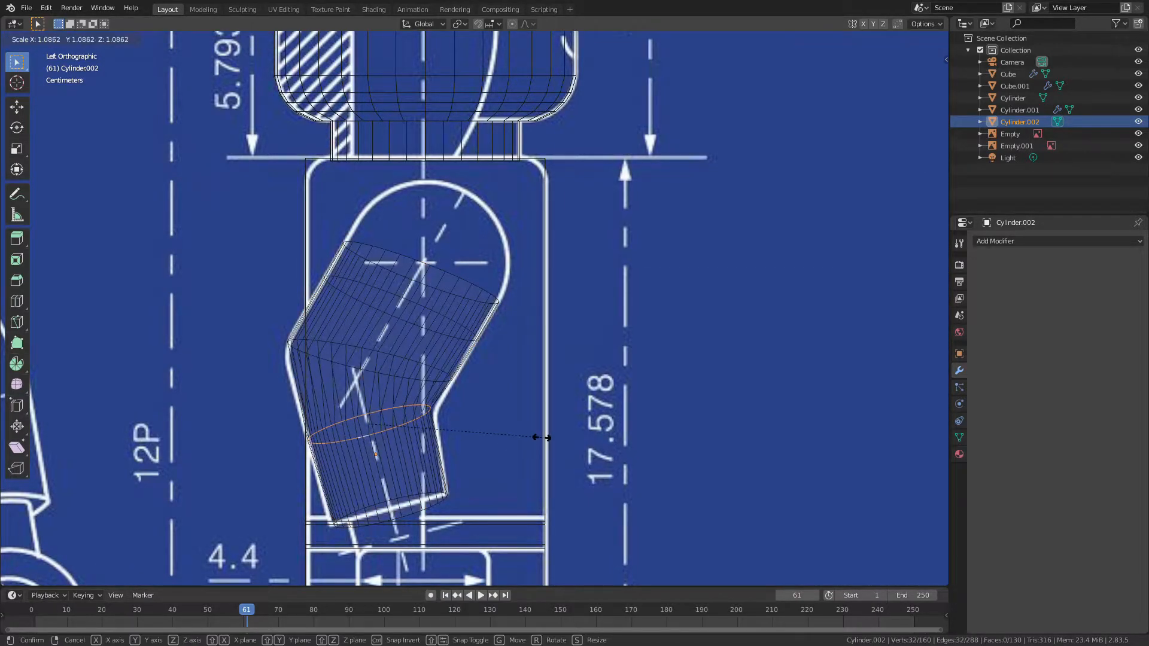
click(542, 438)
key(g)
click(548, 444)
click(548, 445)
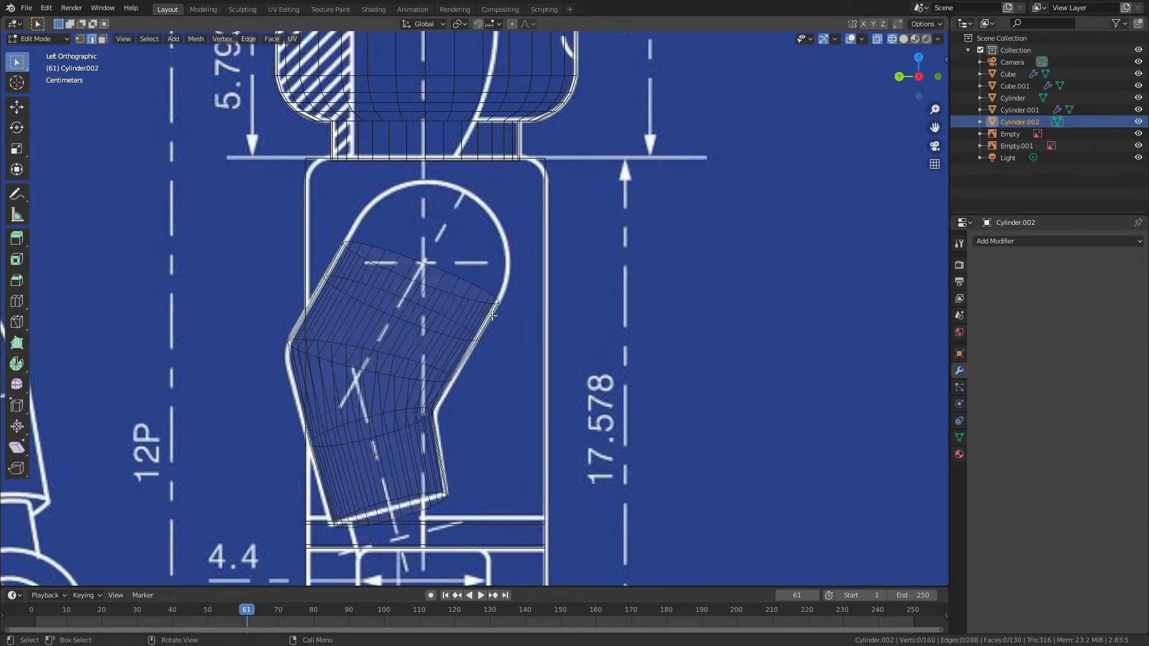
- In the front view, move the shoulder end face toward the torso, extrude it, and rotate and position it along the shoulder curve
alt+click(473, 287)
key(KP_3)
key(KP_1)
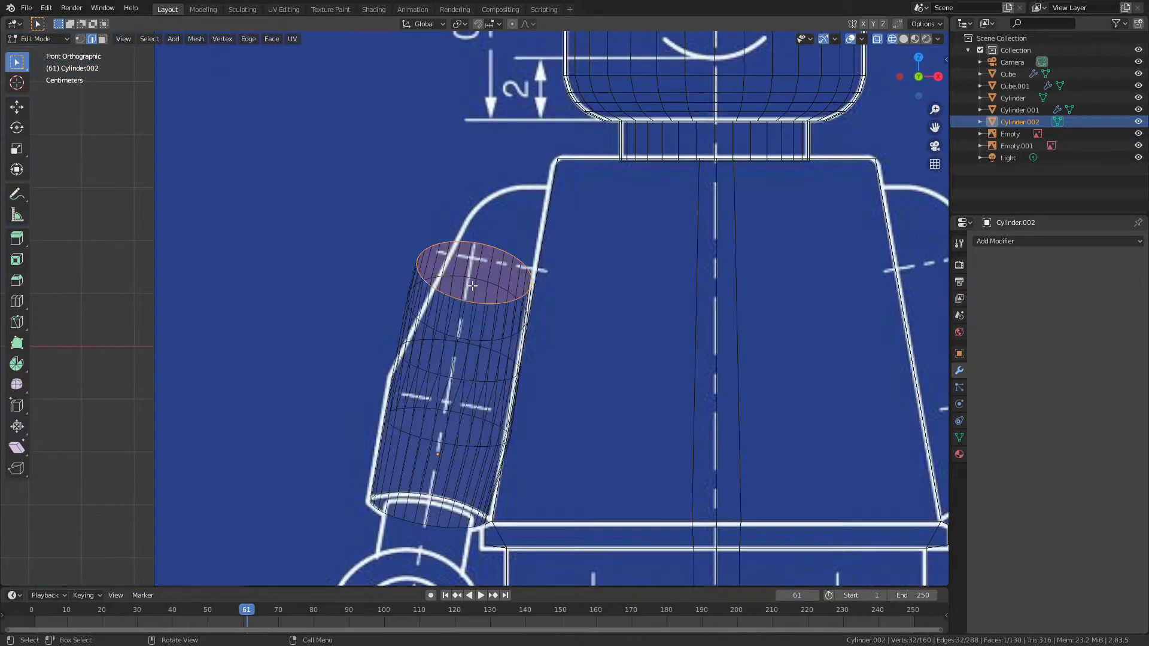
key(e)
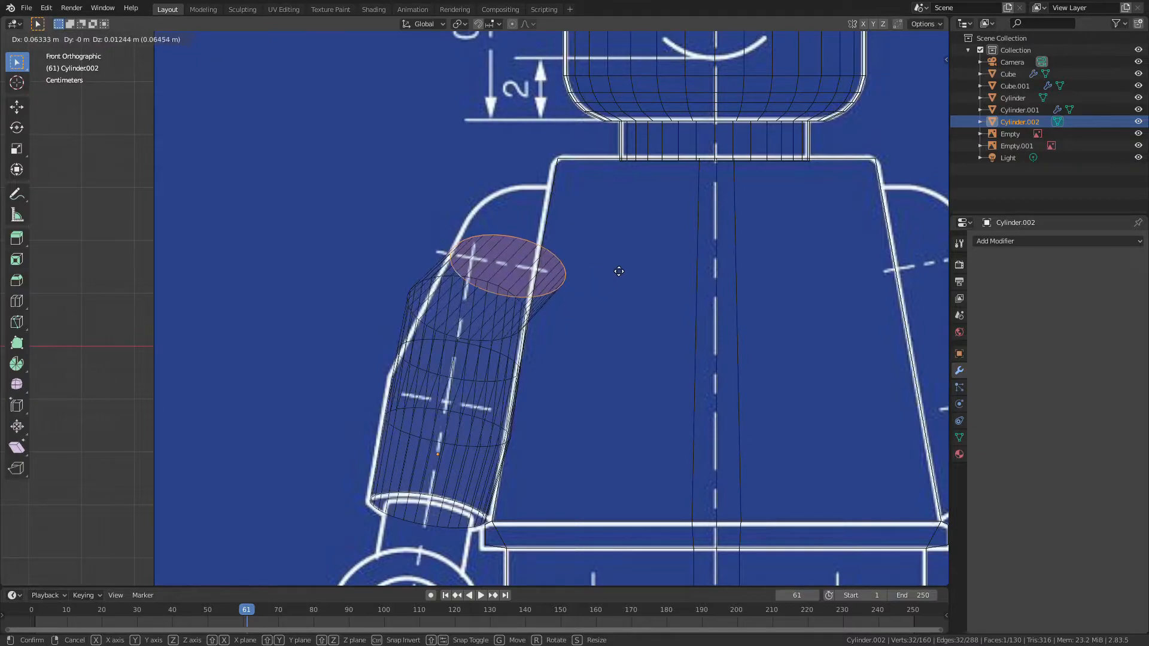
click(622, 263)
key(r)
click(625, 279)
key(g)
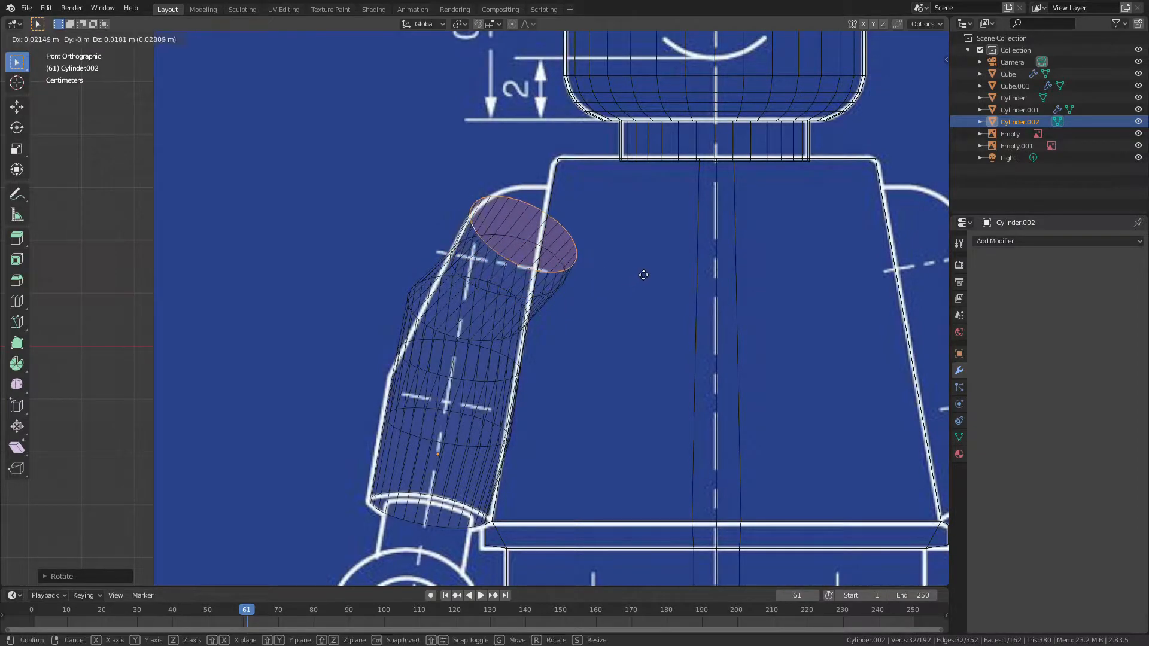
click(634, 272)
- Extrude the shoulder face once more, rotating and moving it around the shoulder curve to the torso's edge
key(e)
click(639, 252)
key(r)
click(654, 256)
key(g)
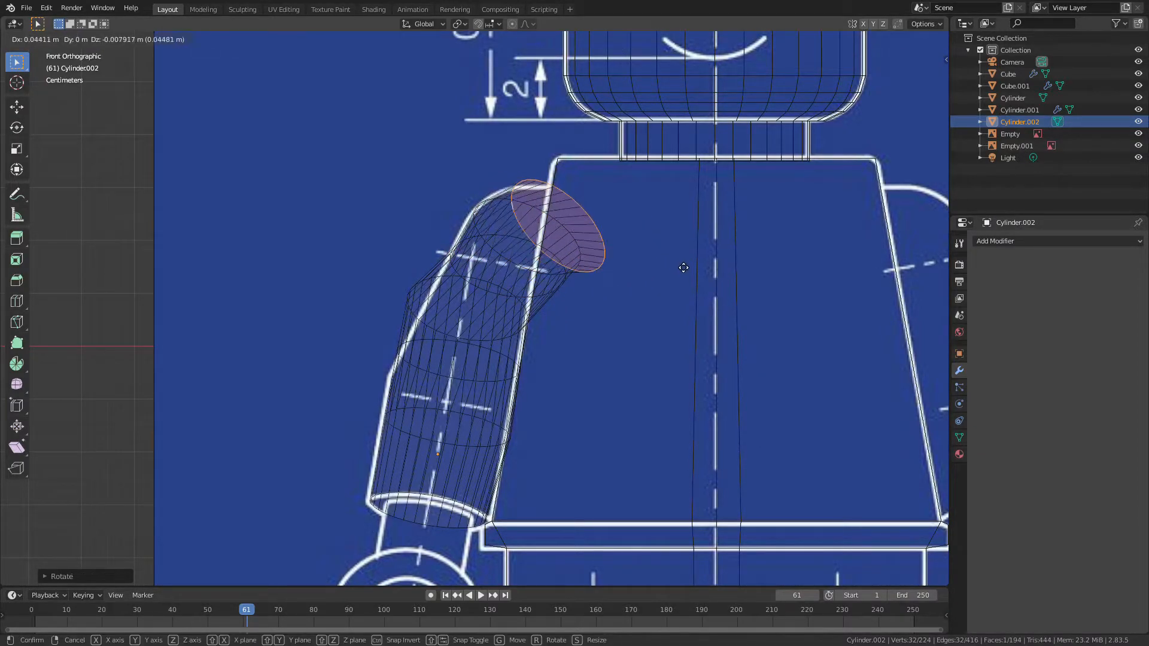
click(675, 262)
key(r)
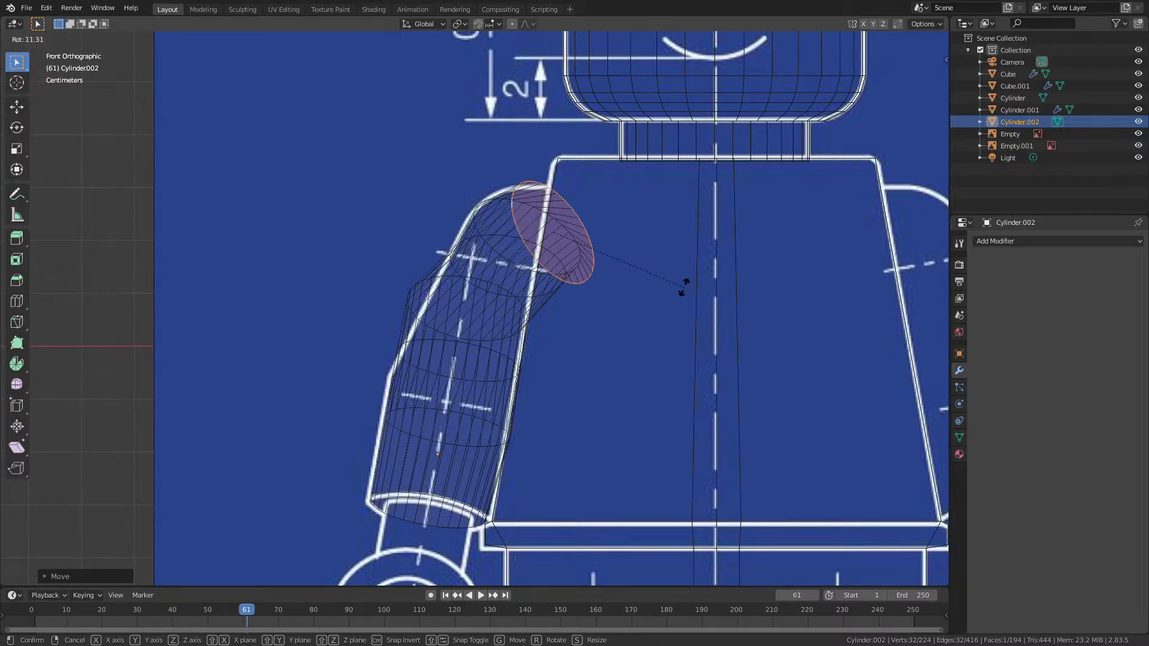
click(684, 292)
- Extrude the arm's end face into the torso and shift the upper-arm edge loop to the front outline
key(e)
click(717, 262)
key(g)
click(747, 291)
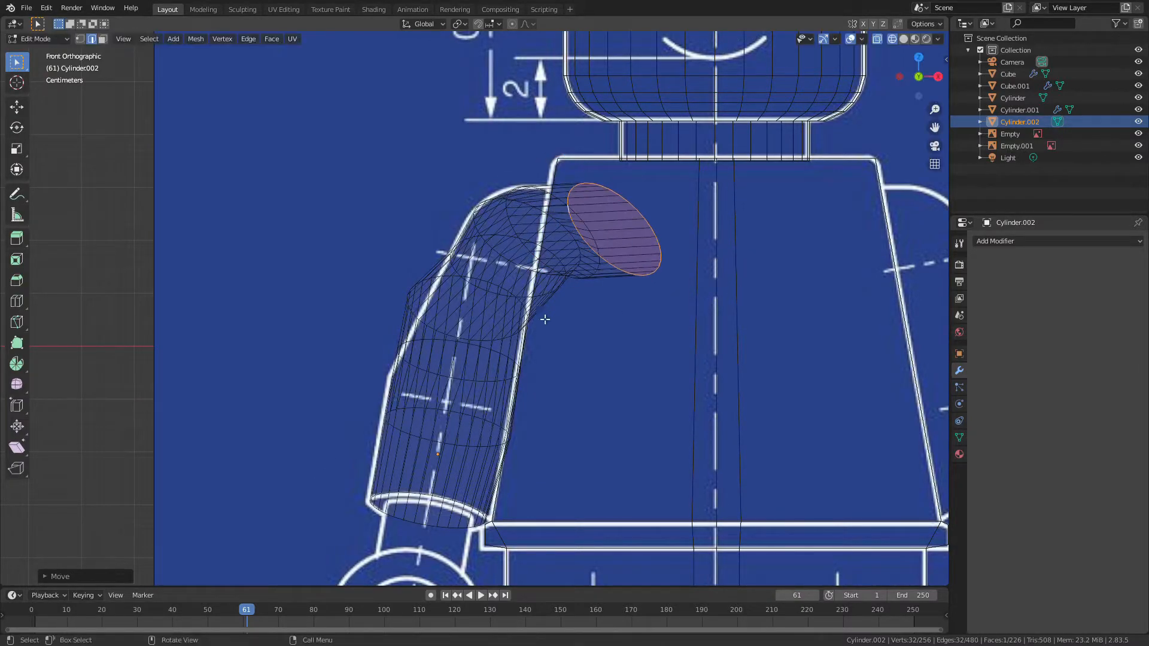
click(567, 316)
click(543, 350)
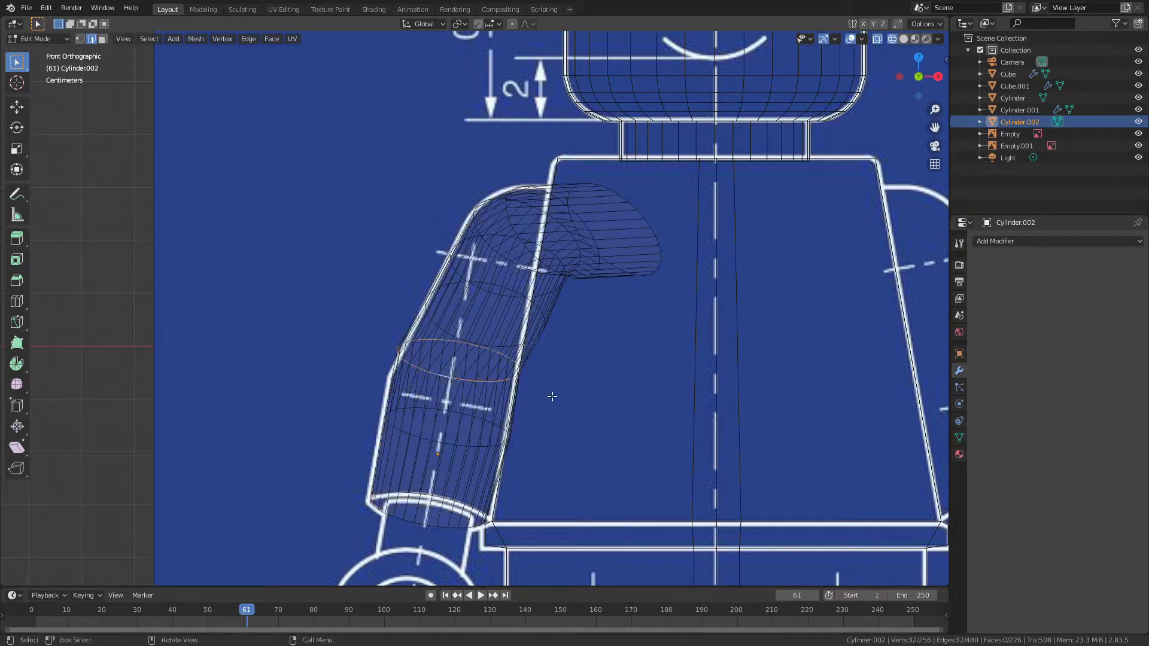
- Try to move the elbow edge loop in the front view and undo the move
key(g)
click(541, 426)
middle_drag(541, 425, 676, 419)
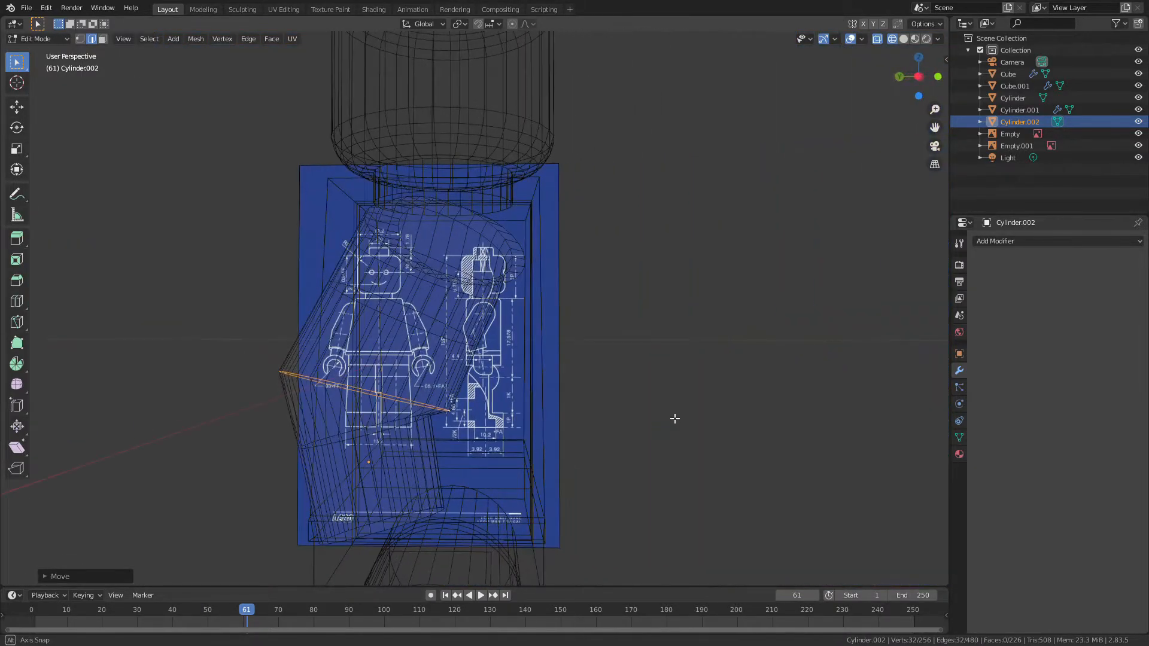
key(KP_3)
key(ctrl+KP_3)
key(ctrl+z)
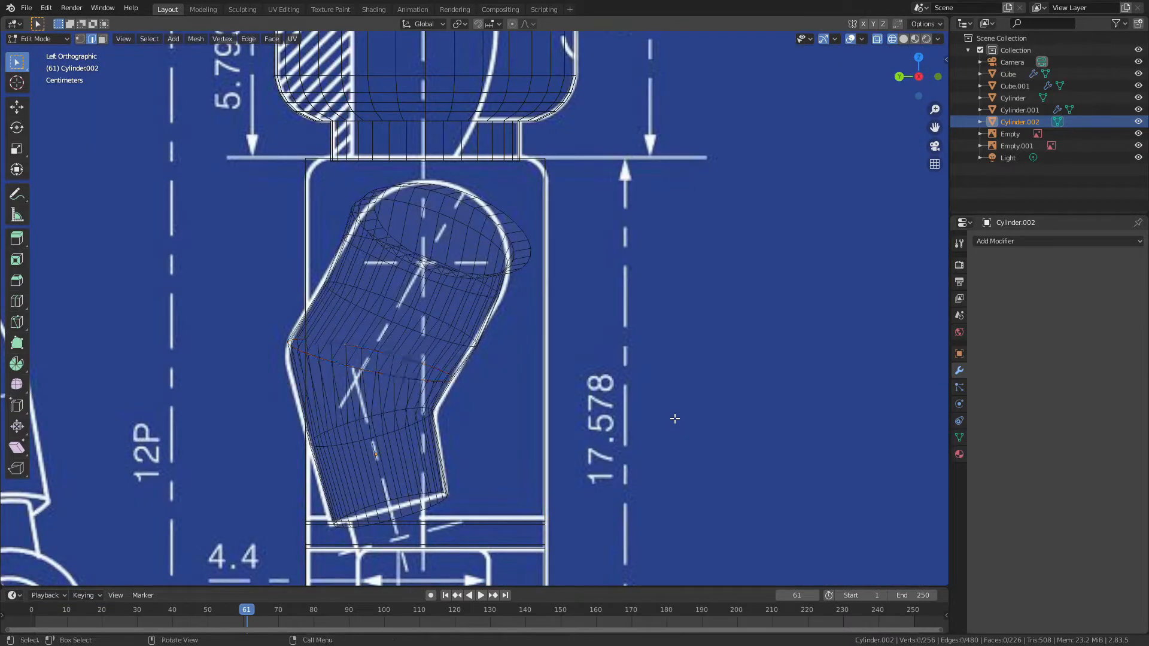
- In solid shading, cut an edge loop across the upper arm above the elbow, scale it and stretch it along Y
key(Tab)
key(shift+z)
mouse_move(613, 326)
middle_down()
mouse_move(564, 340)
mouse_move(587, 343)
mouse_move(509, 340)
middle_up()
key(Tab)
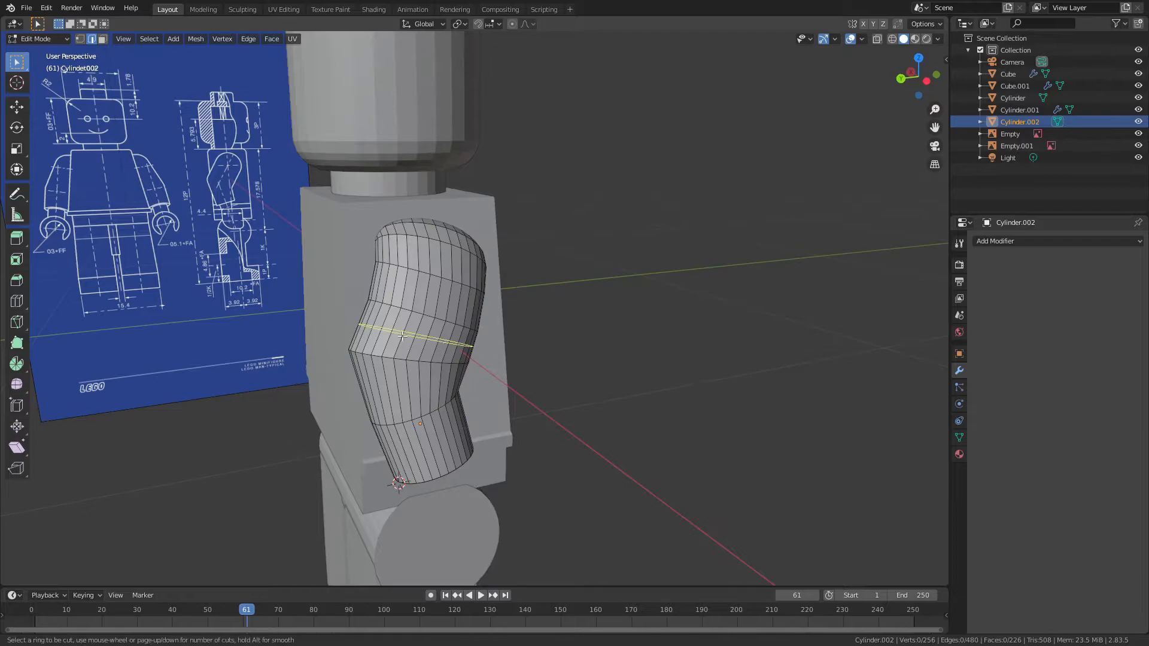
click(424, 339)
key(s)
click(700, 362)
middle_drag(708, 362, 668, 356)
key(s)
key(y)
click(641, 348)
- Cut another edge loop just below the elbow and scale it along Y by about 1.11
key(a)
key(a)
key(ctrl+r)
double_click(419, 377)
key(s)
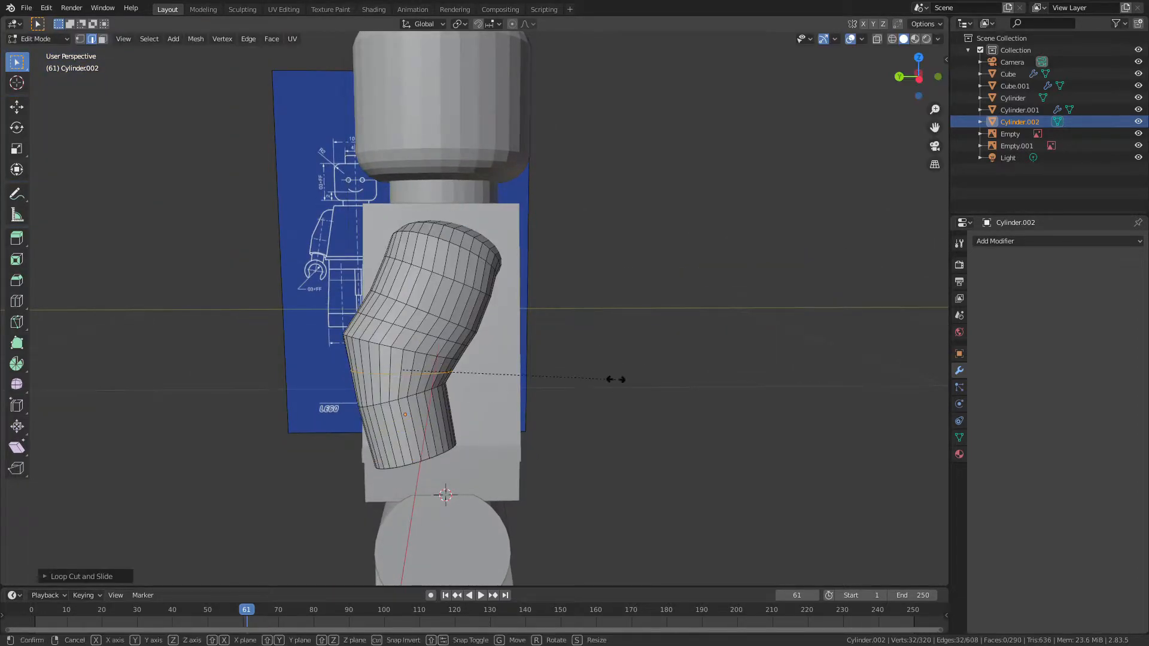
key(y)
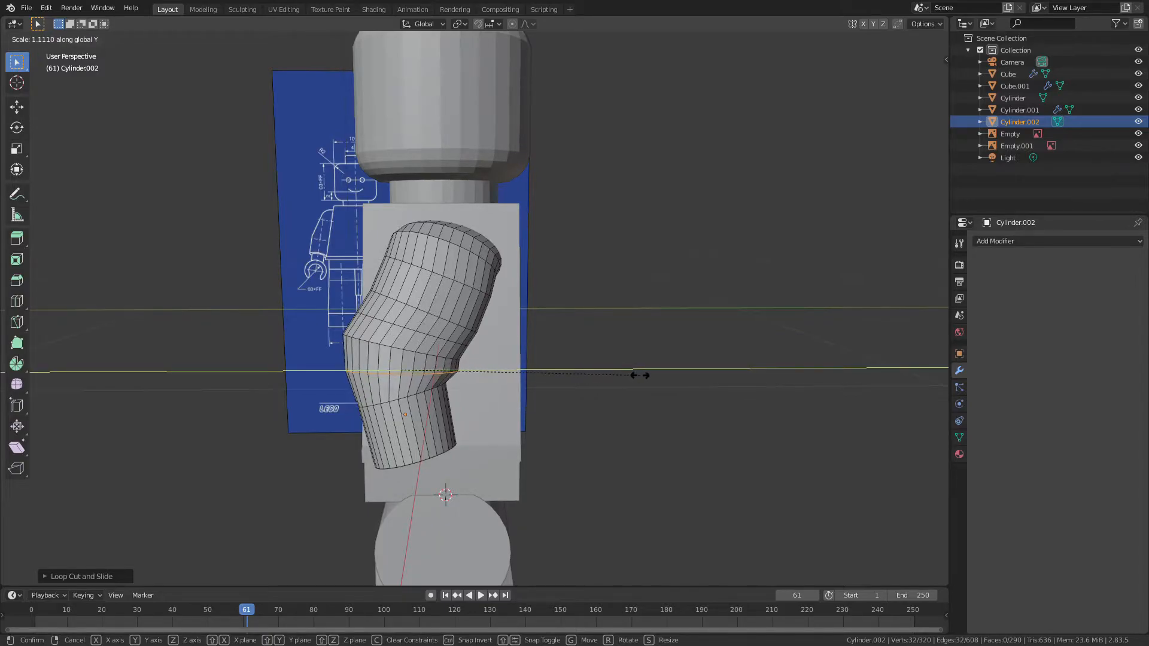
click(635, 380)
- Leave mesh editing, inspect the whole arm from the side and select it
key(a)
key(a)
scroll(636, 380, down, 3)
middle_drag(636, 379, 401, 343)
key(Tab)
key(a)
key(a)
scroll(599, 344, down, 2)
scroll(559, 334, up, 4)
click(401, 342)
click(1056, 241)
click(938, 428)
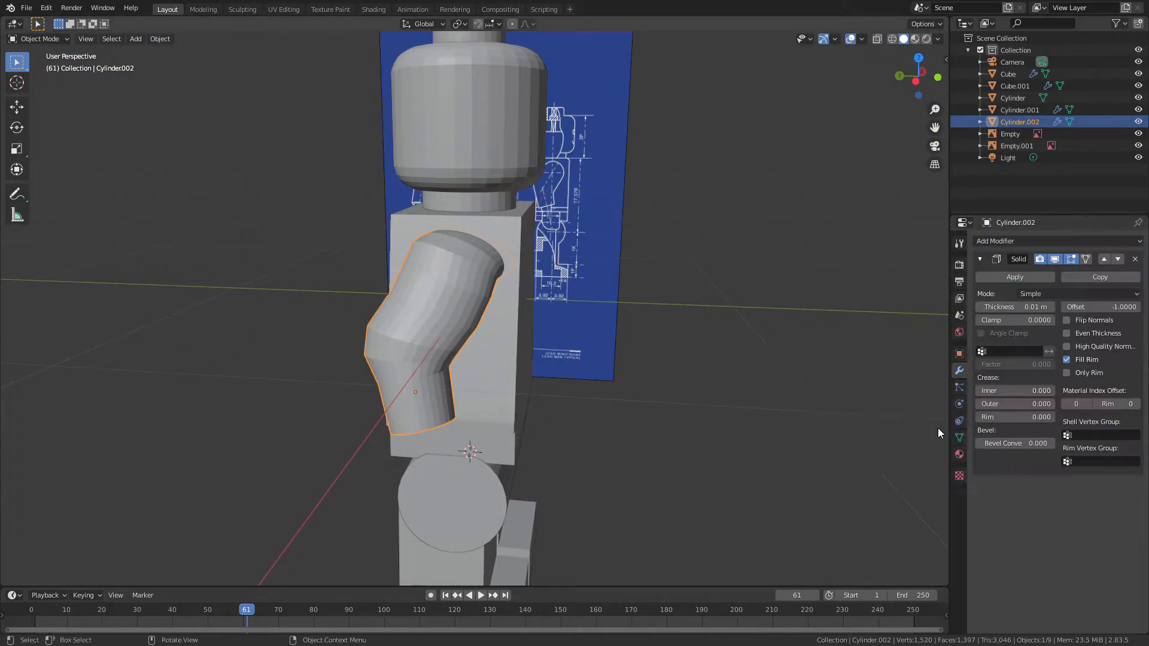
click(1135, 259)
- Replace the arm's Solidify modifier with a Subdivision Surface modifier
click(1056, 241)
click(926, 440)
middle_drag(926, 440, 501, 312)
- Cut an edge loop near the shoulder end of the arm and scale it along Z
key(Tab)
click(515, 238)
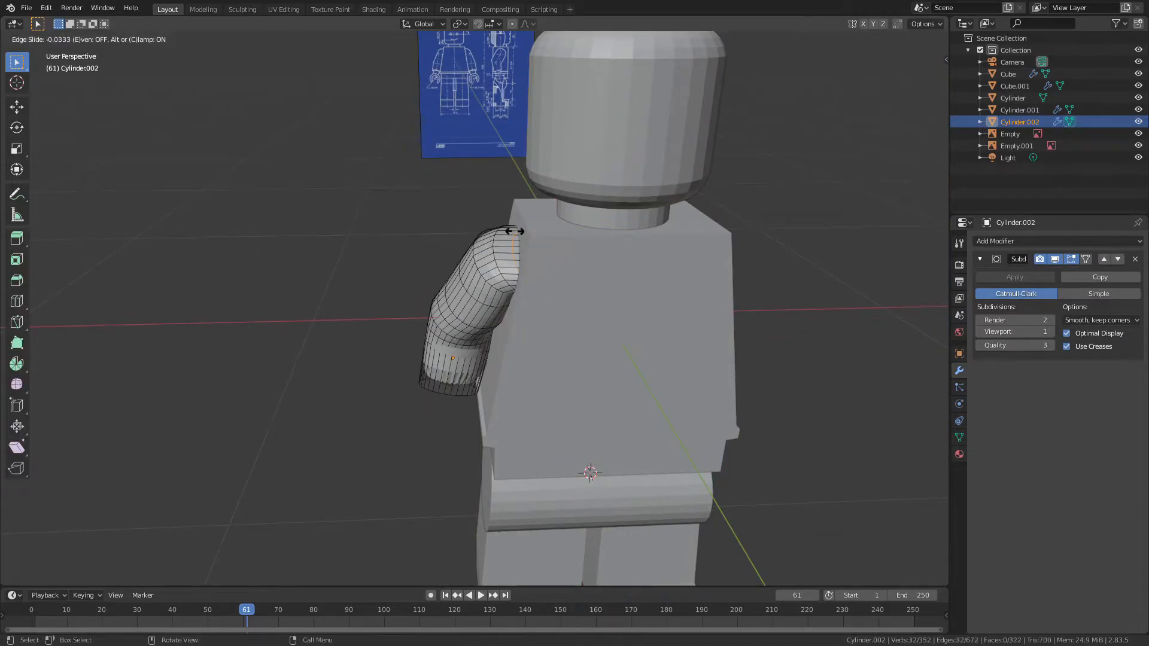
right_click(508, 235)
key(s)
key(z)
click(663, 294)
key(Tab)
- Extrude the end face of the forearm slightly outward and check it against the front blueprint
middle_drag(670, 264, 530, 386)
middle_drag(413, 380, 418, 409)
scroll(376, 397, up, 3)
click(376, 398)
key(Tab)
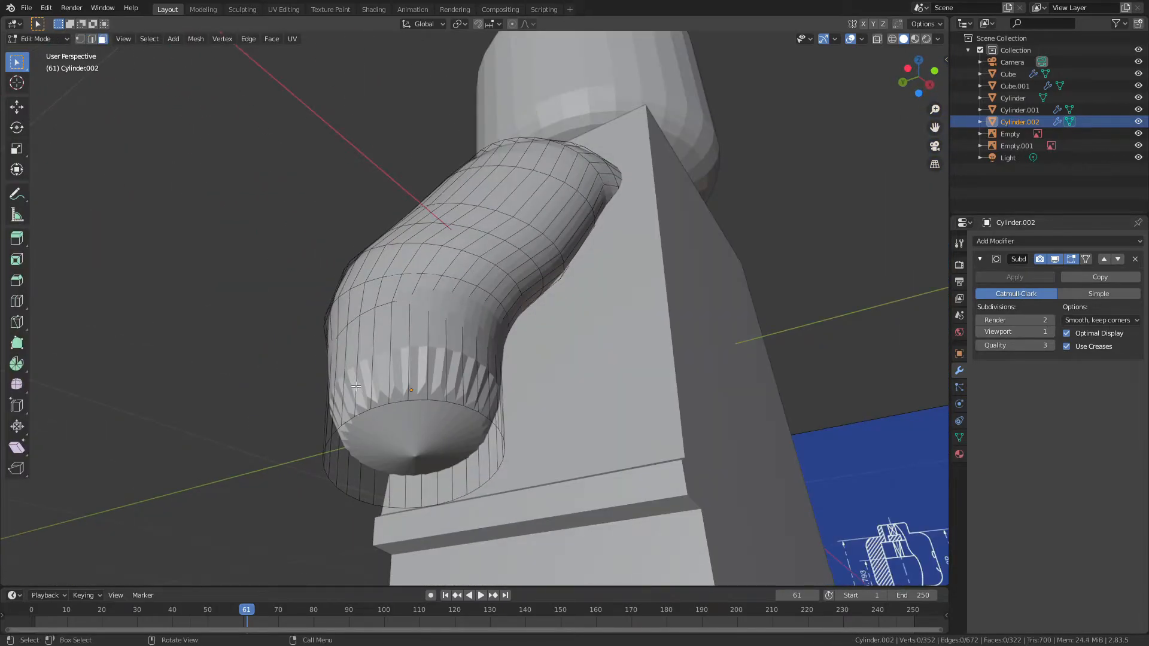
click(414, 454)
key(e)
click(497, 444)
key(KP_1)
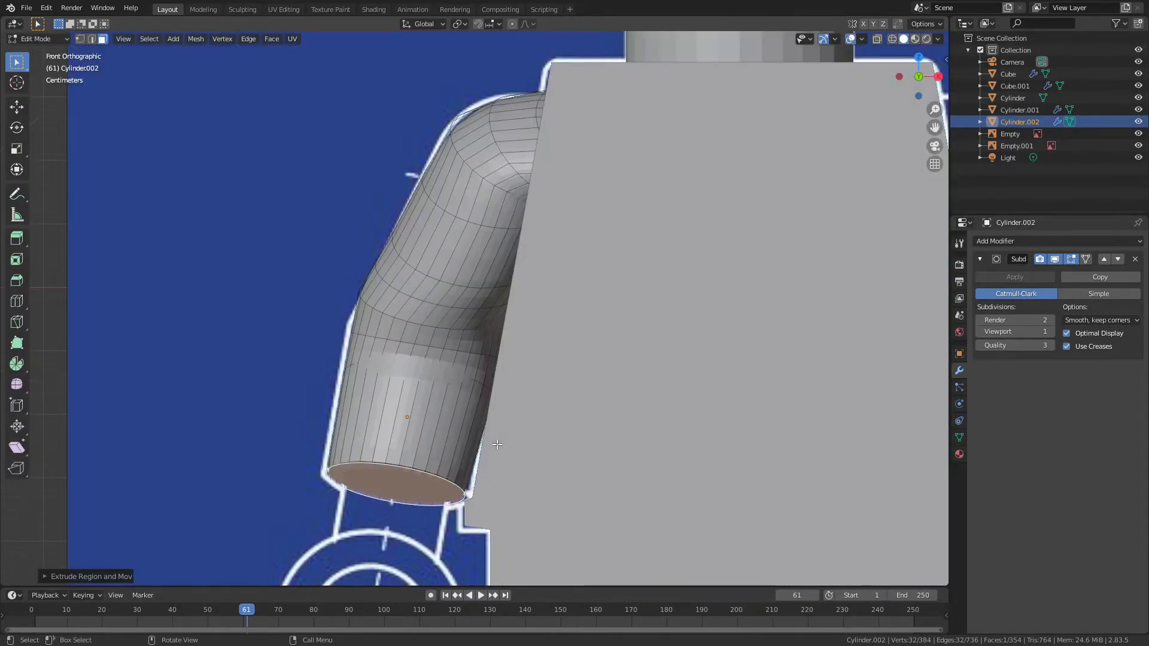
- Extrude the forearm's end face in place and scale it inward to the blueprint's wrist width
shift+middle_drag(682, 427, 716, 372)
key(e)
right_click(711, 374)
key(s)
click(666, 377)
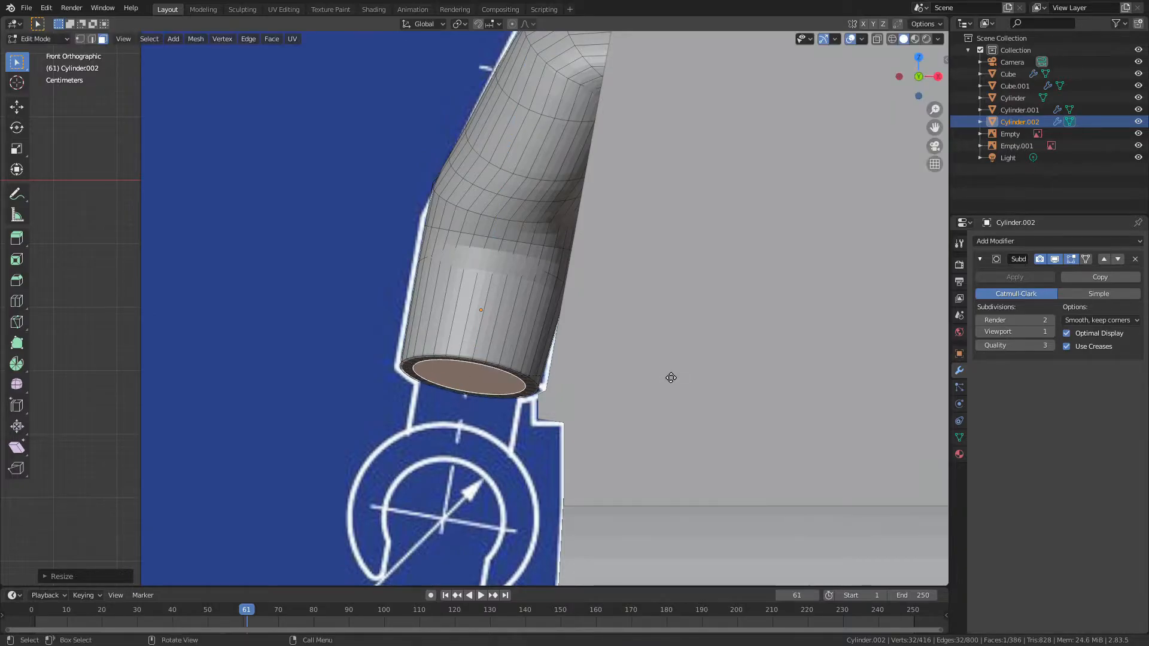
- Extrude the inset face down to the blueprint's hand ring to form the wrist
key(e)
click(654, 440)
shift+middle_drag(627, 444, 627, 388)
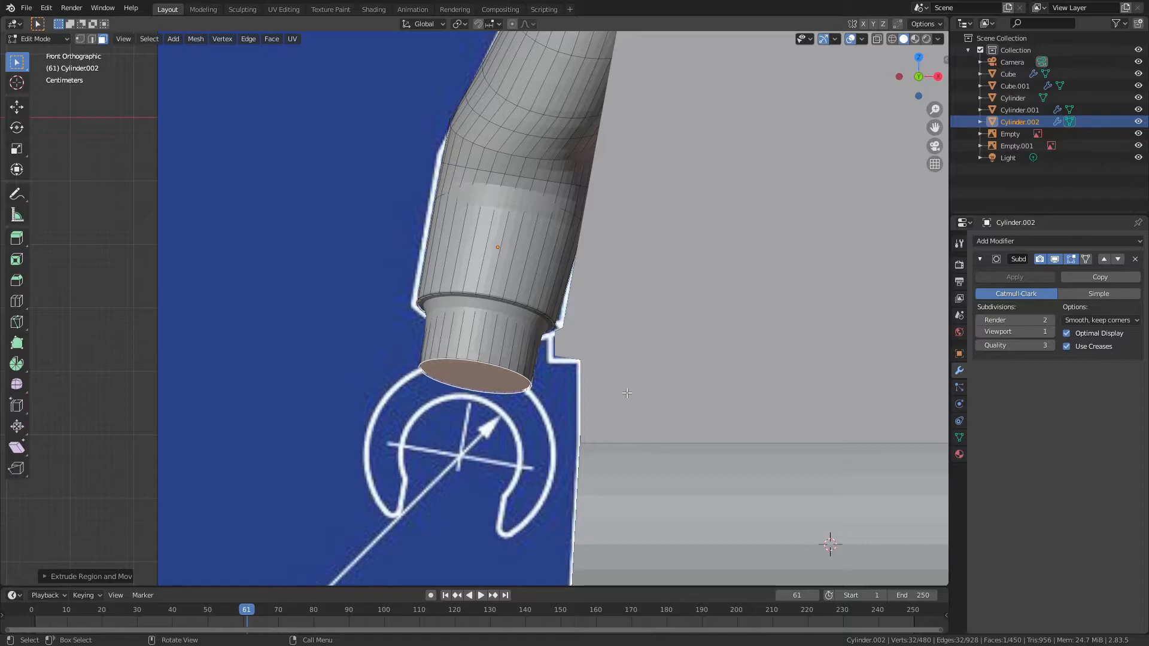
scroll(562, 390, down, 2)
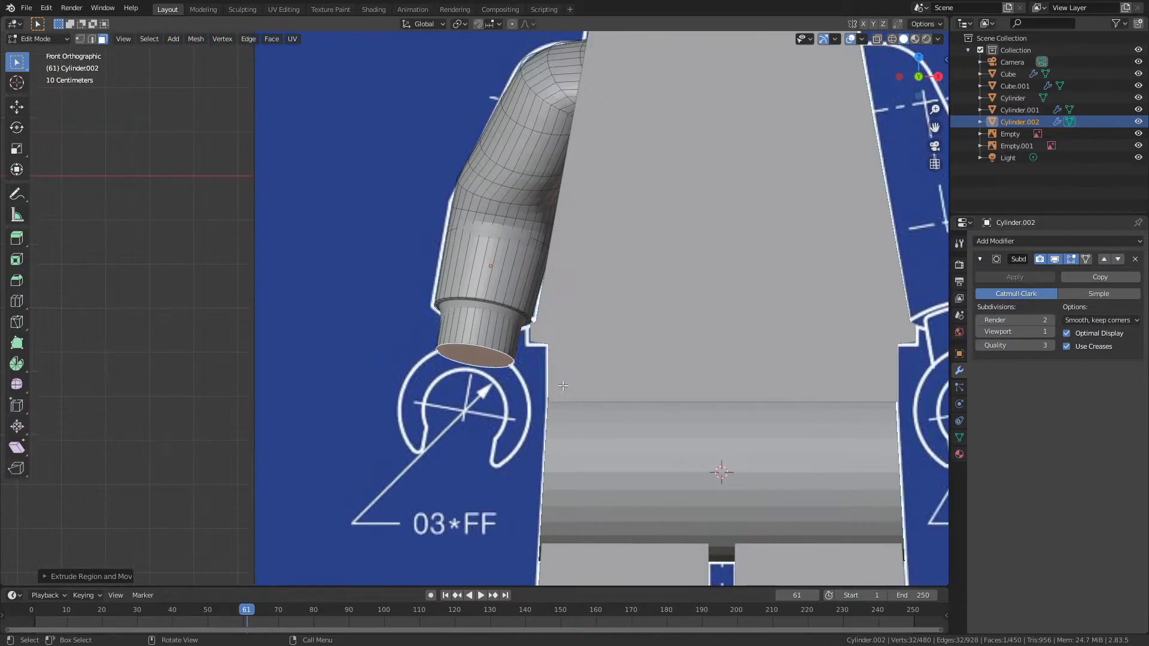
- Add a supporting edge loop around the step where the forearm narrows into the wrist
key(Tab)
scroll(477, 319, down, 3)
scroll(461, 328, up, 3)
middle_drag(459, 330, 489, 298)
key(Tab)
key(Tab)
key(Tab)
scroll(515, 345, up, 3)
click(492, 284)
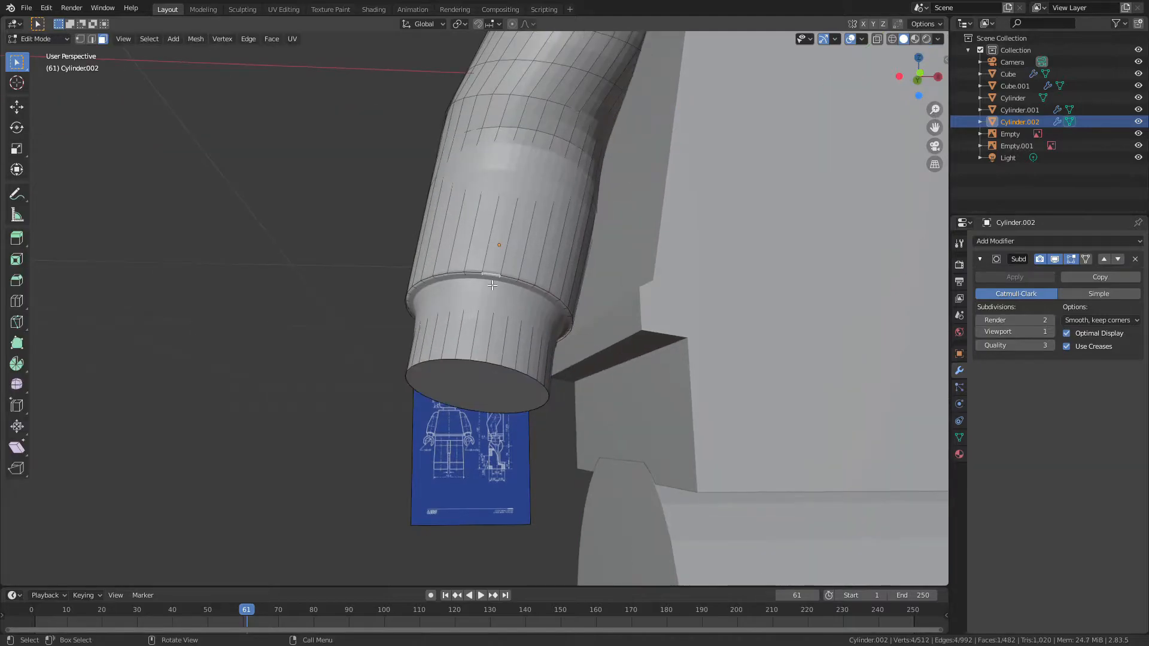
- Shade the arm smooth, save the file and inspect the wrist up close
key(Tab)
key(a)
key(a)
key(ctrl+s)
scroll(533, 293, down, 7)
middle_drag(540, 295, 478, 274)
click(496, 263)
key(a)
key(a)
key(ctrl+s)
scroll(559, 271, up, 3)
middle_drag(557, 332, 534, 256)
scroll(559, 270, down, 3)
scroll(526, 270, up, 4)
click(523, 278)
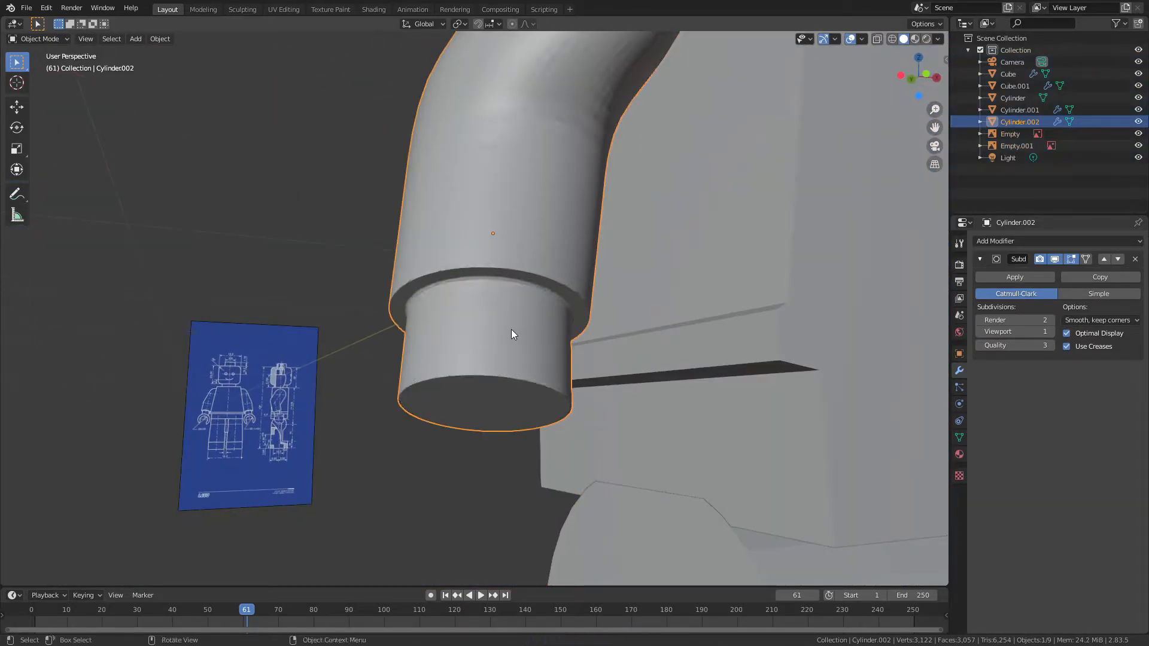
- Extrude the wrist's end face, scale it slightly smaller, offset it along Z for a rounded edge, and save
key(Tab)
click(505, 403)
key(e)
key(s)
click(636, 403)
key(g)
key(z)
click(641, 411)
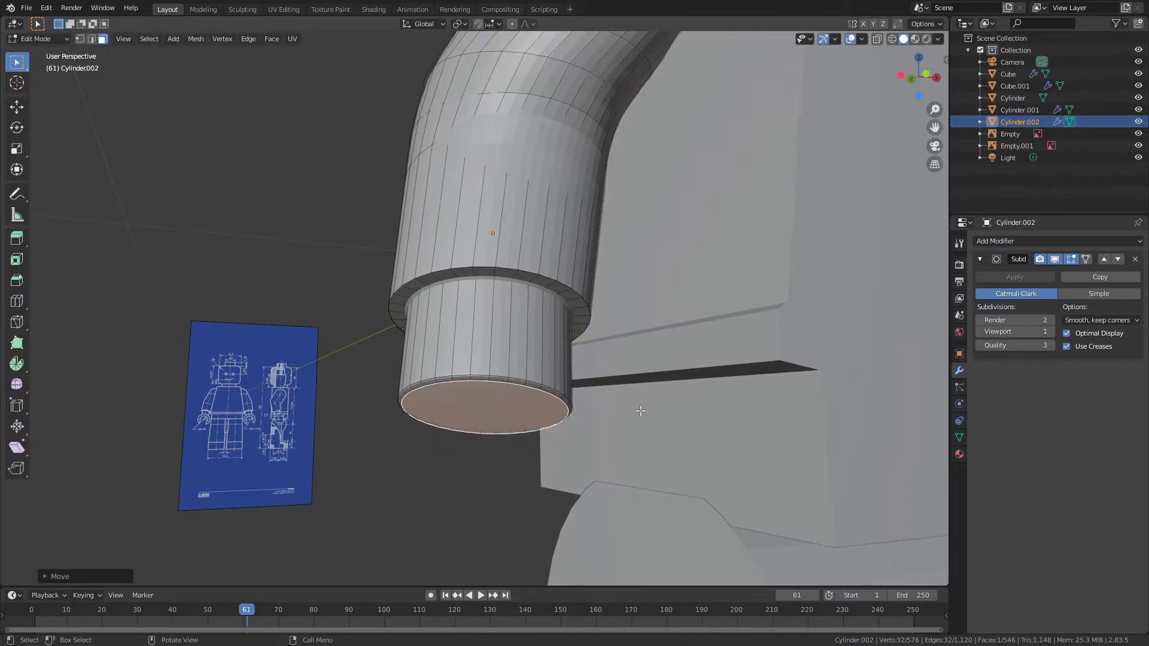
middle_drag(641, 411, 653, 413)
key(ctrl+s)
key(Tab)
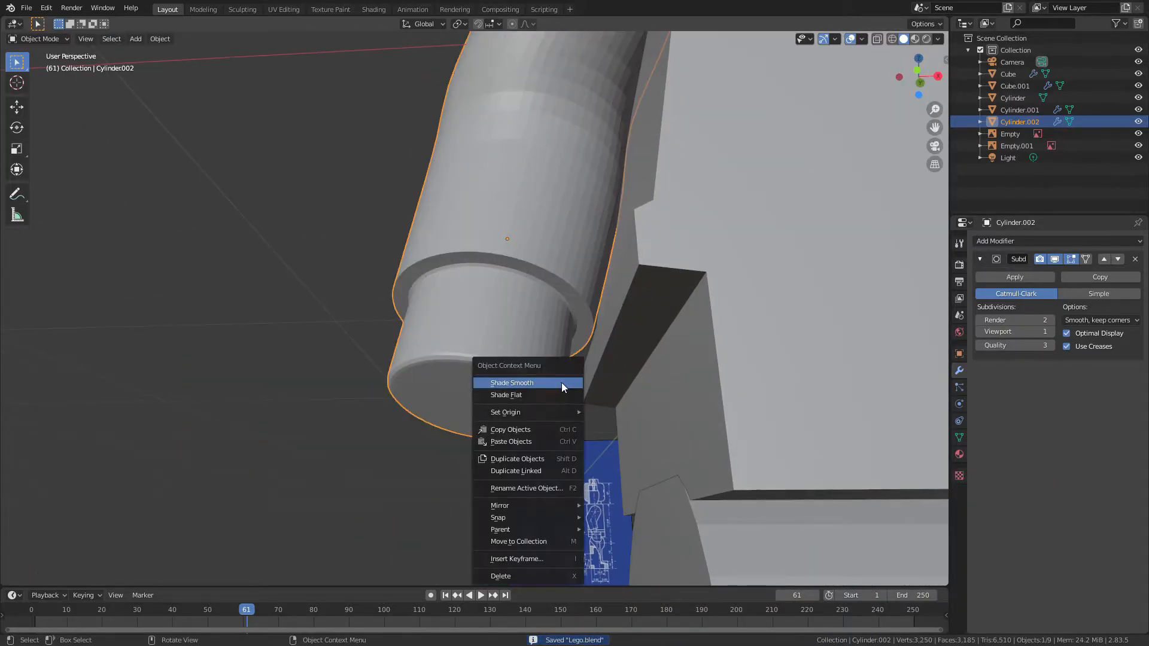
- Select the ring of faces on the step between forearm and wrist and scale it slightly
key(Tab)
click(545, 279)
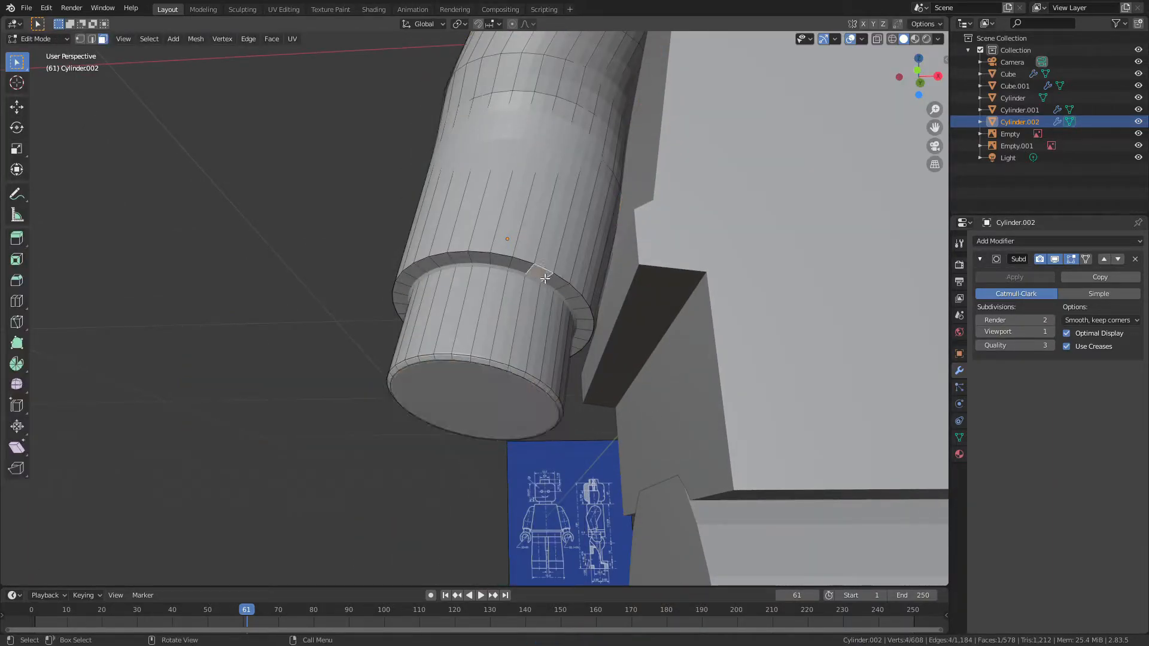
alt+click(531, 274)
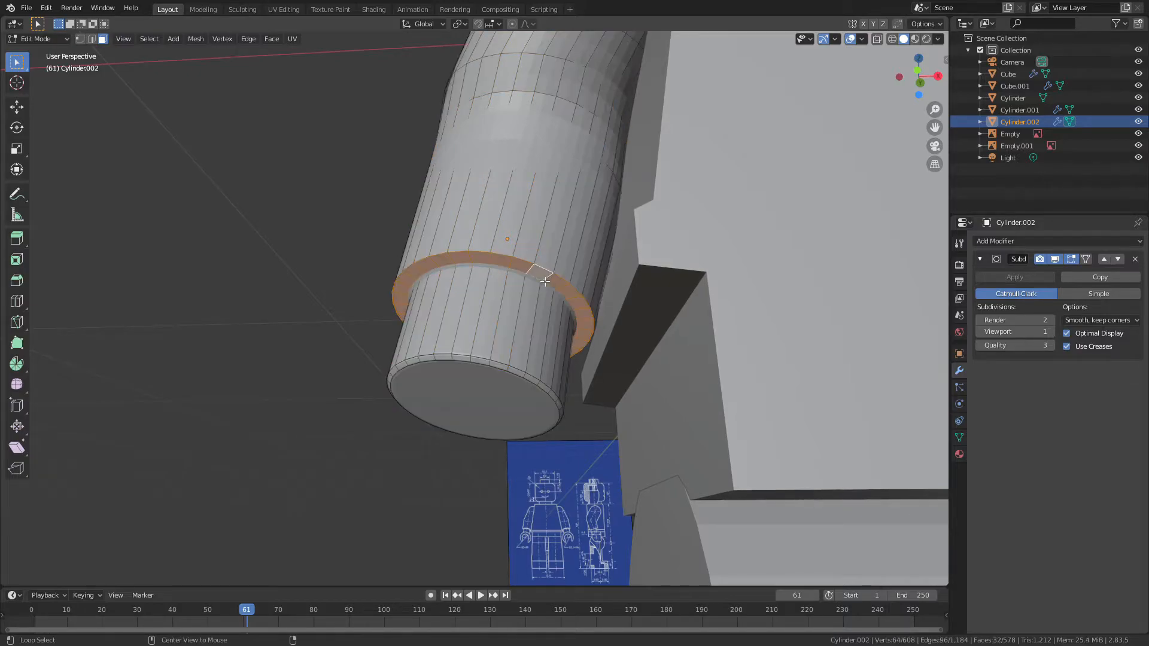
key(s)
click(667, 330)
key(Tab)
key(Tab)
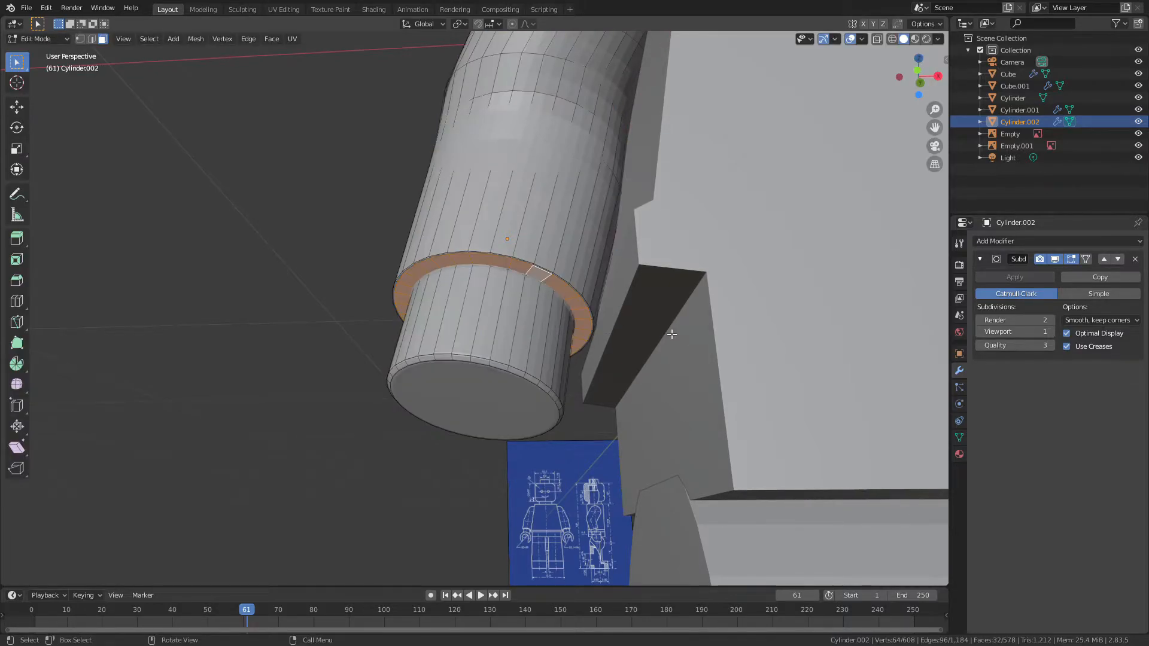
- Set the transform orientation to Normal, move the selected face ring along Z and deselect the finished arm
click(424, 24)
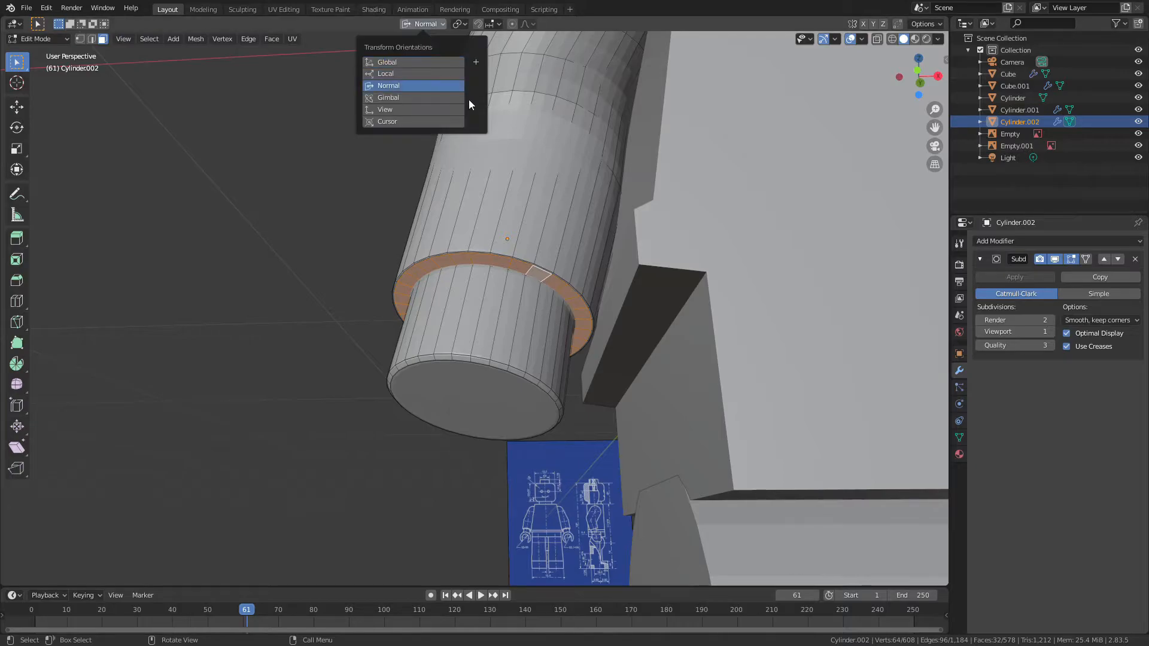
key(g)
key(z)
key(z)
click(560, 194)
key(Tab)
key(alt+a)
- Add a mesh cylinder for the hand and scale it along Z to 0.2
scroll(558, 194, down, 4)
middle_drag(558, 194, 590, 223)
key(KP_1)
key(shift+a)
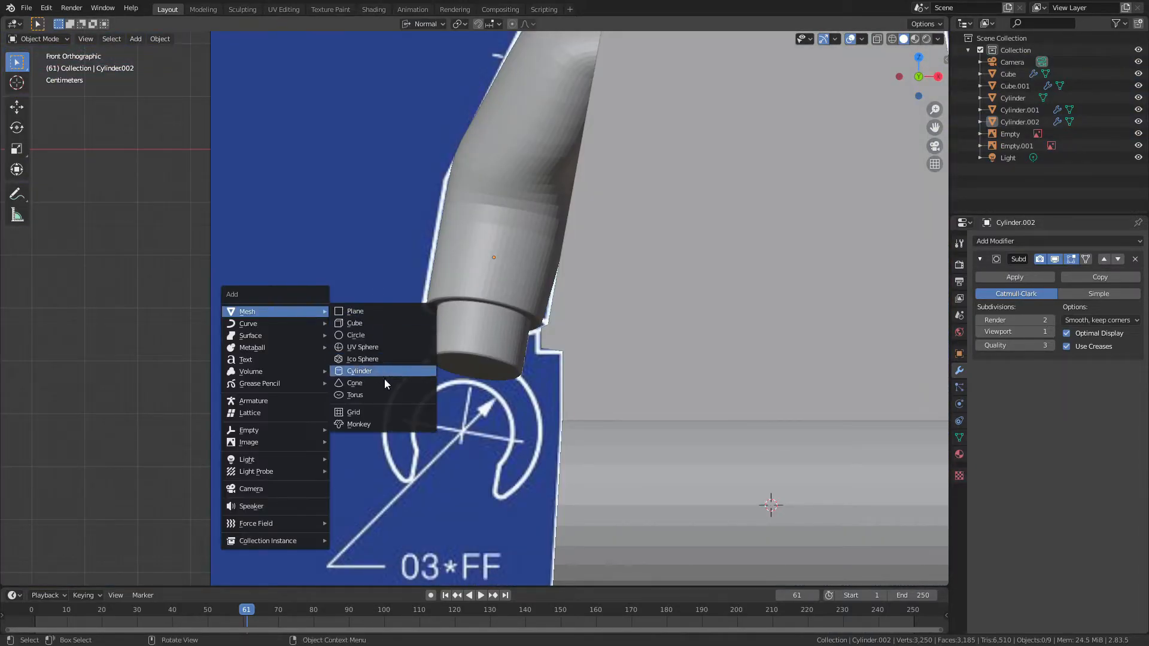
click(382, 382)
scroll(383, 374, down, 3)
middle_drag(383, 373, 686, 419)
key(s)
key(z)
key(z)
text(.2)
key(Return)
- Move the flat cylinder clear of the figure and start editing its mesh
key(h)
key(alt+h)
key(g)
click(458, 367)
shift+middle_drag(457, 366, 612, 384)
key(Tab)
scroll(613, 399, up, 4)
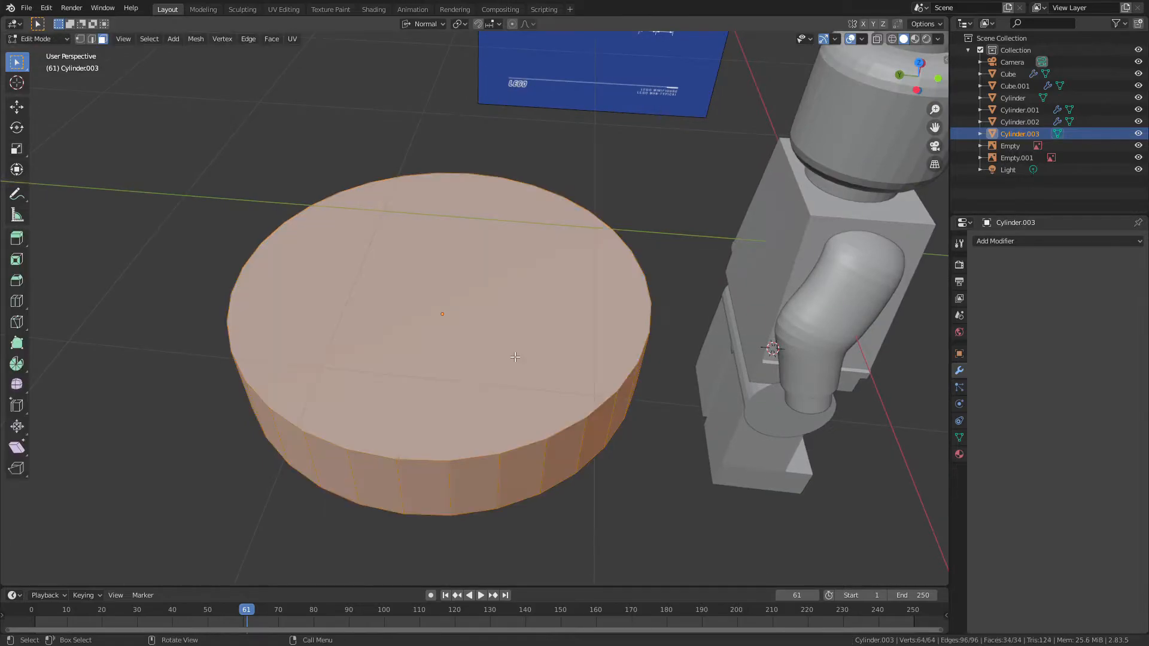
- From the top view in wireframe, extrude both cap faces in place and scale them to about 0.8
key(KP_7)
drag(460, 271, 473, 283)
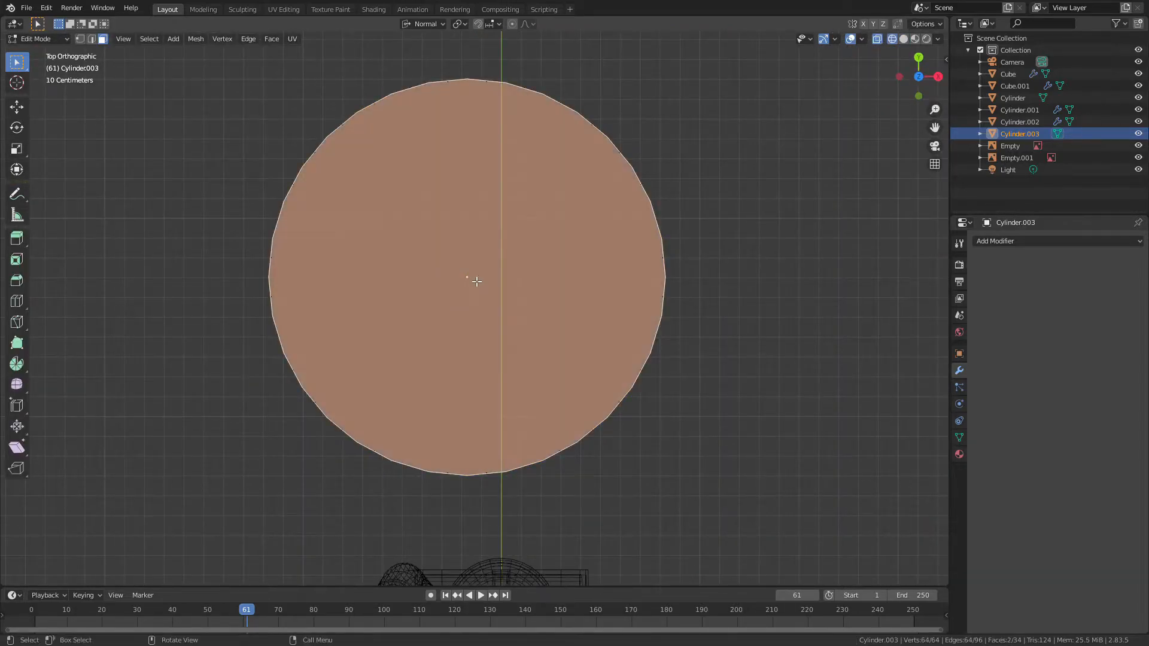
key(s)
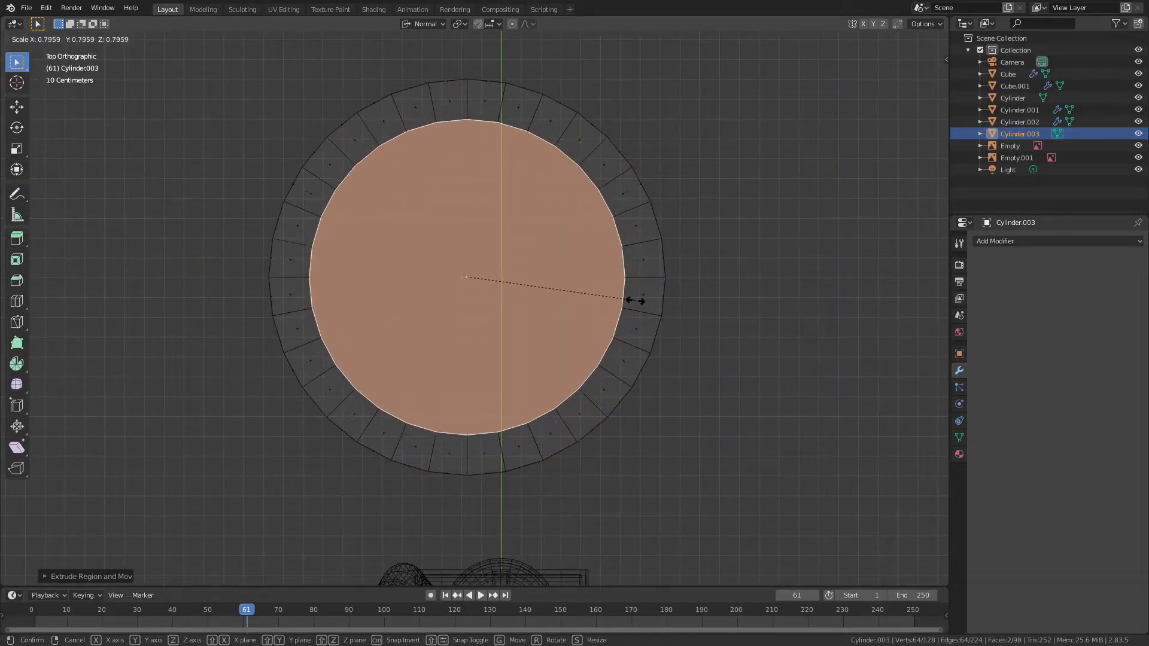
click(631, 301)
- Scale the two inner cap faces along Z until they are level with the cylinder's outer rims
middle_drag(646, 303, 655, 265)
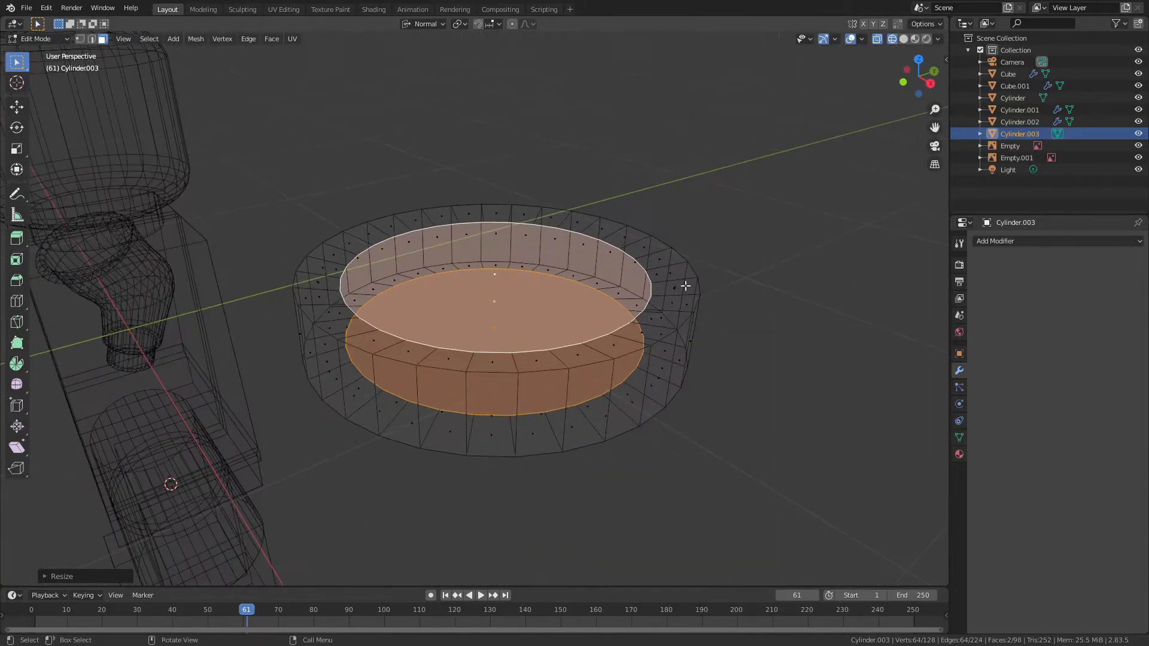
key(KP_1)
scroll(690, 290, up, 3)
key(s)
key(z)
key(z)
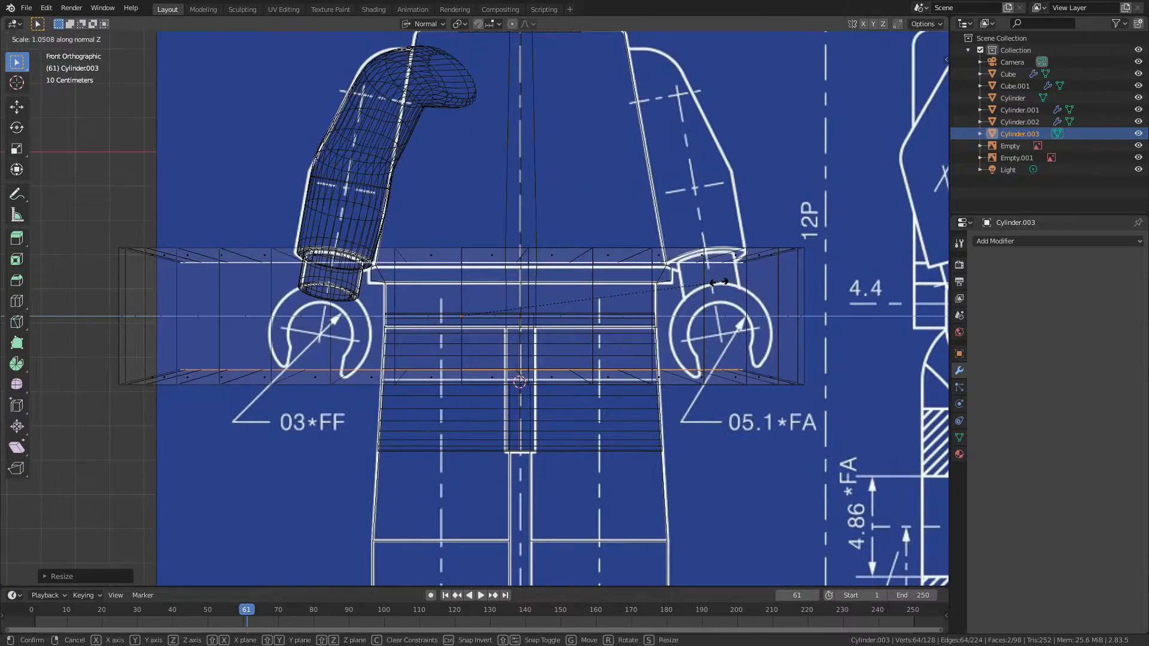
click(770, 277)
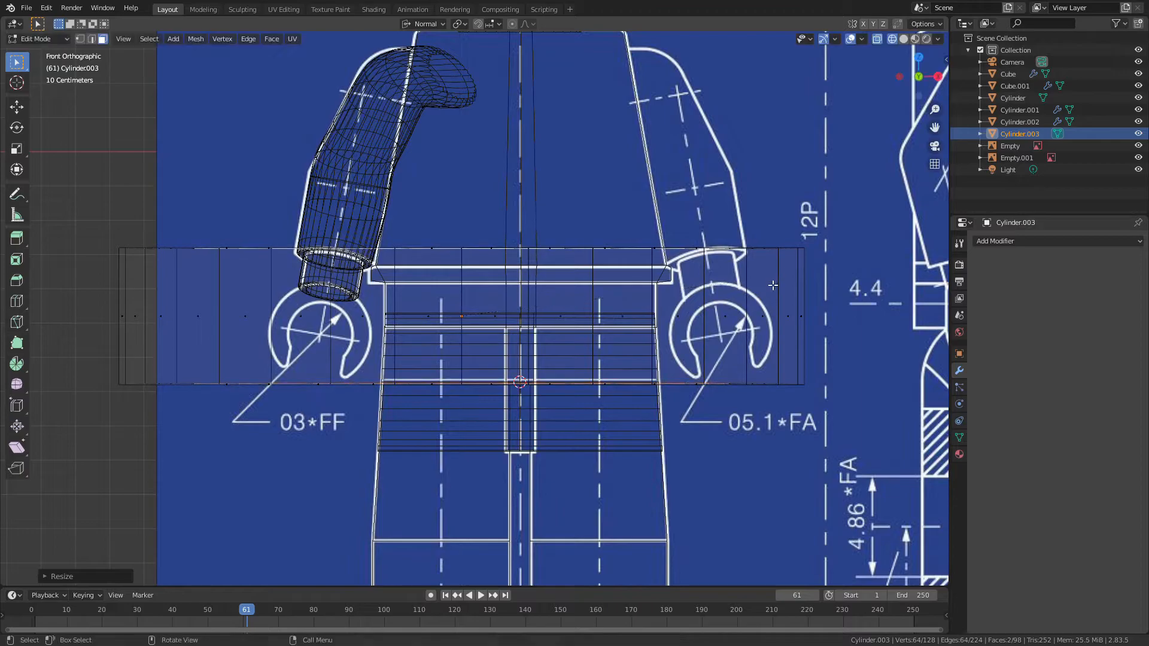
- Delete the two inner cap faces to open the cylinder
middle_drag(770, 277, 783, 348)
key(x)
click(780, 369)
scroll(664, 280, down, 5)
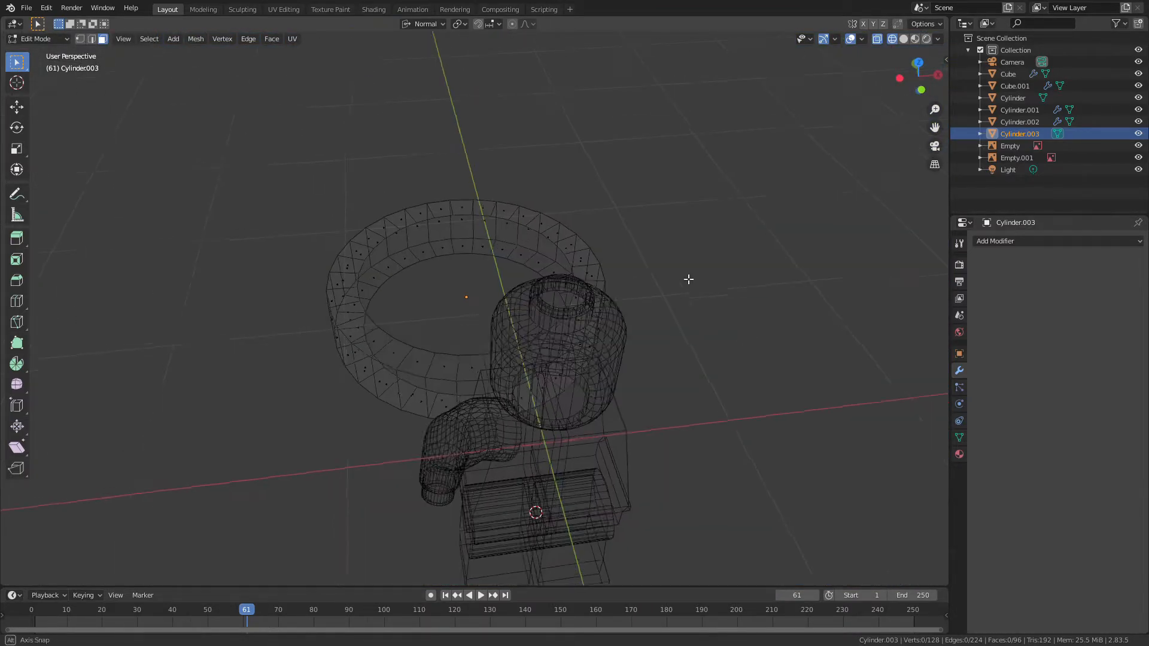
- Bridge the two inner edge loops into an inner wall, return to solid shading and leave mesh editing
middle_drag(665, 279, 772, 281)
click(226, 40)
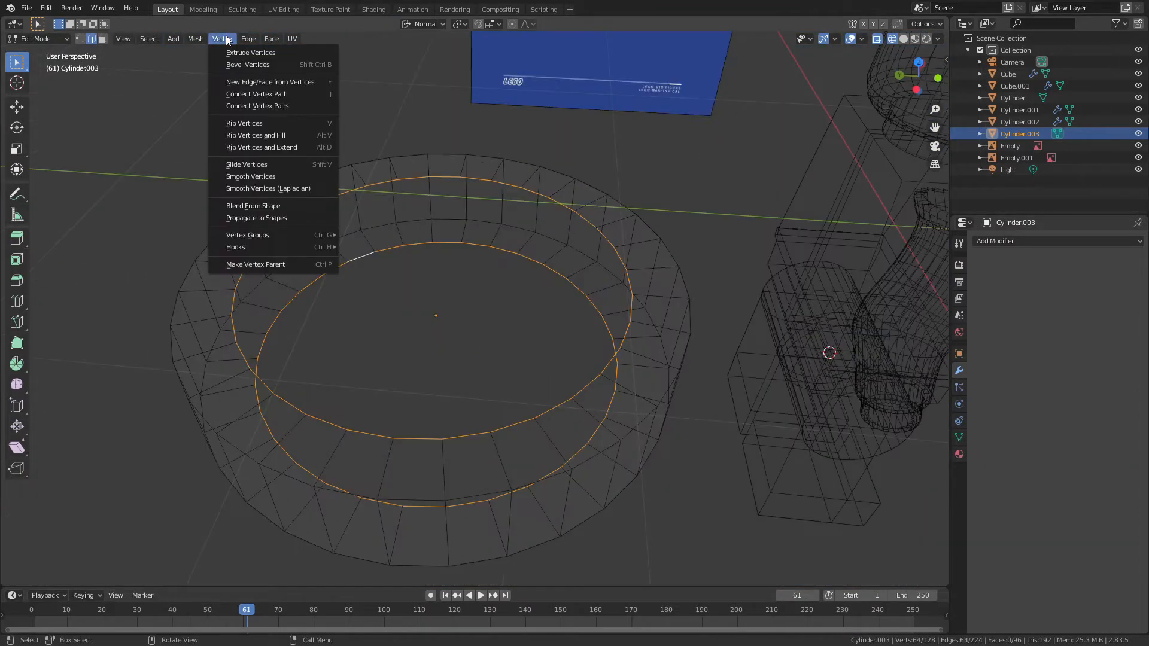
mouse_move(246, 43)
click(268, 78)
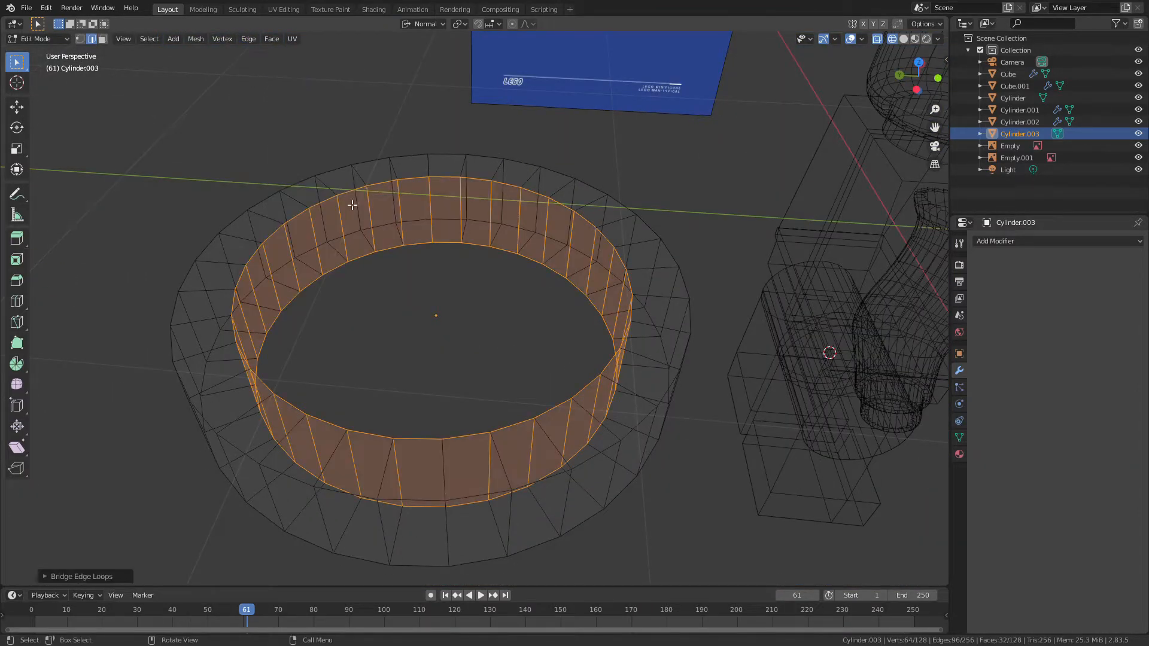
scroll(349, 201, up, 1)
key(z)
click(353, 193)
key(Tab)
scroll(353, 193, down, 3)
middle_drag(370, 207, 375, 192)
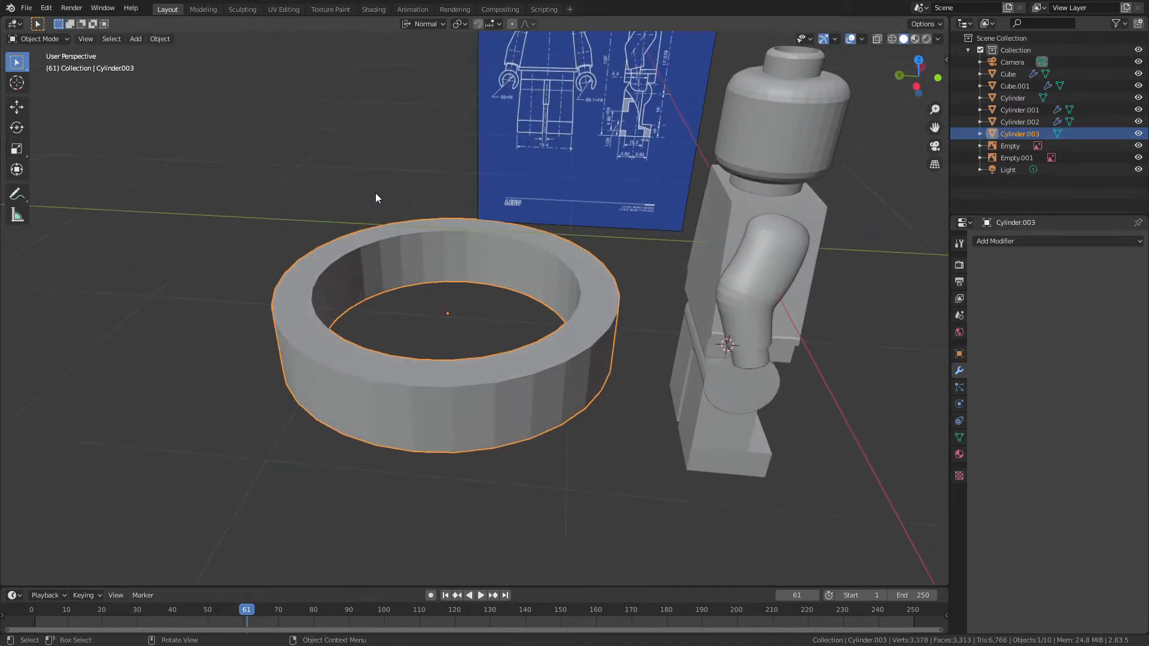
- Scale the whole ring to 0.2 in the front view
key(KP_1)
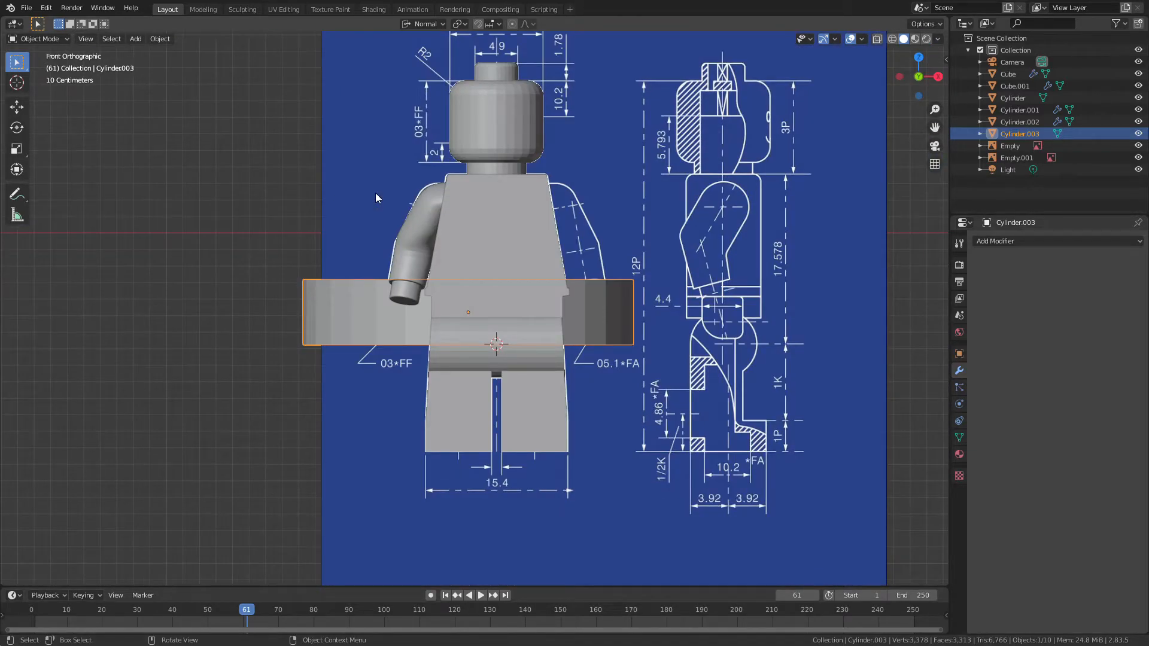
text(s.2)
key(Return)
- In the left side view, move the ring onto the blueprint's hand and rotate it 90 degrees about Y
key(KP_3)
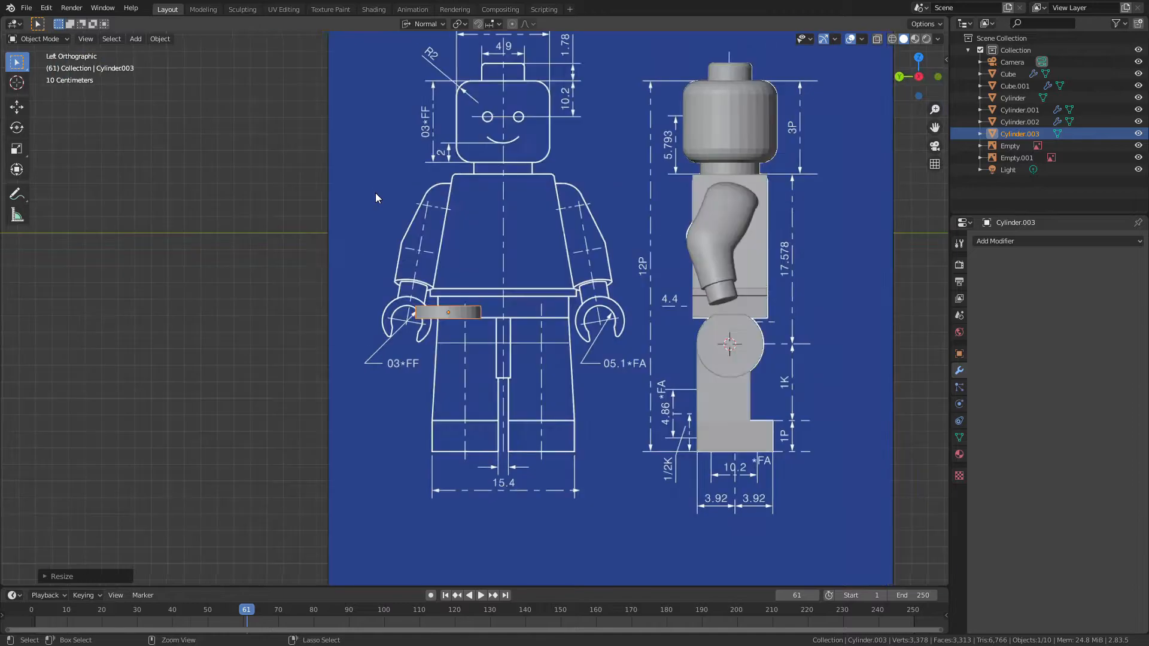
scroll(376, 193, up, 5)
key(g)
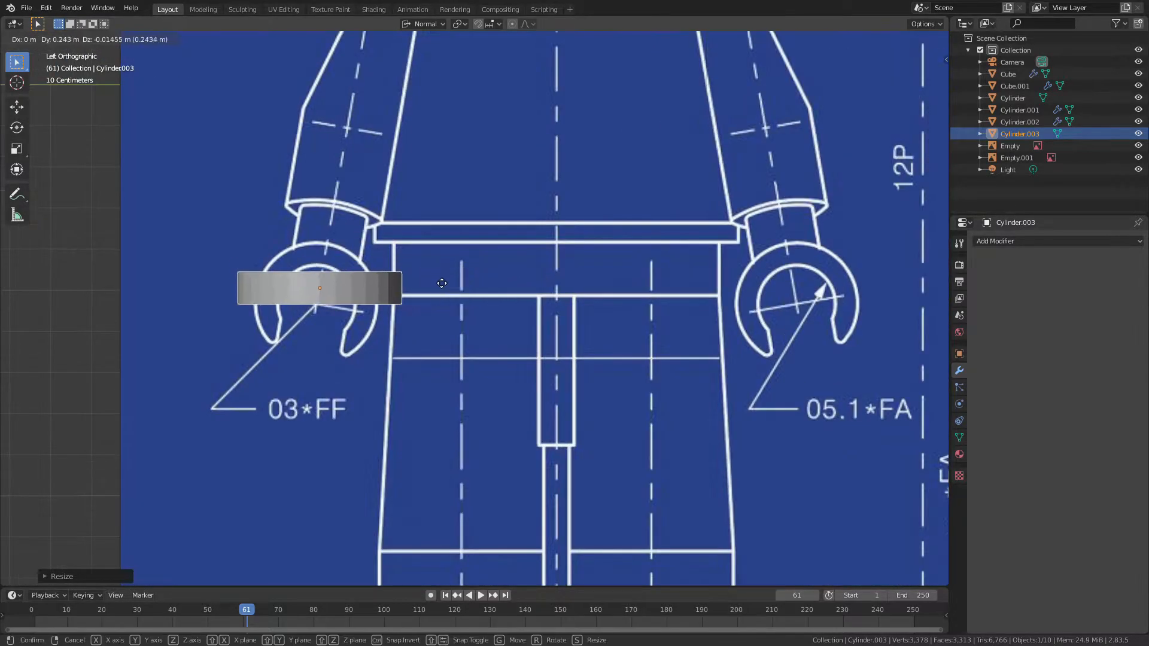
click(436, 291)
text(ry90)
key(Return)
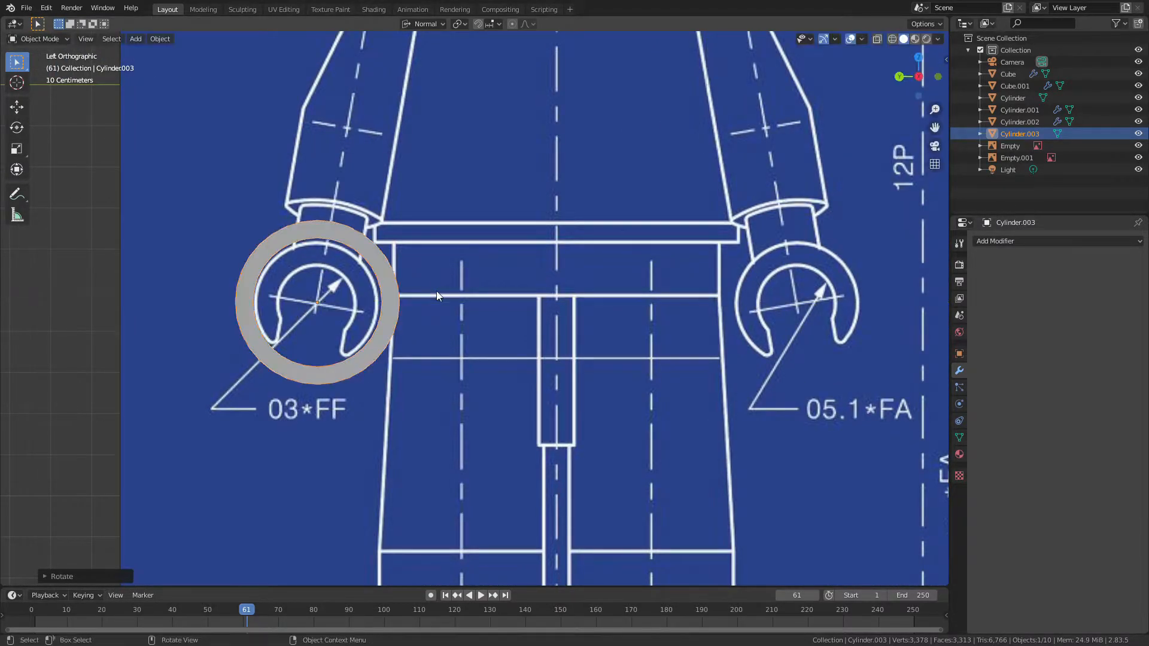
- Scale the ring down to roughly the size of the blueprint's hand outline
key(s)
click(396, 301)
scroll(461, 302, up, 4)
- Scale the ring's inner edge loops smaller to thicken it, and stretch them along normal Y to match its width
key(Tab)
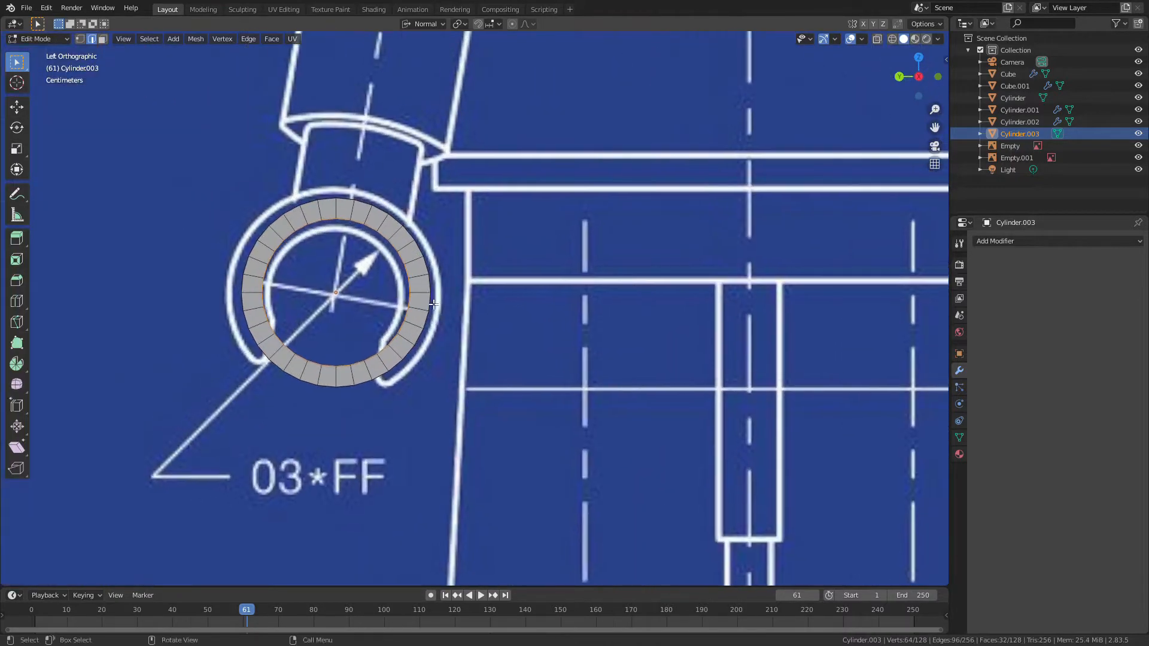
key(s)
click(450, 314)
middle_drag(450, 314, 583, 339)
scroll(583, 339, up, 3)
key(s)
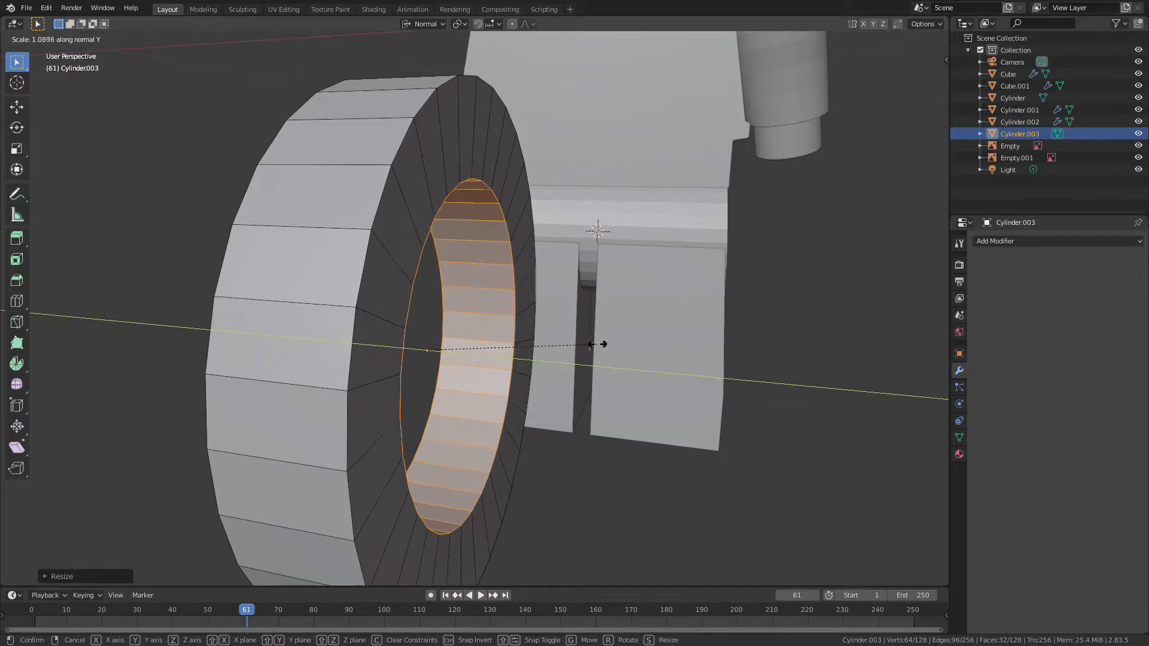
click(590, 341)
- In the left side view, scale up and move the ring so it matches the blueprint's hand circles
key(ctrl+KP_3)
shift+middle_drag(607, 352, 687, 373)
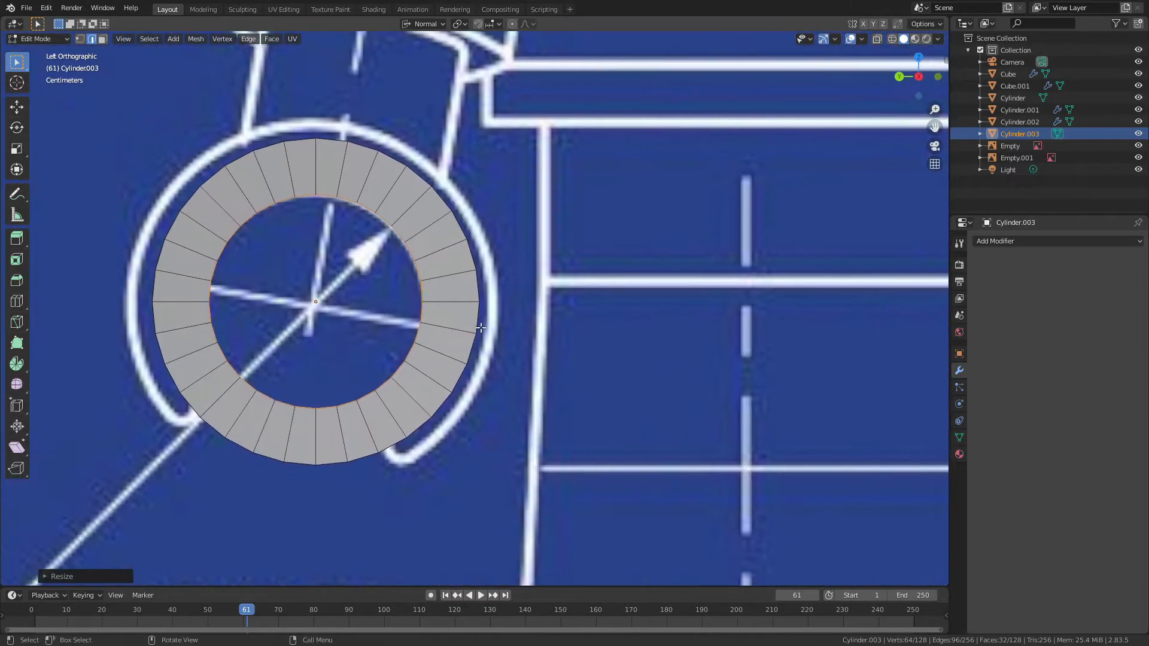
key(Tab)
key(s)
click(549, 354)
key(g)
click(548, 361)
- With X-ray on, select the ring's lower segments between the blueprint hand's two tips and delete them to open the C shape
key(Tab)
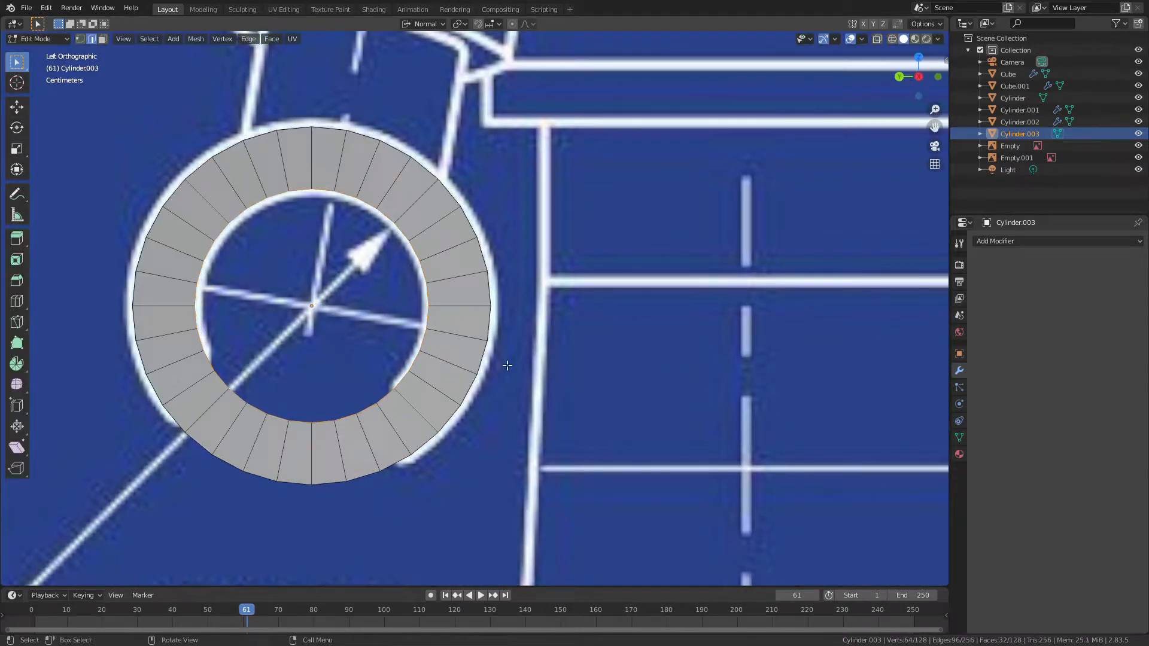
key(alt+z)
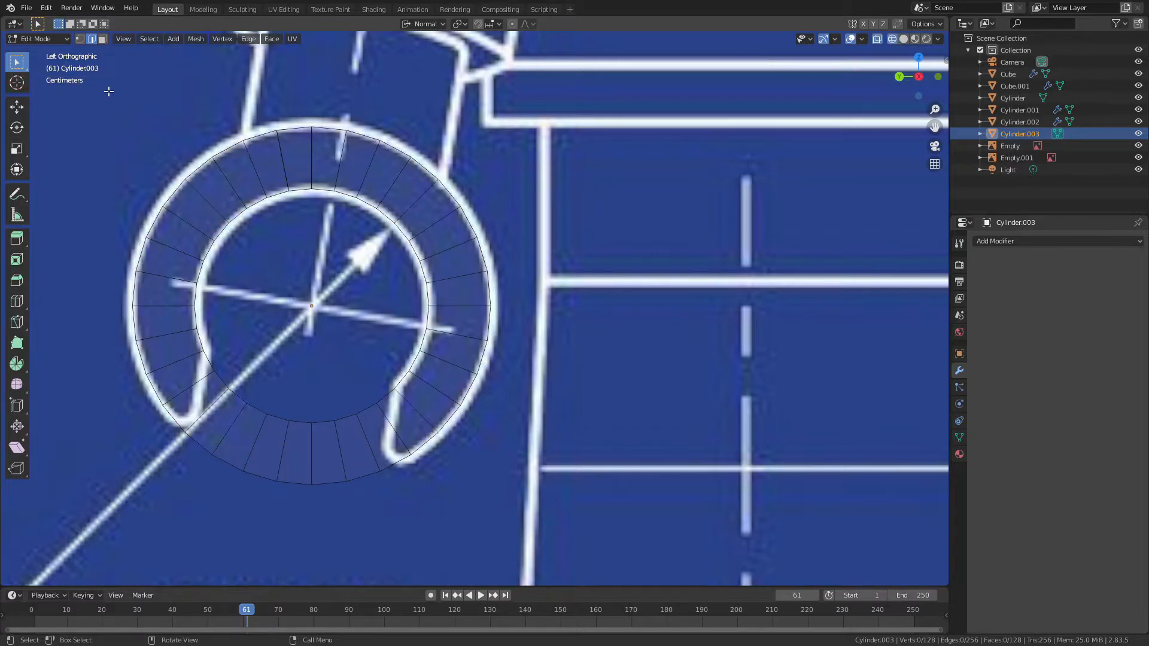
mouse_move(256, 425)
mouse_down()
mouse_move(222, 446)
mouse_move(357, 437)
mouse_up()
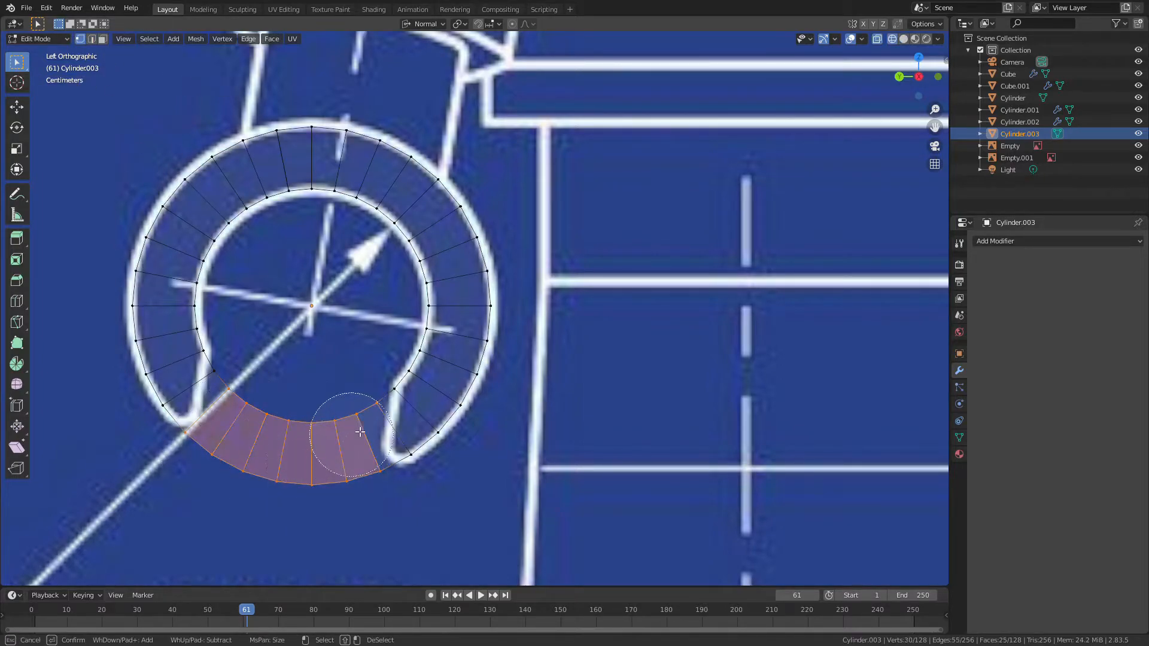
shift+drag(435, 472, 410, 385)
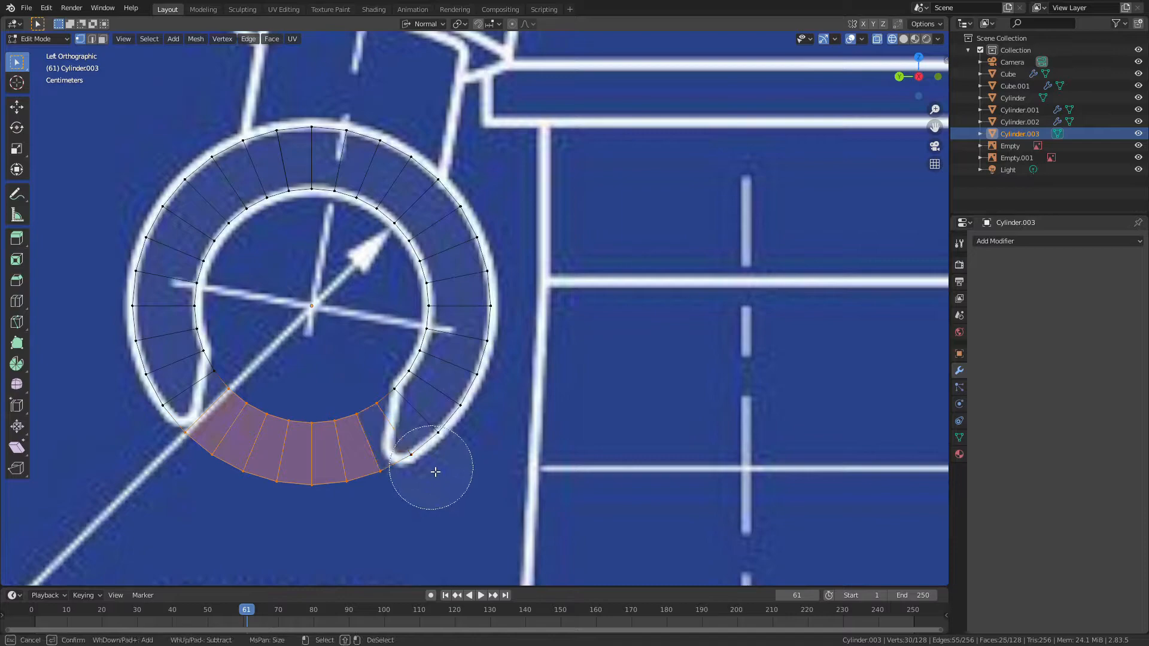
key(Escape)
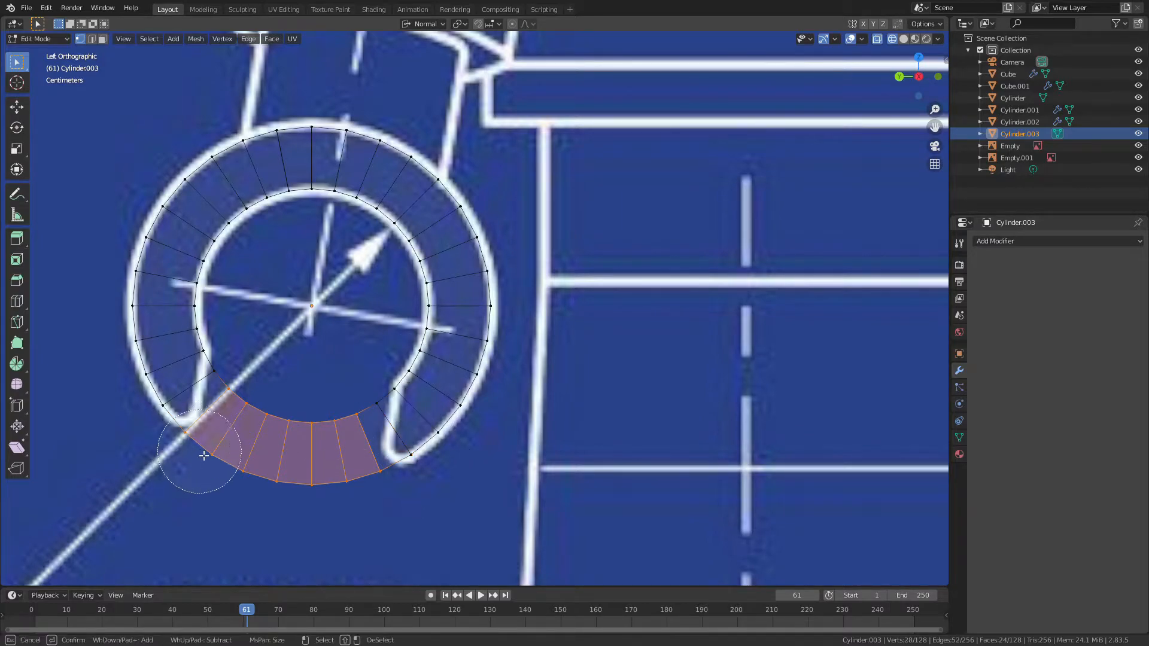
key(Escape)
key(x)
click(204, 375)
- Move and rotate the end face of the C's right-hand arm so it follows the blueprint hand's longer tip
key(c)
click(407, 445)
key(Escape)
key(g)
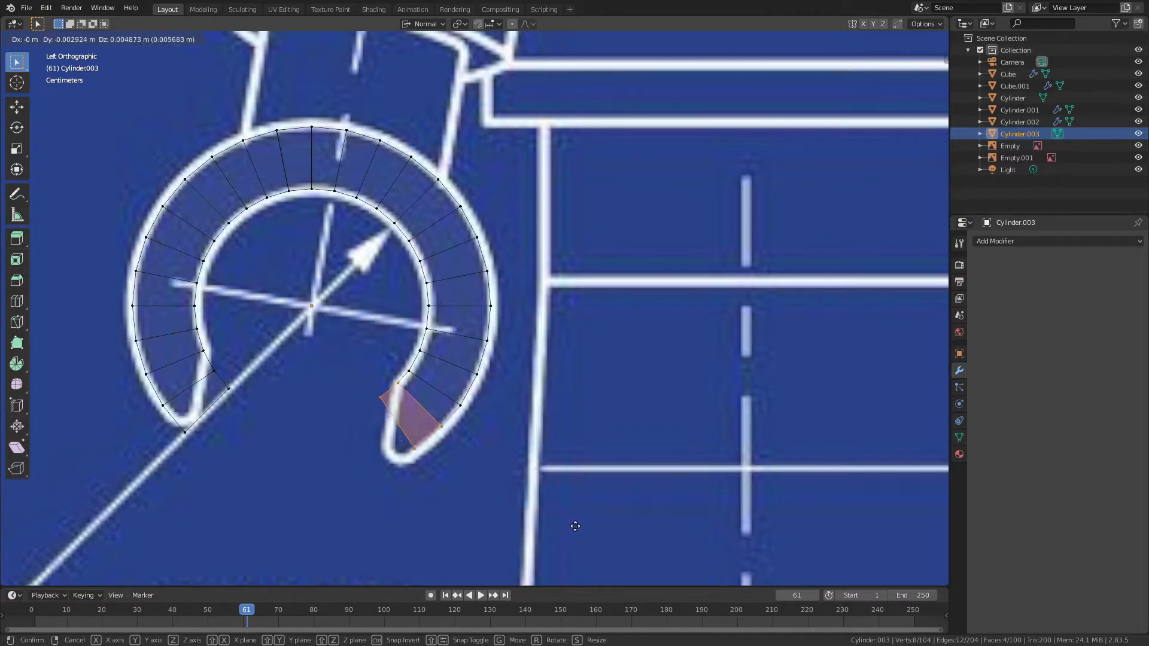
click(576, 524)
click(378, 421)
key(c)
click(383, 426)
key(Escape)
key(r)
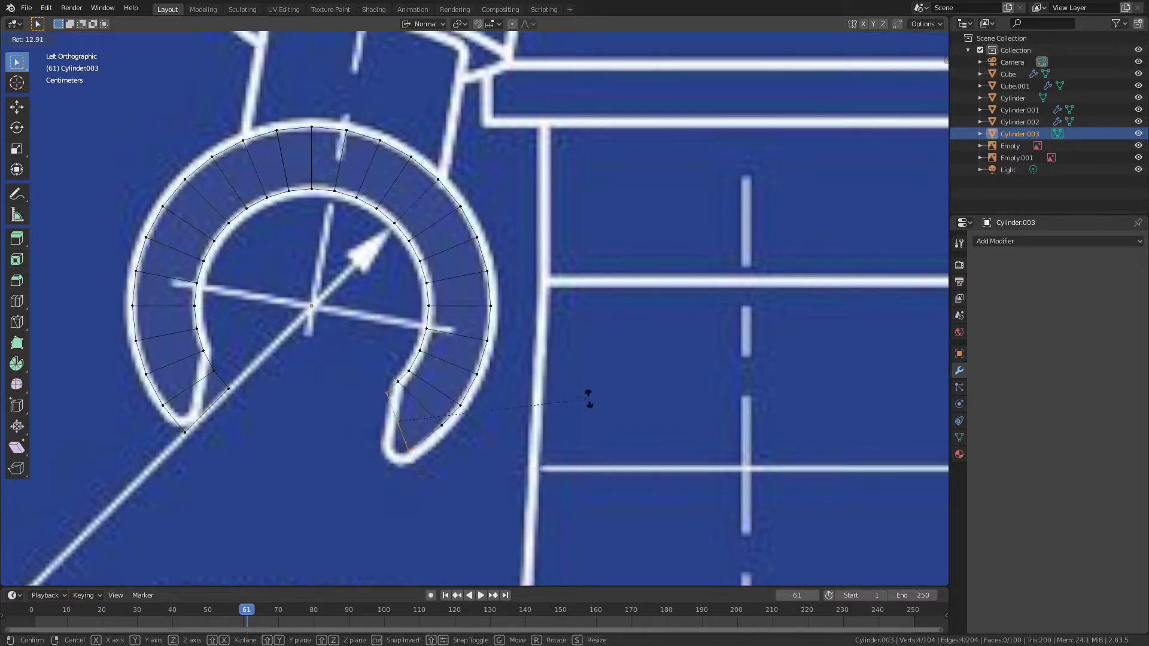
click(593, 419)
key(g)
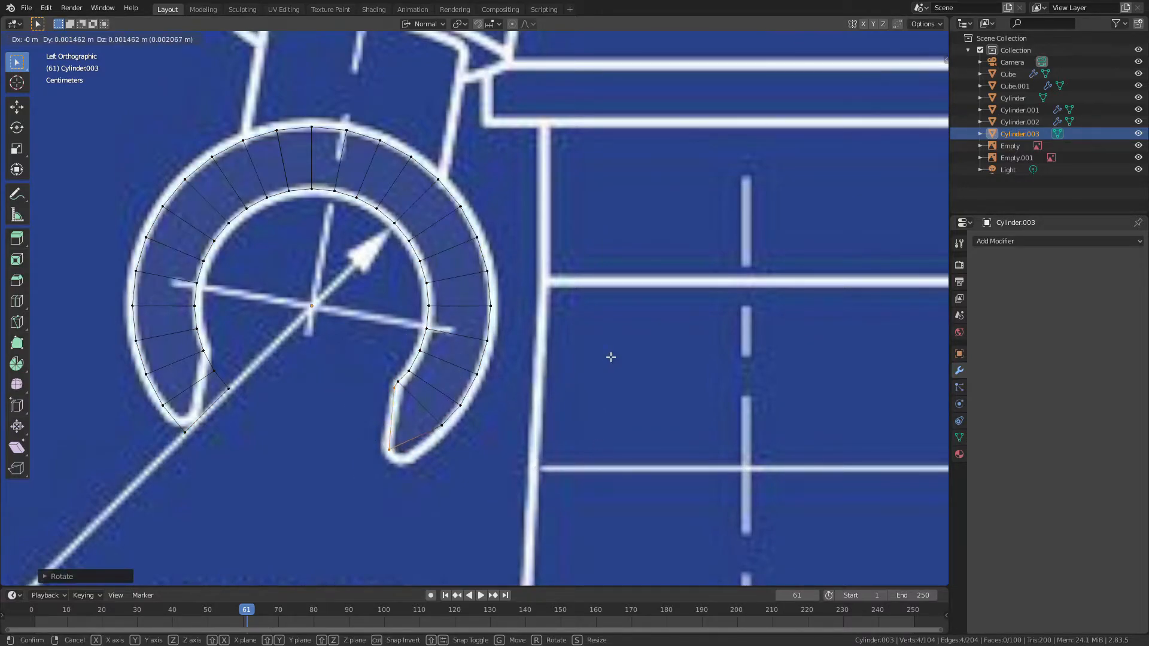
key(Escape)
- Rotate the edges behind the longer tip, add a loop cut there, and move its outer vertices onto the blueprint outline
key(c)
key(Escape)
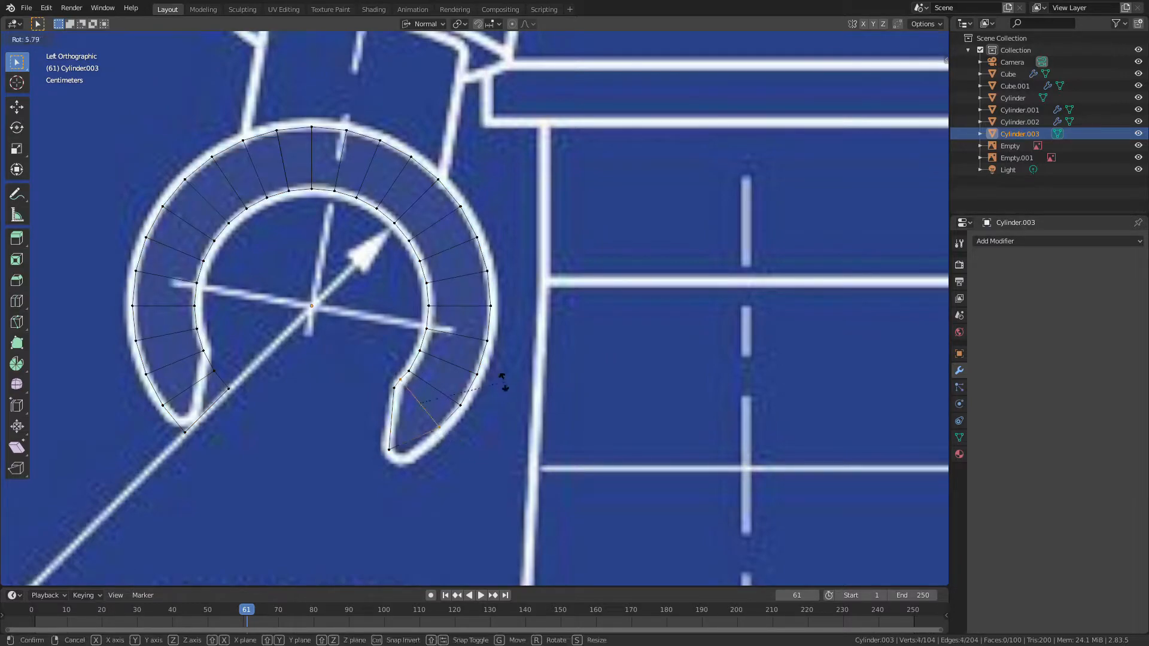
key(ctrl+e)
key(Escape)
key(ctrl+r)
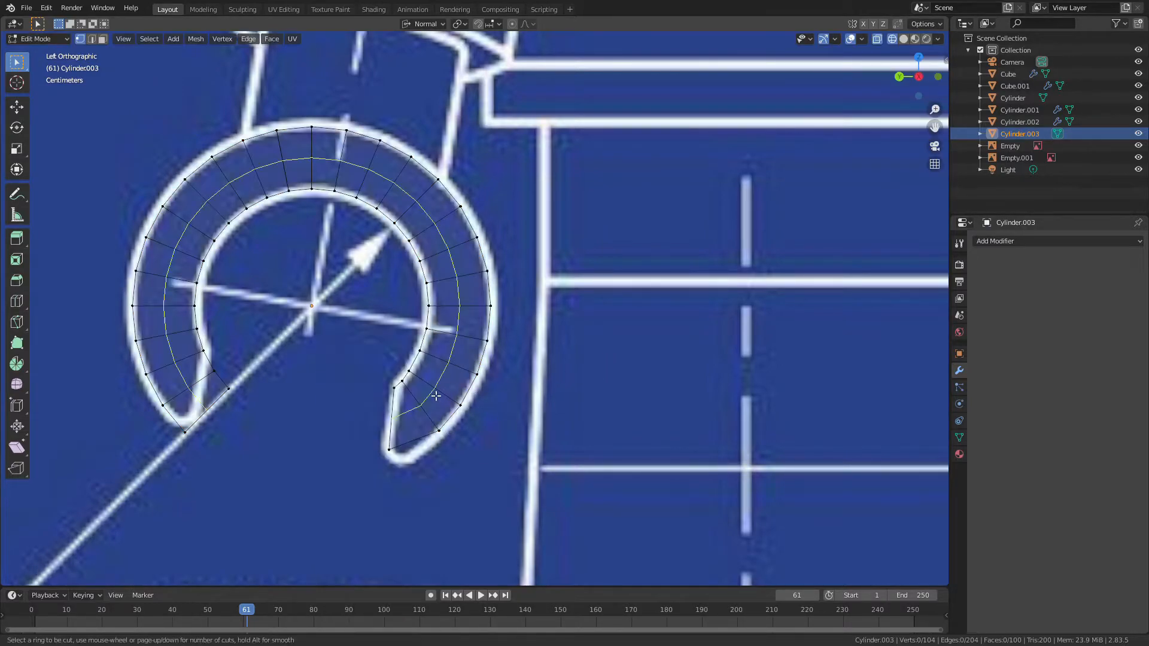
click(403, 385)
key(a)
key(a)
key(c)
key(g)
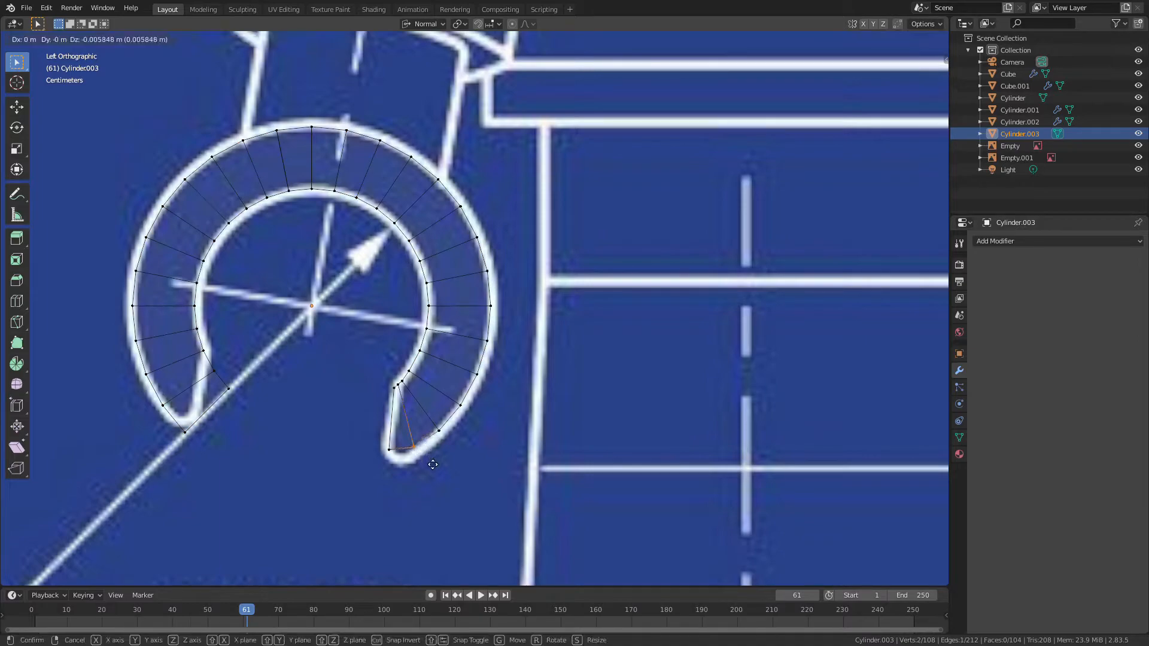
click(433, 464)
- Refine the longer tip's vertices and move the edges near the C's shorter tip onto the blueprint outline
key(a)
key(a)
key(c)
key(g)
click(207, 374)
key(a)
key(a)
key(c)
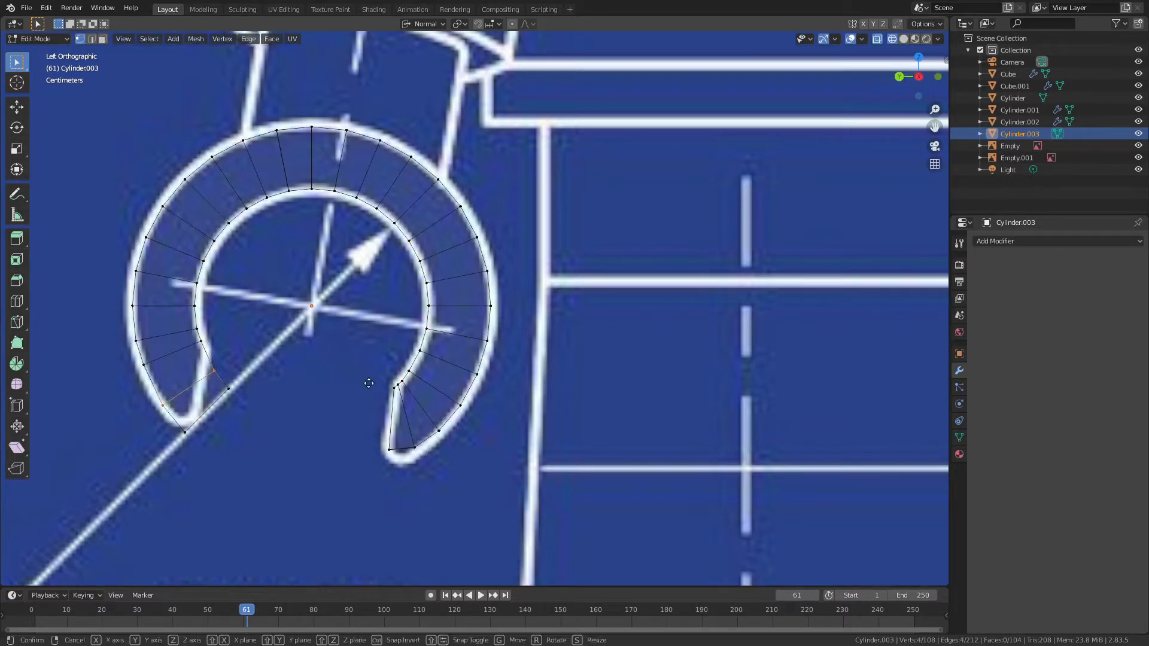
click(360, 363)
- Move the inner and outer end vertices of the C's shorter tip so it matches the blueprint hand's pointed end
key(a)
key(a)
key(c)
click(237, 395)
key(Escape)
key(g)
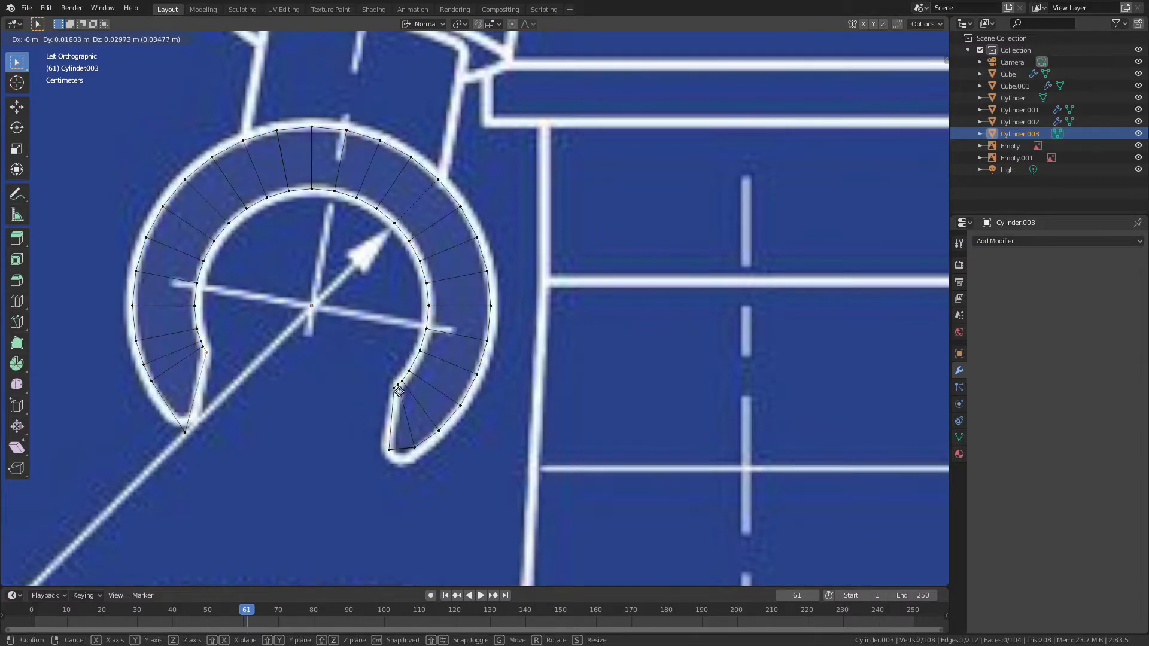
click(399, 390)
key(a)
key(a)
key(c)
key(g)
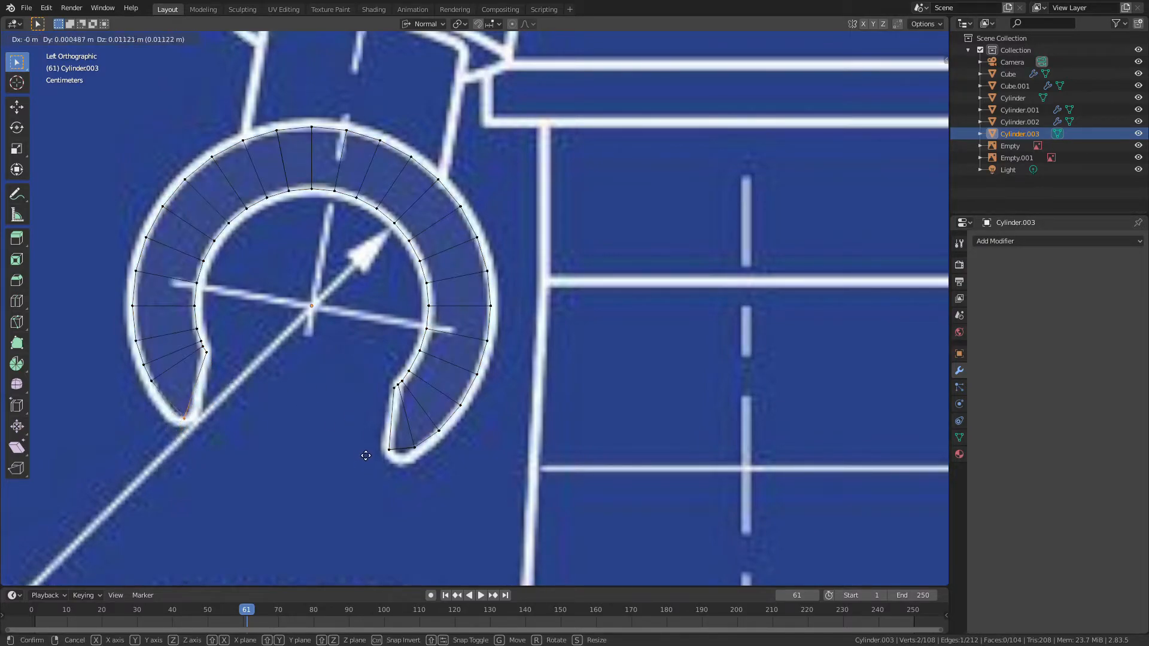
click(366, 456)
key(a)
key(a)
- In the front view, move the whole hand mesh onto the hand in the blueprint's side-view drawing
scroll(386, 454, down, 2)
key(KP_1)
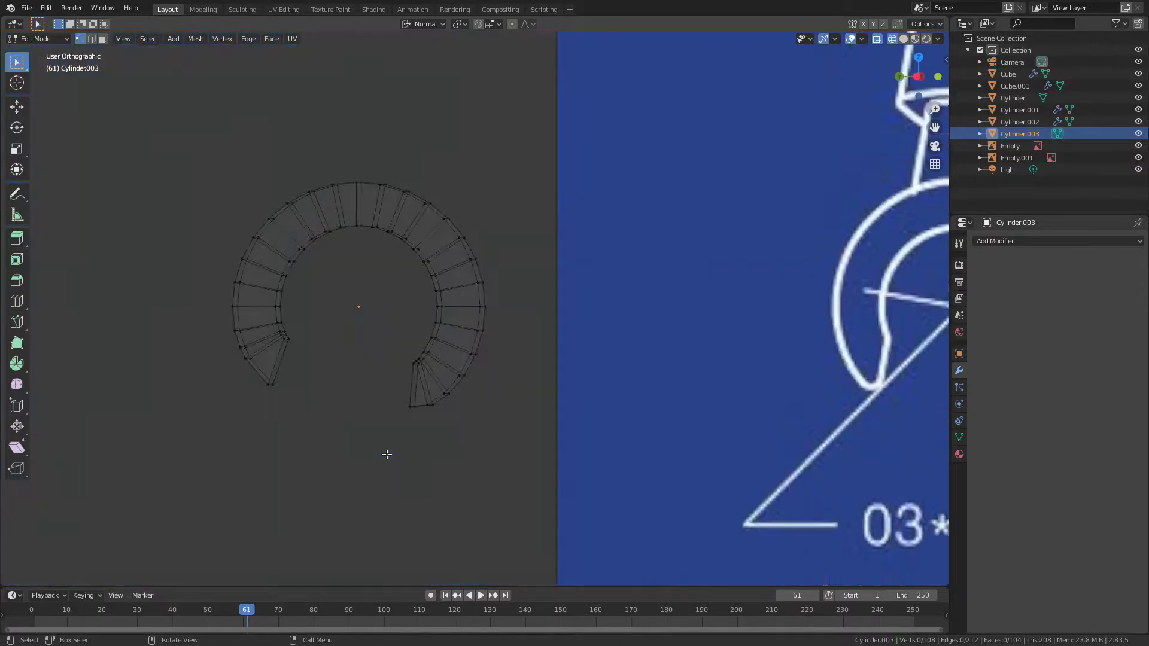
scroll(388, 455, down, 4)
shift+middle_drag(540, 445, 471, 439)
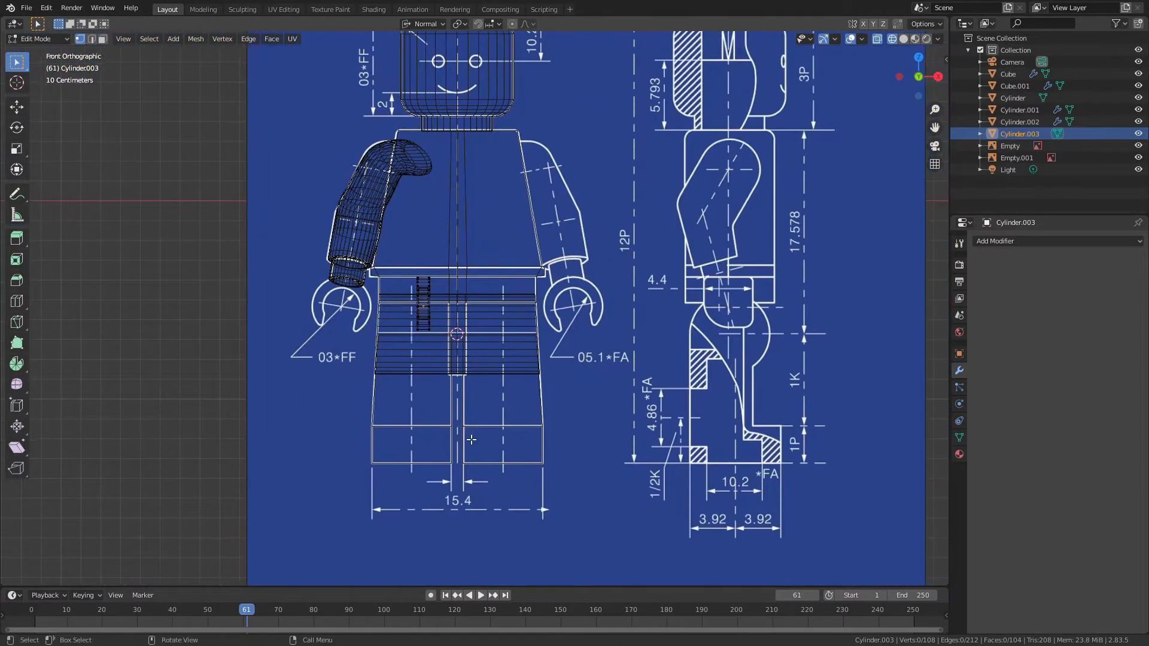
key(y)
key(y)
click(778, 407)
shift+middle_drag(733, 317, 499, 416)
scroll(499, 413, up, 10)
key(g)
- Try to stretch the hand mesh along normal Y to the blueprint hand's width, and undo the scaling
key(s)
key(y)
key(y)
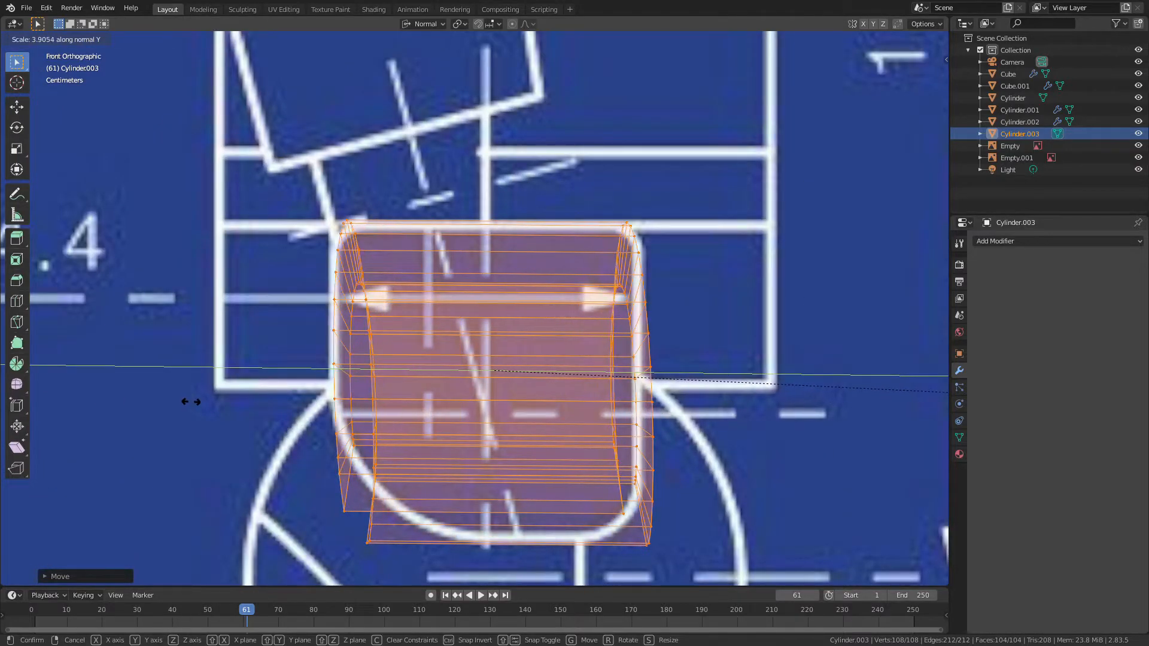
right_click(262, 418)
scroll(266, 418, down, 8)
shift+middle_drag(423, 389, 414, 386)
scroll(414, 387, up, 5)
scroll(416, 386, up, 8)
scroll(436, 378, down, 6)
key(s)
key(y)
click(252, 401)
middle_drag(252, 401, 382, 369)
scroll(401, 388, down, 6)
scroll(417, 383, up, 7)
scroll(447, 385, down, 3)
middle_drag(448, 387, 475, 495)
key(ctrl+z)
middle_drag(507, 385, 501, 279)
key(KP_1)
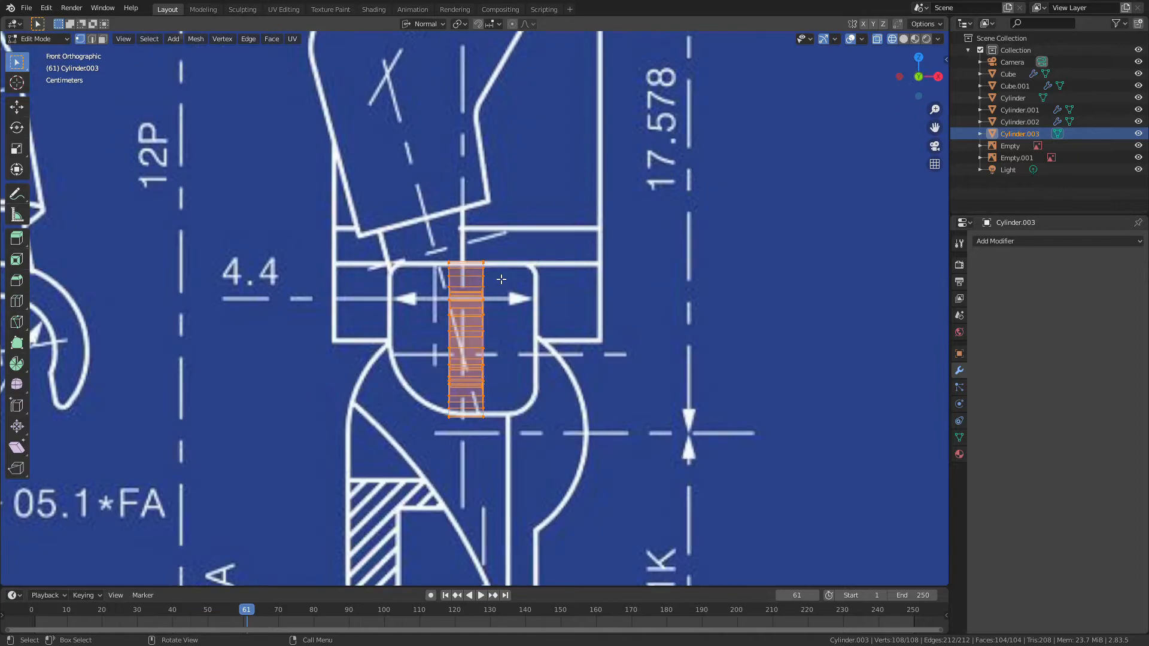
- Stretch the hand mesh along normal Y in the front view to match the blueprint hand's 4.4 width
key(Tab)
key(n)
key(n)
key(Tab)
key(s)
key(x)
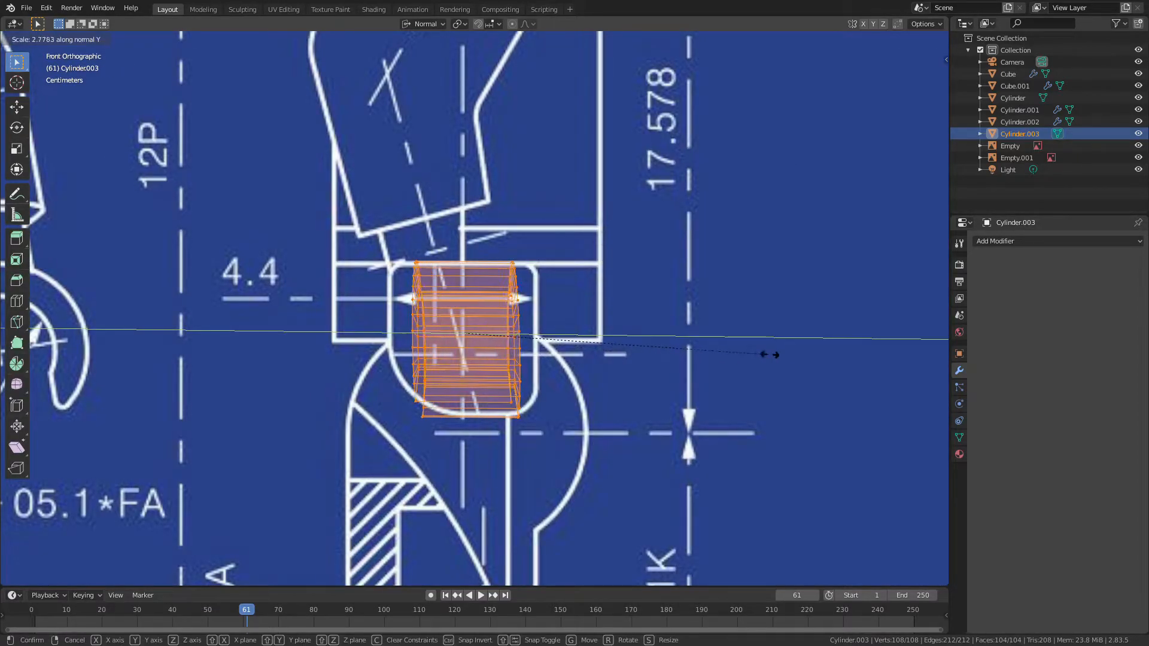
click(813, 372)
key(Tab)
middle_drag(812, 373, 766, 412)
- Reset the hand's origin to the centre of its own geometry and save the file
scroll(659, 390, down, 4)
scroll(452, 381, down, 7)
scroll(453, 380, down, 2)
middle_drag(453, 379, 425, 375)
scroll(274, 181, up, 7)
click(88, 39)
click(88, 40)
click(161, 39)
mouse_move(175, 63)
click(326, 101)
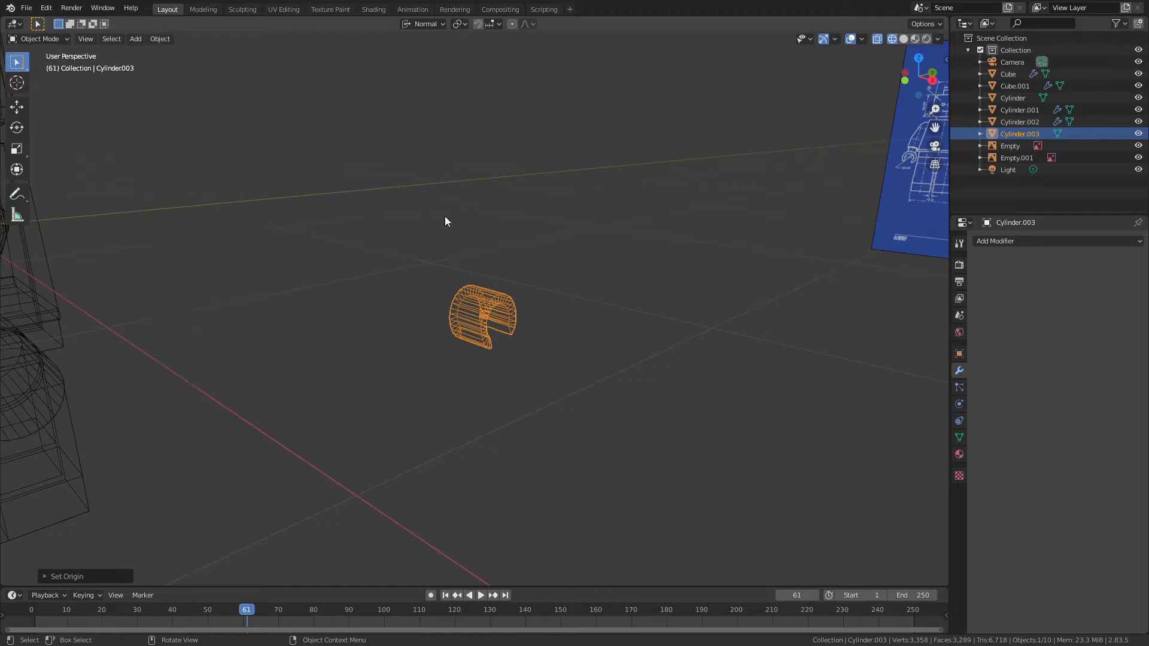
click(442, 212)
scroll(444, 213, down, 6)
middle_drag(445, 215, 489, 244)
scroll(562, 305, up, 6)
key(ctrl+s)
- Switch the transform orientation to Global and move the hand along X under the modelled arm's wrist in the front view
key(KP_1)
scroll(486, 363, up, 3)
click(512, 361)
key(Tab)
key(Tab)
scroll(584, 347, down, 4)
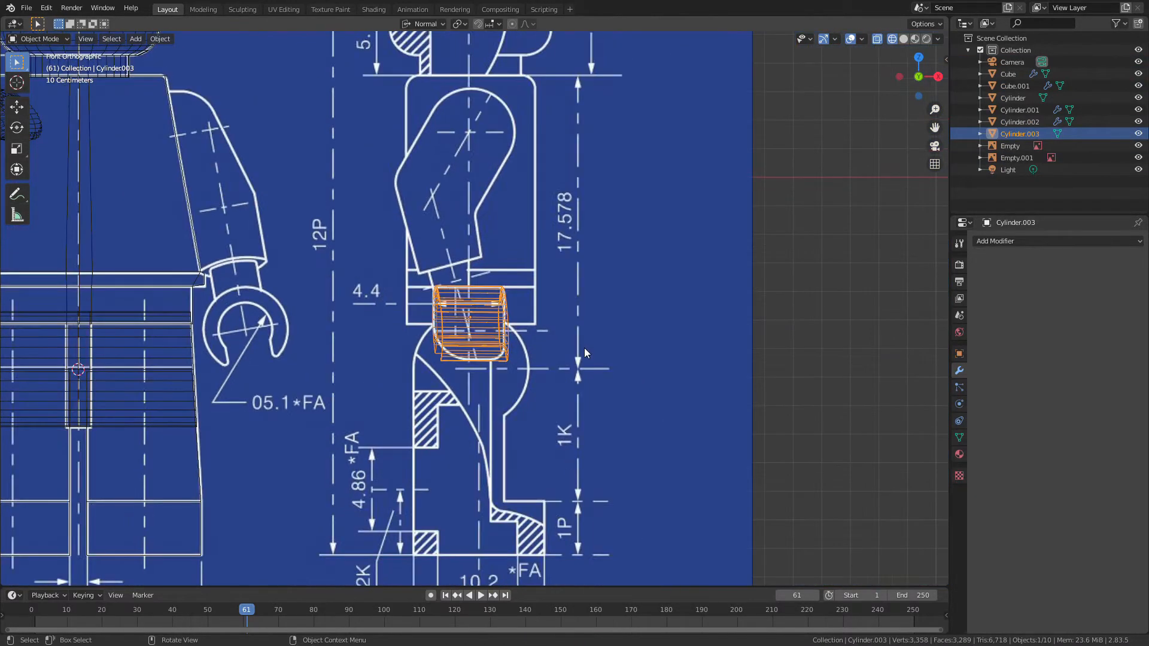
key(g)
key(y)
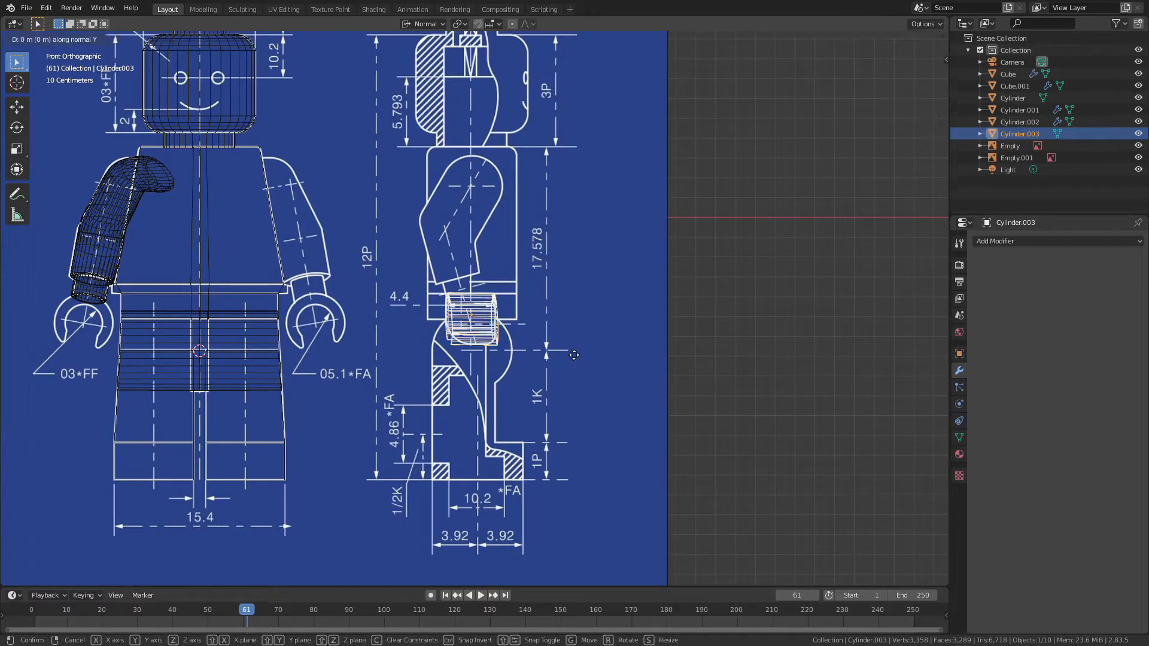
key(Escape)
click(423, 24)
click(412, 60)
key(g)
key(x)
click(138, 279)
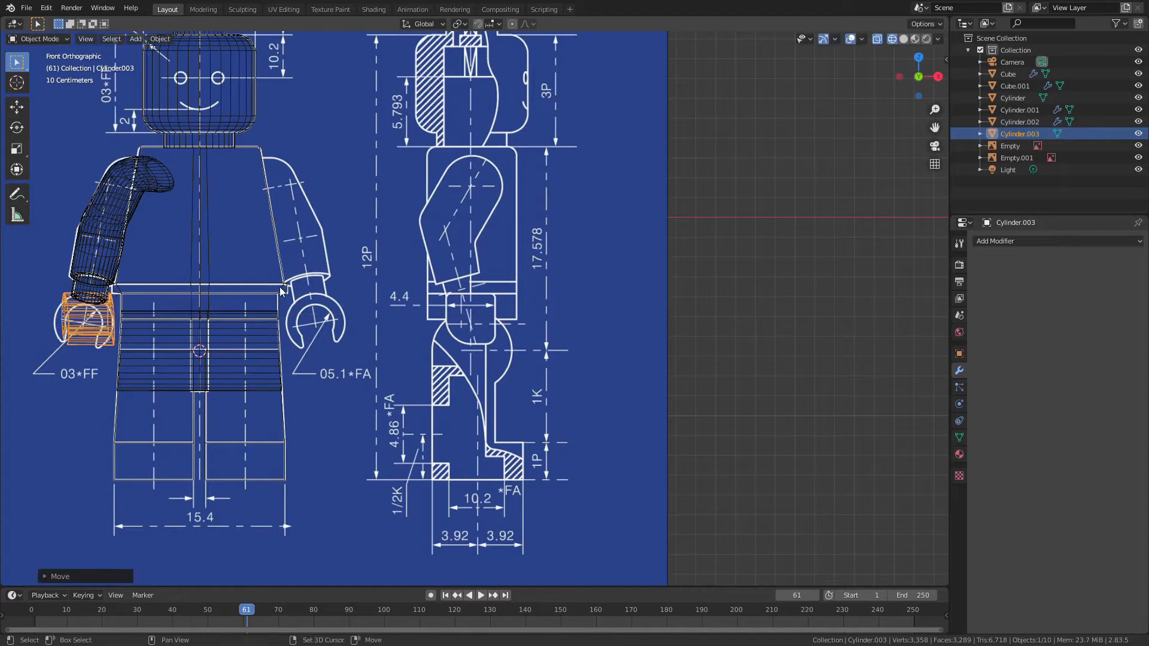
- Rotate the hand 90 degrees about Z and move it onto the blueprint's C-shaped hand outline
shift+middle_drag(240, 286, 567, 278)
scroll(567, 279, down, 1)
text(rz90)
key(Return)
scroll(515, 340, up, 8)
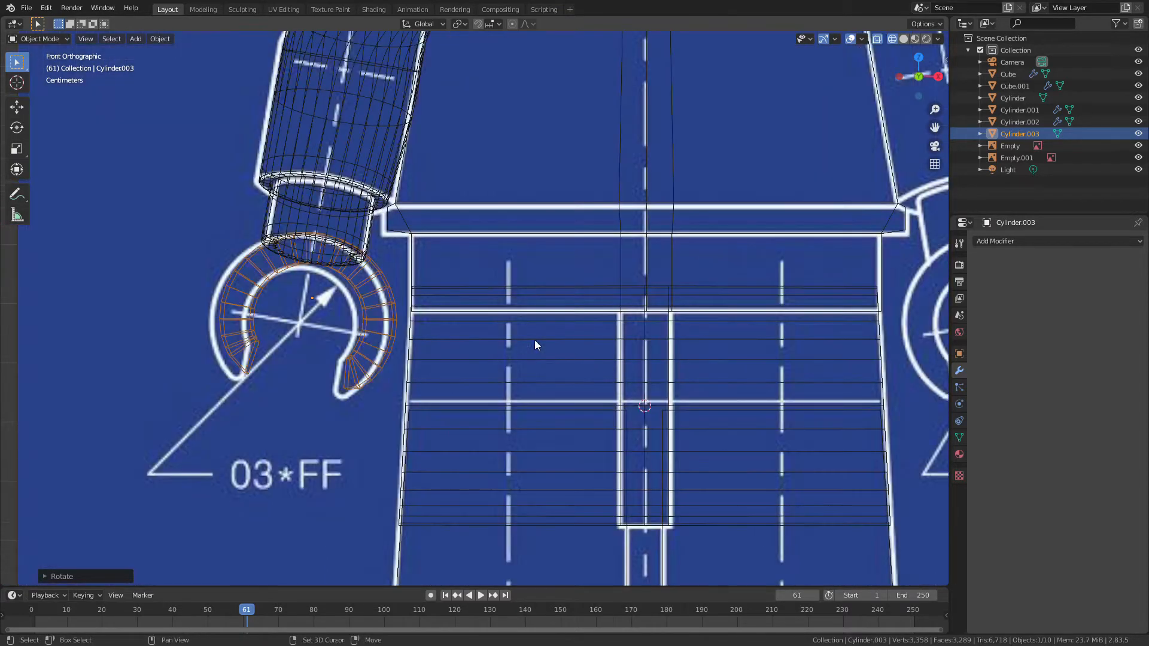
key(g)
click(607, 348)
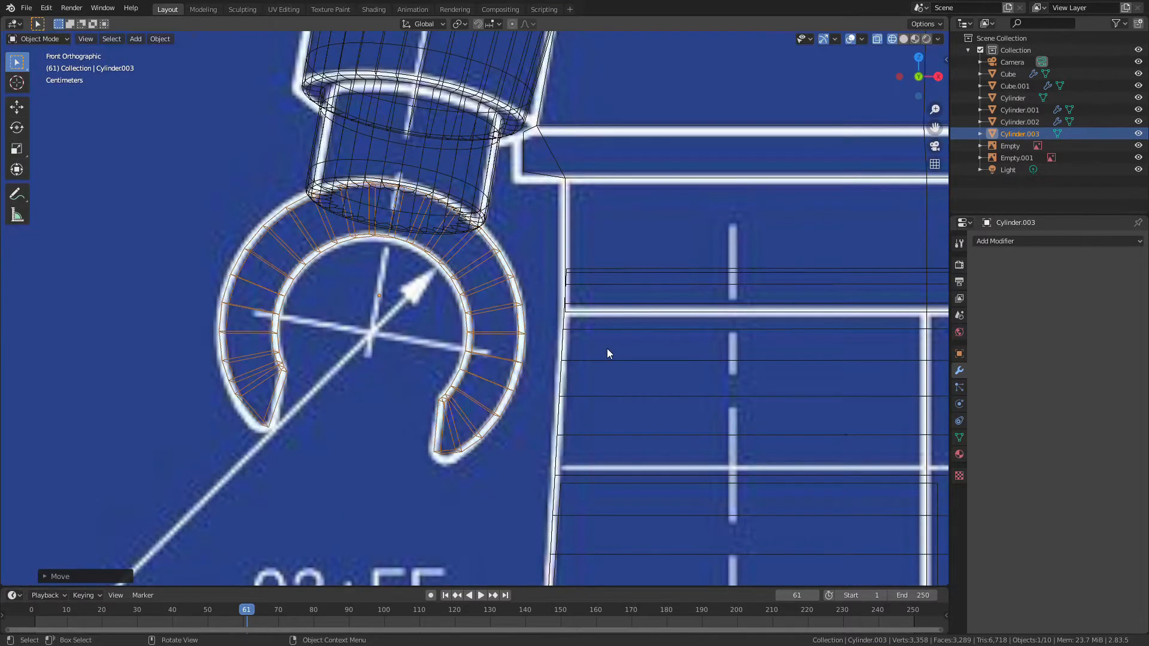
- In the left side view, move the hand along Y onto the side-view drawing's hand beneath the wrist
key(ctrl+KP_3)
scroll(602, 363, down, 8)
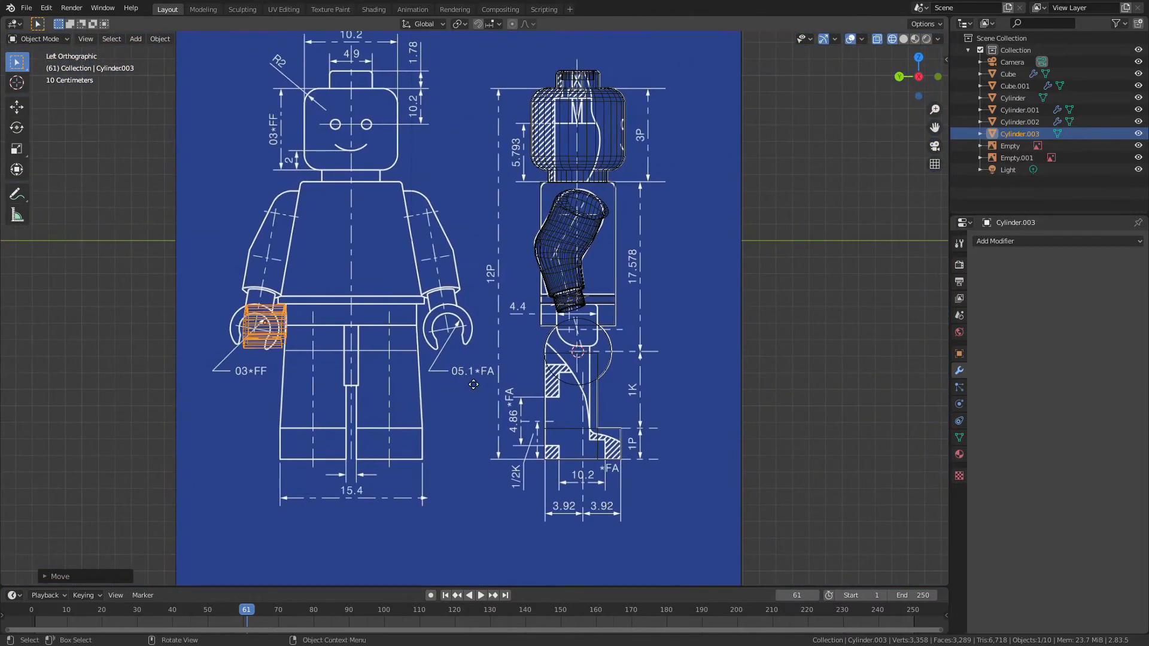
key(g)
key(y)
click(785, 403)
scroll(642, 327, up, 8)
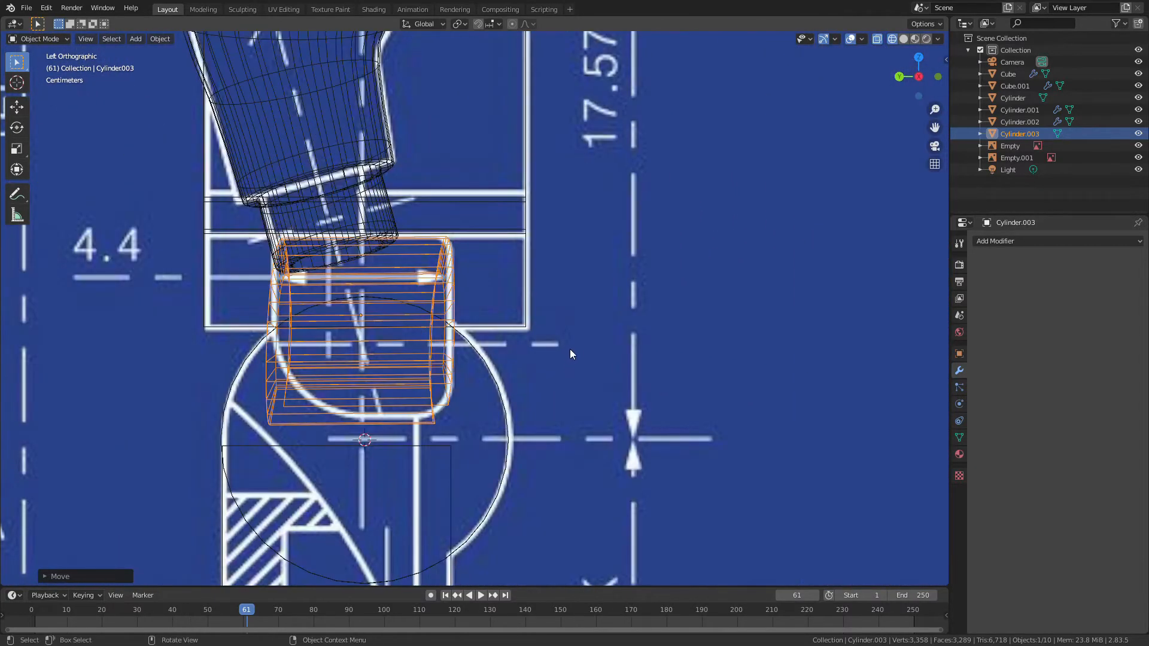
key(r)
right_click(605, 382)
- Switch the viewport to solid shading, deselect everything and save the file
scroll(603, 377, down, 3)
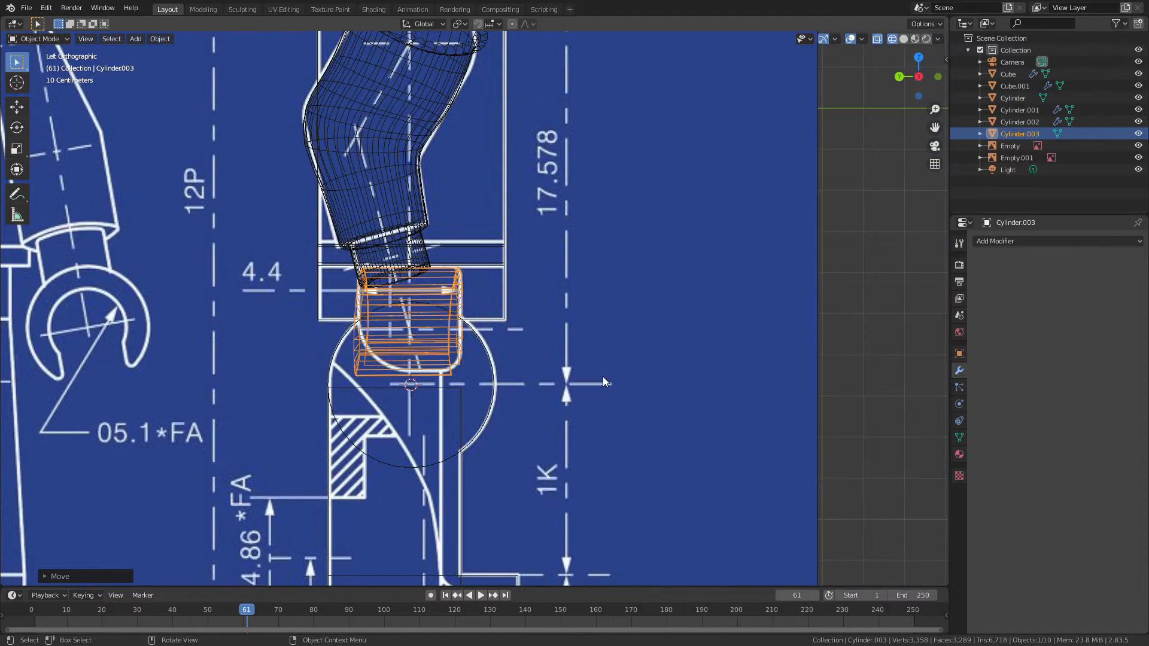
middle_drag(611, 354, 539, 383)
key(z)
key(6)
key(alt+a)
key(ctrl+s)
- Examine how the hand joins the wrist from the front and side of the figure, and select the hand
scroll(539, 384, down, 5)
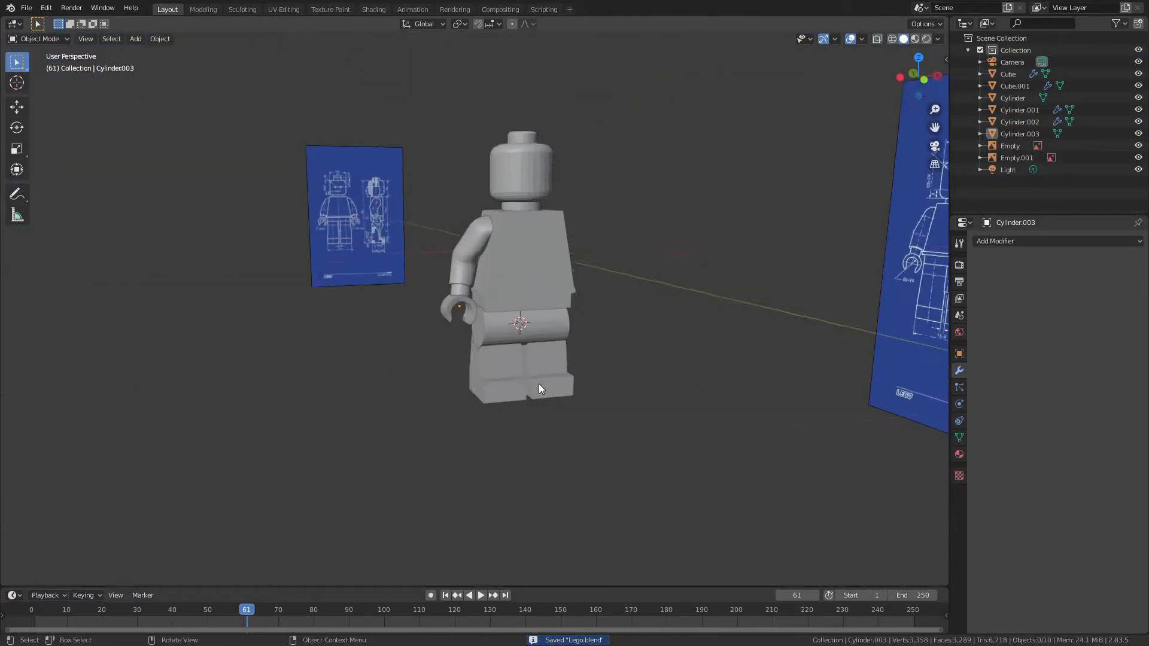
scroll(538, 379, up, 6)
key(KP_1)
key(a)
key(alt+a)
scroll(523, 369, down, 4)
middle_drag(523, 370, 711, 368)
scroll(598, 348, up, 5)
click(527, 335)
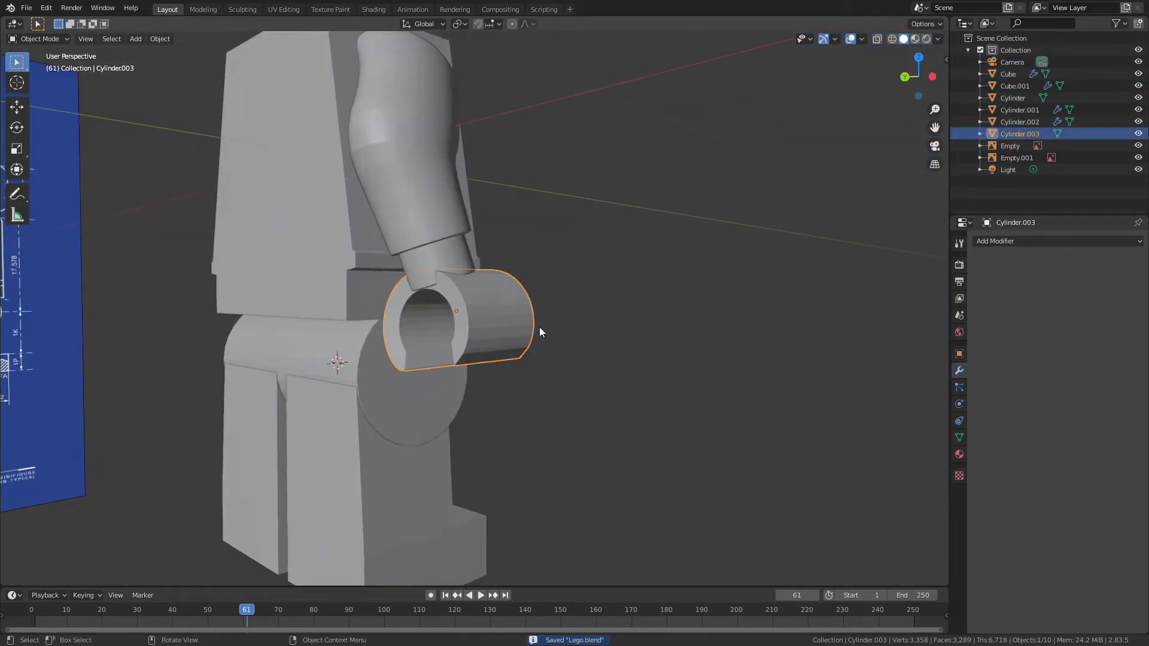
- Adjust the hand's position along Y beneath the wrist and clear the selection
key(g)
key(y)
click(511, 343)
key(a)
key(a)
- In the hand's mesh, fill the open end of the C-shaped prong nearest the body with a face
click(464, 358)
key(Tab)
middle_drag(465, 358, 493, 341)
scroll(492, 341, up, 2)
key(a)
key(a)
key(c)
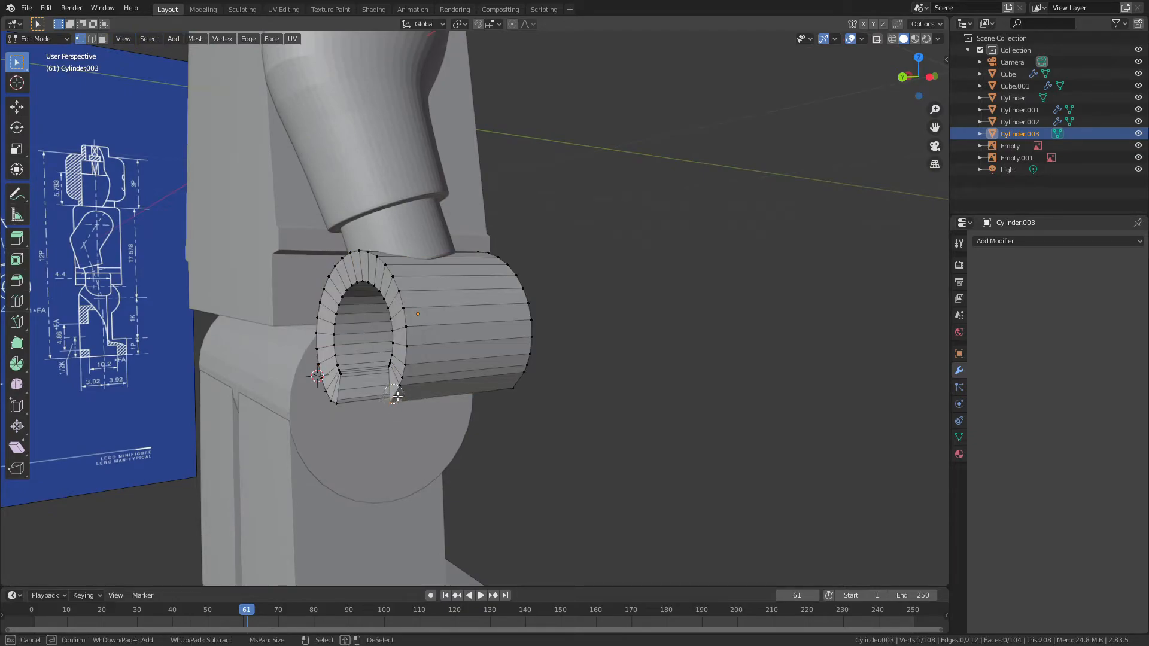
key(Escape)
middle_drag(394, 377, 475, 379)
key(a)
key(alt+a)
scroll(413, 415, up, 4)
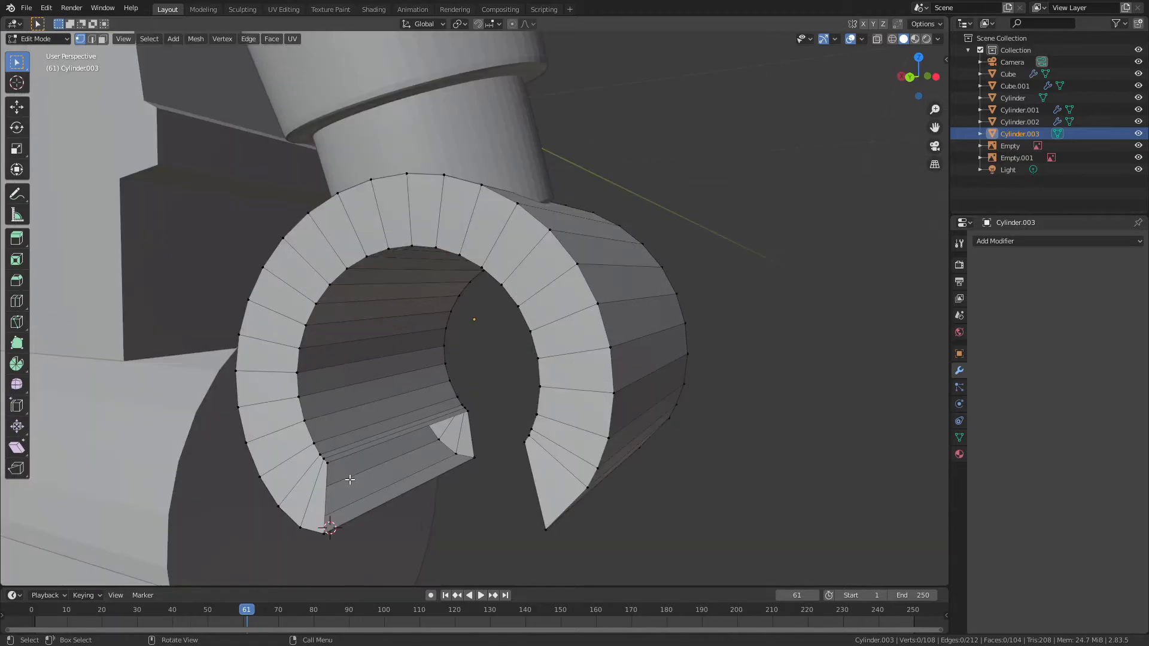
key(f)
- Fill the open end of the hand's outer prong with a face and leave Edit Mode
middle_drag(403, 465, 739, 458)
key(alt+a)
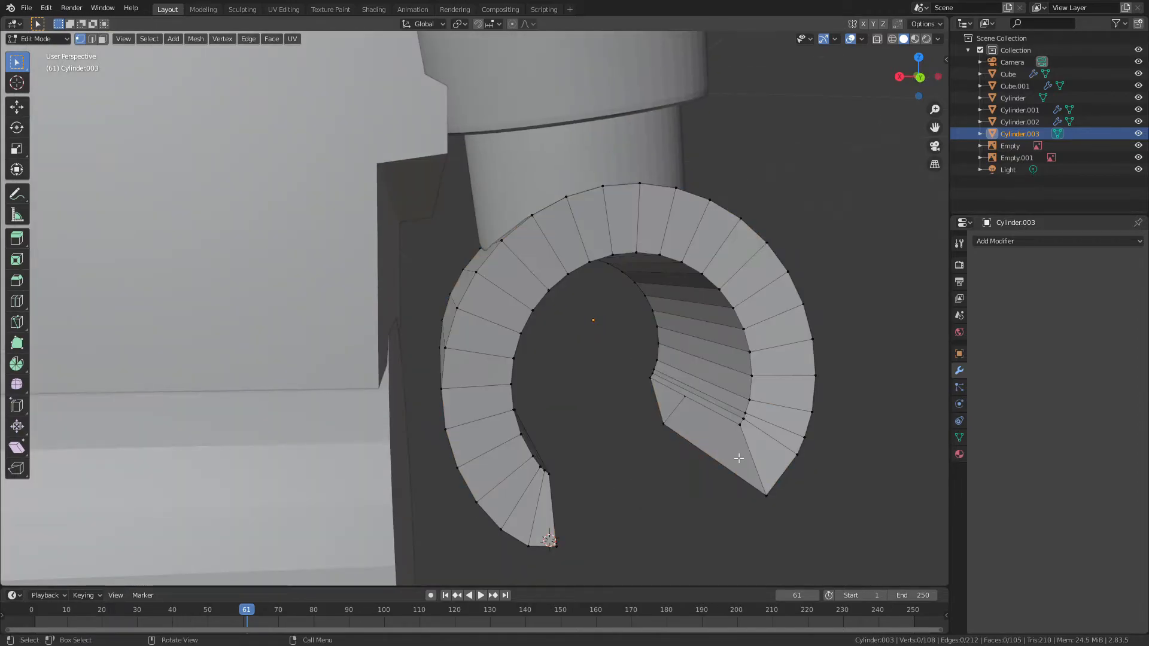
key(f)
key(Tab)
key(alt+a)
middle_drag(679, 433, 605, 423)
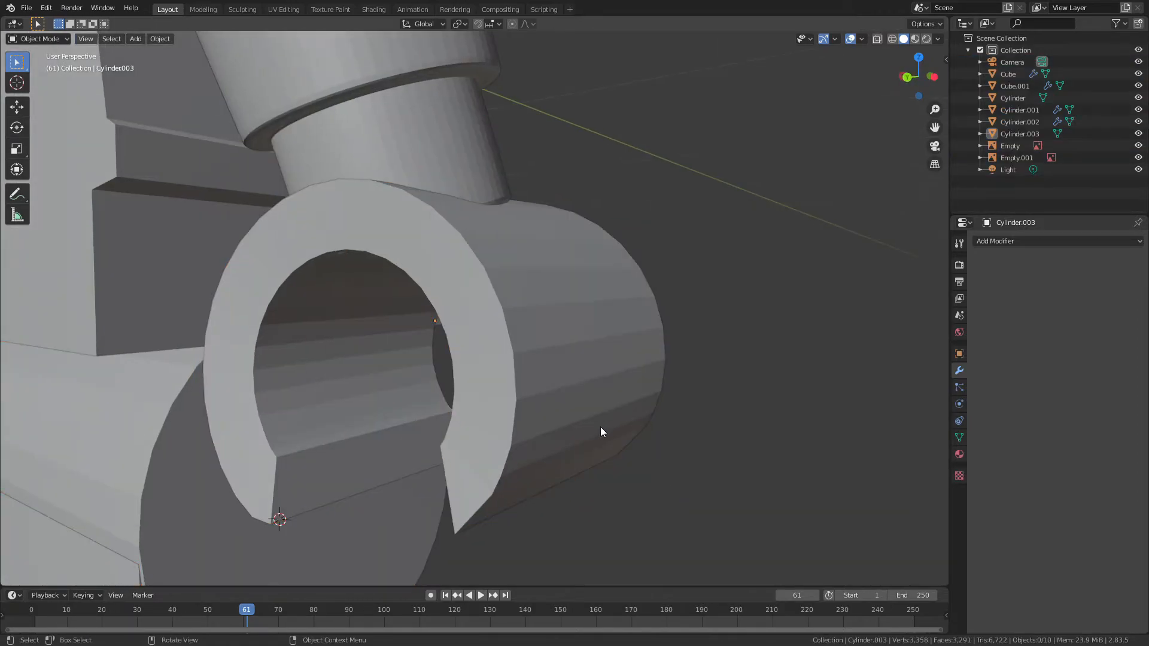
- Move the rear tip vertex of the hand's outer prong forward along Y using smooth proportional editing with a size of 0.10
click(493, 463)
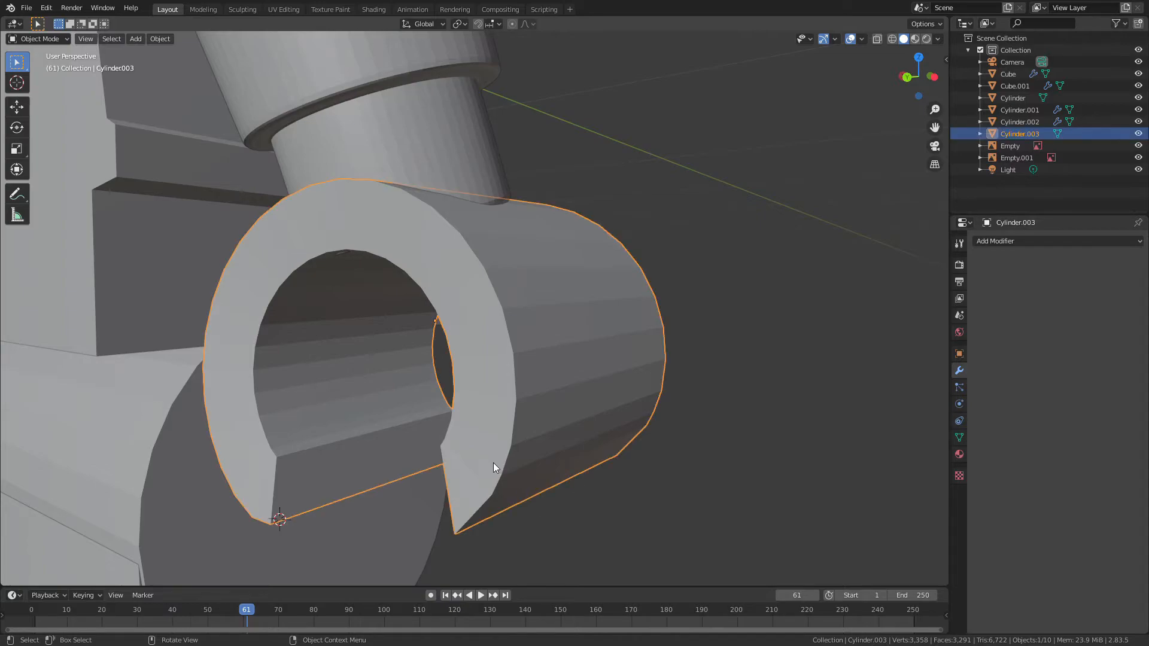
key(Tab)
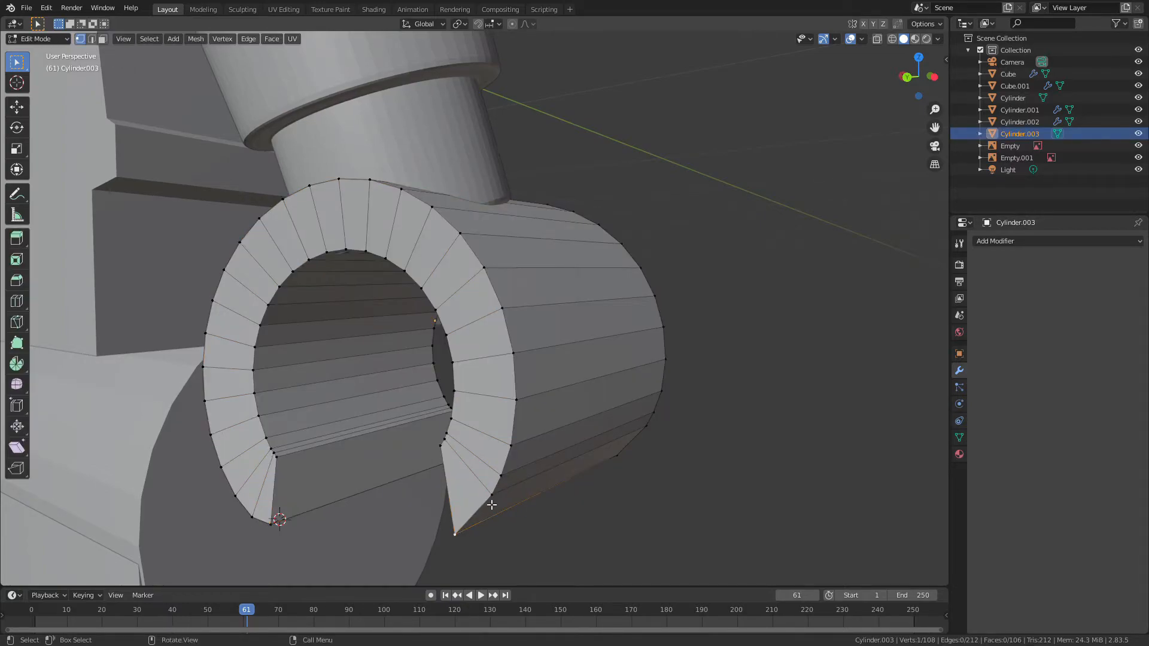
key(g)
key(y)
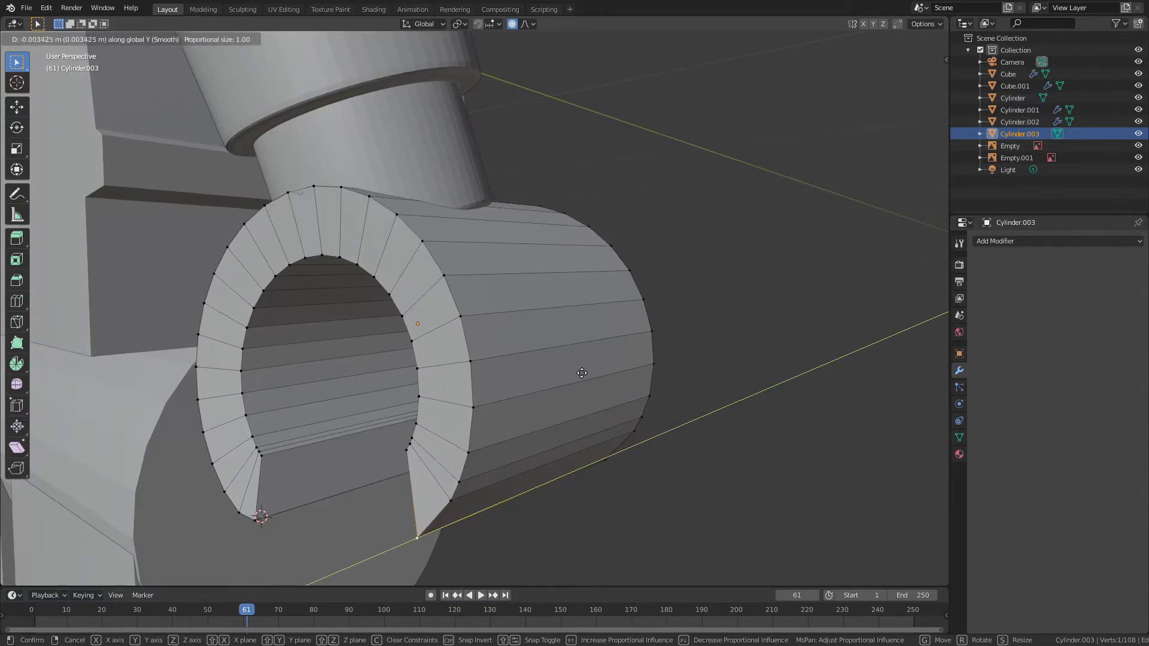
key(y)
key(y)
scroll(577, 369, up, 7)
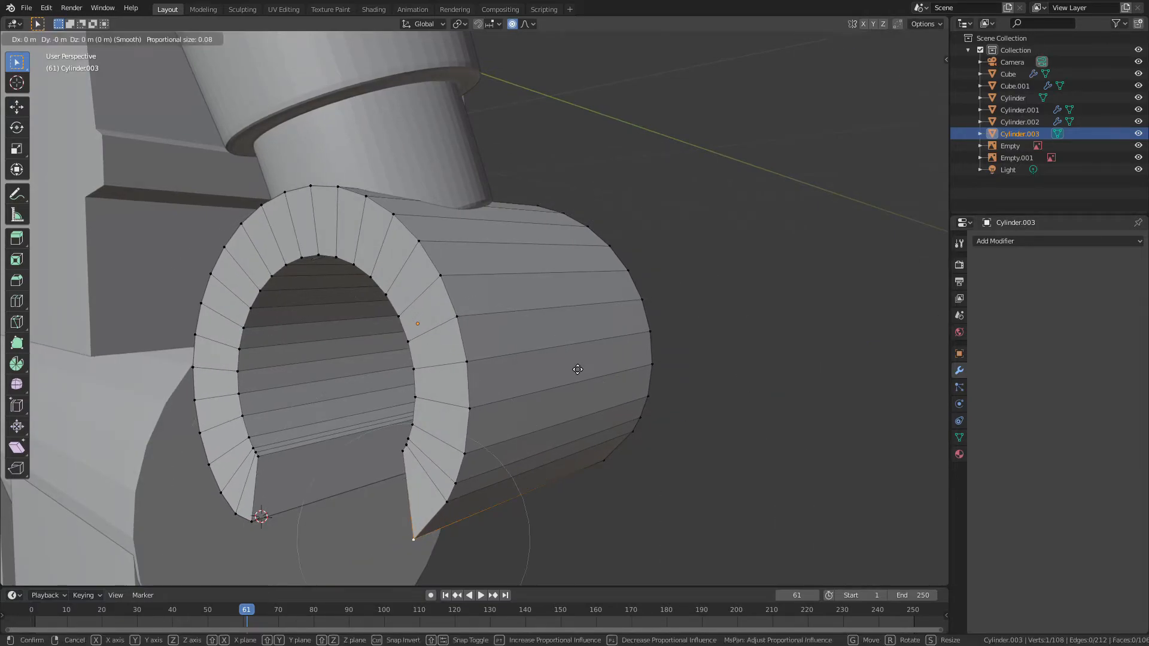
key(y)
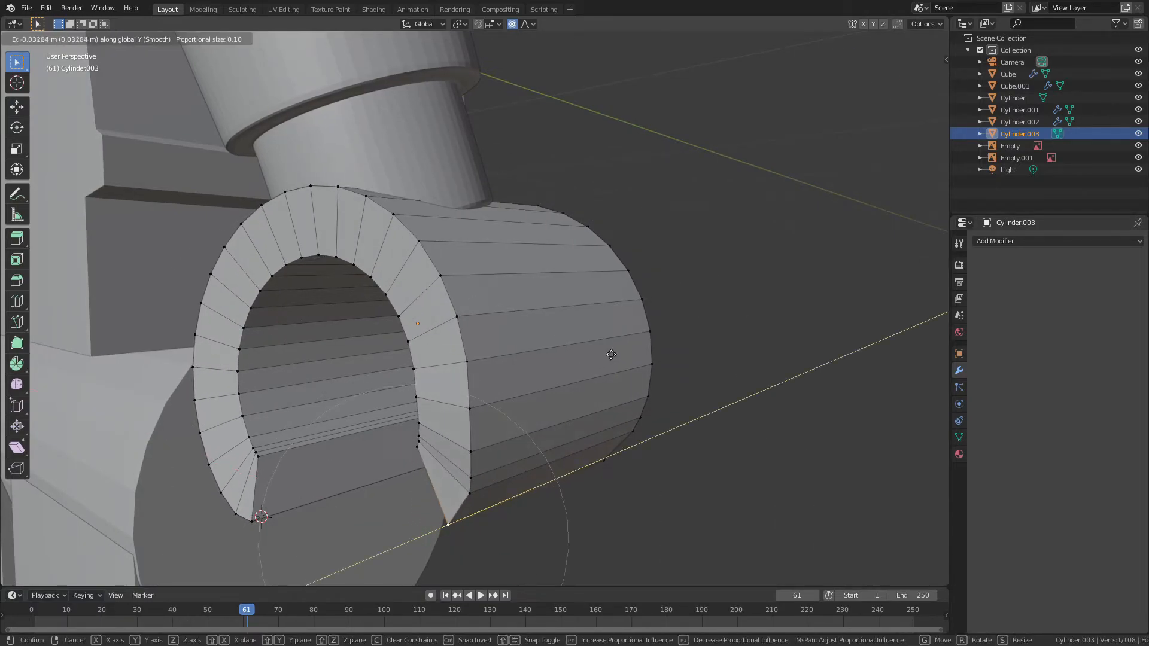
click(629, 345)
mouse_move(629, 345)
middle_down()
mouse_move(577, 346)
mouse_move(614, 346)
middle_up()
- Move the rear tip vertex of the inner prong forward along Y with proportional editing, leave Edit Mode and save the file
click(247, 516)
key(g)
key(y)
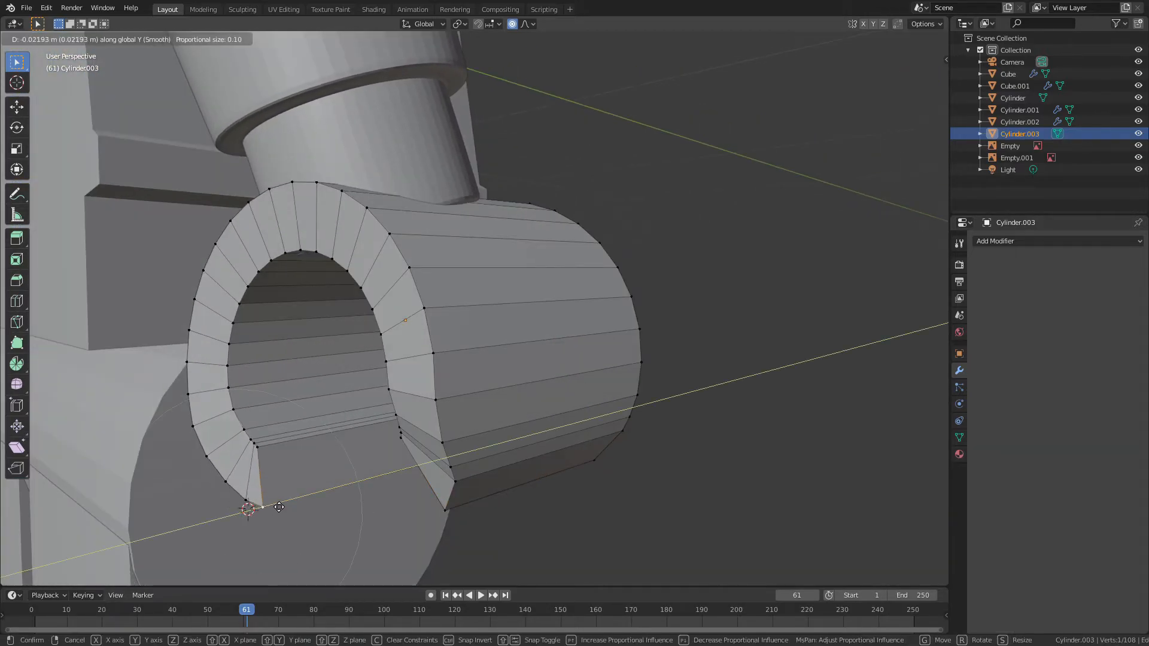
right_click(308, 493)
middle_drag(308, 493, 345, 475)
key(g)
key(y)
click(396, 466)
key(Tab)
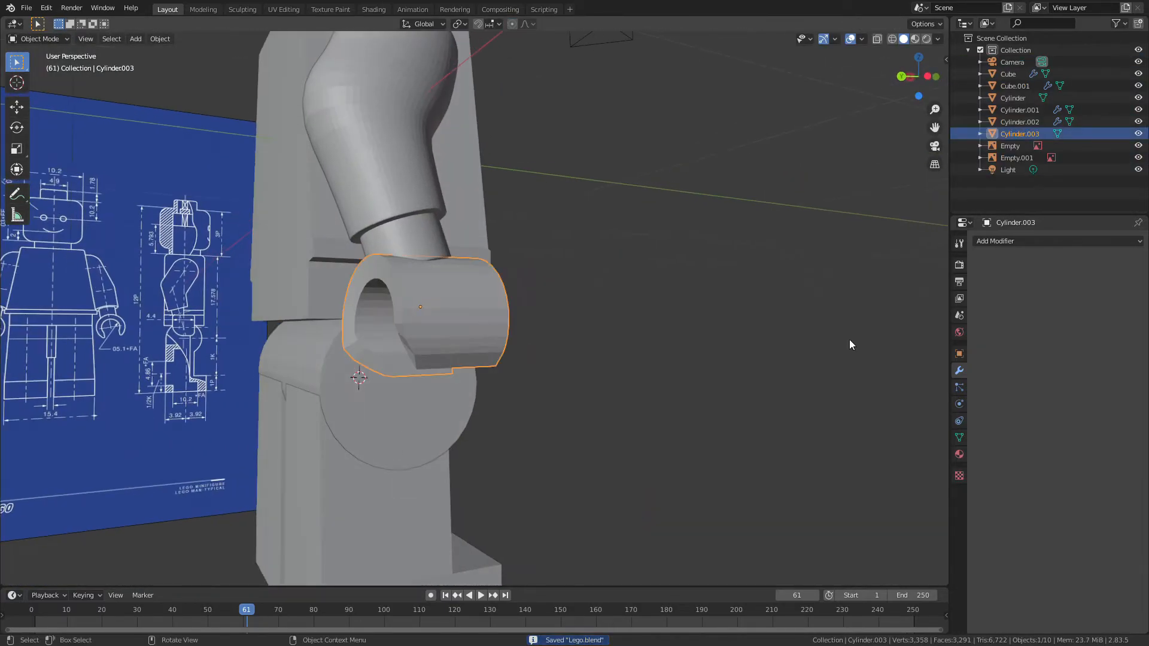
- Add a Subdivision Surface modifier to the hand and reopen its mesh for editing
click(1056, 240)
click(916, 448)
key(Tab)
middle_drag(540, 374, 455, 389)
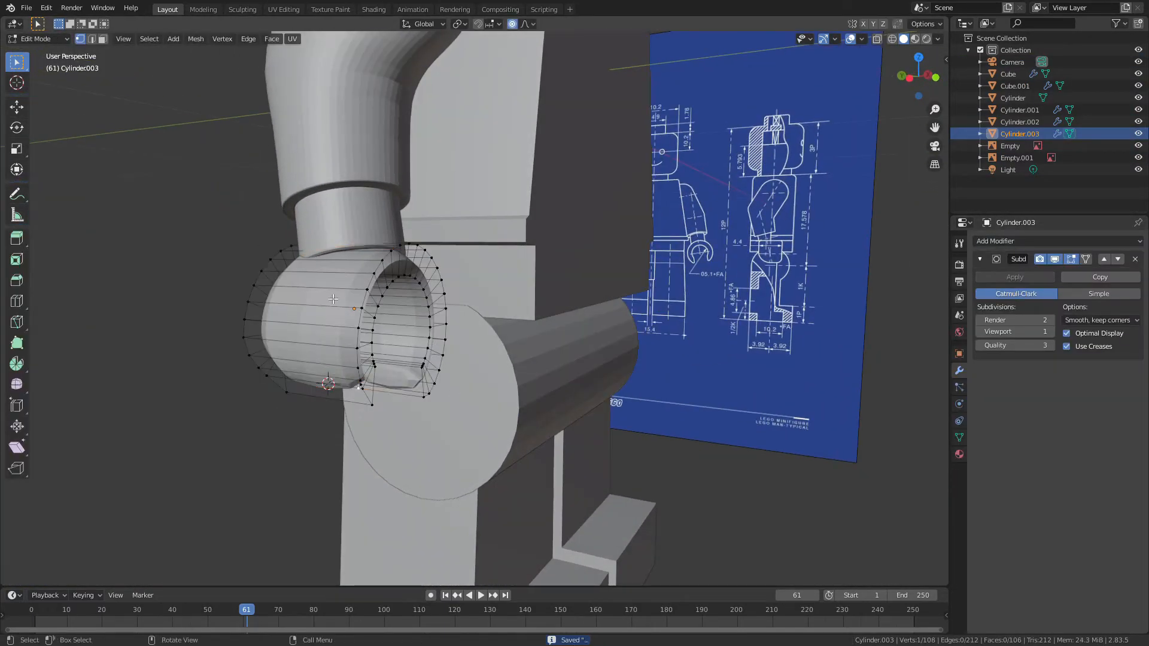
- Select only the faces of the hand's front C-shaped end and extrude them about 0.014 m
alt+click(378, 308)
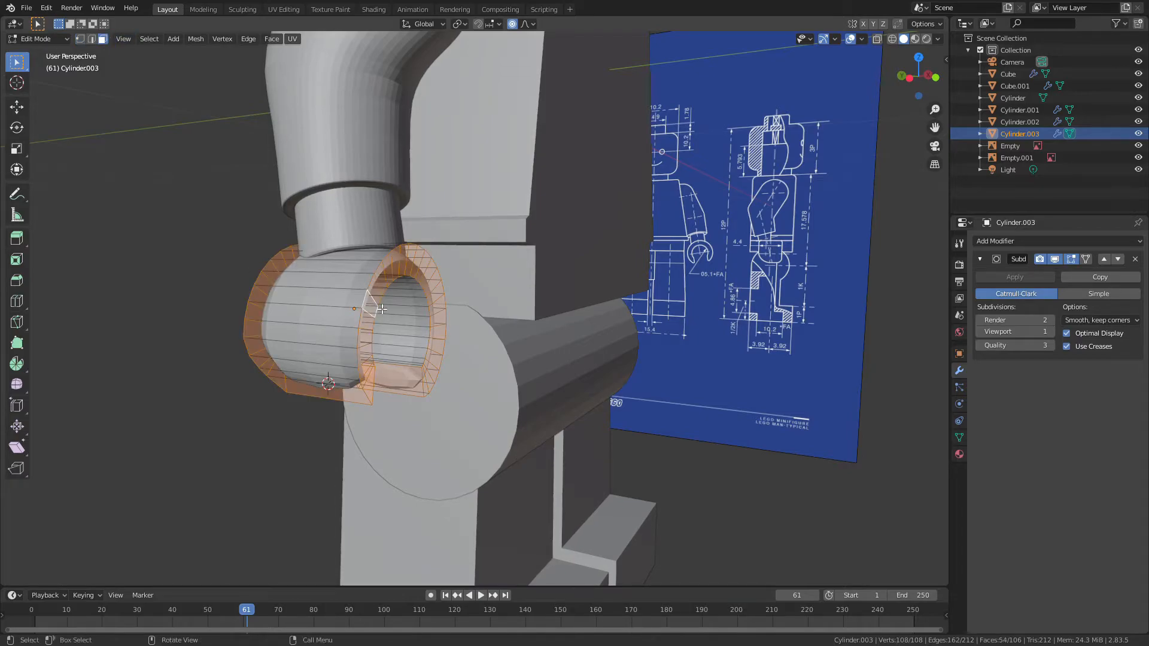
key(alt+a)
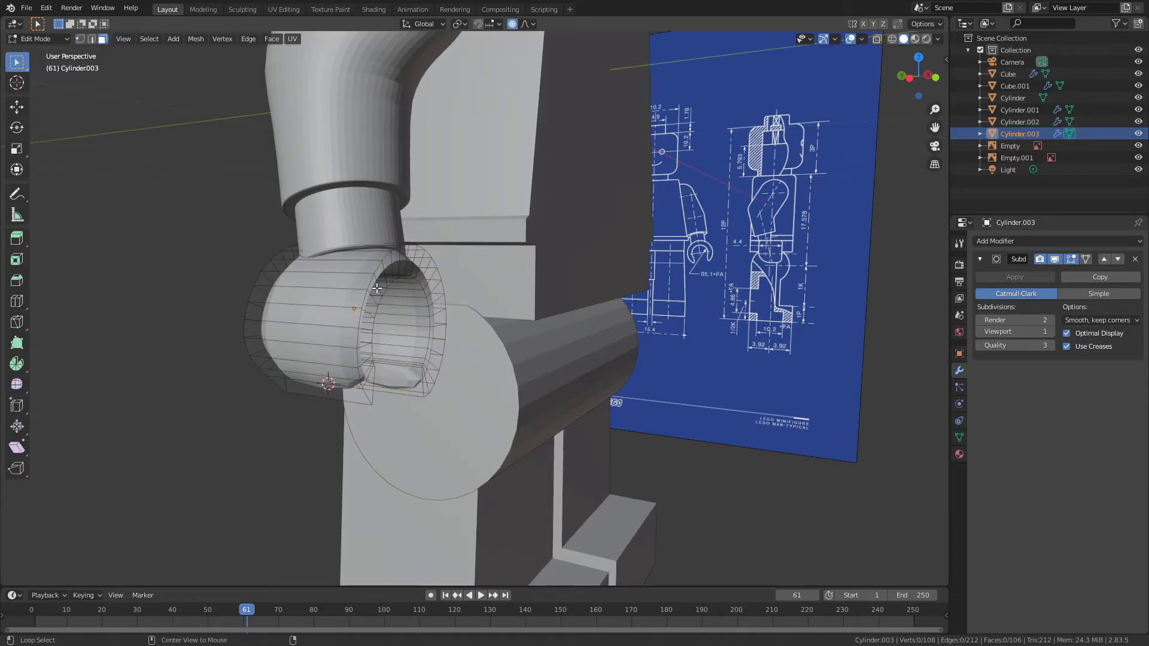
alt+click(378, 294)
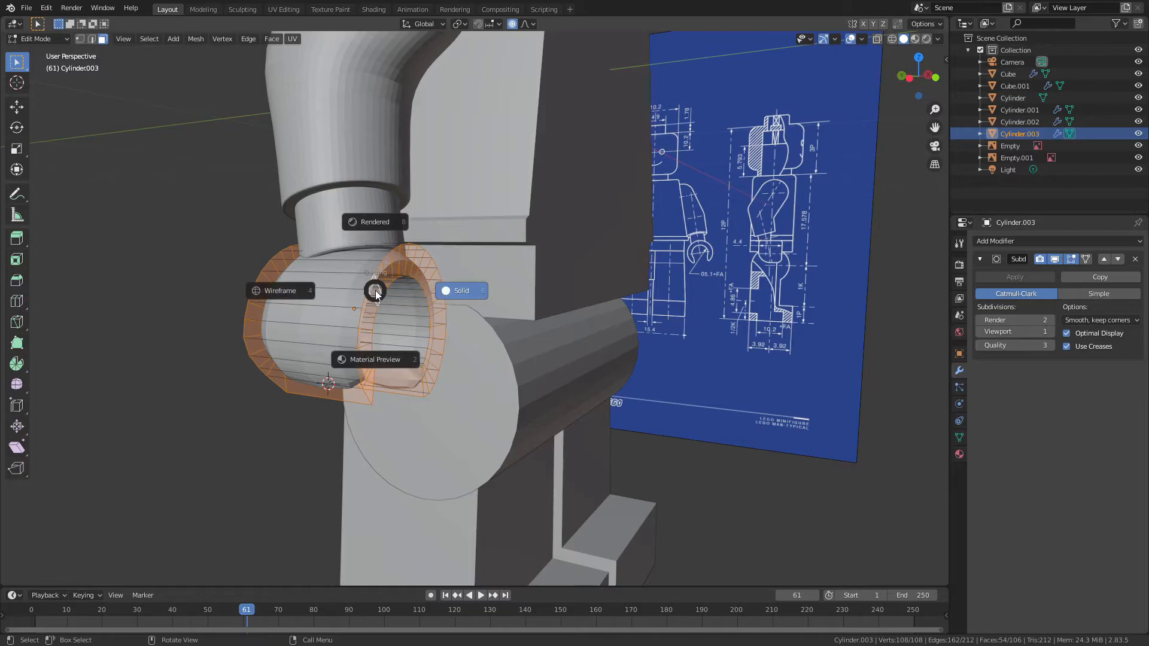
click(289, 301)
key(KP_7)
scroll(318, 144, down, 12)
mouse_move(323, 149)
middle_down()
mouse_move(453, 189)
mouse_move(354, 190)
mouse_move(461, 104)
middle_up()
right_click(365, 185)
key(z)
click(481, 228)
key(e)
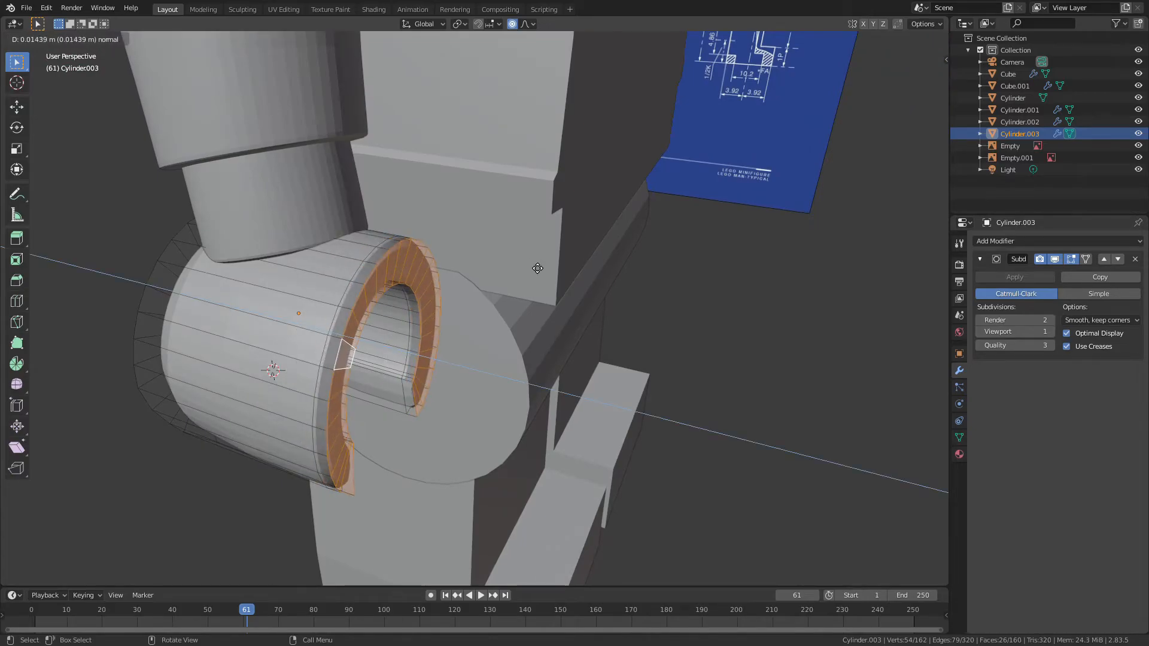
click(537, 268)
- Extrude the faces of the hand's rear C-shaped end, adjust them along Y, and leave Edit Mode
middle_drag(537, 268, 575, 264)
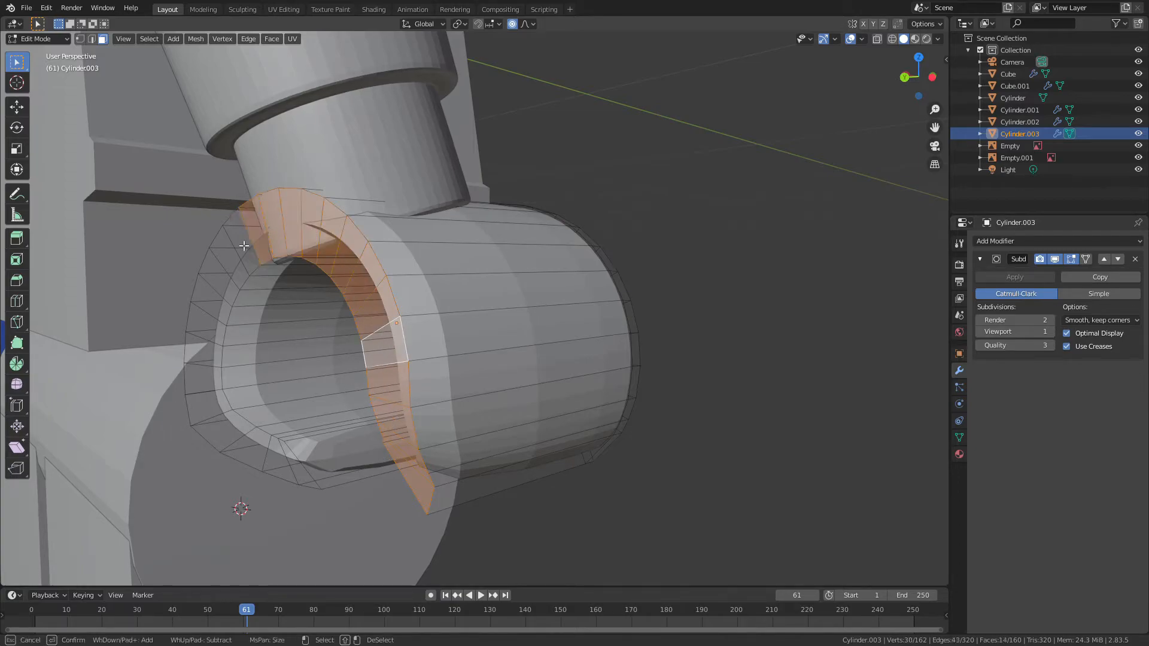
drag(250, 240, 216, 408)
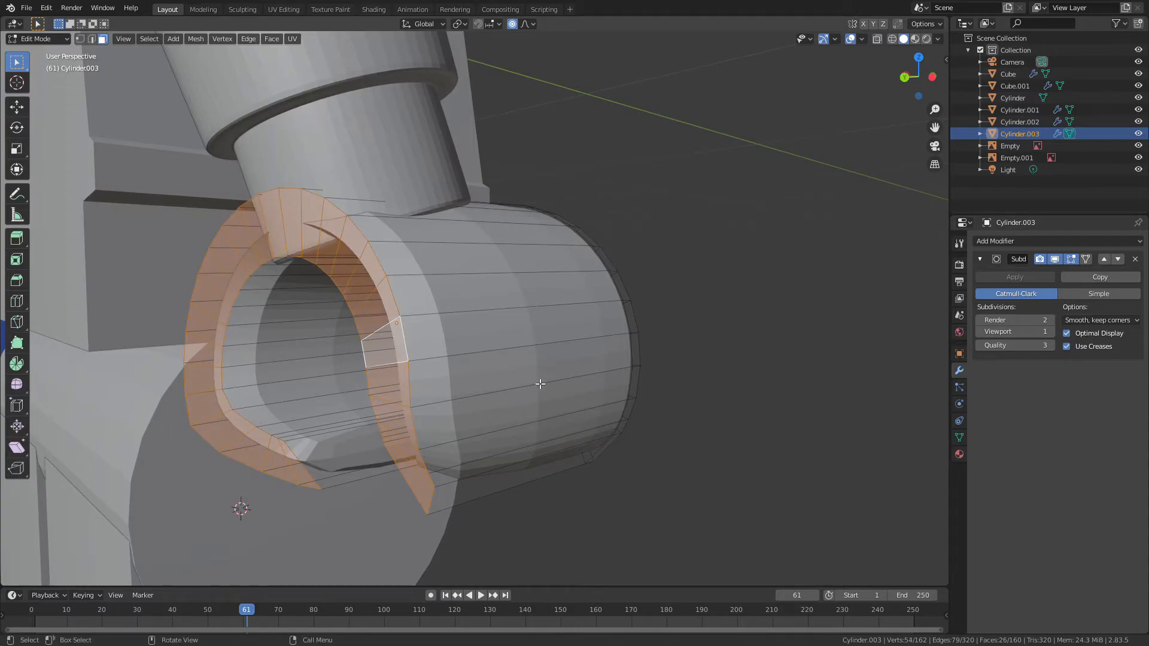
key(e)
click(553, 401)
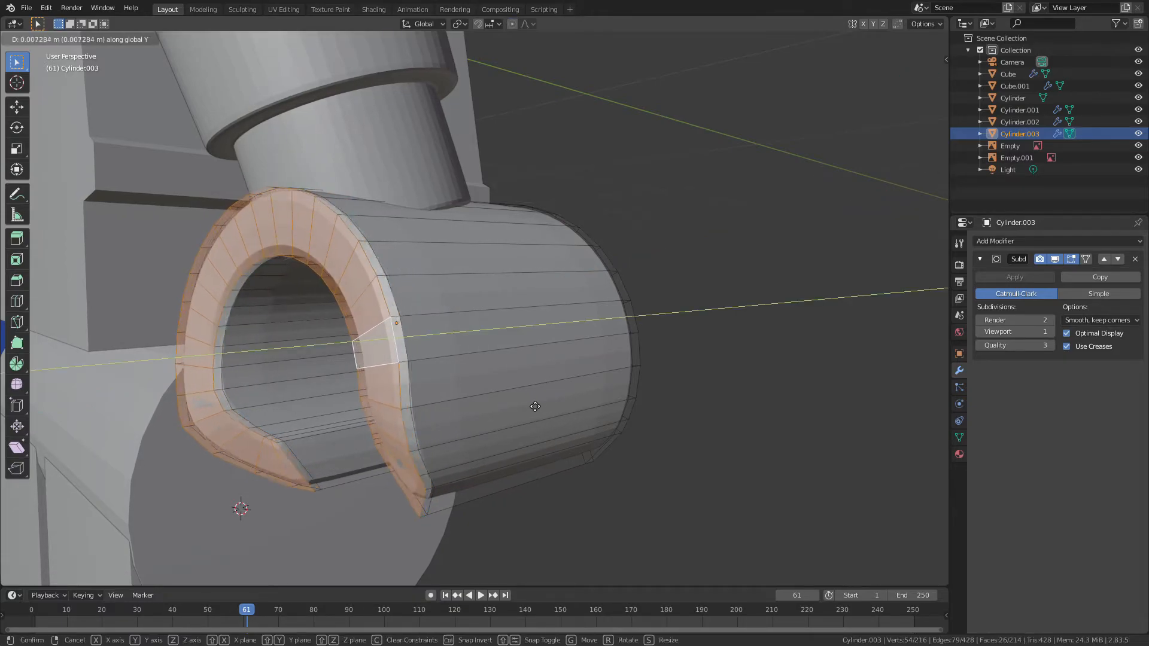
key(Tab)
- Scale the hand along Y and save the file
key(a)
click(513, 392)
scroll(527, 374, down, 5)
key(s)
key(y)
click(532, 351)
click(533, 351)
scroll(533, 351, down, 2)
middle_drag(533, 352, 453, 353)
key(ctrl+s)
- Move the hand along Z to fit the wrist, deselect it and check the fit from several angles
click(450, 349)
scroll(473, 330, up, 4)
key(g)
key(z)
click(496, 305)
key(alt+a)
middle_drag(498, 306, 448, 252)
scroll(425, 299, down, 4)
scroll(445, 288, up, 4)
click(469, 310)
key(alt+a)
scroll(416, 248, down, 5)
scroll(404, 248, down, 5)
scroll(526, 302, up, 4)
- Add a Subdivision Surface modifier to the hip cylinder
click(537, 331)
click(1011, 242)
click(900, 438)
- Add two loop cuts around the hip cylinder, sliding the second to its outer end, and raise its viewport subdivision level
key(Tab)
mouse_move(735, 412)
middle_down()
mouse_move(661, 409)
mouse_move(732, 401)
middle_up()
scroll(574, 353, up, 2)
key(ctrl+r)
click(526, 331)
click(486, 319)
key(ctrl+r)
click(505, 317)
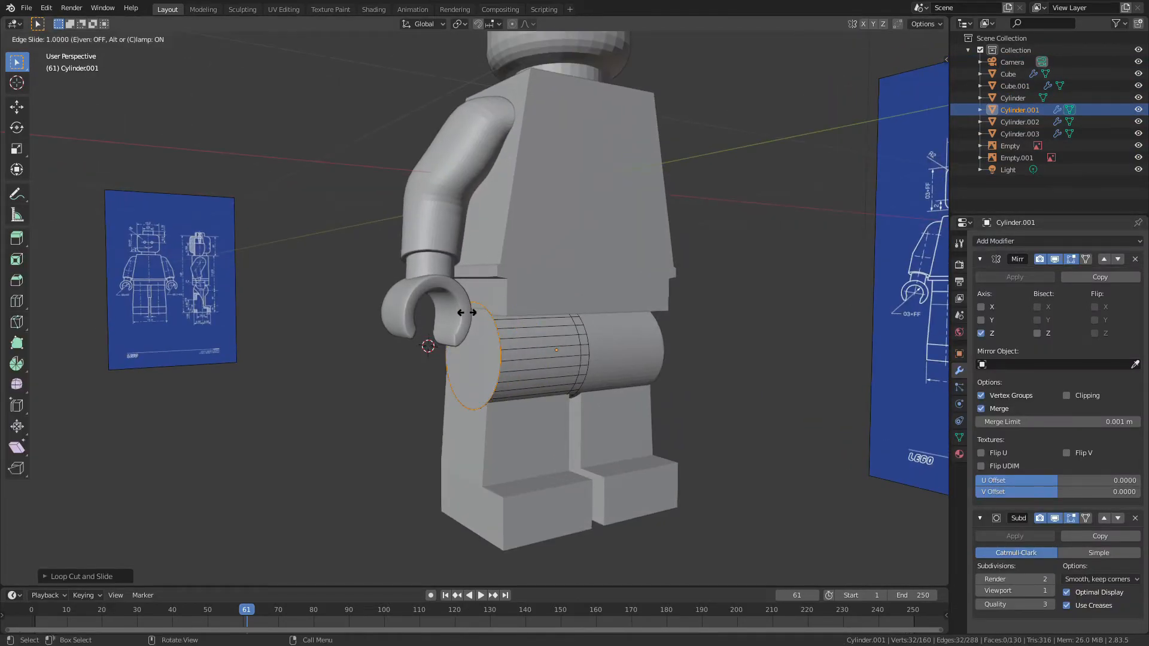
click(473, 311)
key(Tab)
middle_drag(473, 311, 563, 329)
click(1051, 590)
- Add a Bevel modifier to the legs with a 0.07 m offset and more segments, and save the file
click(555, 464)
click(1006, 240)
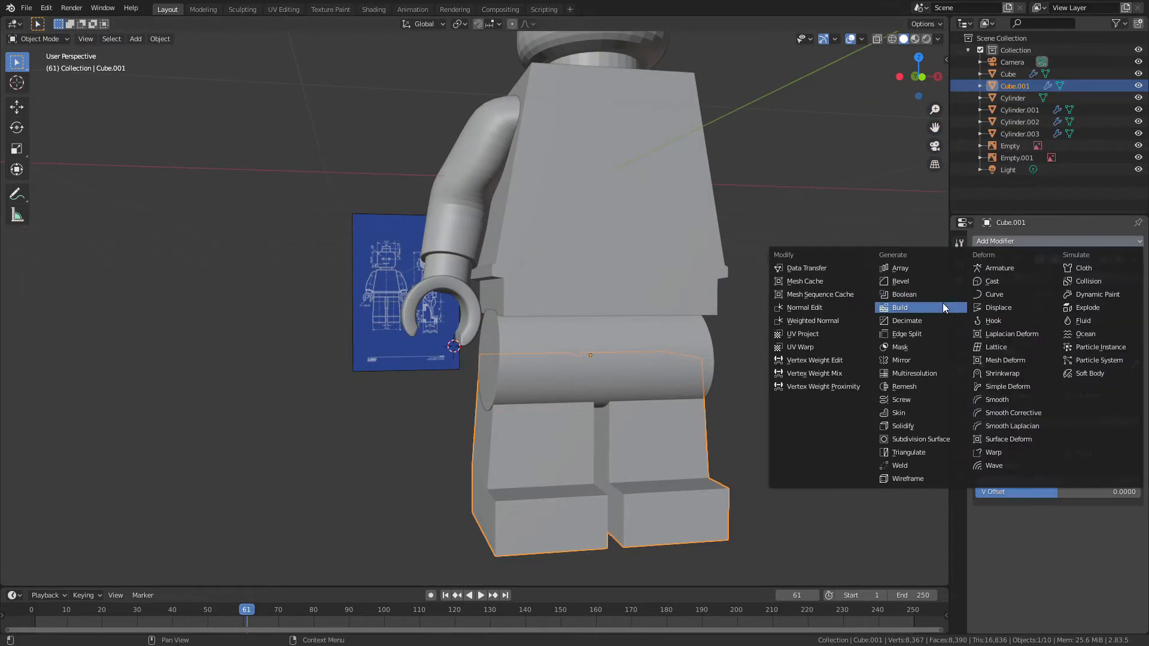
click(925, 284)
scroll(1044, 443, down, 6)
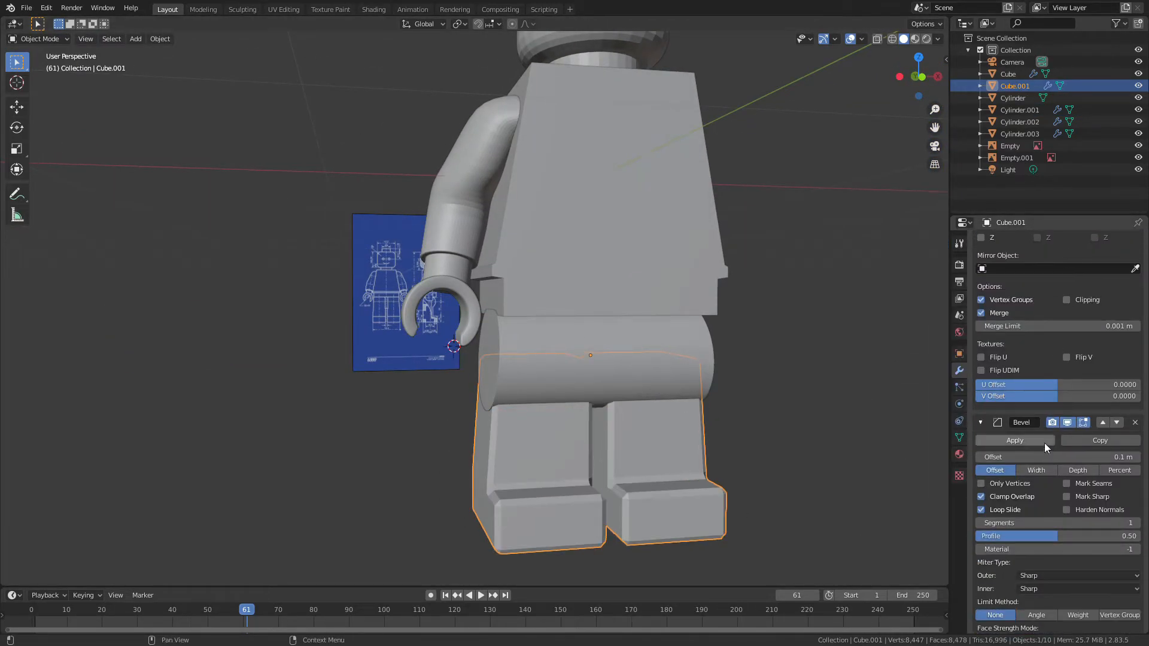
drag(1051, 392, 1074, 392)
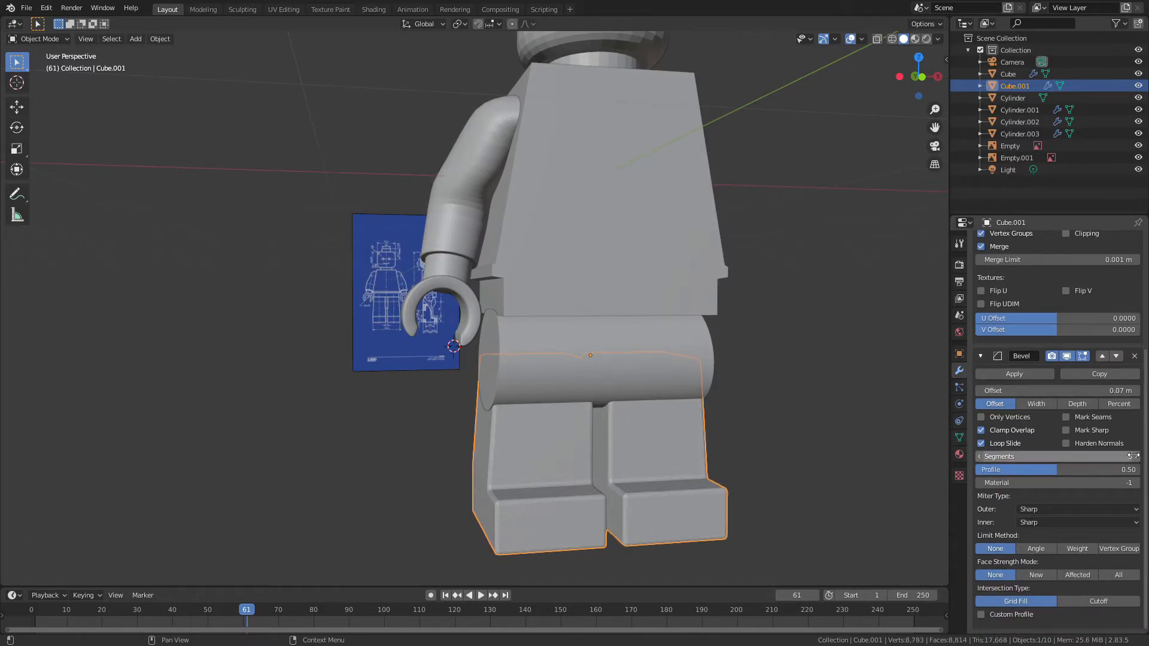
middle_drag(712, 457, 610, 509)
scroll(778, 466, down, 4)
key(ctrl+s)
scroll(557, 476, up, 5)
right_click(546, 474)
click(541, 437)
scroll(562, 445, down, 3)
scroll(599, 479, down, 4)
- Add a Subdivision Surface modifier to the head
click(499, 248)
click(1026, 241)
click(897, 438)
scroll(558, 269, up, 4)
- Add supporting edge loops at the bottom of the neck on the head mesh, using the wireframe view
key(Tab)
middle_drag(537, 329, 517, 342)
key(alt+z)
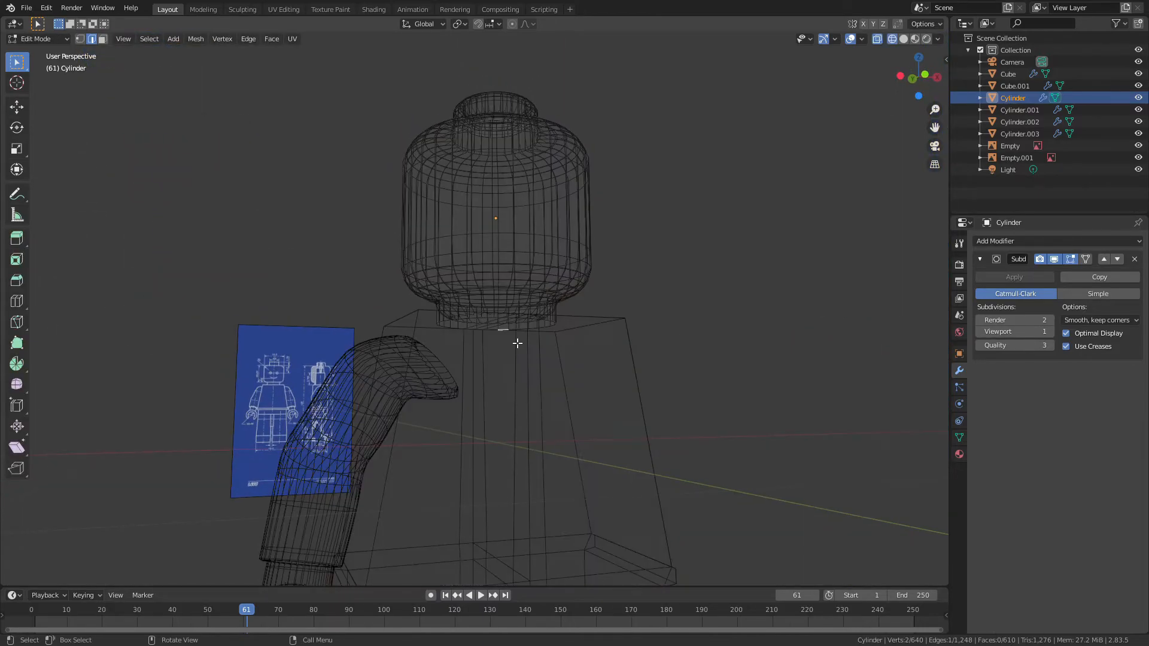
scroll(151, 61, up, 3)
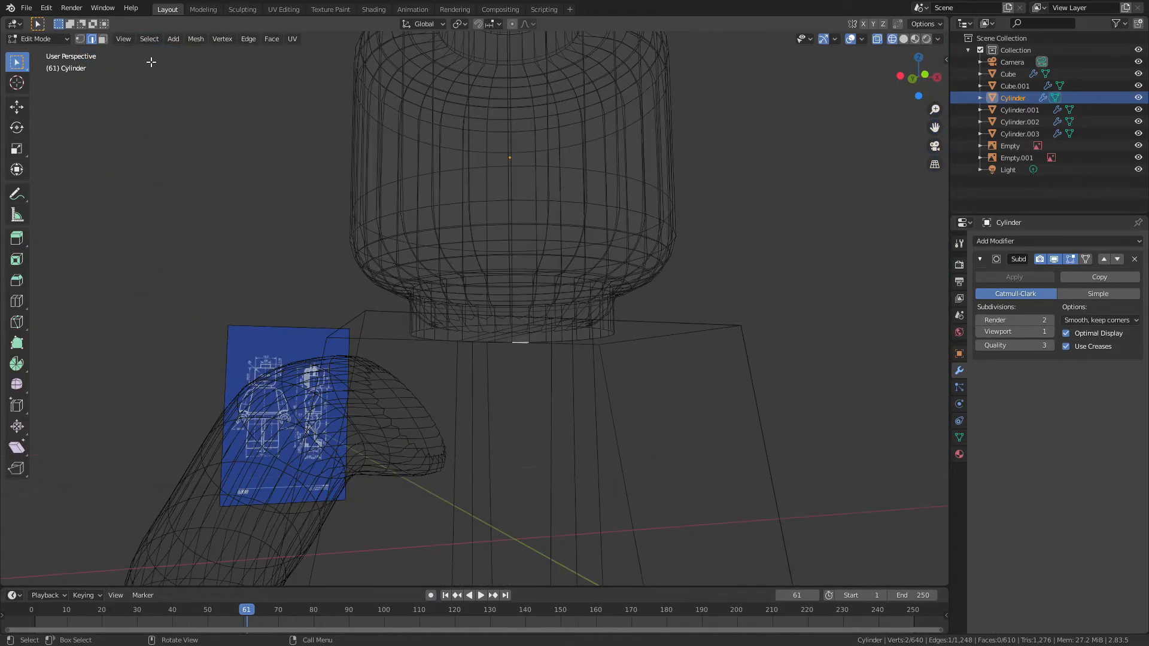
click(639, 381)
key(alt+z)
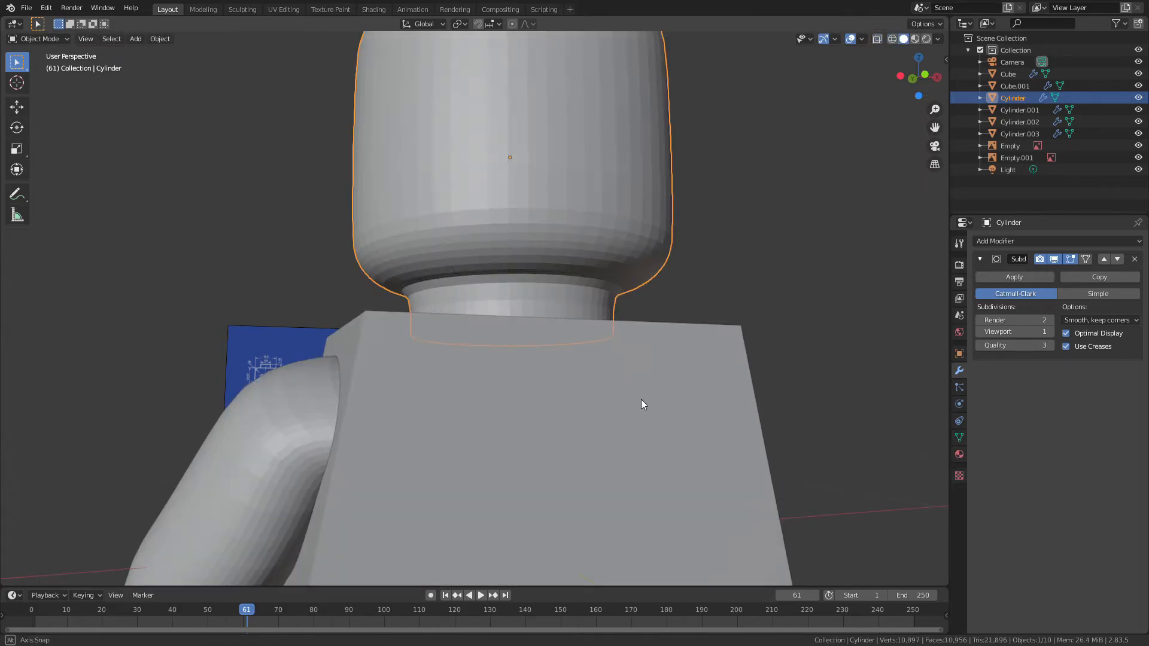
- Extrude the top face of the head's stud in place, scale it inward and shift it along Z
click(601, 304)
middle_drag(601, 304, 501, 152)
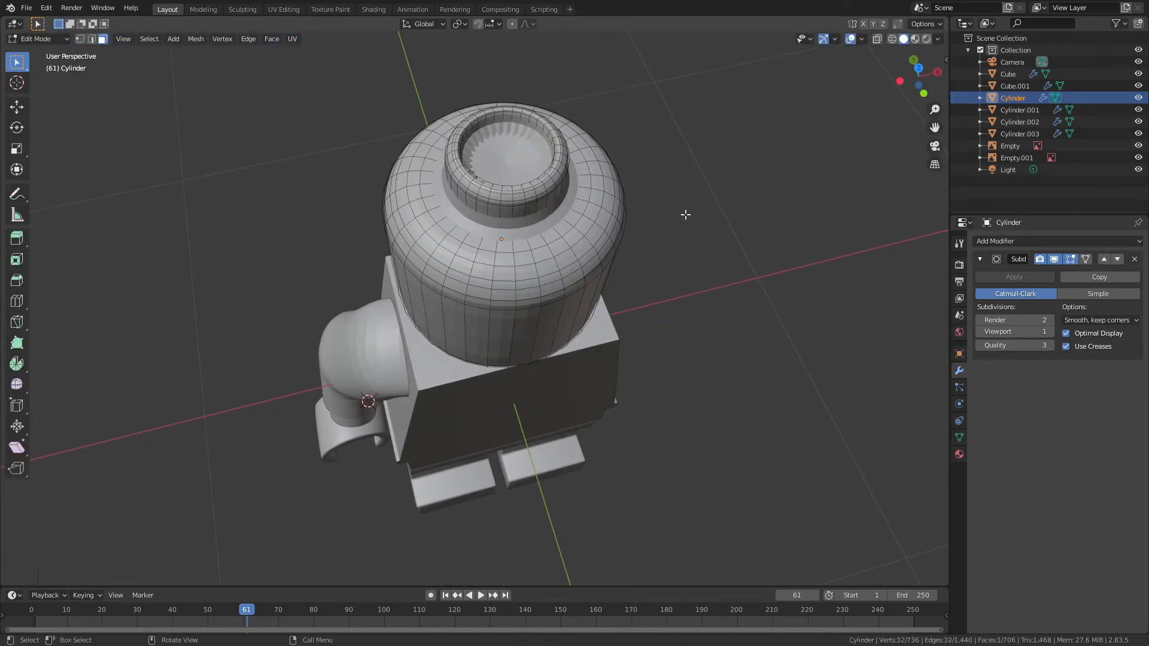
key(e)
right_click(685, 214)
key(s)
click(684, 213)
key(g)
key(z)
click(685, 214)
key(Tab)
- Raise the head's viewport subdivision level and save the file
click(685, 214)
middle_drag(685, 213, 680, 186)
click(542, 230)
click(1050, 332)
middle_drag(486, 264, 575, 225)
key(a)
key(a)
click(551, 215)
key(a)
key(a)
key(ctrl+s)
- Add a Subdivision Surface modifier to the torso
scroll(551, 229, down, 4)
middle_drag(527, 231, 563, 234)
click(404, 386)
right_click(403, 385)
click(404, 385)
key(a)
key(a)
scroll(472, 422, down, 5)
middle_drag(471, 422, 436, 423)
scroll(472, 420, up, 5)
click(509, 418)
middle_drag(683, 419, 778, 389)
click(1056, 241)
click(892, 439)
- Add supporting loop cuts to the upper part of the torso mesh, close to its edges
middle_drag(778, 455, 639, 434)
key(Tab)
click(512, 247)
click(496, 259)
click(479, 246)
click(510, 178)
middle_drag(610, 323, 539, 308)
- Add supporting loop cuts around the narrow flange at the torso's lower end to keep its edges crisp
key(ctrl+r)
click(576, 430)
middle_drag(588, 454, 584, 419)
key(ctrl+r)
click(584, 413)
key(Escape)
middle_drag(668, 420, 739, 426)
scroll(577, 459, up, 5)
key(ctrl+r)
click(590, 453)
key(ctrl+r)
click(604, 469)
click(581, 449)
middle_drag(582, 448, 485, 467)
- Add two centred loop cuts across the torso's depth and scale them apart toward the front and back
key(ctrl+r)
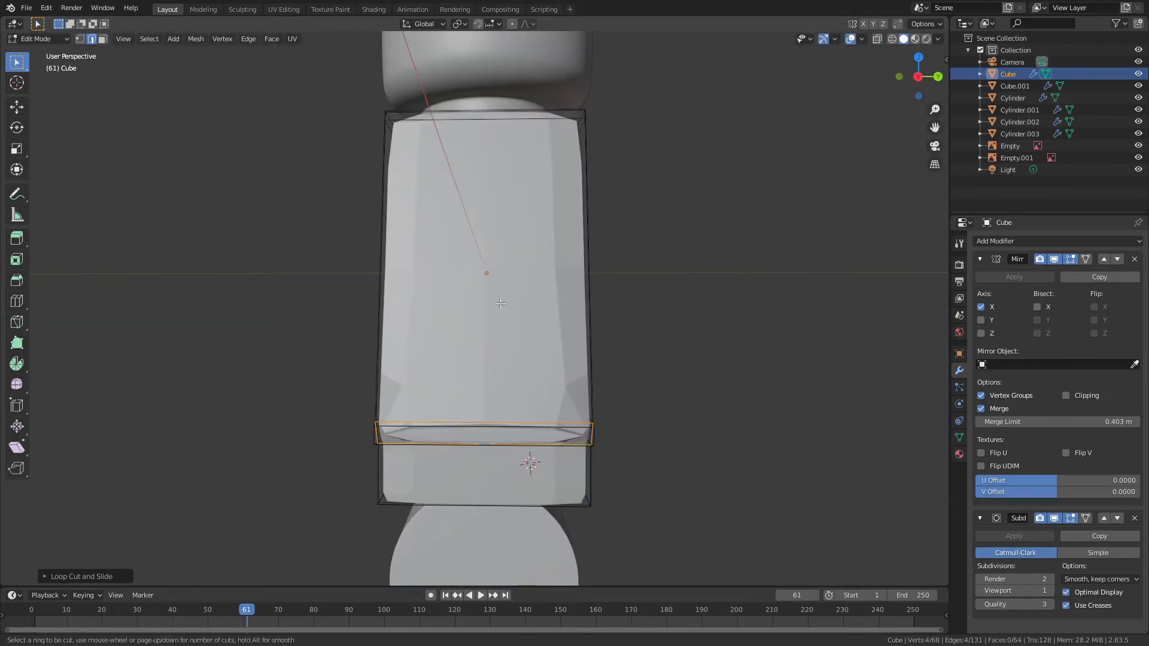
click(485, 124)
right_click(485, 124)
key(s)
click(111, 267)
middle_drag(257, 318, 377, 348)
key(Tab)
click(535, 394)
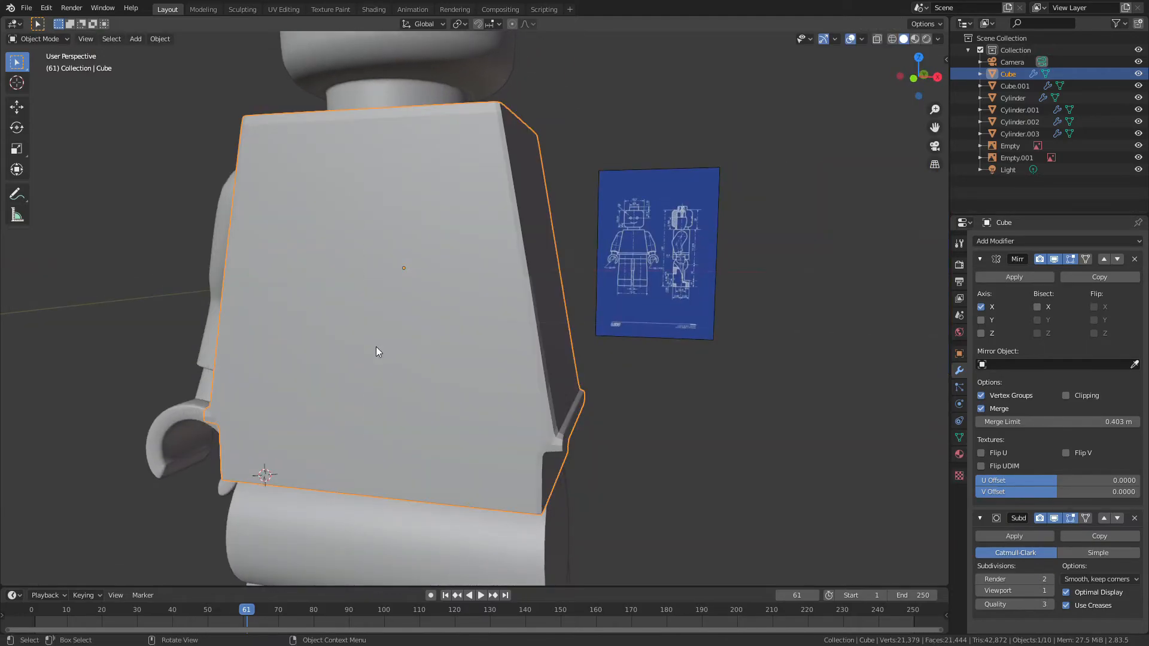
- Shade the torso smooth and raise its viewport subdivision level to 2
scroll(535, 393, down, 4)
key(a)
middle_drag(535, 394, 491, 419)
click(658, 401)
scroll(488, 404, up, 2)
click(491, 405)
scroll(491, 405, up, 2)
middle_drag(895, 533, 369, 465)
right_click(534, 440)
click(534, 439)
scroll(603, 439, down, 4)
scroll(343, 437, up, 2)
key(a)
key(a)
click(369, 466)
- Scale the two depth loops of the torso along Y, closer to the front and back faces
key(Tab)
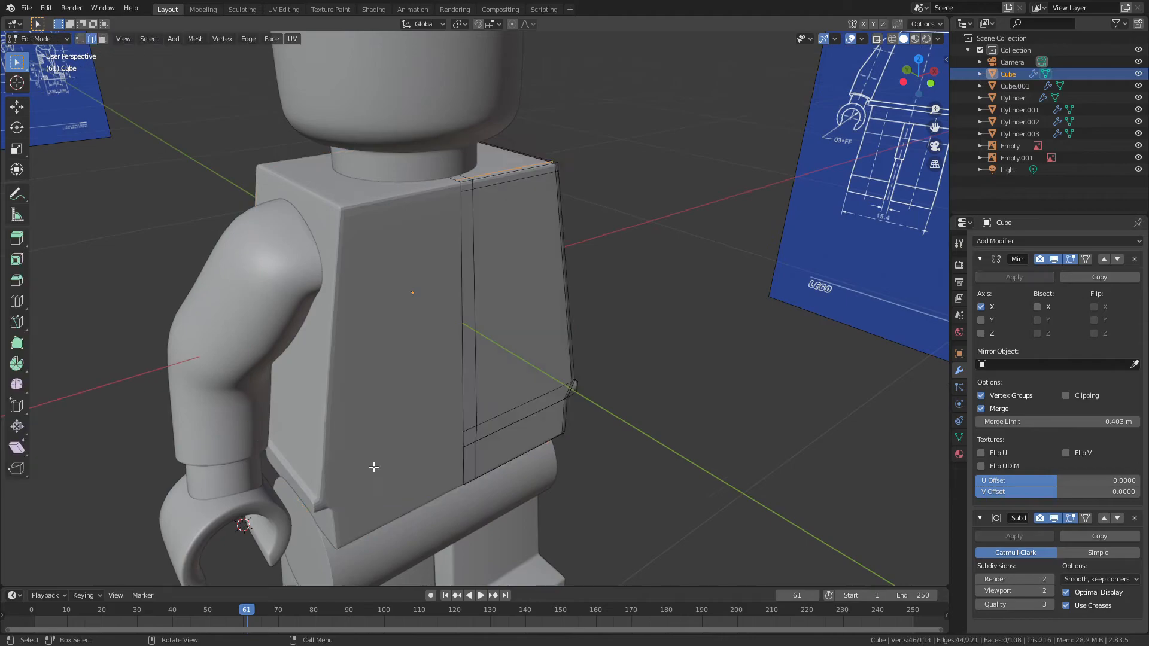
middle_drag(618, 377, 662, 366)
key(s)
key(y)
click(704, 395)
key(Tab)
key(a)
key(a)
- Add another loop cut running down the torso's side and slide it toward the adjacent corner edge
key(Tab)
middle_drag(540, 467, 568, 485)
key(alt+a)
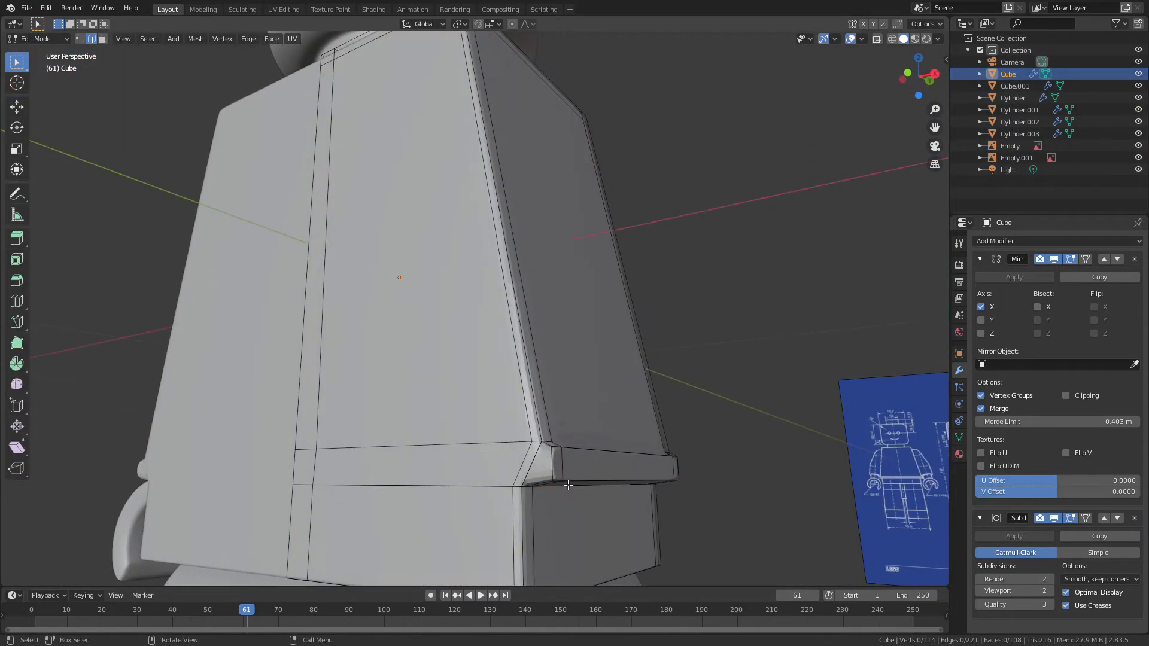
click(555, 447)
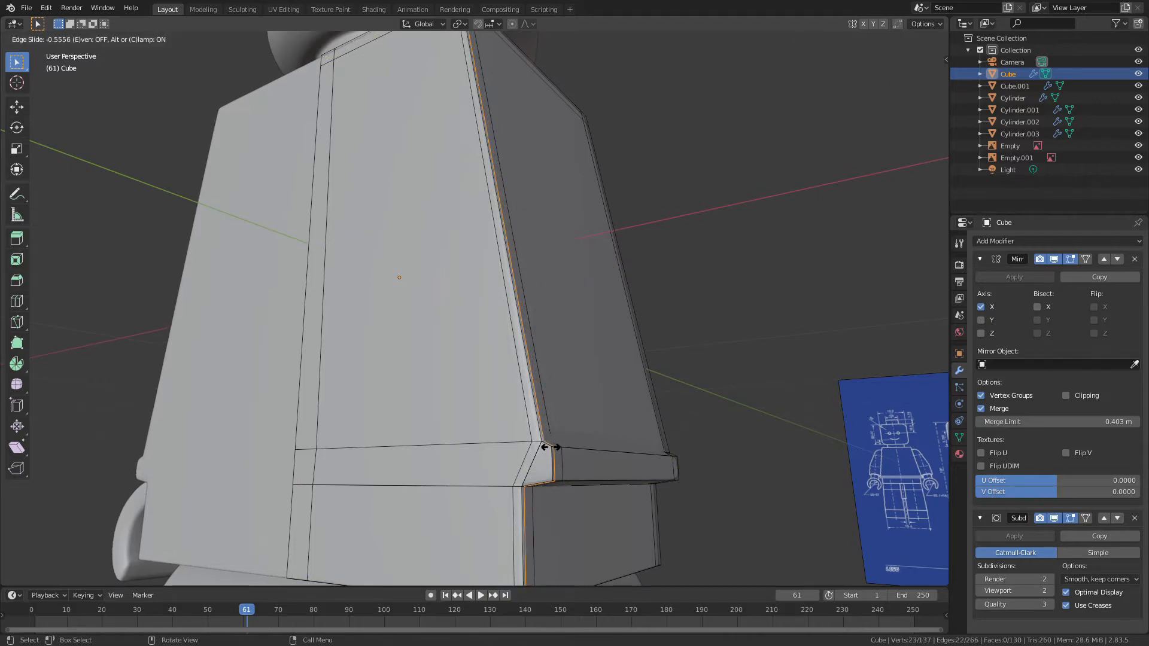
click(544, 448)
key(Tab)
key(alt+a)
- Move the new side loop of the torso along the Y axis
middle_drag(600, 465, 699, 475)
key(Tab)
key(g)
key(y)
click(545, 471)
key(Tab)
scroll(545, 472, down, 3)
click(413, 430)
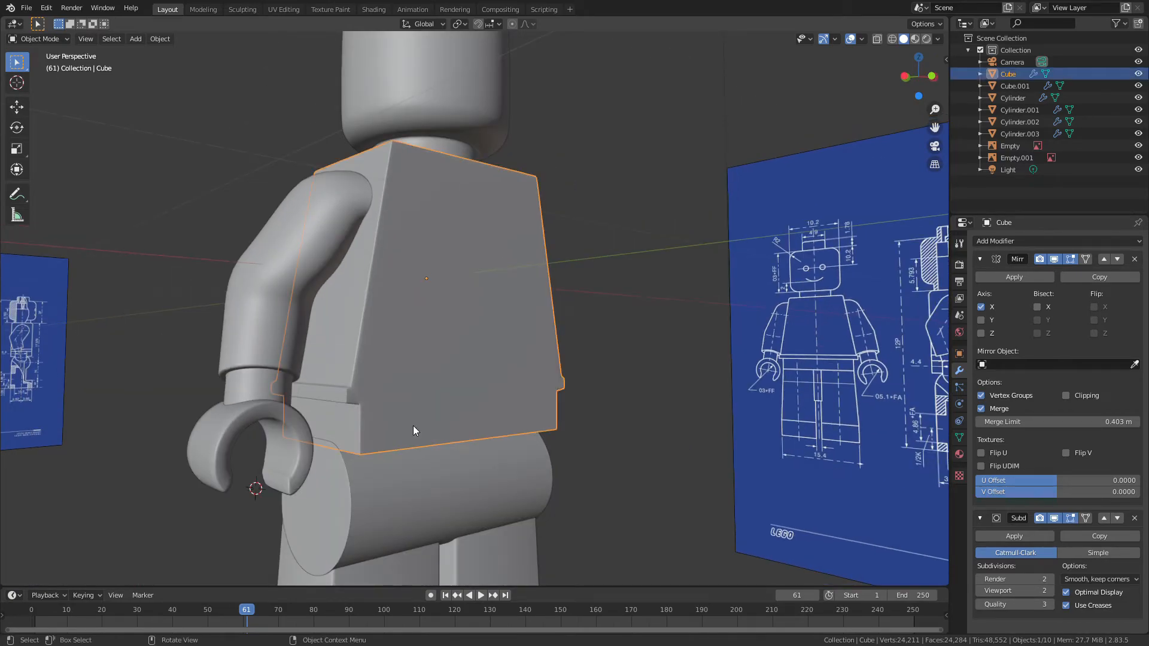
scroll(413, 426, down, 2)
key(alt+a)
- Select the faces of the narrow band across the torso's lower front and extrude them slightly outward twice
scroll(434, 414, up, 3)
click(434, 413)
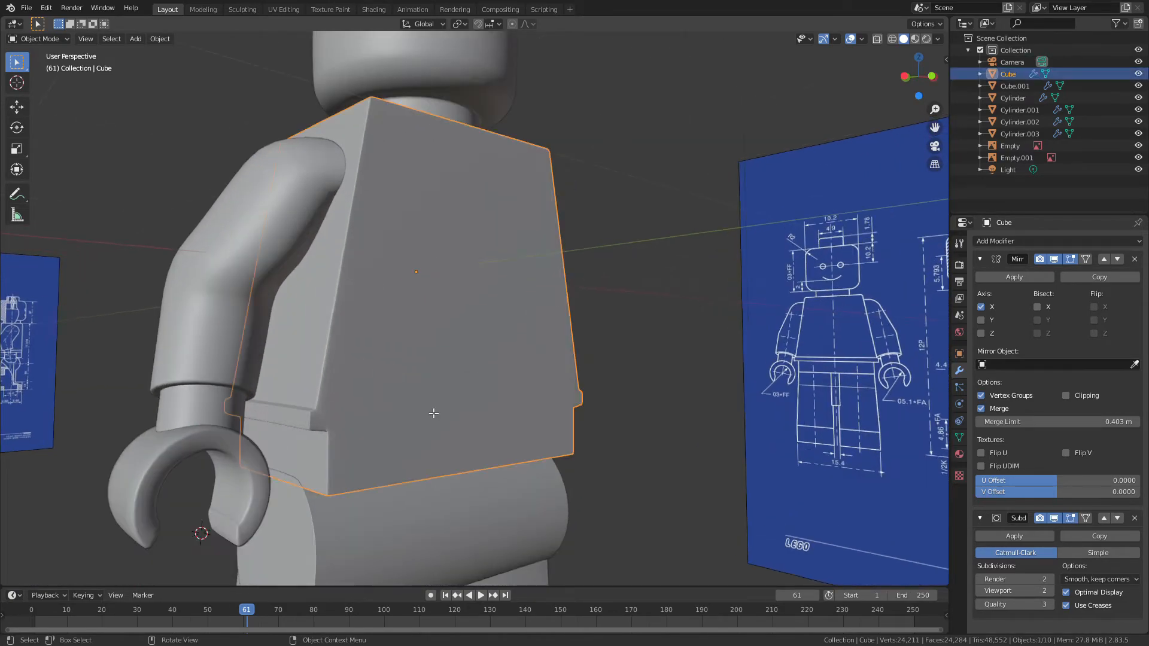
key(Tab)
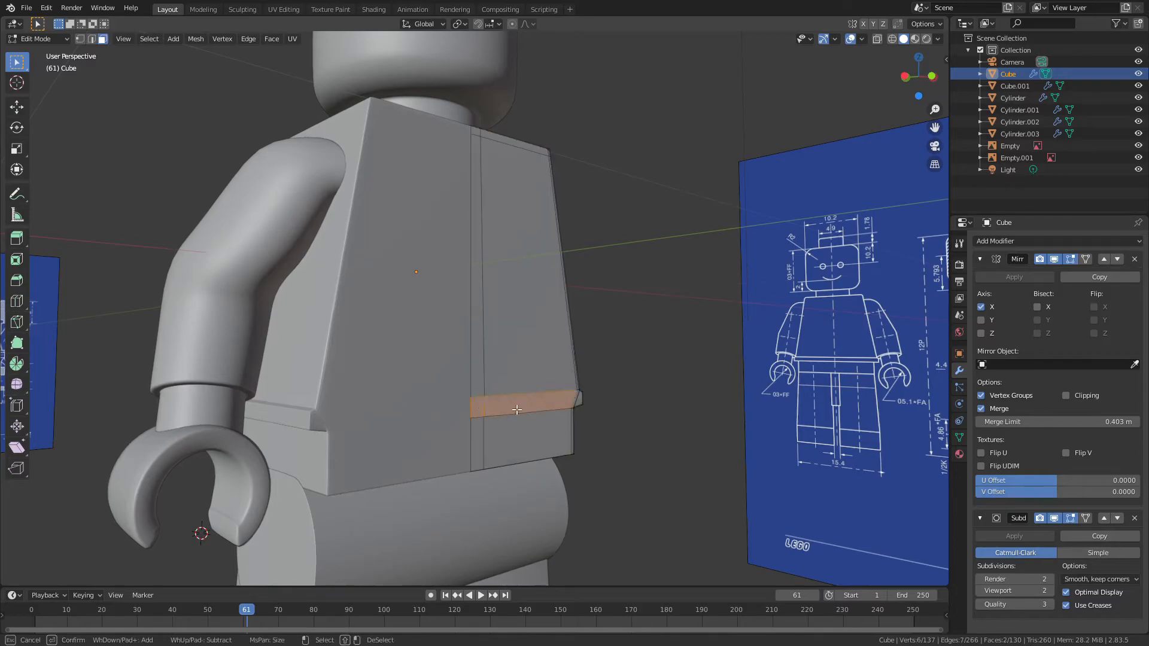
key(e)
click(622, 435)
key(e)
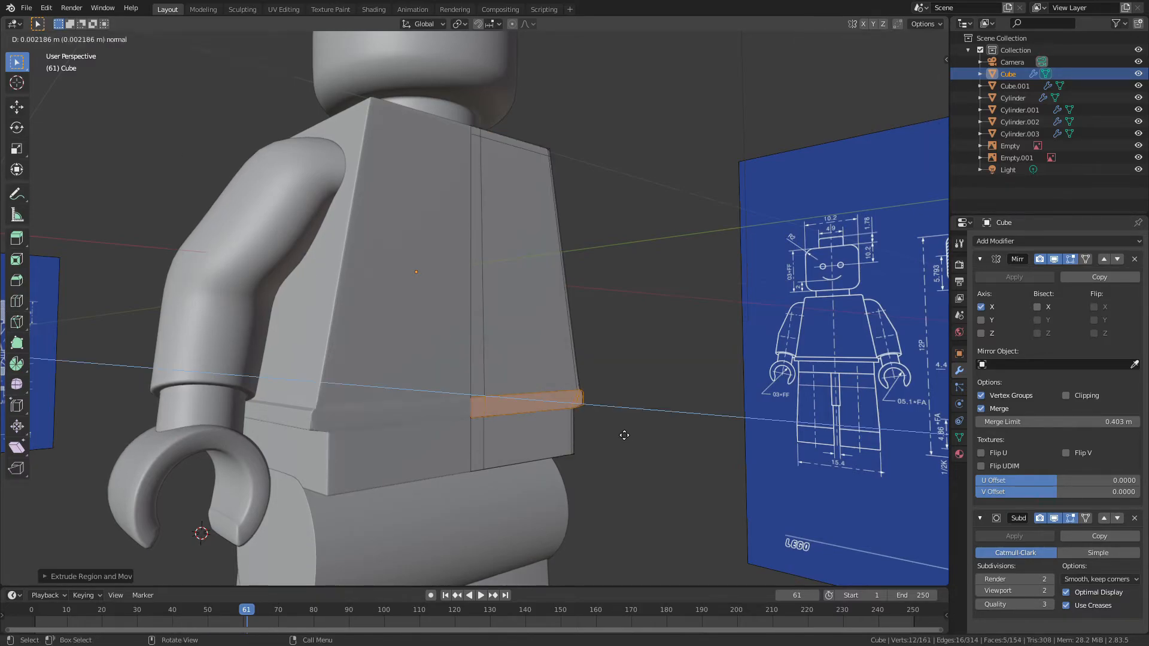
click(622, 435)
key(Tab)
- Save the file with the updated torso
key(alt+a)
scroll(618, 430, down, 2)
middle_drag(585, 433, 339, 442)
key(ctrl+s)
scroll(436, 441, down, 4)
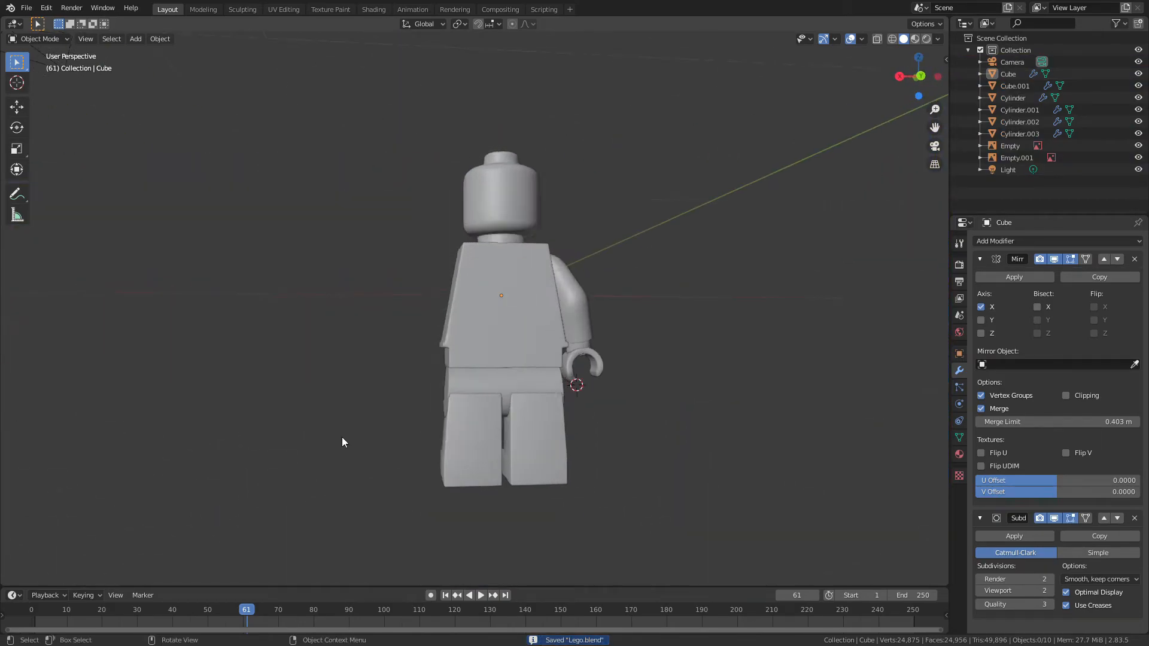
- Snap the 3D cursor to the torso's origin
scroll(262, 325, up, 4)
click(305, 403)
click(353, 340)
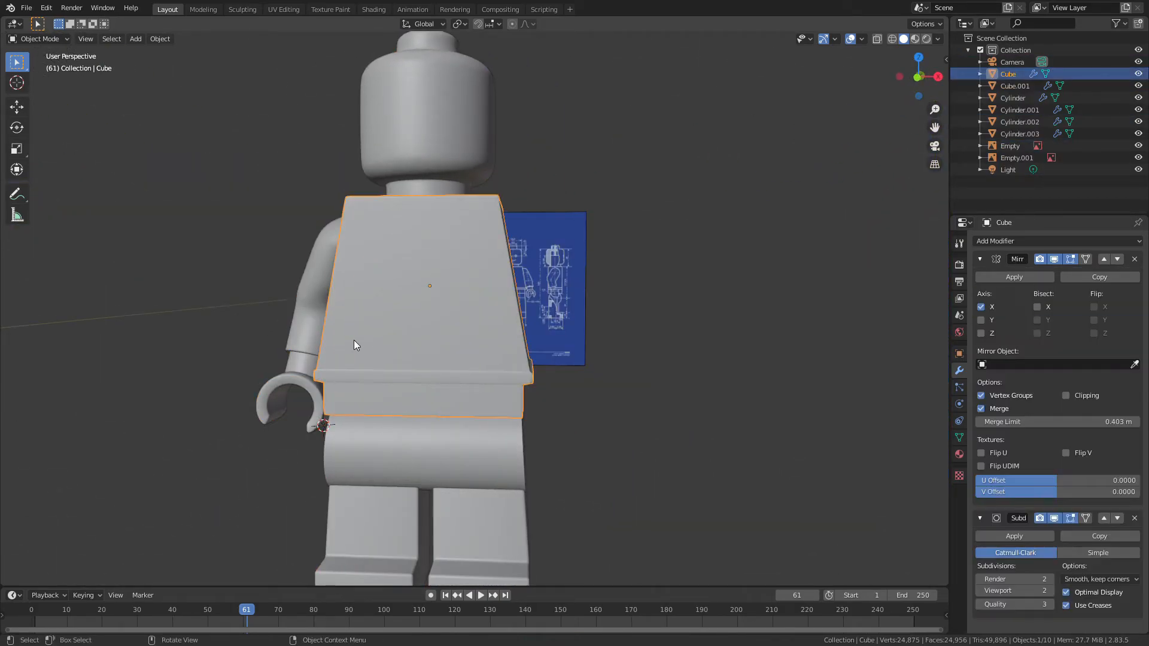
key(shift+s)
click(376, 409)
- Create a new material on the hand and a separate one on the arm
click(287, 355)
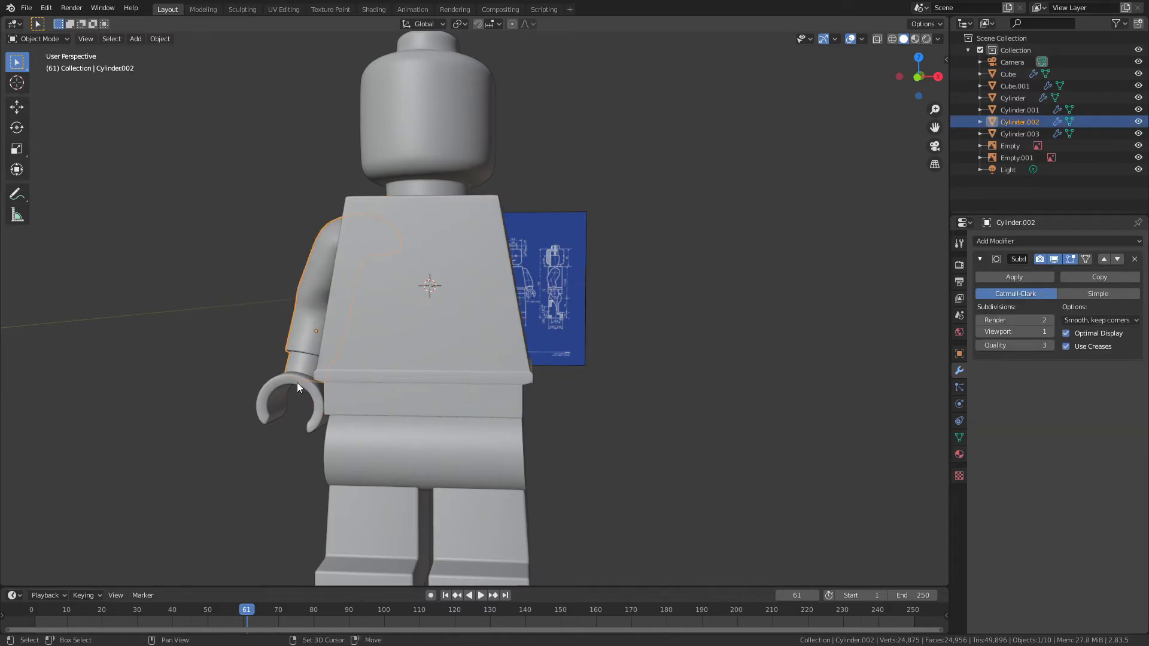
shift+click(297, 386)
middle_drag(299, 383, 335, 375)
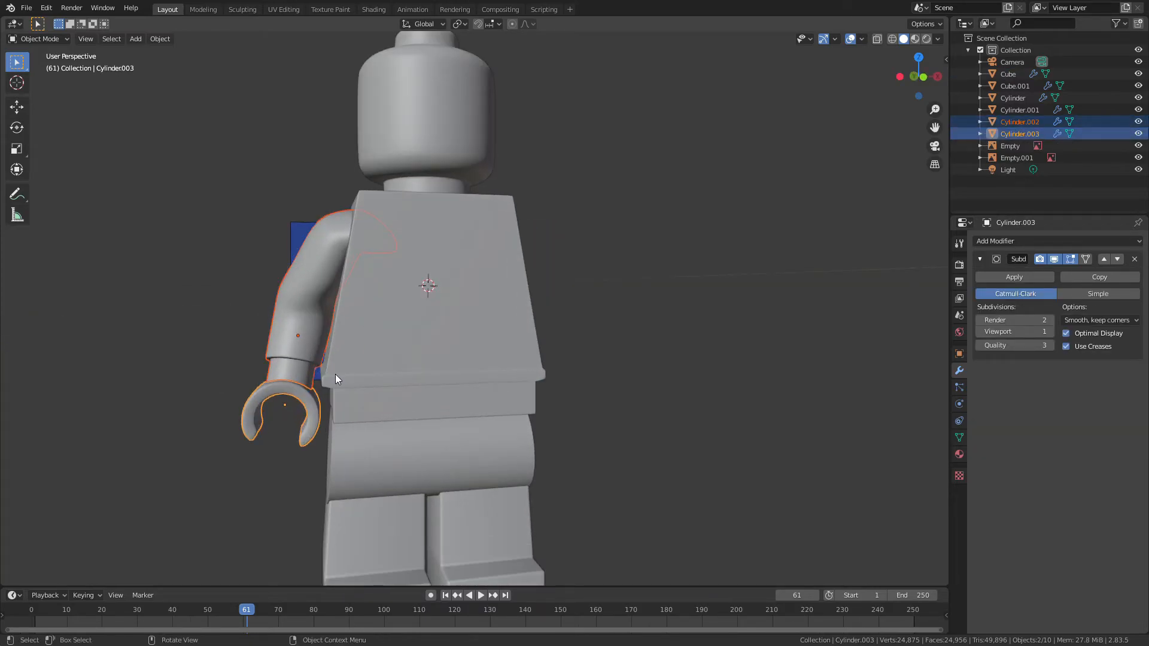
click(960, 455)
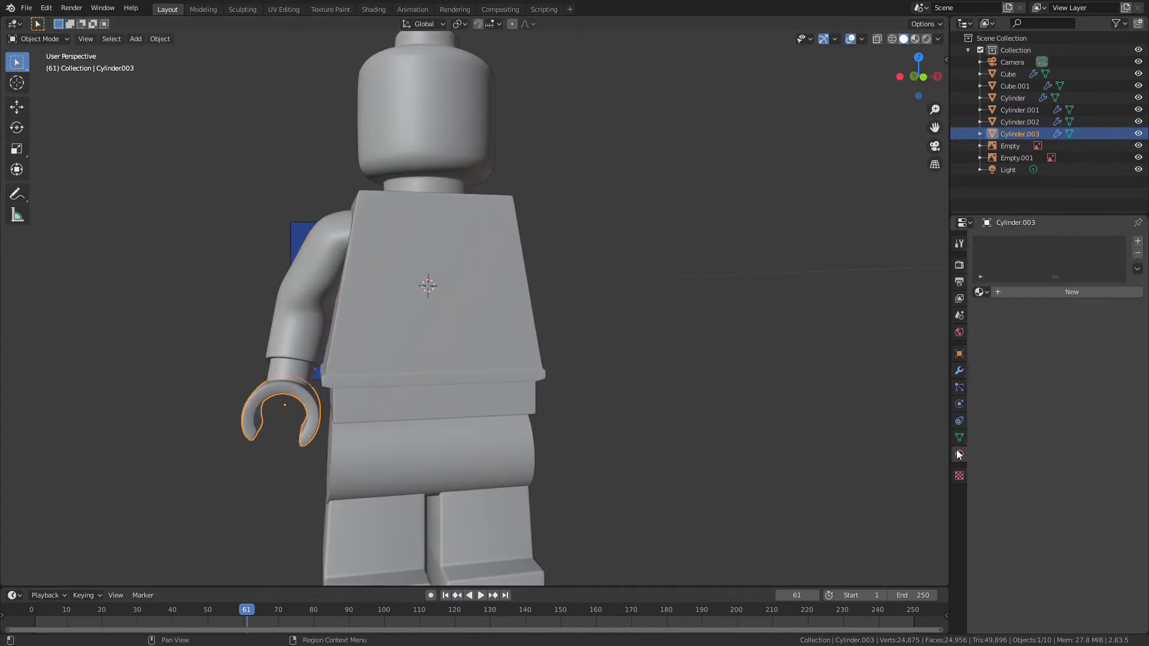
click(1011, 292)
click(284, 289)
- Join the arm and hand into one object and set its origin to the 3D cursor
shift+click(268, 389)
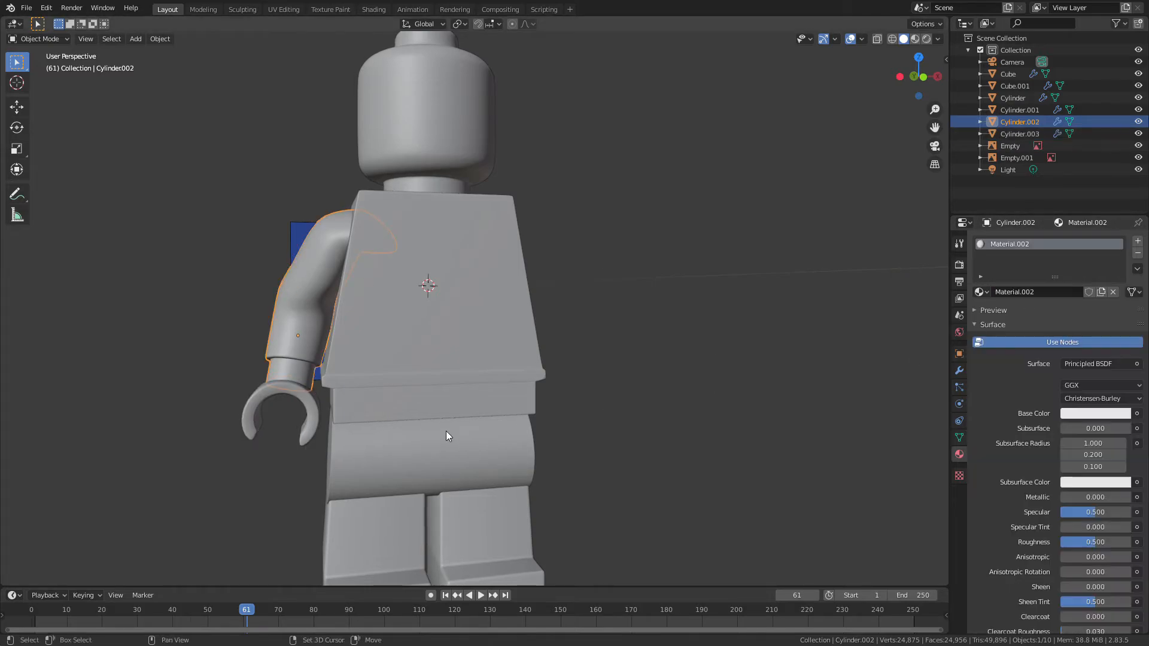
key(ctrl+j)
click(111, 39)
click(160, 38)
mouse_move(204, 64)
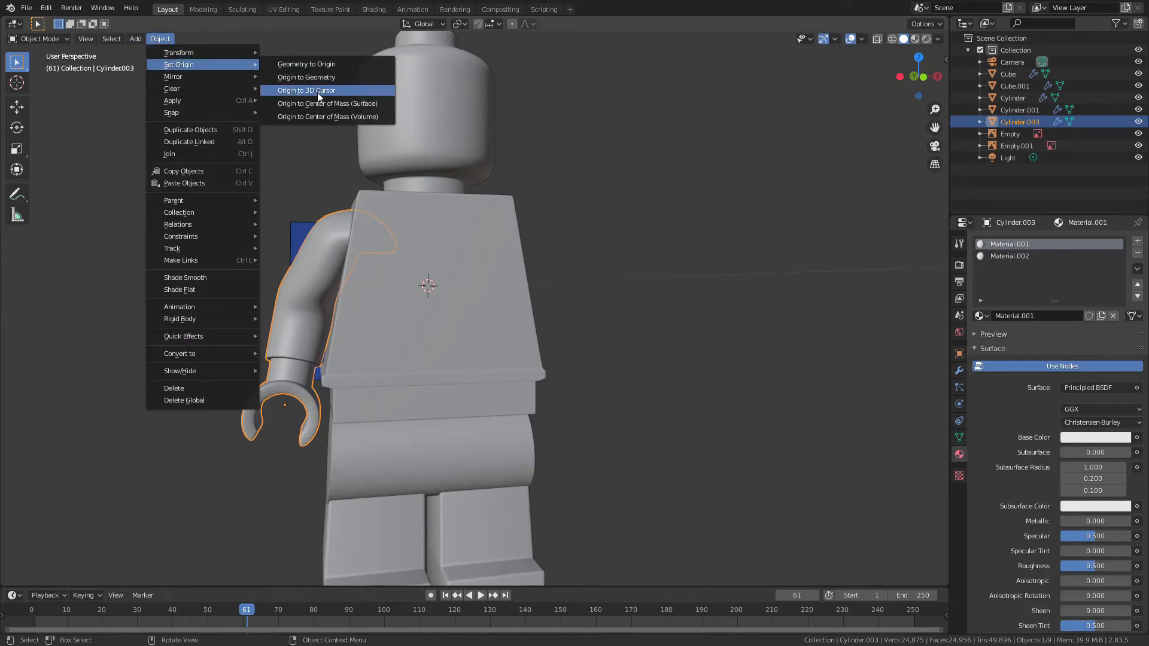
click(317, 90)
- Add a Mirror modifier to the joined arm and hand, mirroring on Y instead of X
click(959, 371)
click(997, 241)
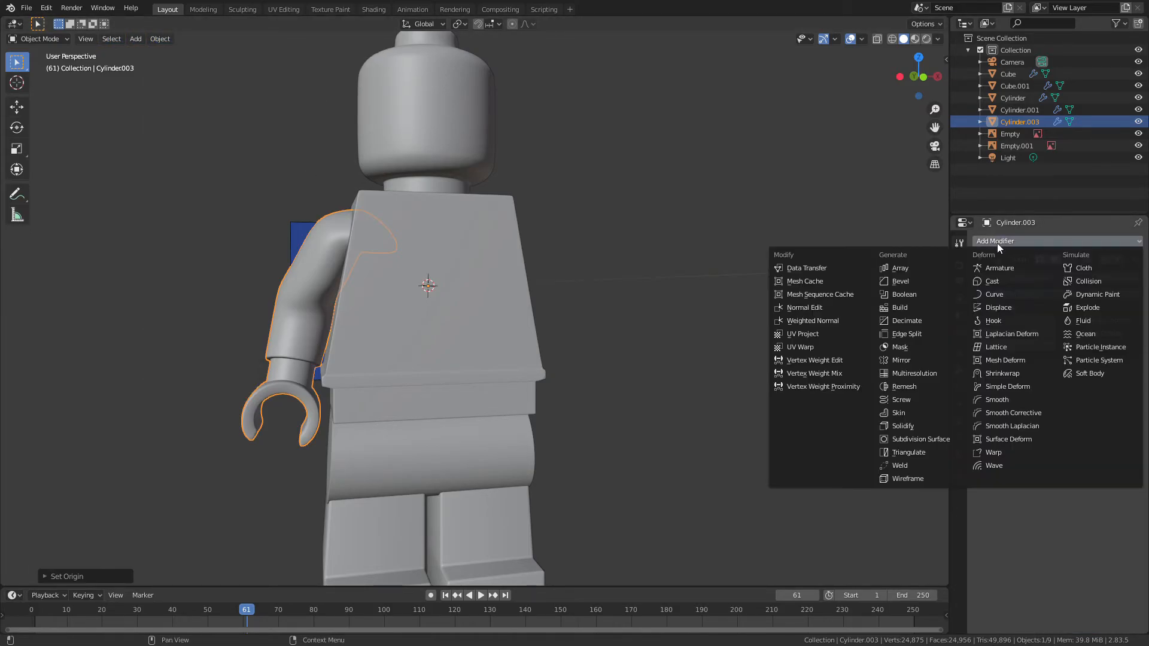
click(918, 360)
click(981, 420)
click(981, 434)
middle_drag(539, 335, 590, 335)
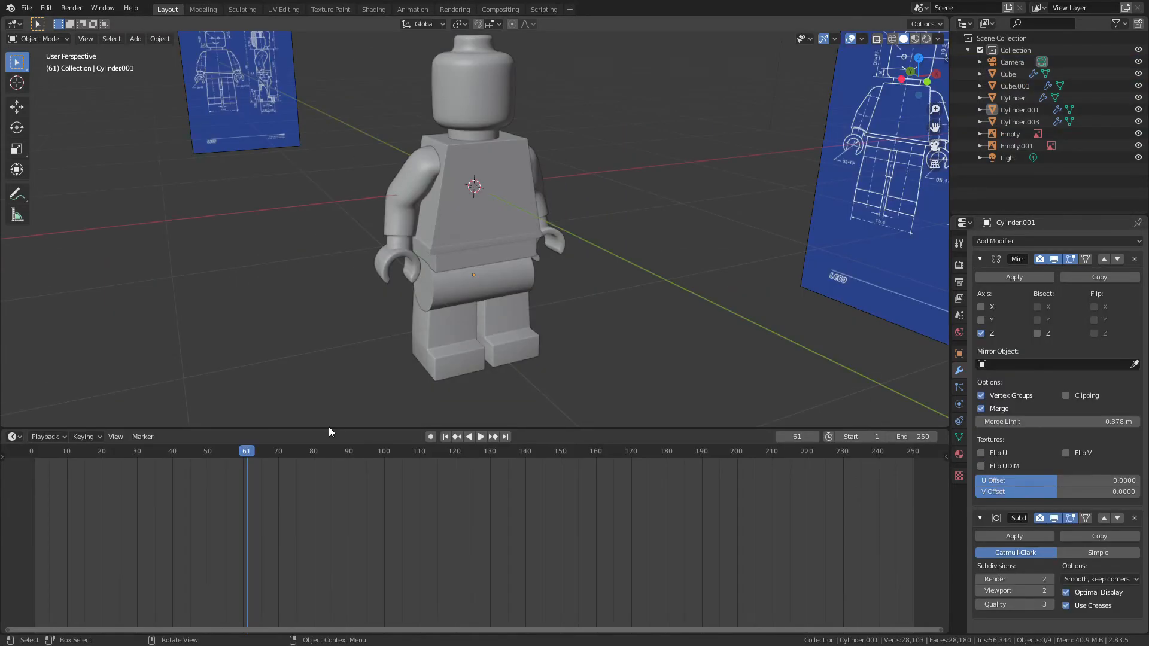
- Turn the timeline area into a Shader Editor and create a new material on the hip cylinder
scroll(357, 386, down, 3)
scroll(349, 398, up, 5)
click(13, 436)
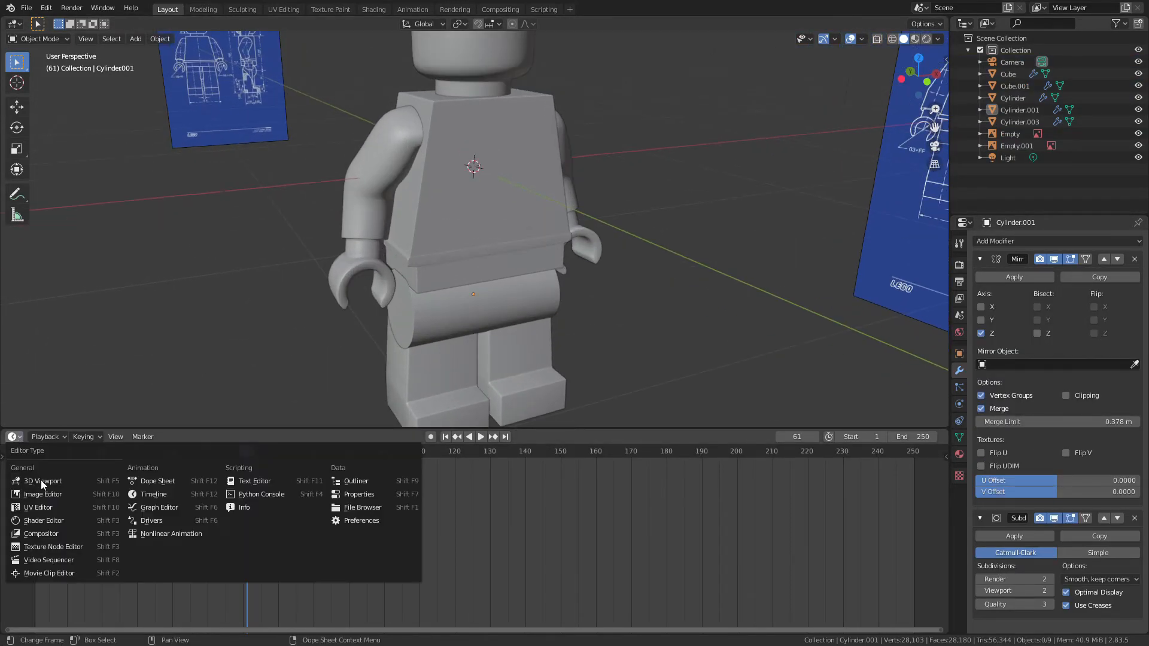
click(44, 521)
key(shift+a)
mouse_move(186, 561)
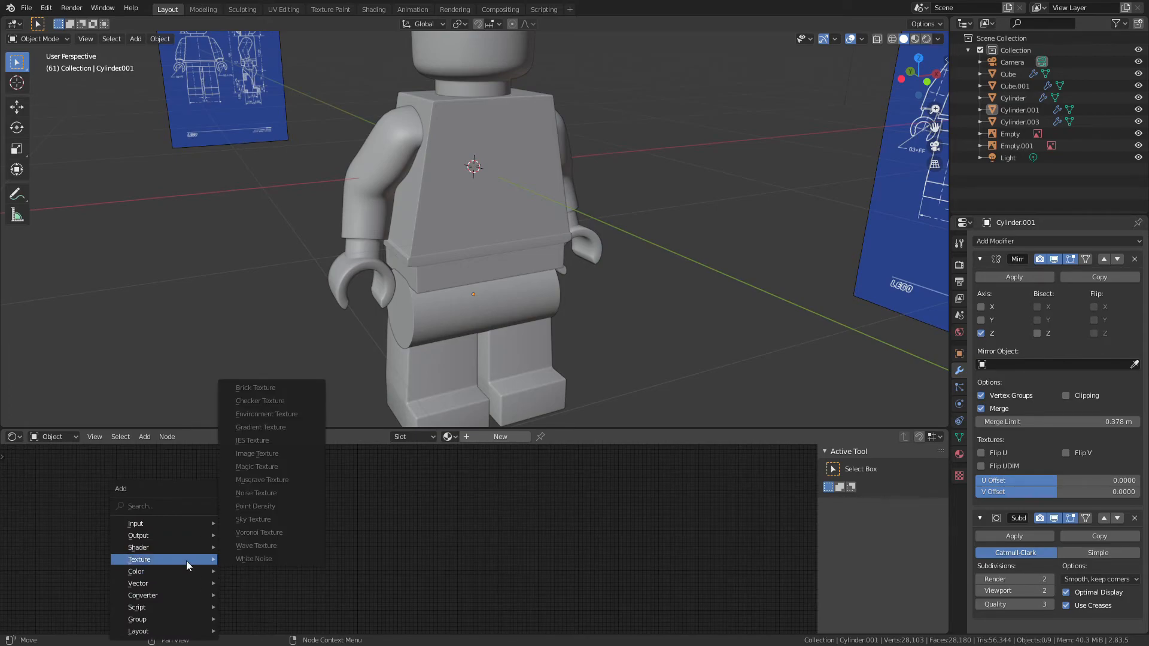
click(476, 434)
key(shift+a)
mouse_move(235, 560)
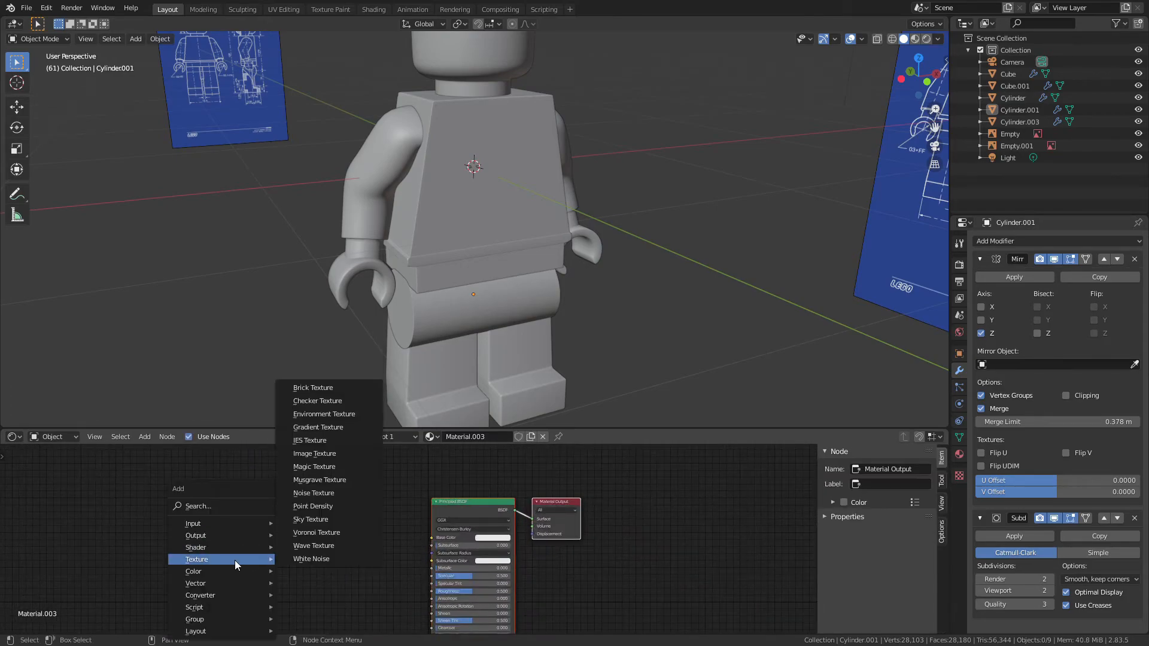
- Give the head a new material with an image texture using Lego head.png connected to its Base Color
click(482, 80)
key(shift+a)
click(326, 533)
click(258, 542)
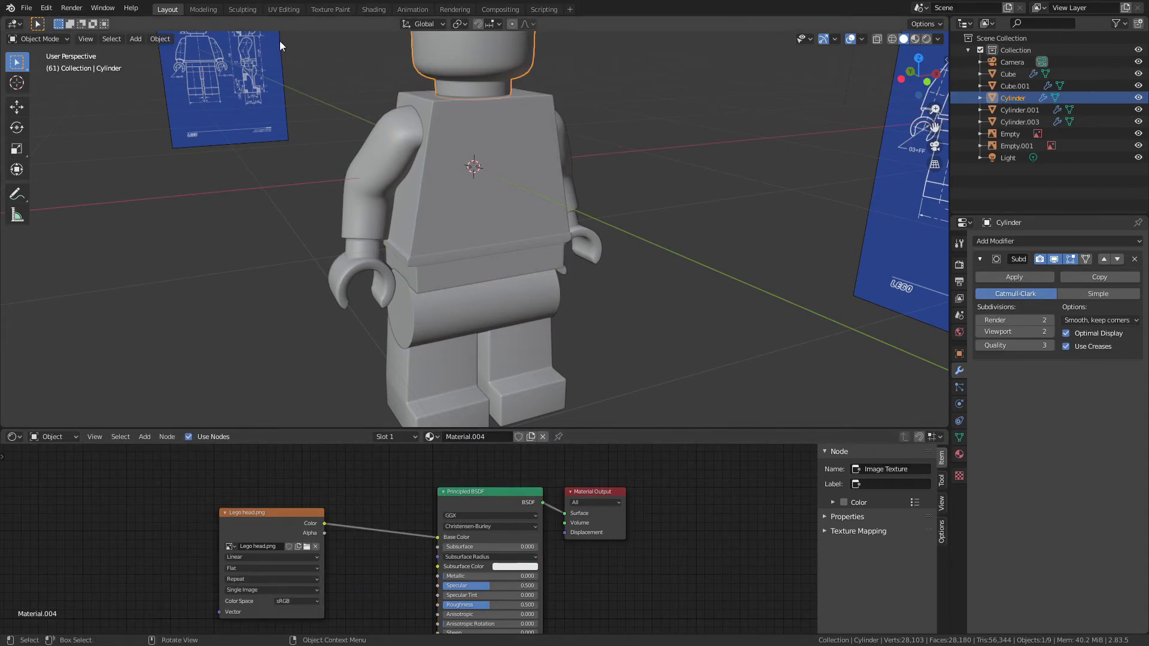
- Scale and position the head's UVs over Lego head.png so the face fits the head's front, and save the file
click(284, 9)
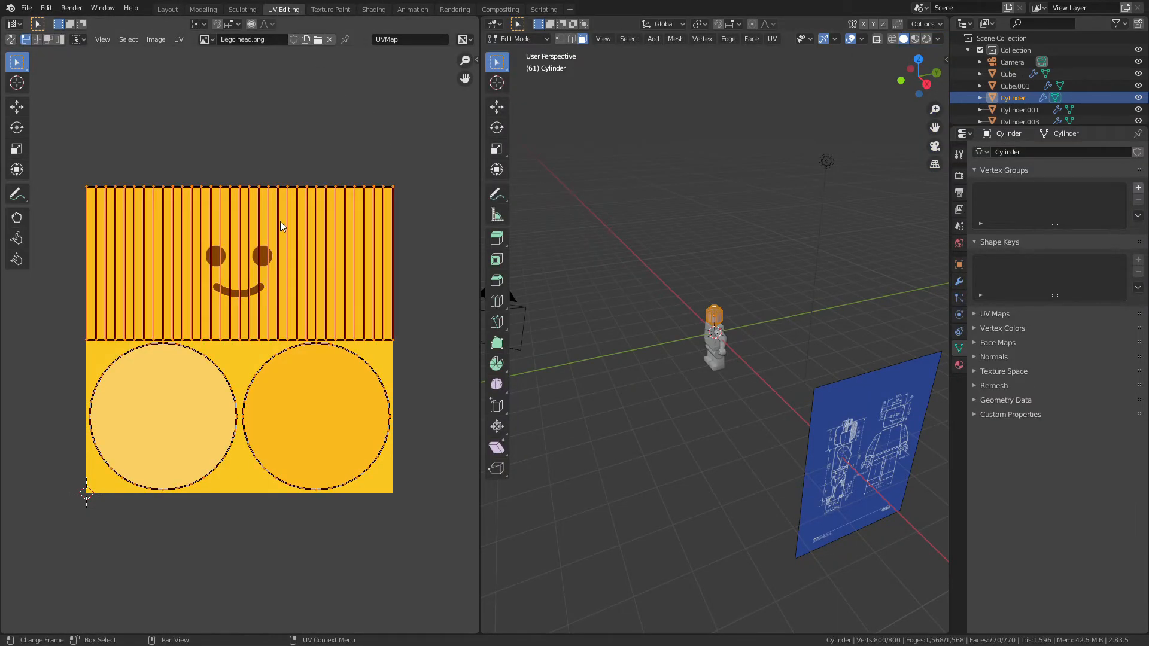
scroll(715, 335, up, 6)
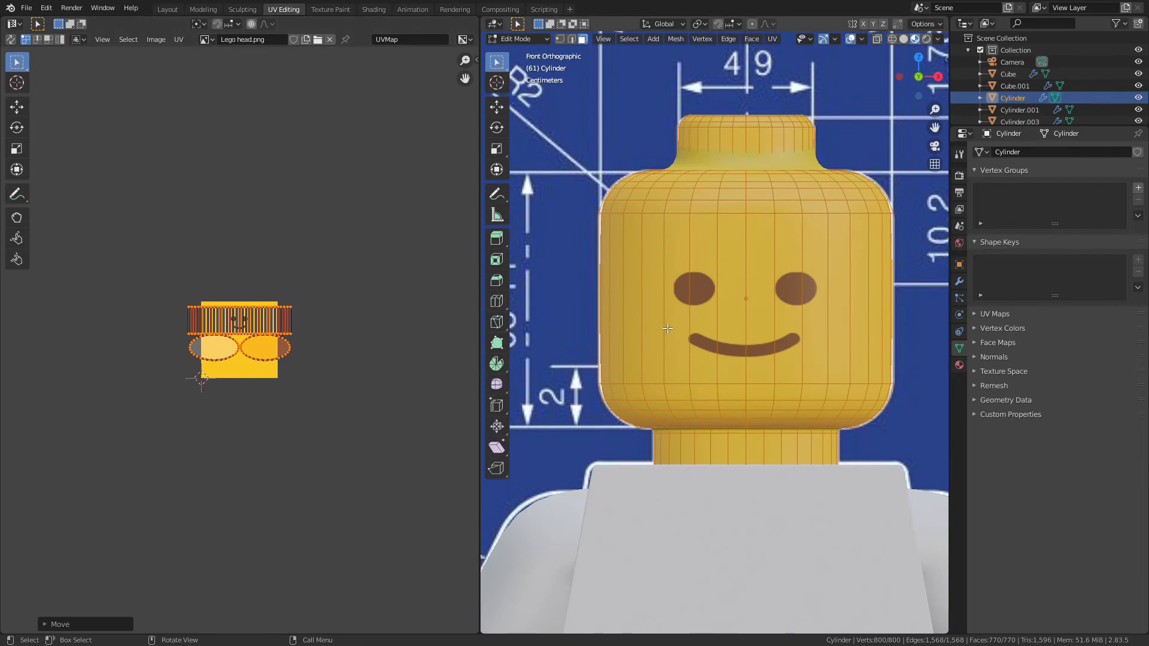
key(Tab)
middle_drag(671, 326, 832, 419)
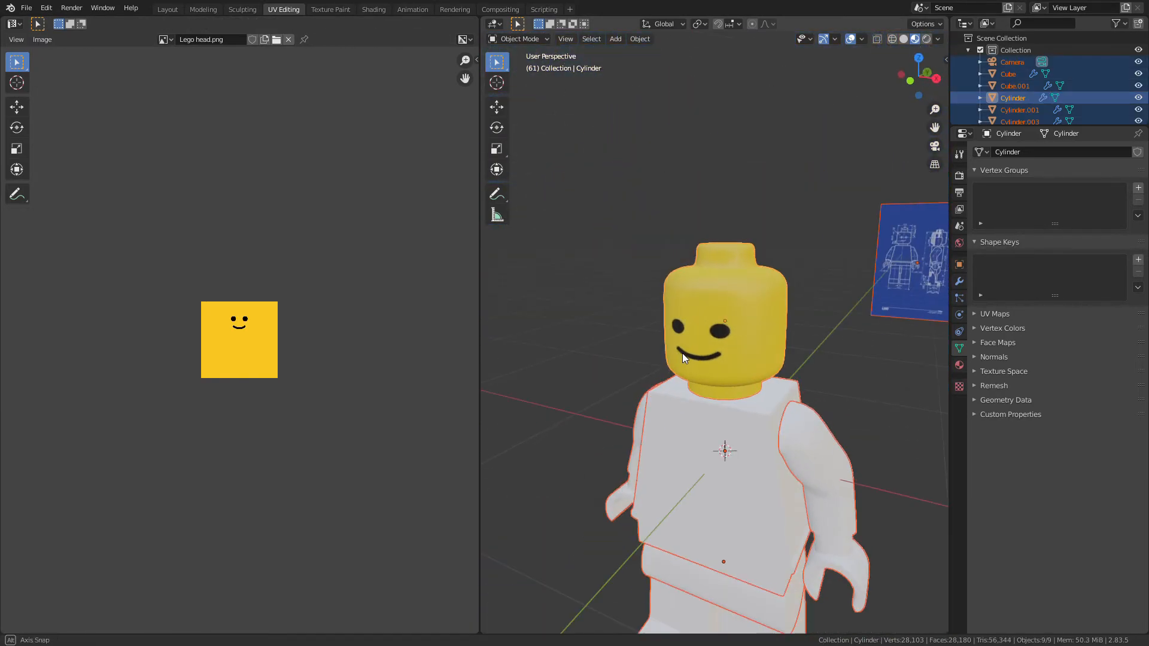
key(ctrl+s)
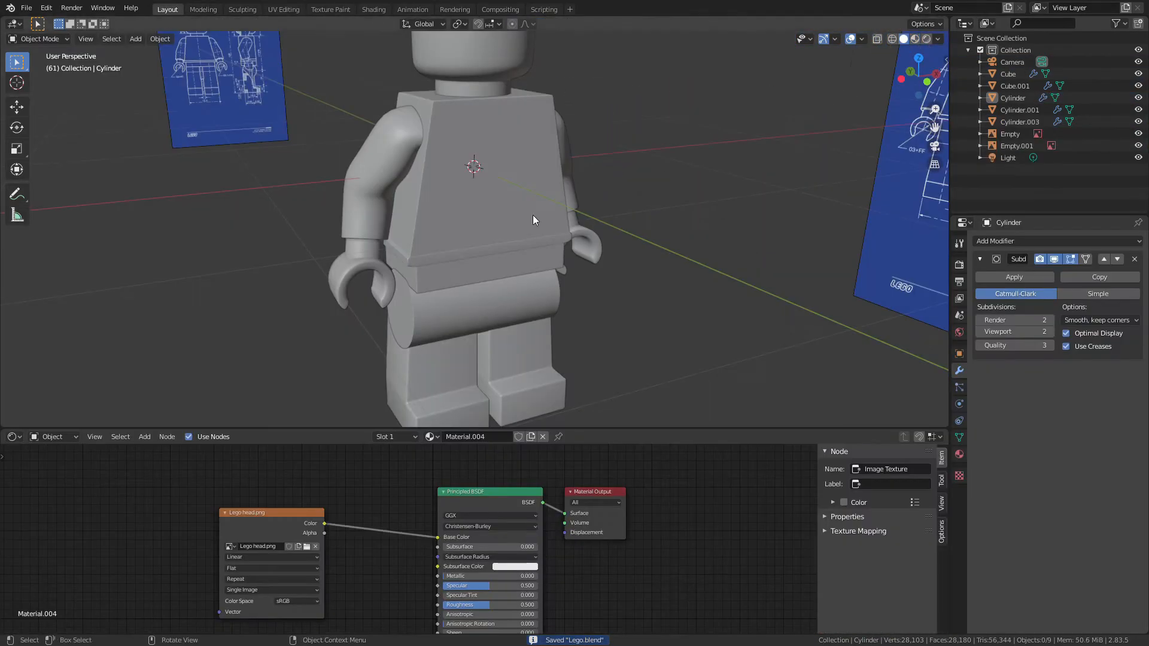
- Preview the figure in rendered shading, set the head material's Roughness to 0.232 and save the file
scroll(532, 215, down, 4)
mouse_move(533, 214)
shift+middle_down()
mouse_move(561, 249)
mouse_move(469, 203)
mouse_move(451, 152)
mouse_move(526, 252)
shift+middle_up()
key(z)
key(8)
scroll(562, 249, up, 2)
click(452, 157)
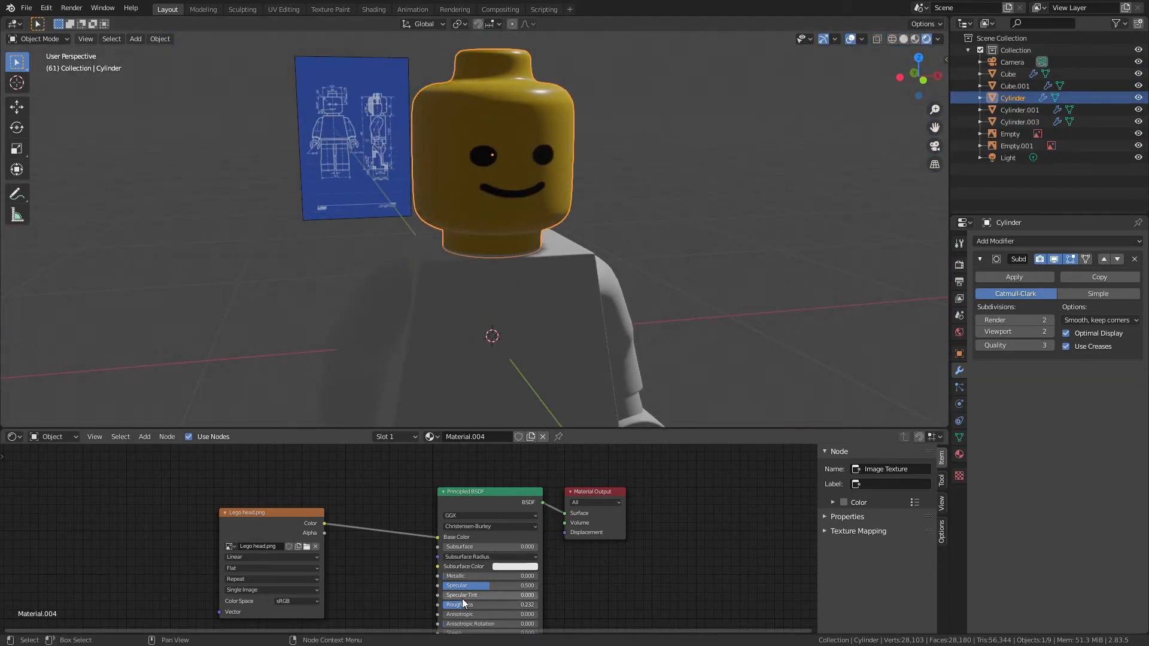
middle_drag(484, 387, 431, 383)
key(alt+a)
key(ctrl+s)
- Add an Environment Texture with rooitou_park_8k.hdr to the World and connect it to the Background's Color
click(53, 436)
click(54, 464)
key(shift+a)
mouse_move(187, 516)
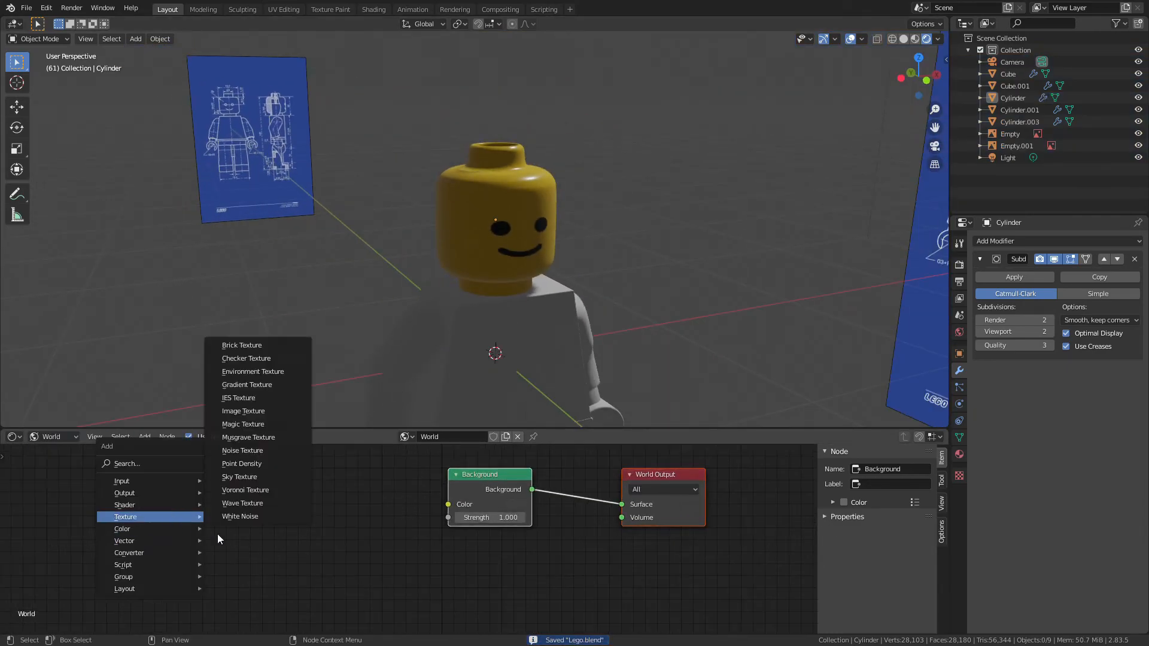
click(273, 371)
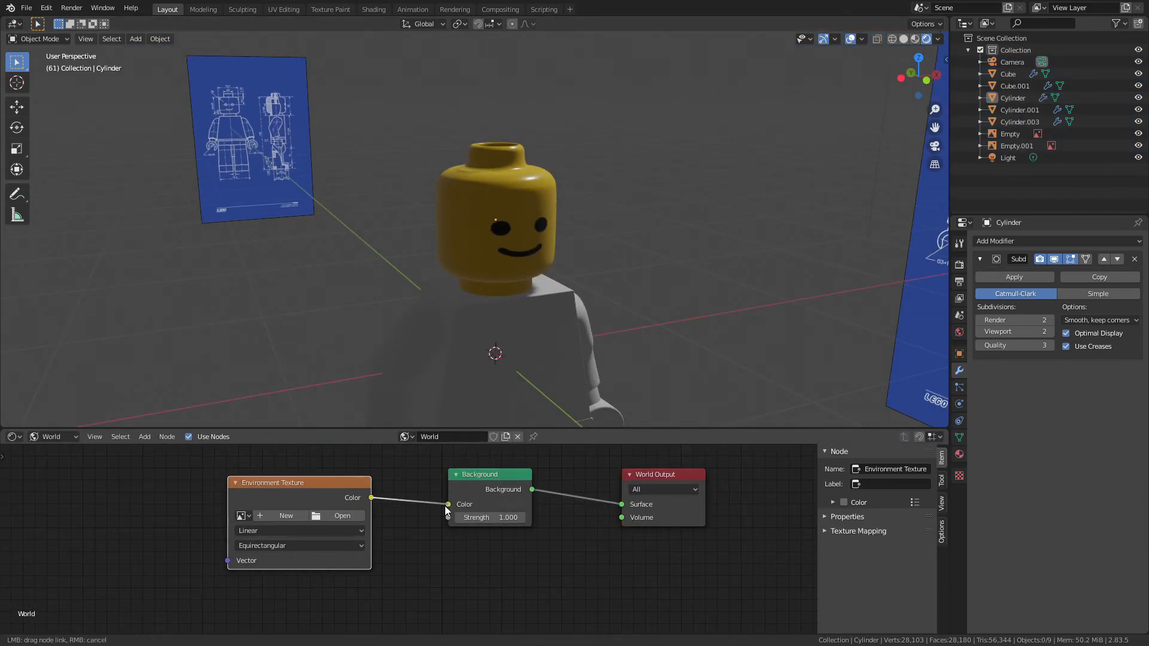
drag(444, 505, 448, 505)
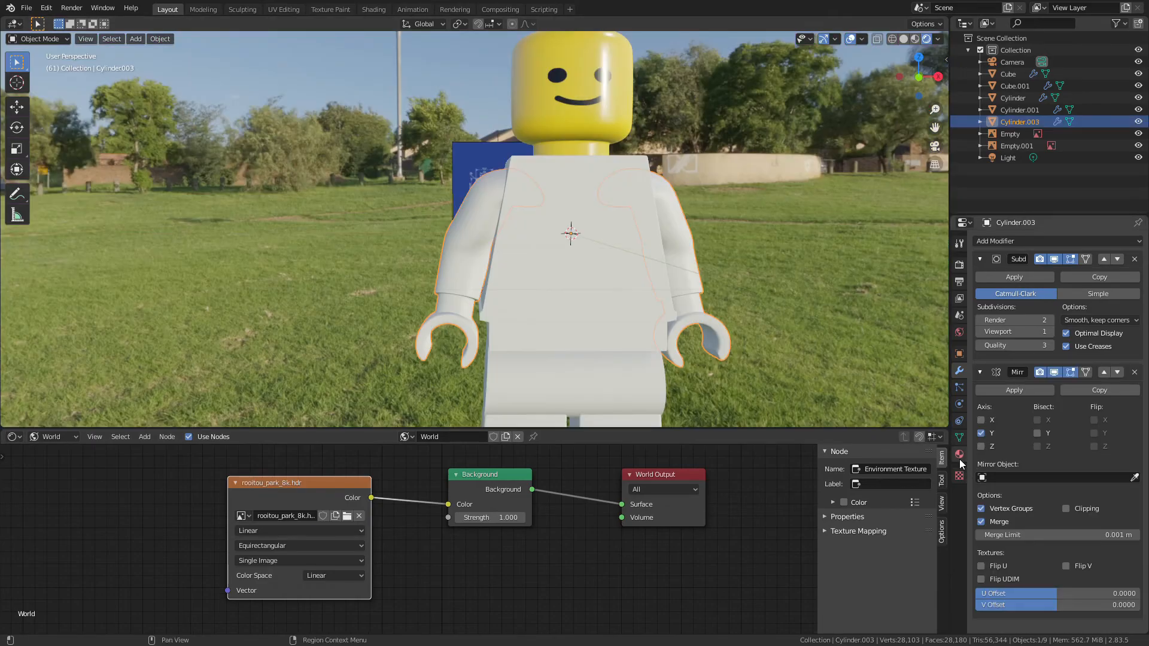
- Add an image texture using Lego head.png to the hand's Material.001 and connect it to the Base Color
click(959, 454)
click(1018, 256)
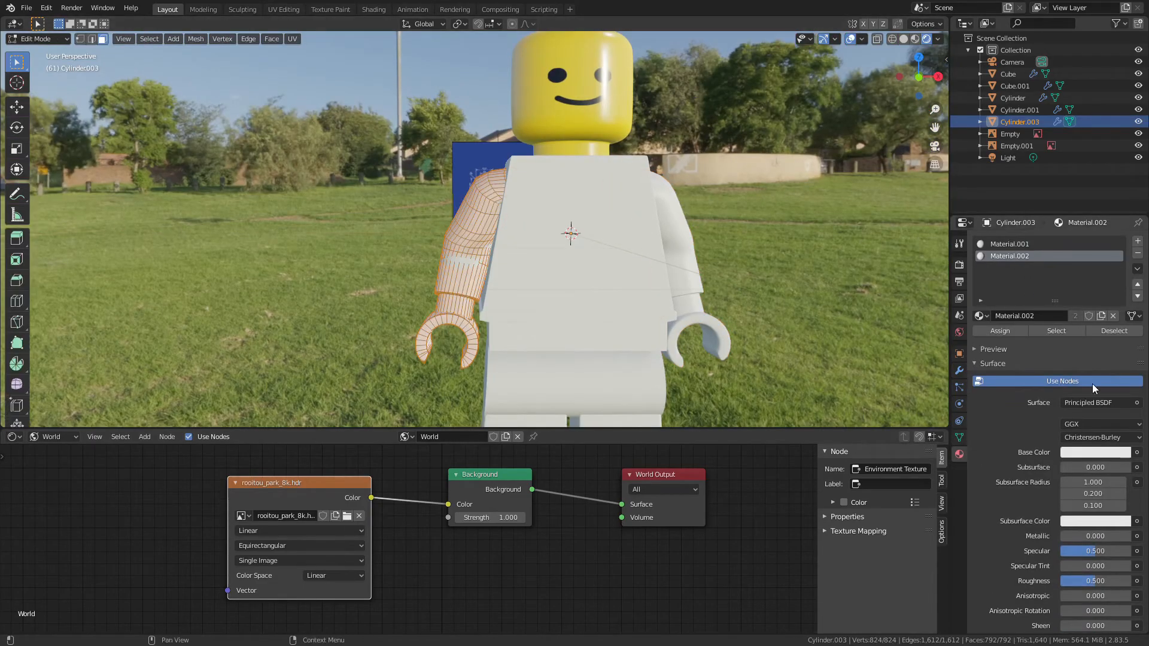
click(1017, 244)
key(Tab)
click(66, 436)
click(74, 447)
key(shift+a)
mouse_move(238, 539)
click(352, 435)
click(212, 499)
drag(393, 508, 447, 537)
click(268, 540)
click(295, 419)
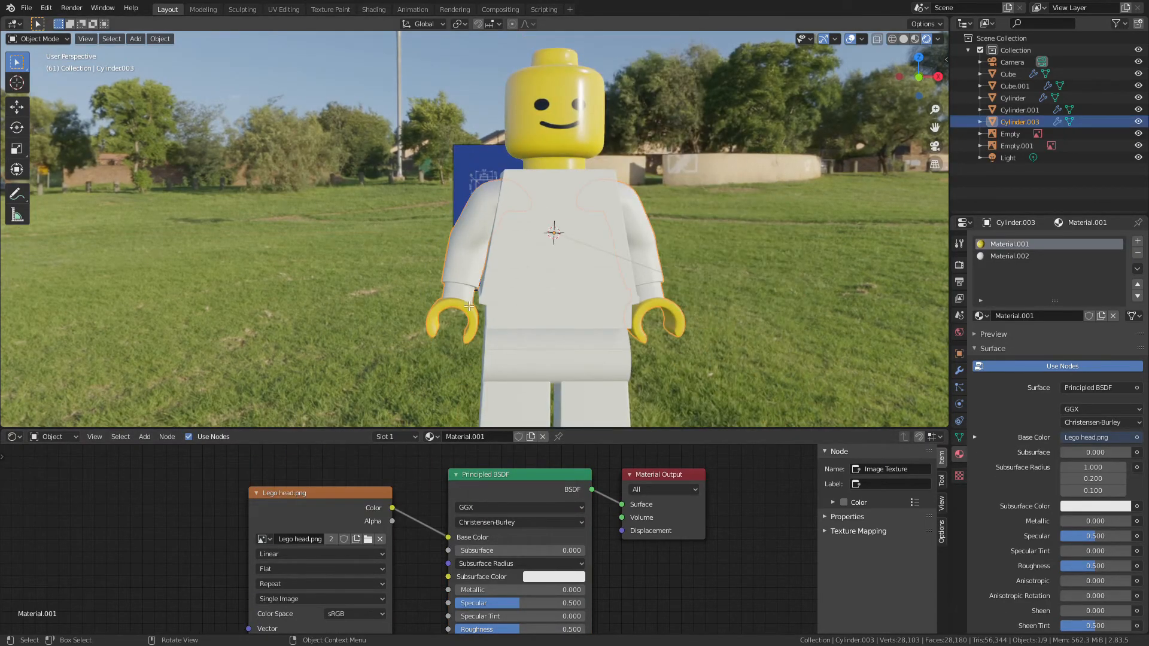
- Select all of the hand's faces through the mesh, add an extra material slot and assign Material.001 to those faces
key(Tab)
scroll(469, 306, up, 2)
key(shift+z)
middle_drag(404, 338, 446, 356)
key(b)
drag(406, 341, 519, 418)
middle_drag(521, 416, 504, 373)
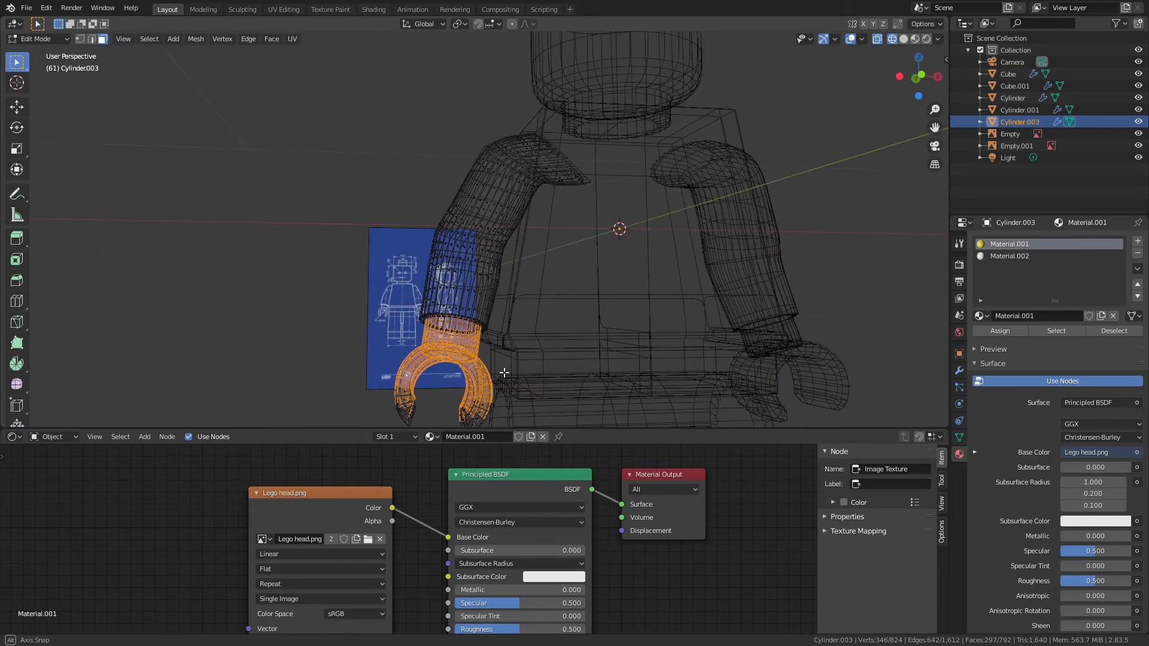
click(1137, 242)
click(1018, 245)
click(1057, 333)
click(1004, 331)
- Return the arm to Object Mode and show the figure in Material Preview shading
key(Tab)
key(shift+z)
key(z)
key(a)
key(a)
middle_drag(509, 286, 466, 276)
click(468, 285)
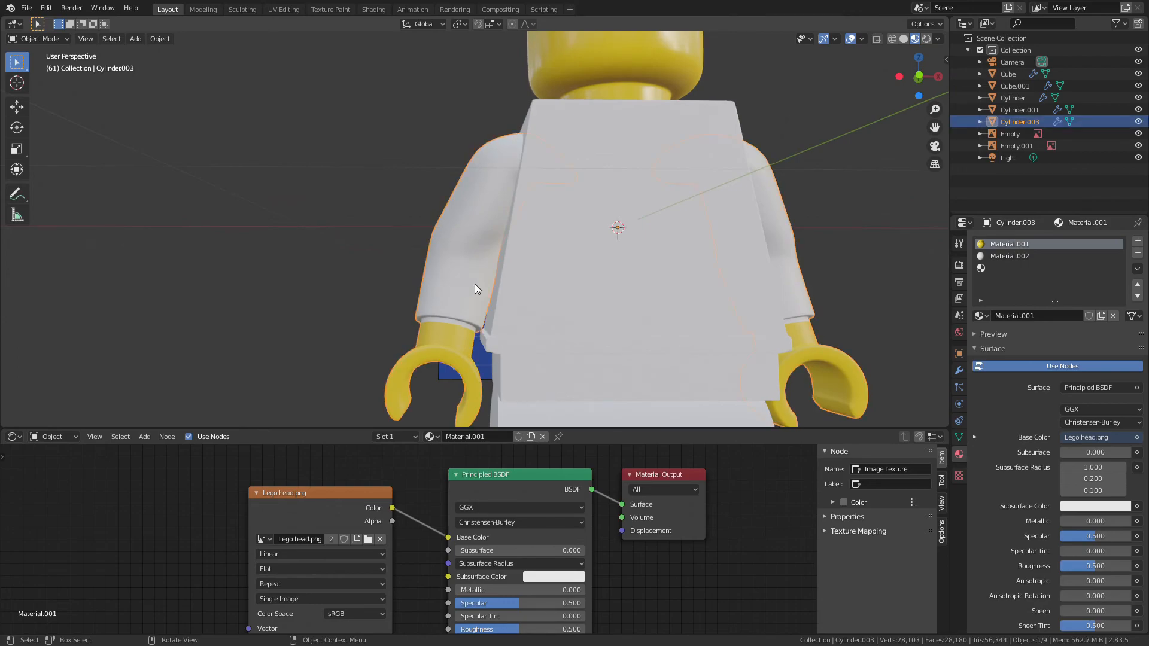
- Set the Base Color of the torso's material to a saturated red
click(637, 356)
click(1092, 414)
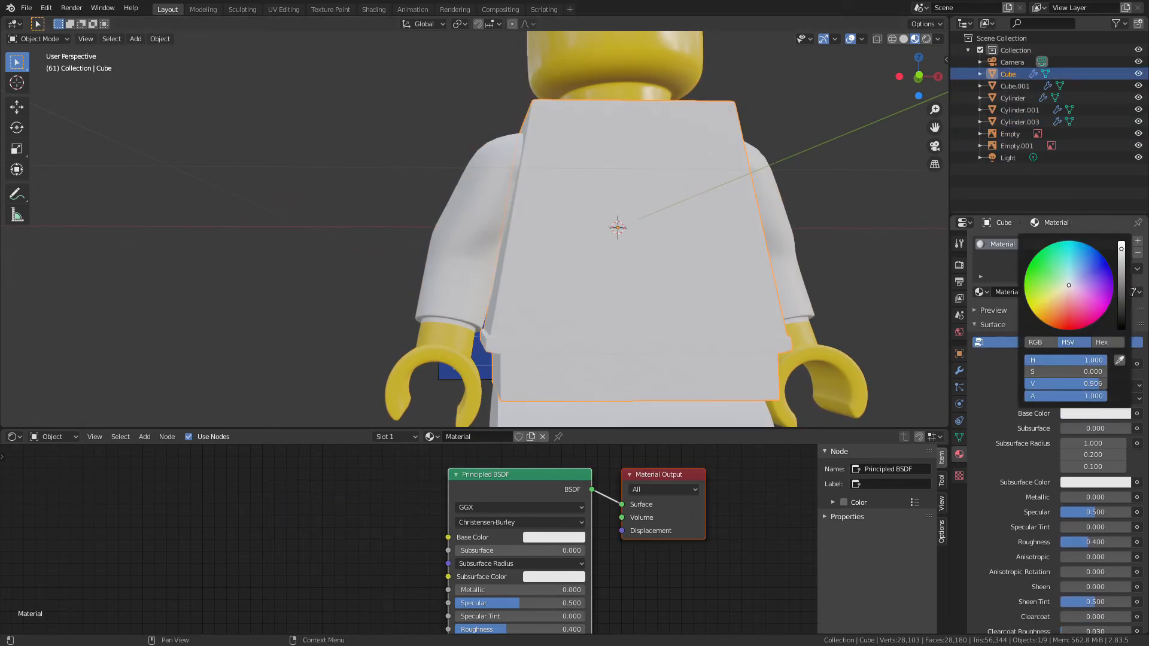
drag(1105, 361, 1107, 360)
drag(1066, 372, 1107, 372)
key(alt+a)
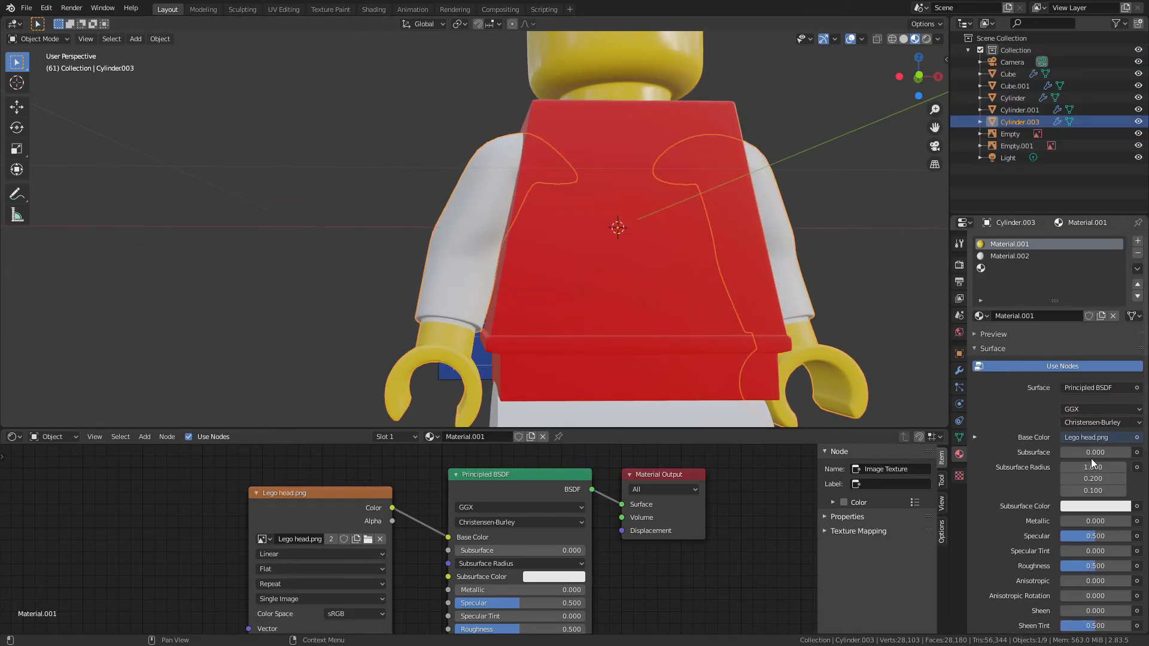
- Set the Base Color of the arm's Material.002 to red, matching the torso
click(1040, 257)
click(1086, 436)
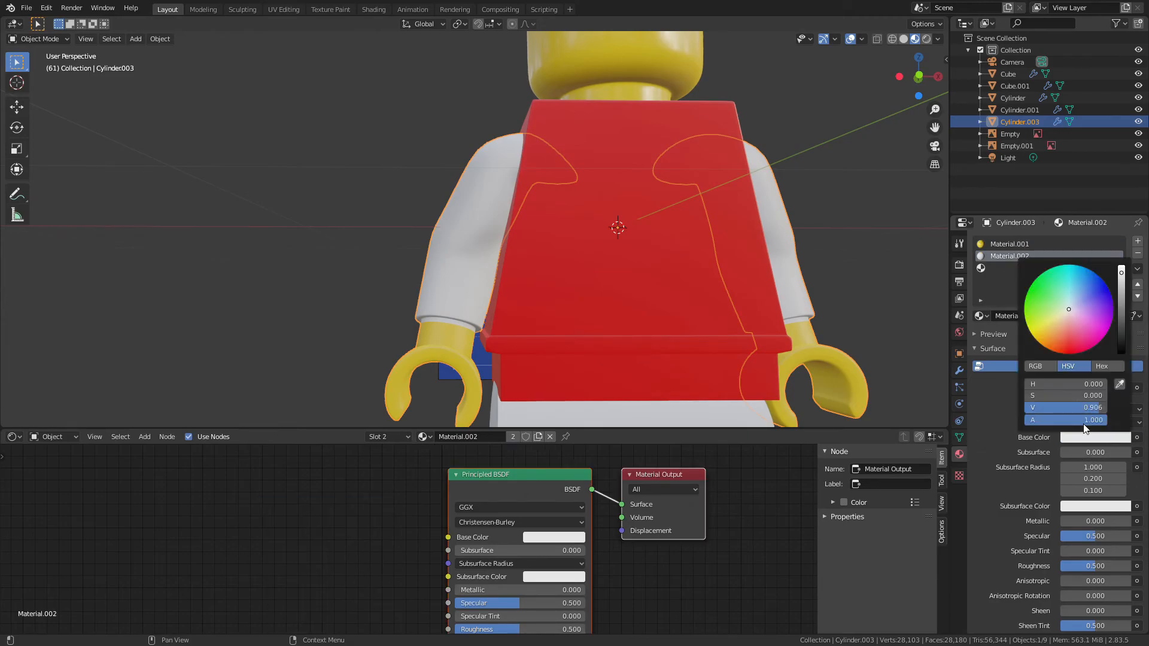
click(1069, 350)
key(alt+a)
- Open the Base Color of the hip piece's material and examine the coloured figure
scroll(534, 245, down, 4)
middle_drag(535, 247, 595, 269)
click(590, 340)
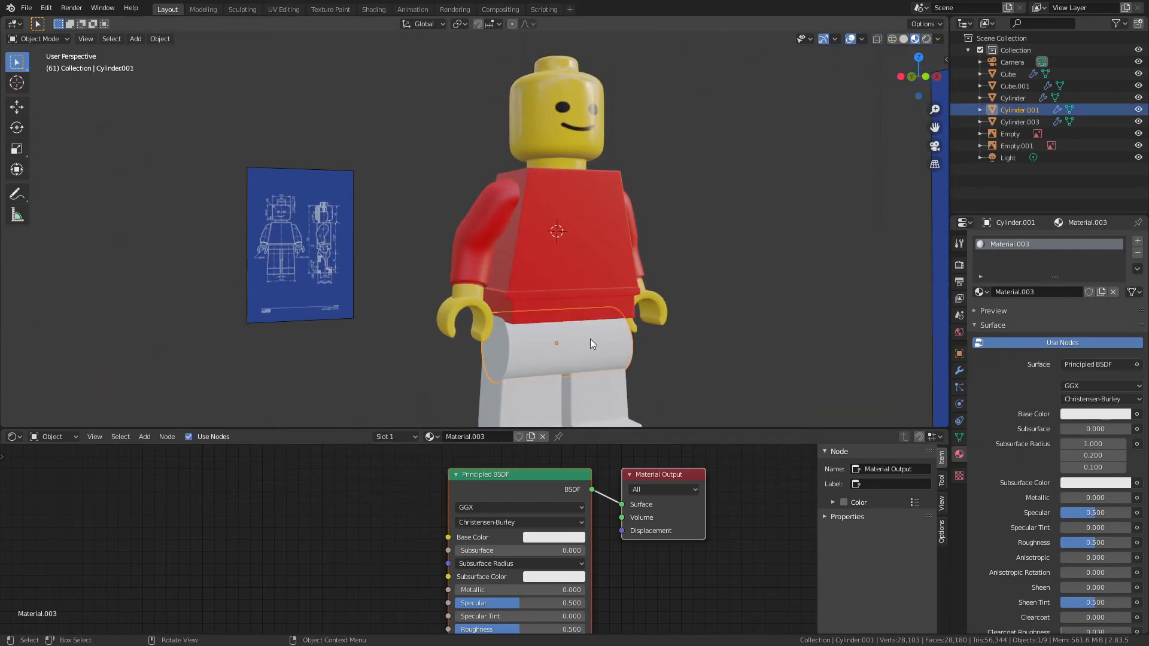
middle_drag(590, 340, 558, 322)
click(1091, 413)
key(alt+a)
scroll(653, 355, down, 3)
middle_drag(663, 354, 648, 374)
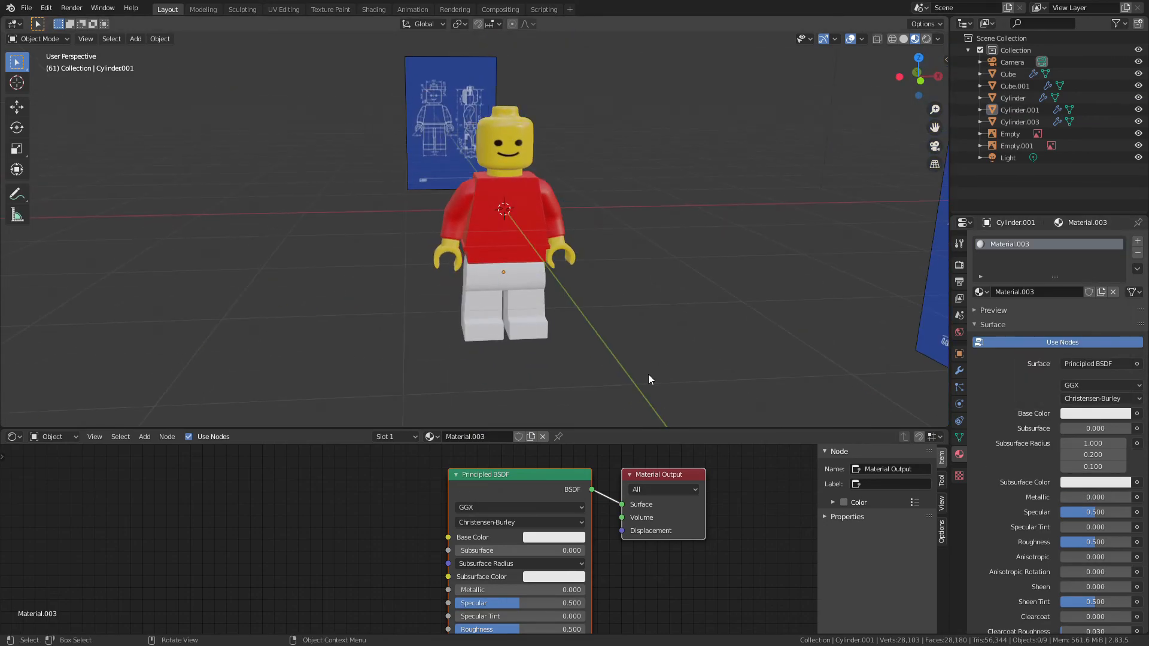